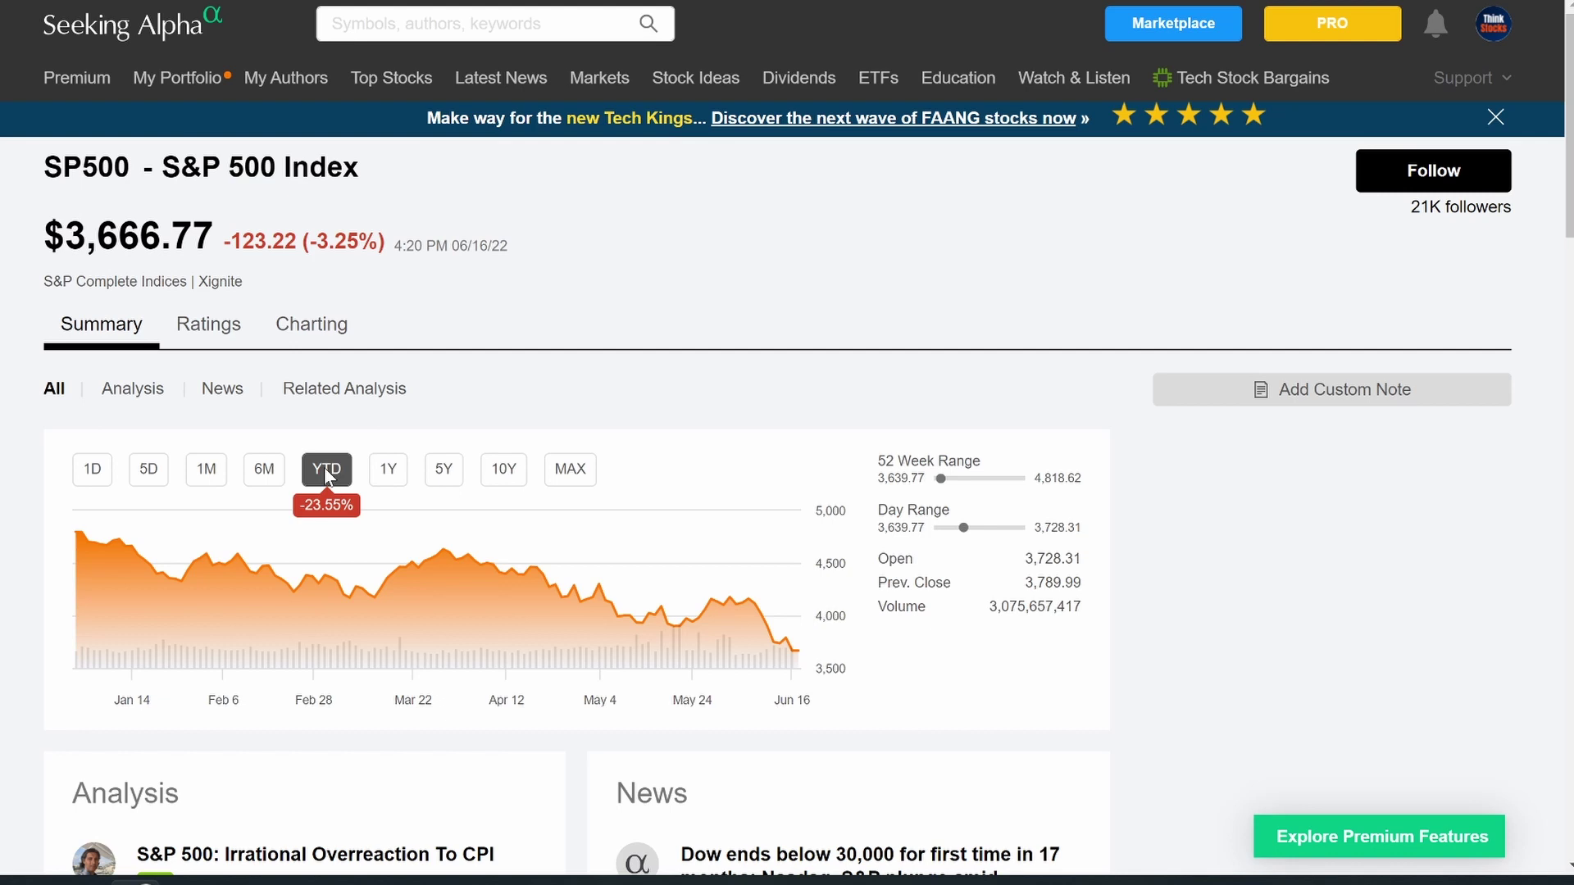
# Step: Switch the S&P 500 Index chart from 1Y back to YTD and select the index name in the heading
pyautogui.click(388, 469)
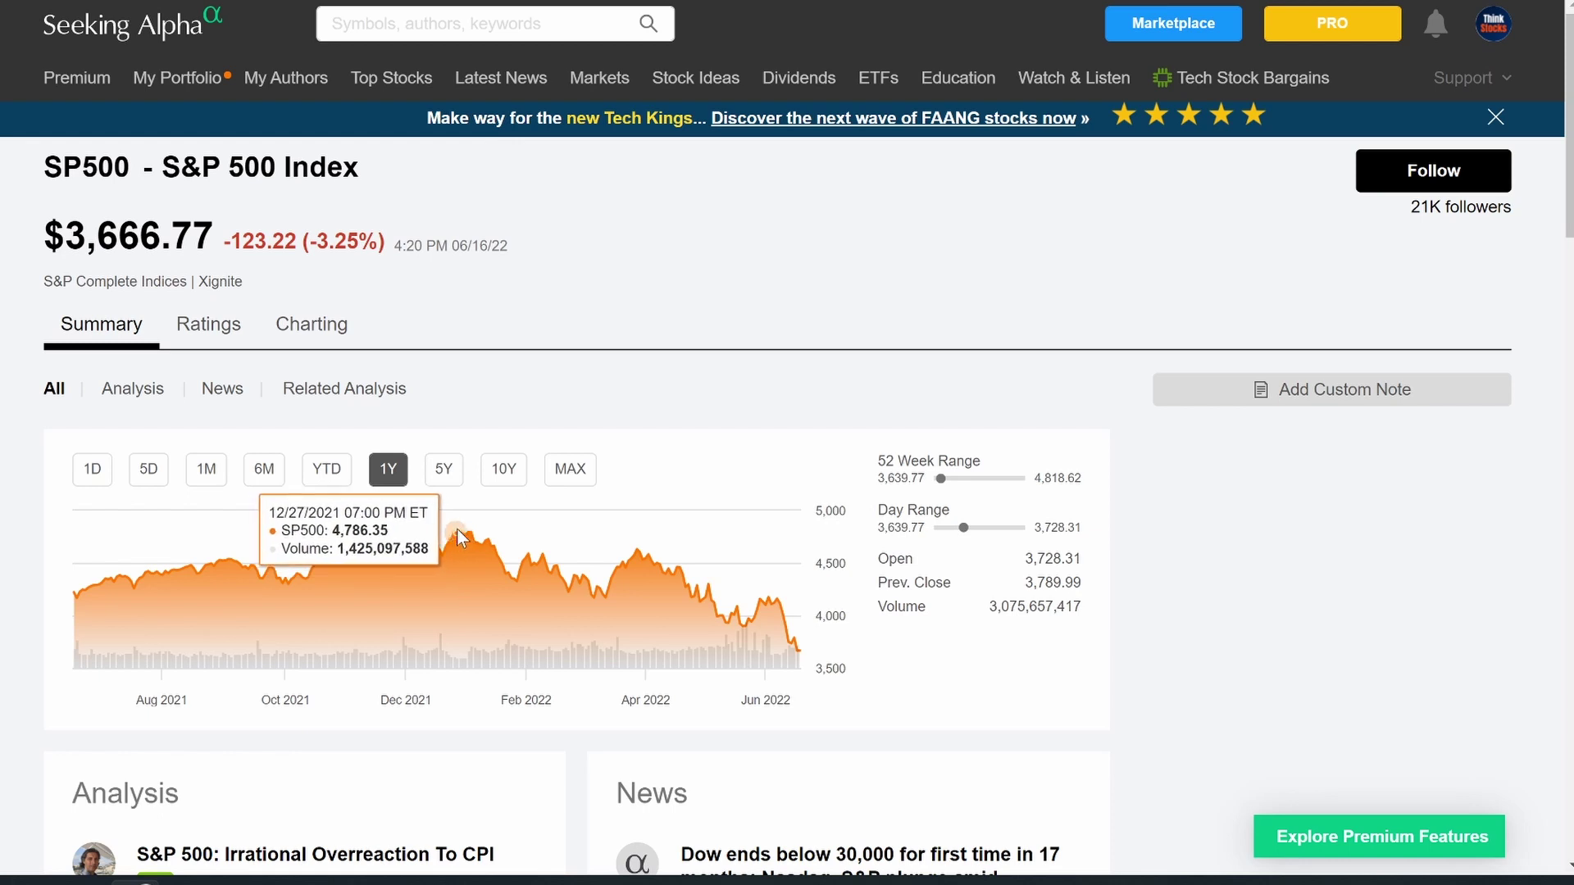
pyautogui.click(324, 471)
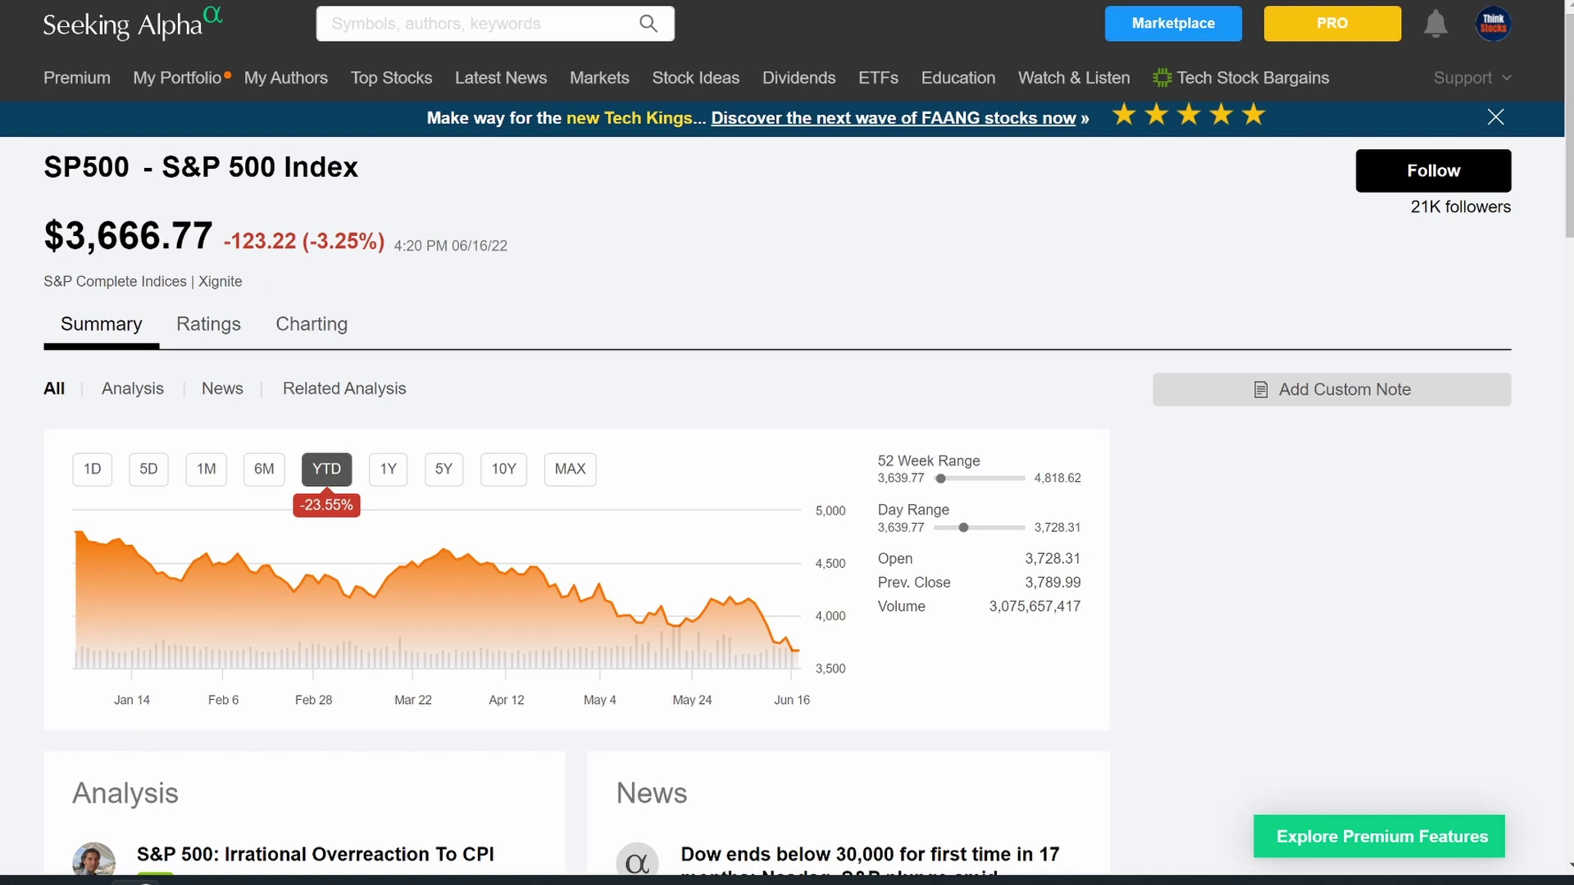
pyautogui.moveTo(228, 167); pyautogui.dragTo(359, 167)
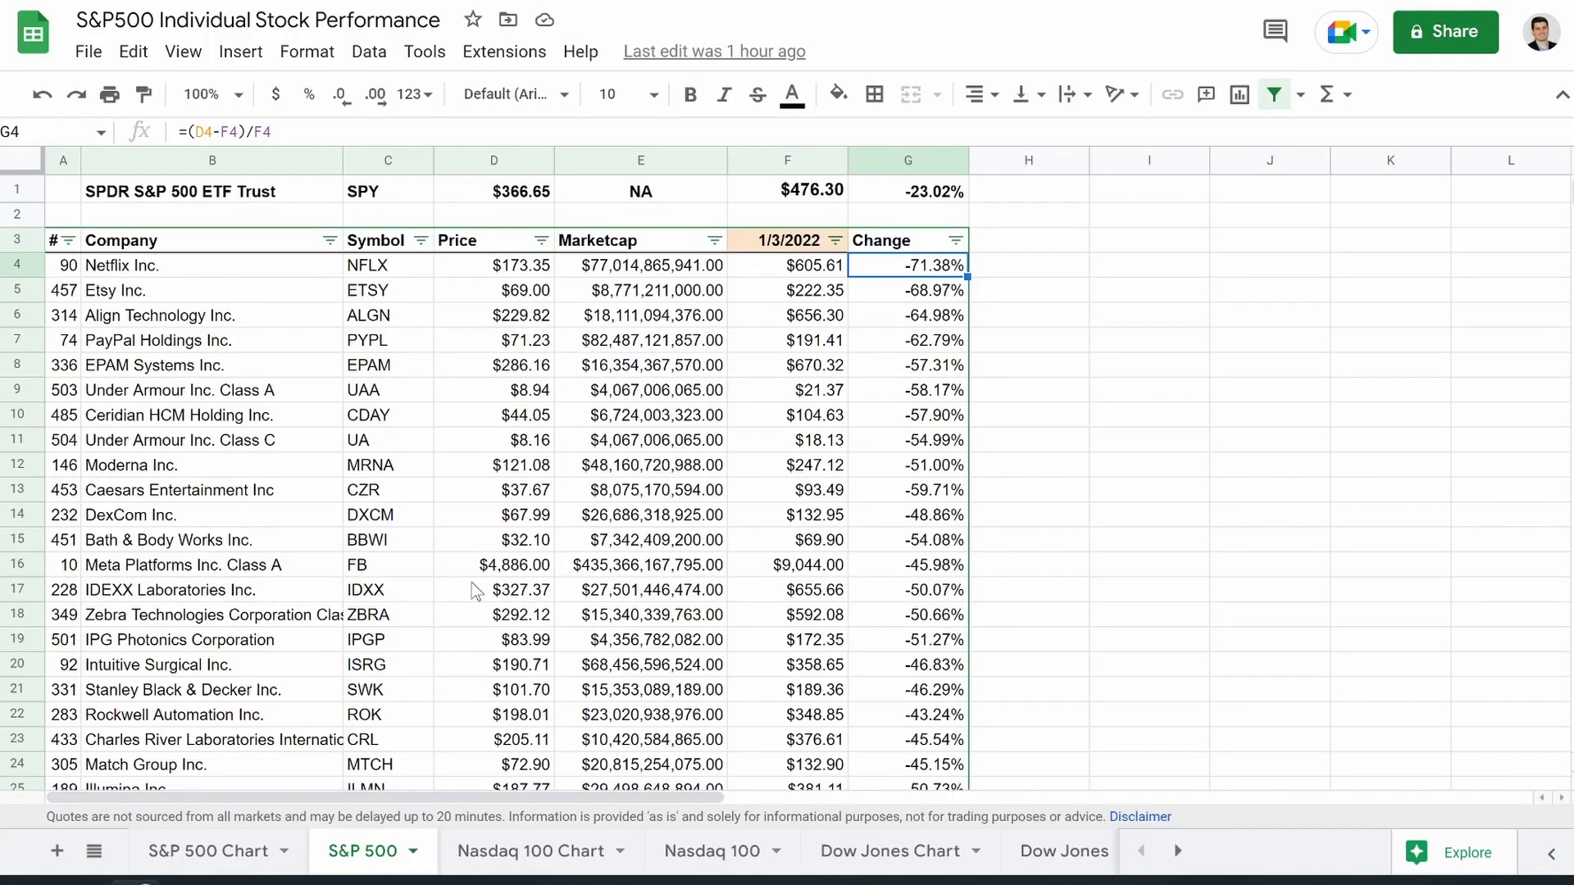
pyautogui.scroll(-20, 470, 582)
pyautogui.scroll(-20, 470, 582)
pyautogui.scroll(-20, 923, 369)
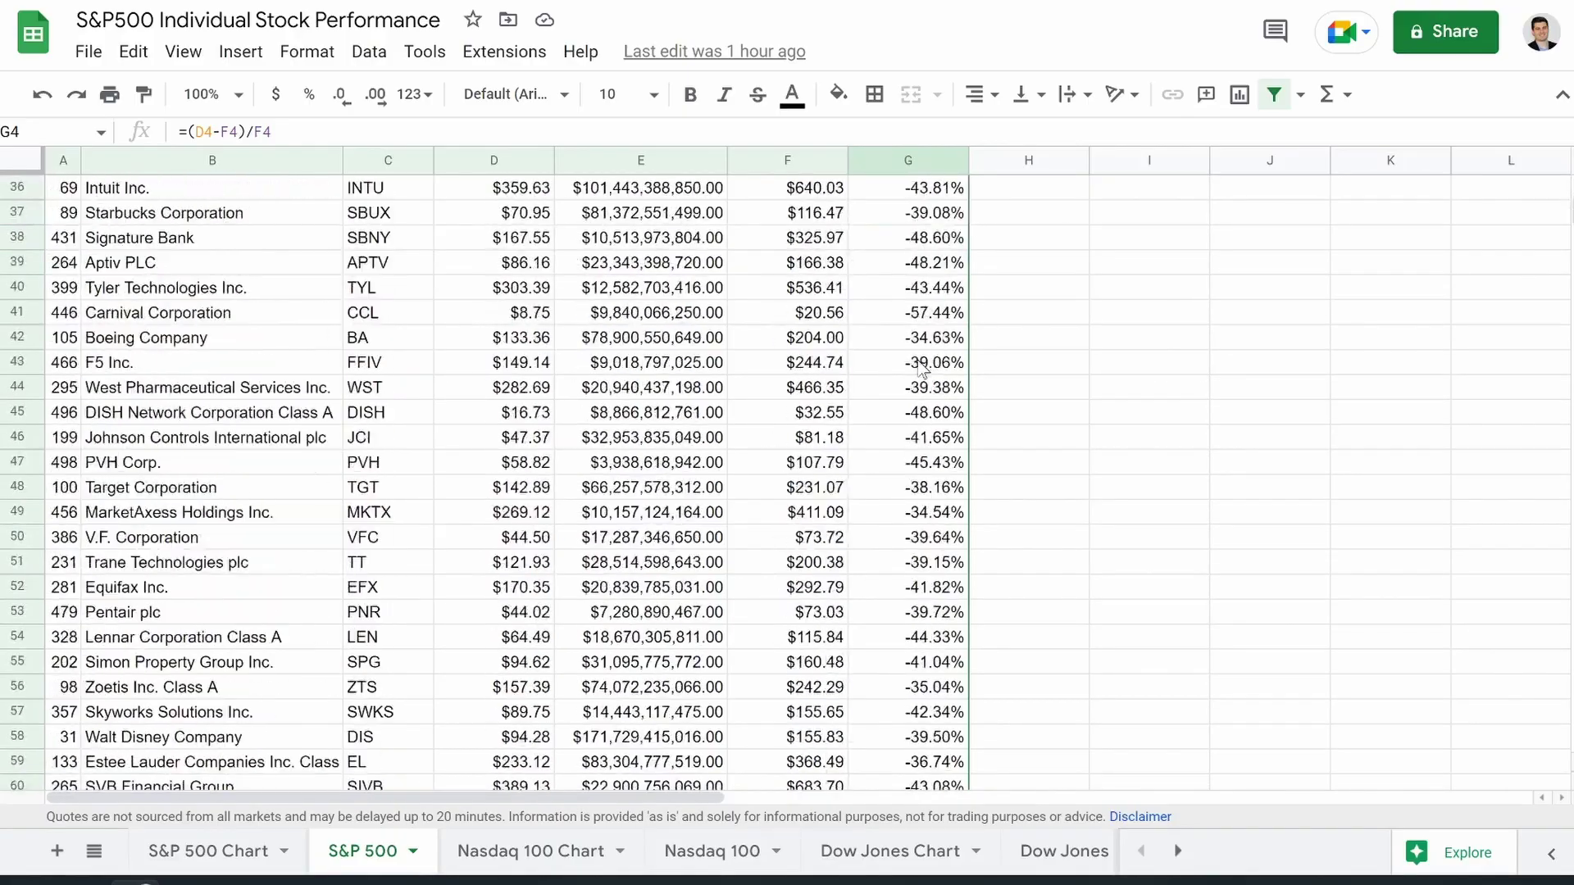
pyautogui.scroll(20, 923, 369)
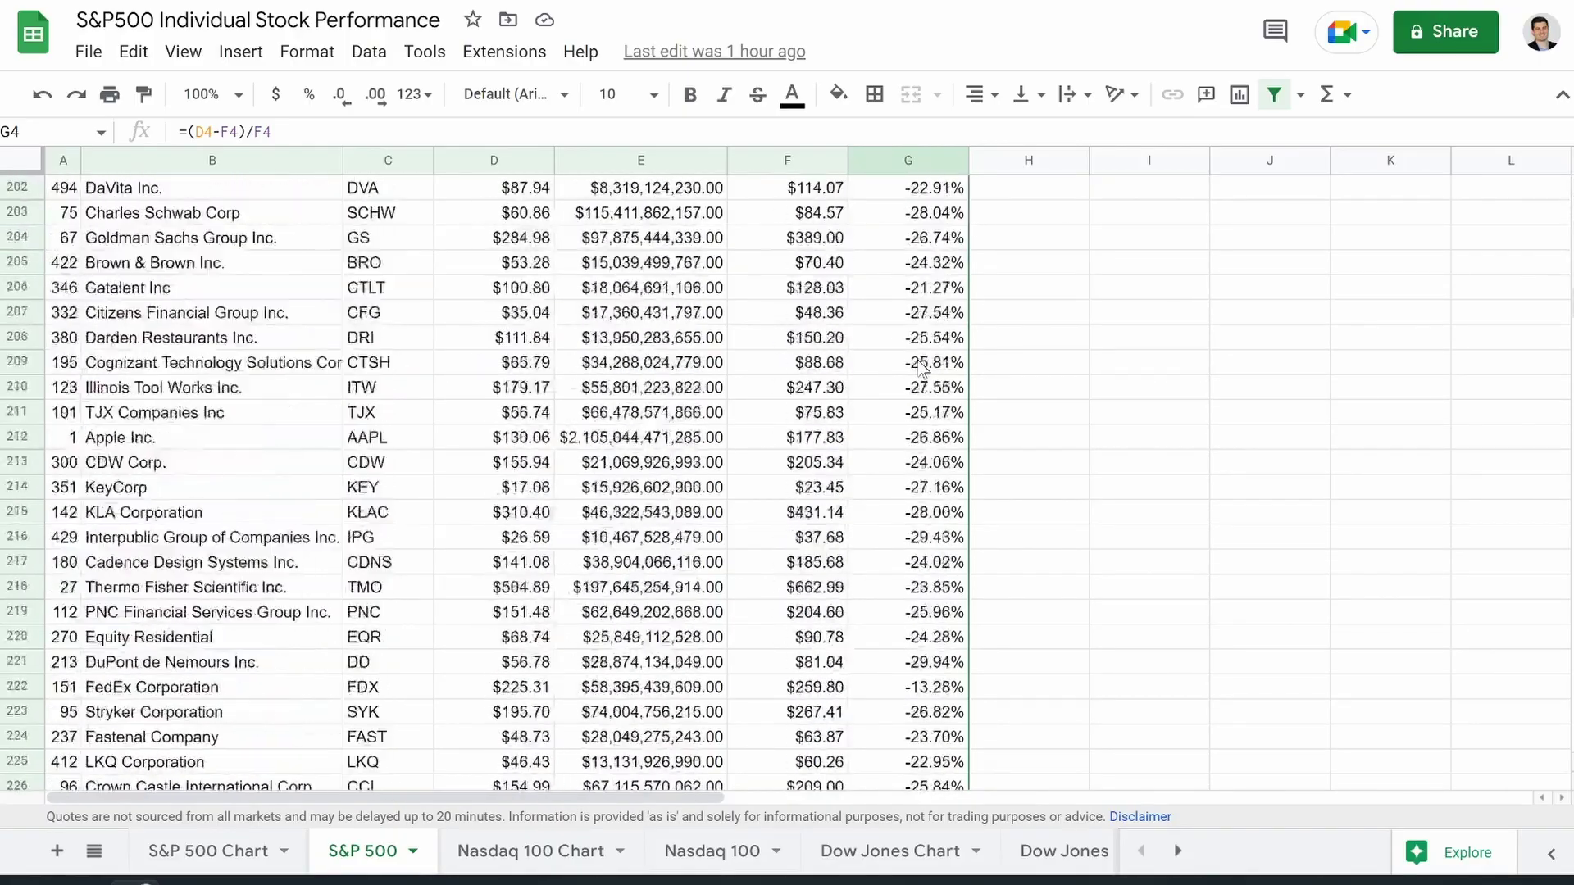
pyautogui.click(205, 853)
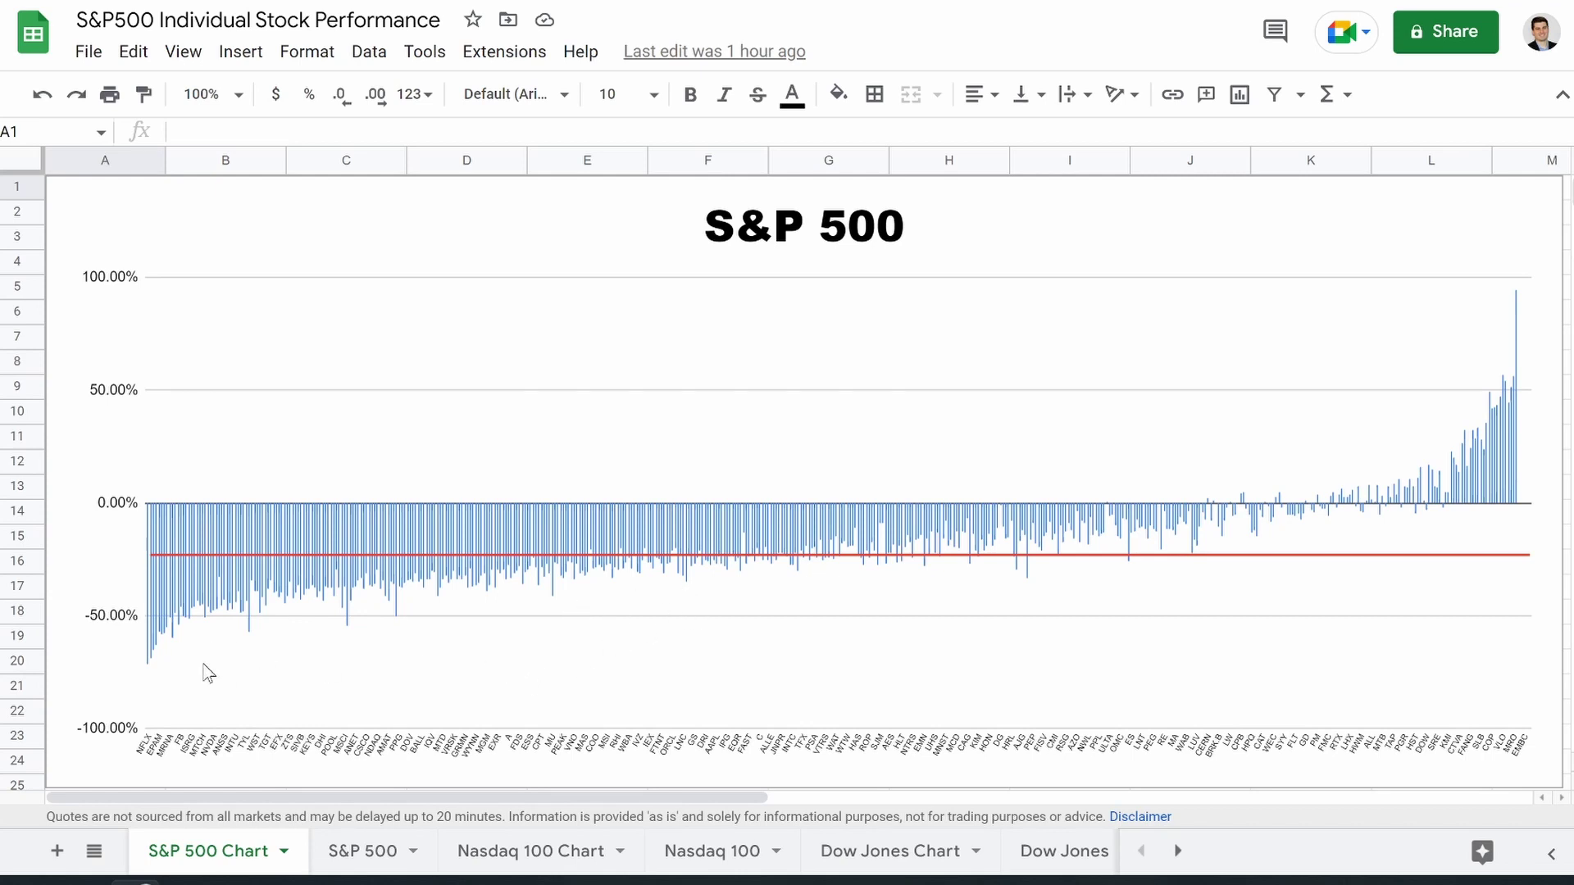
pyautogui.click(360, 852)
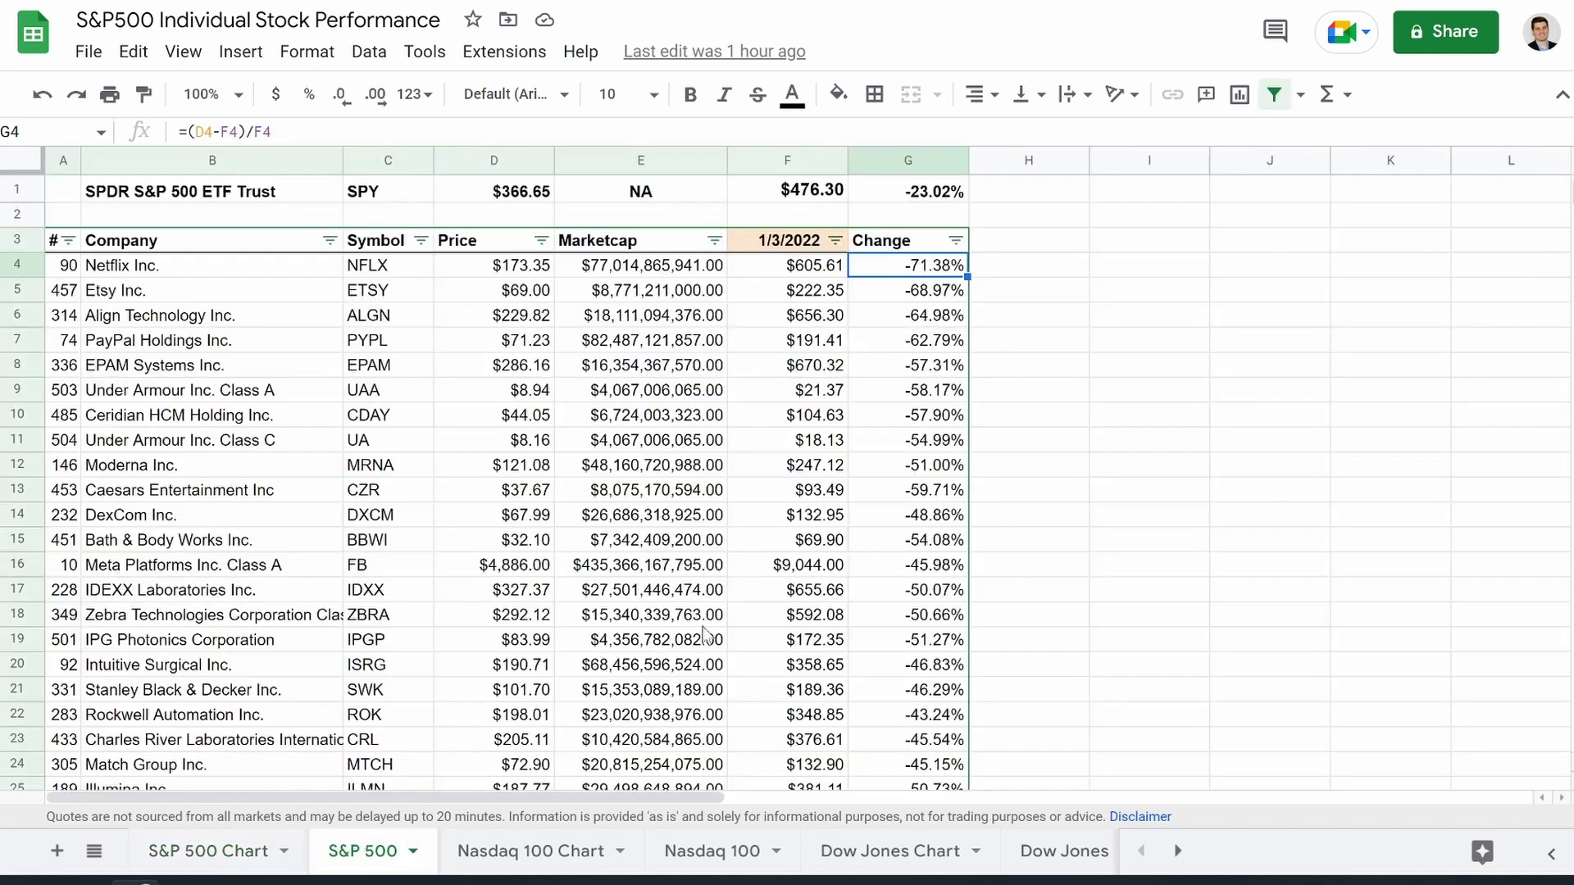
# Step: Sort the S&P 500 rows by Change from lowest to highest, then view the S&P 500 Chart sheet
pyautogui.click(956, 240)
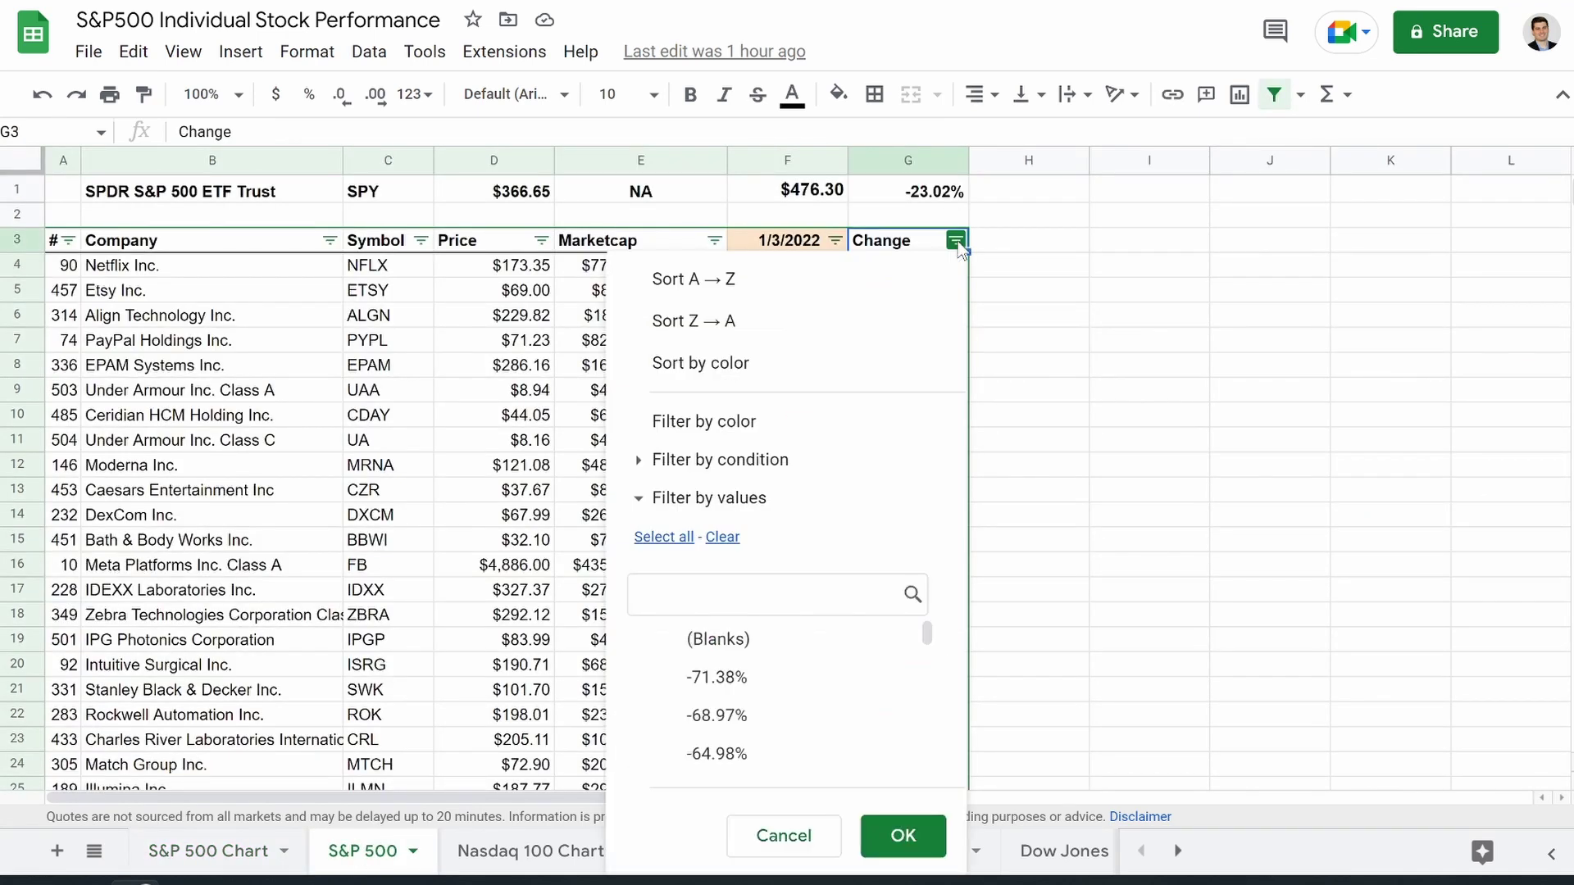
pyautogui.click(844, 310)
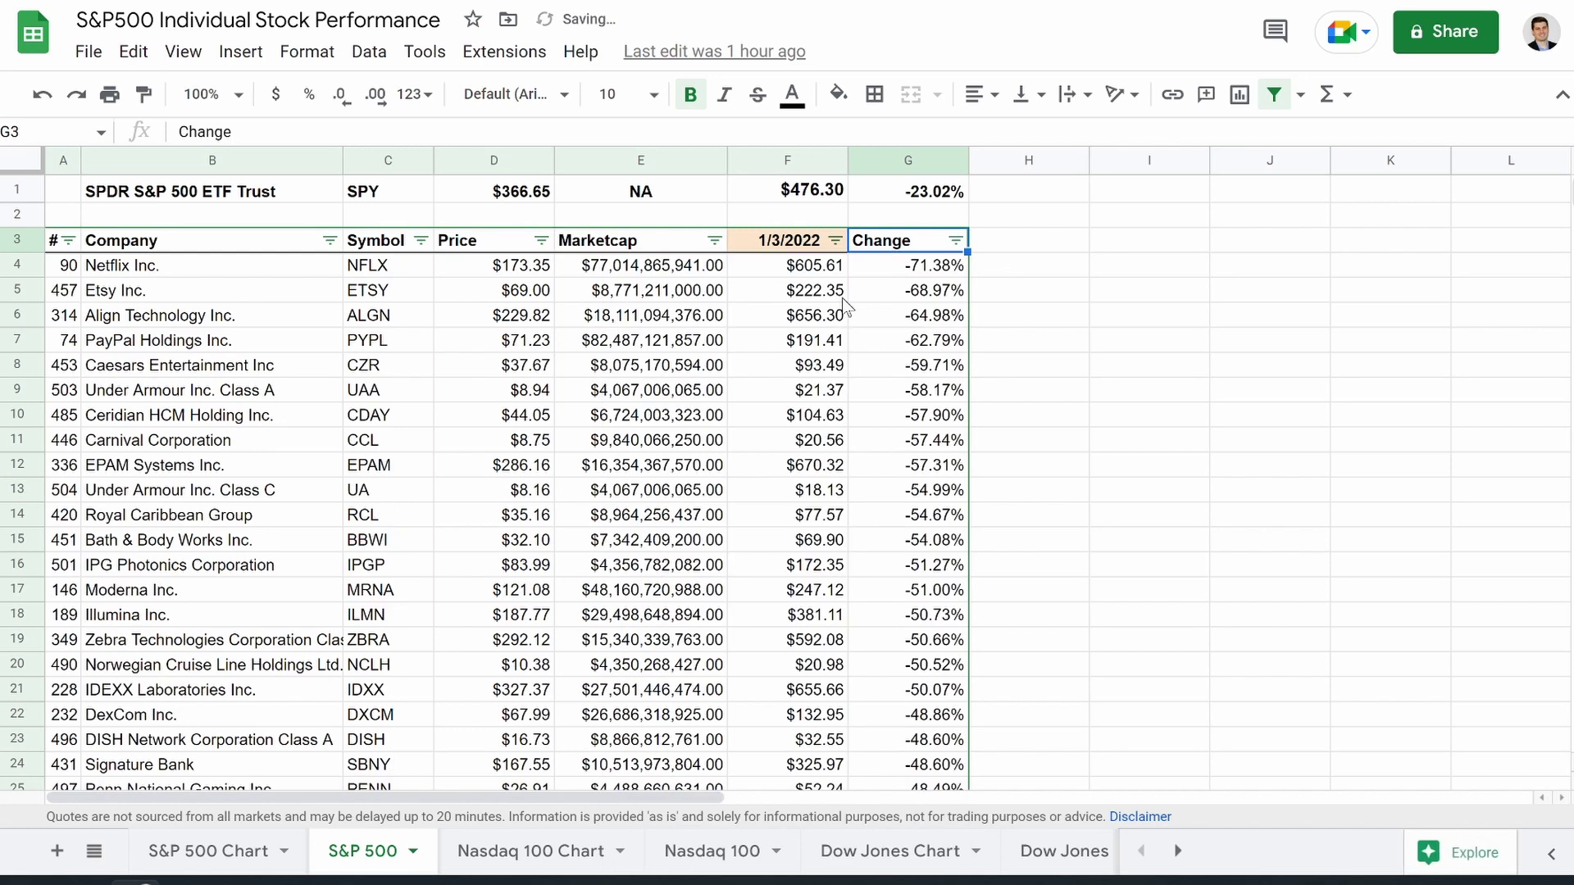
pyautogui.click(223, 867)
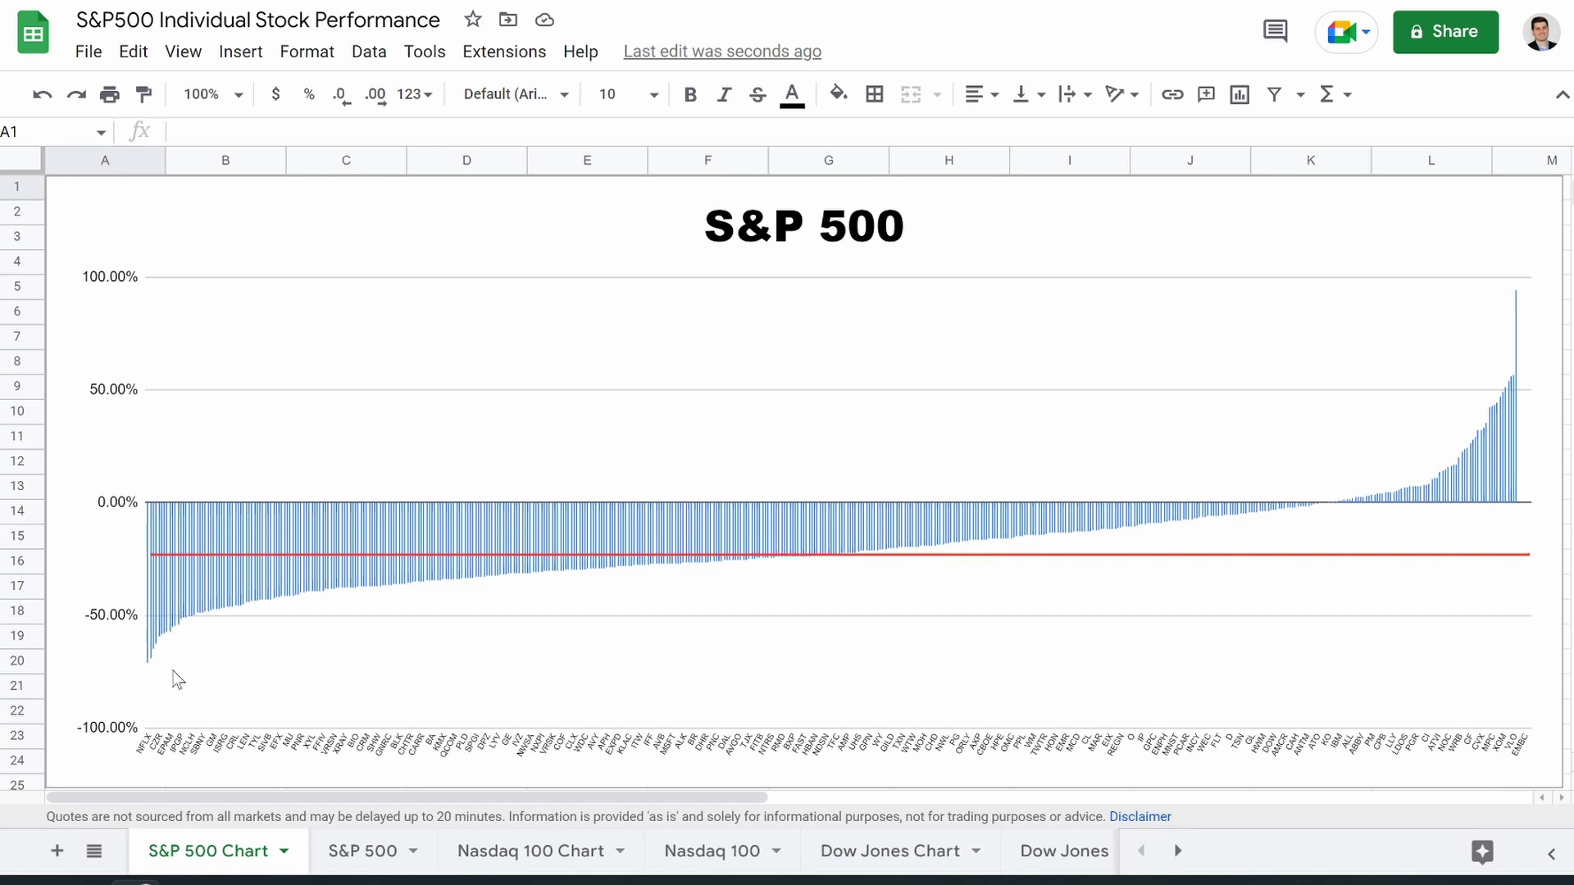
# Step: On the S&P 500 sheet, inspect the lowest changes: Netflix -71.38%, then Etsy, Align, PayPal, and Caesars
pyautogui.click(383, 857)
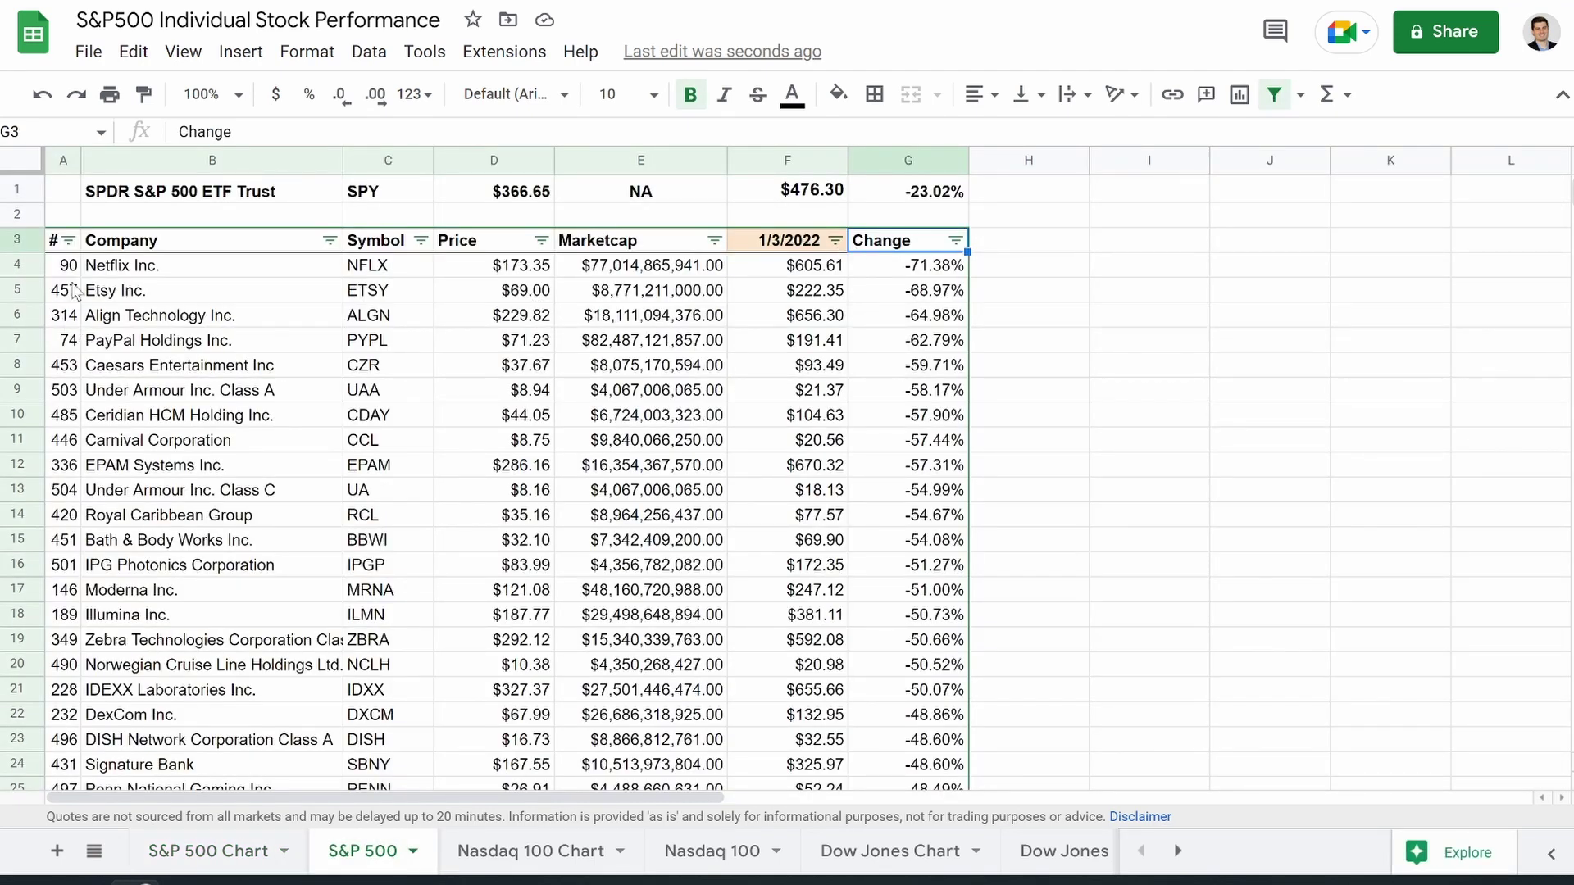
pyautogui.click(101, 273)
pyautogui.click(105, 292)
pyautogui.click(106, 319)
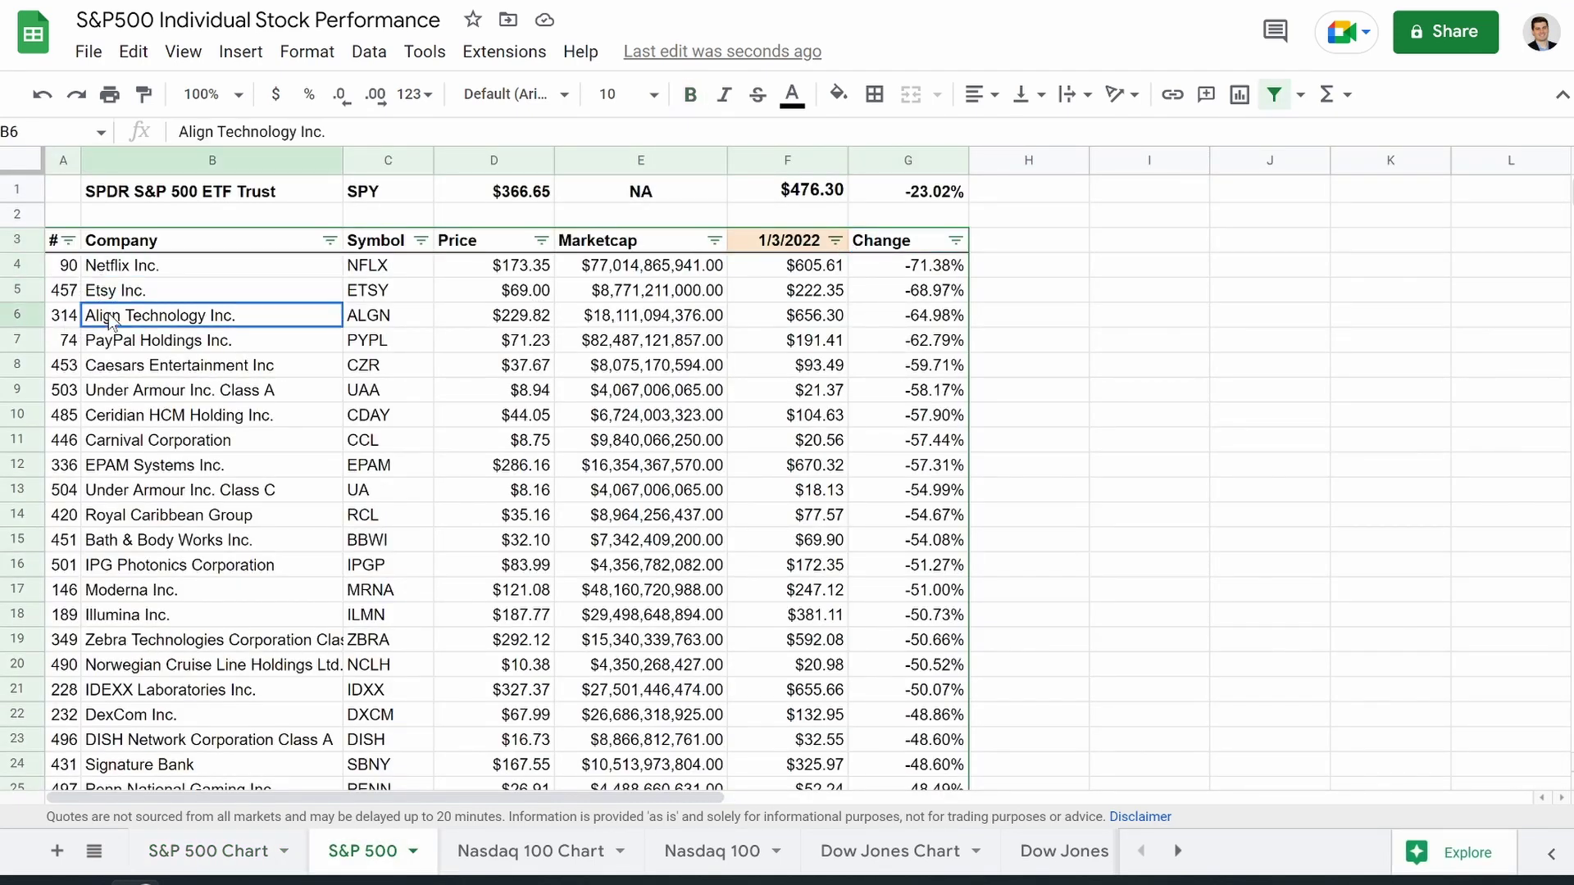
pyautogui.click(141, 342)
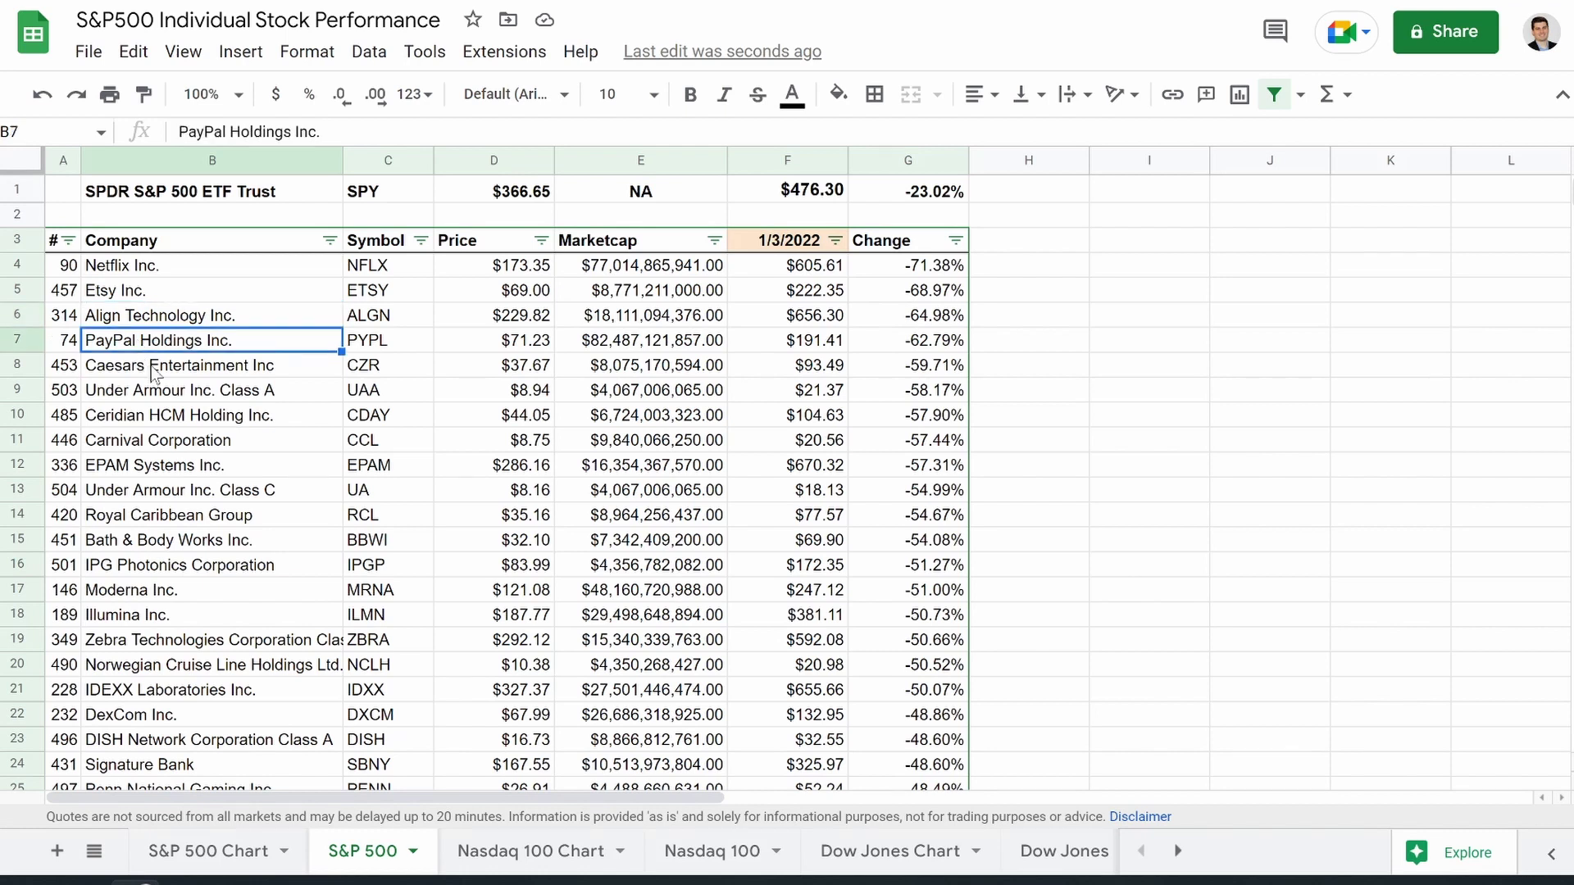
pyautogui.click(153, 370)
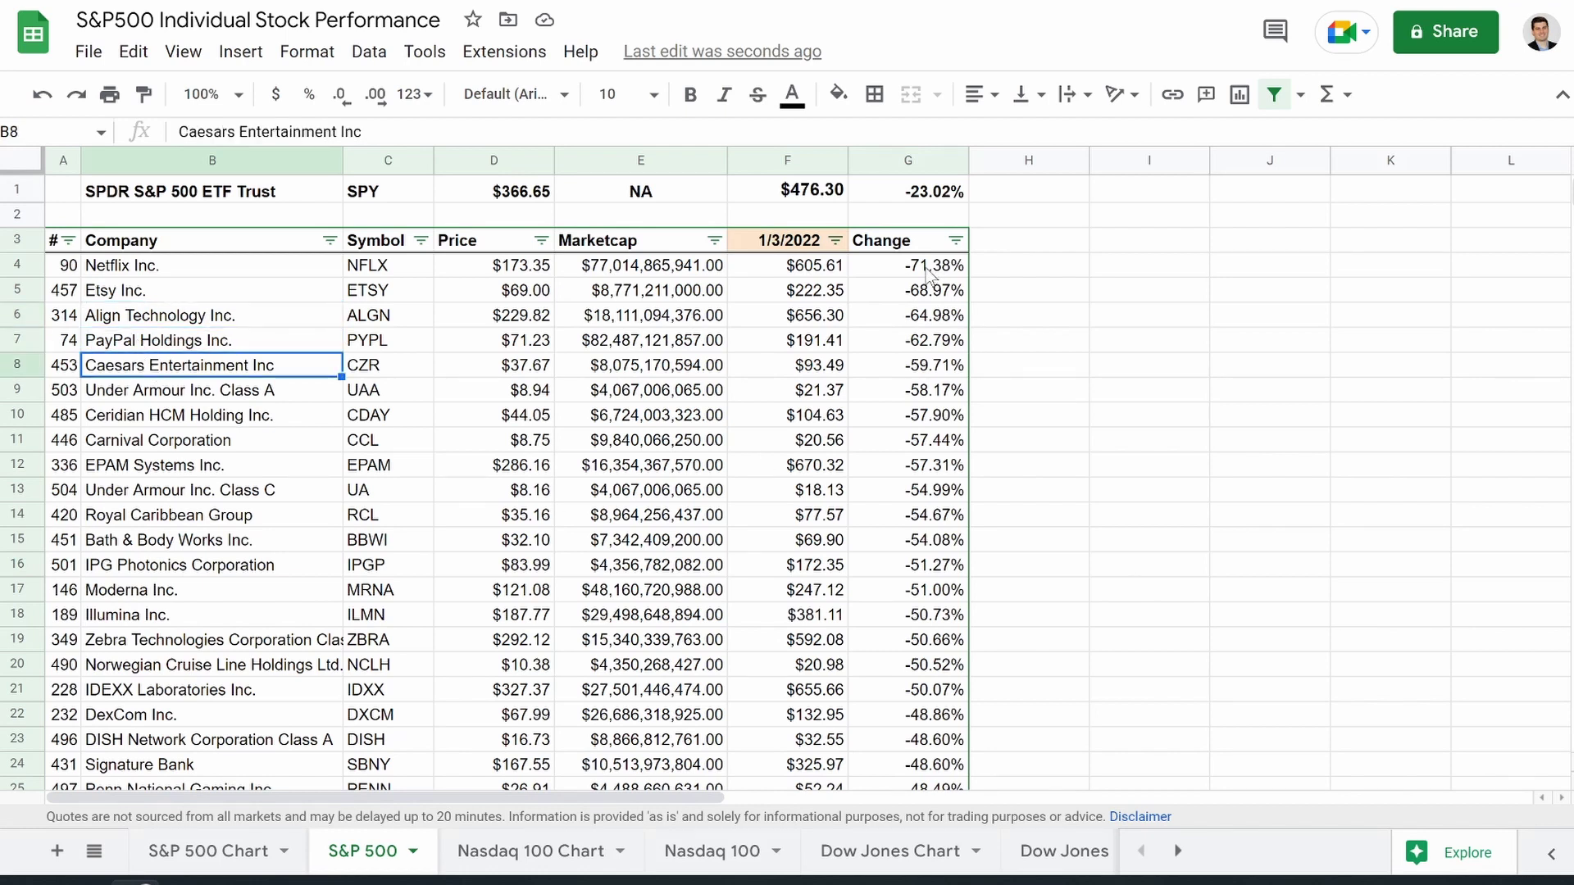
pyautogui.moveTo(935, 270); pyautogui.dragTo(935, 367)
pyautogui.moveTo(931, 459); pyautogui.dragTo(78, 681)
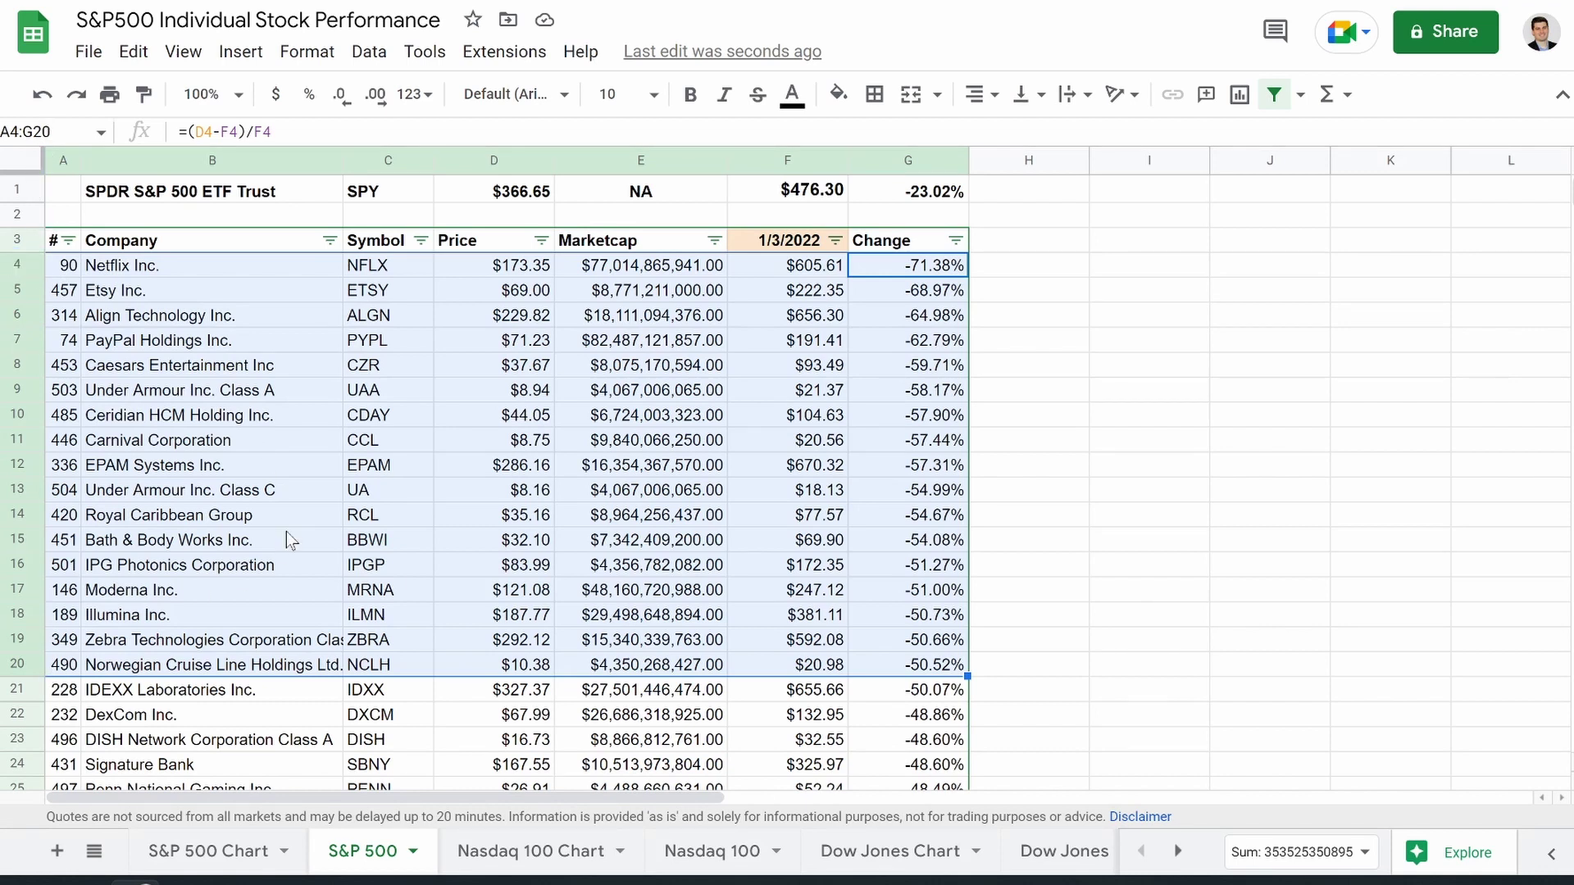
pyautogui.click(895, 696)
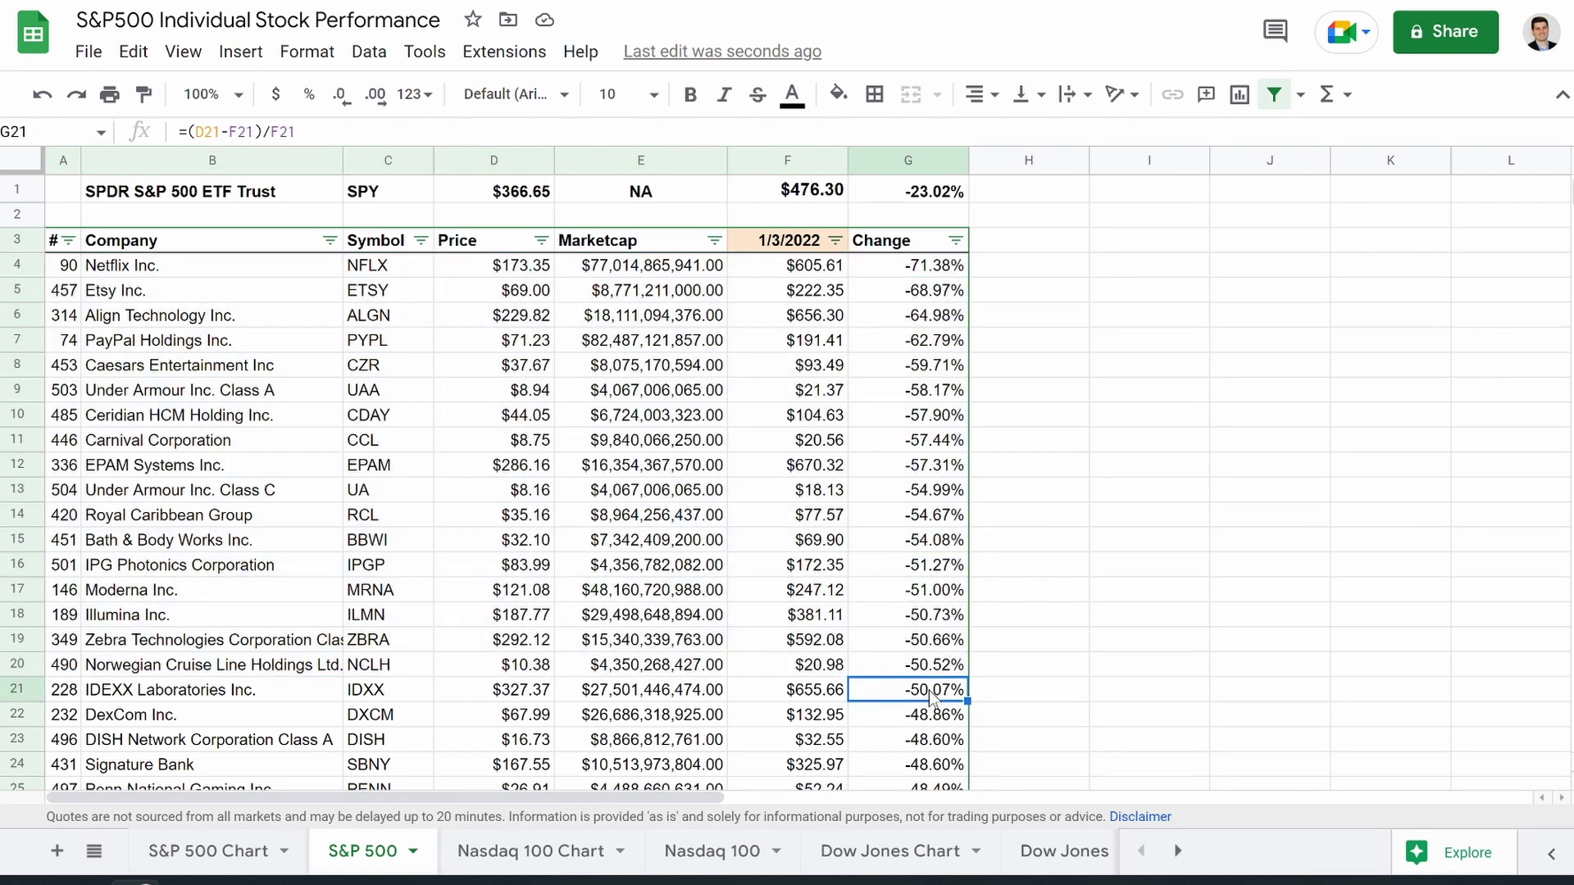
pyautogui.moveTo(916, 266); pyautogui.dragTo(930, 697)
# Step: Check the bottom rows: three #N/A changes, OXY at 94.49%, XOM at 49.23%, then return to the top
pyautogui.scroll(-4, 930, 701)
pyautogui.scroll(-20, 930, 701)
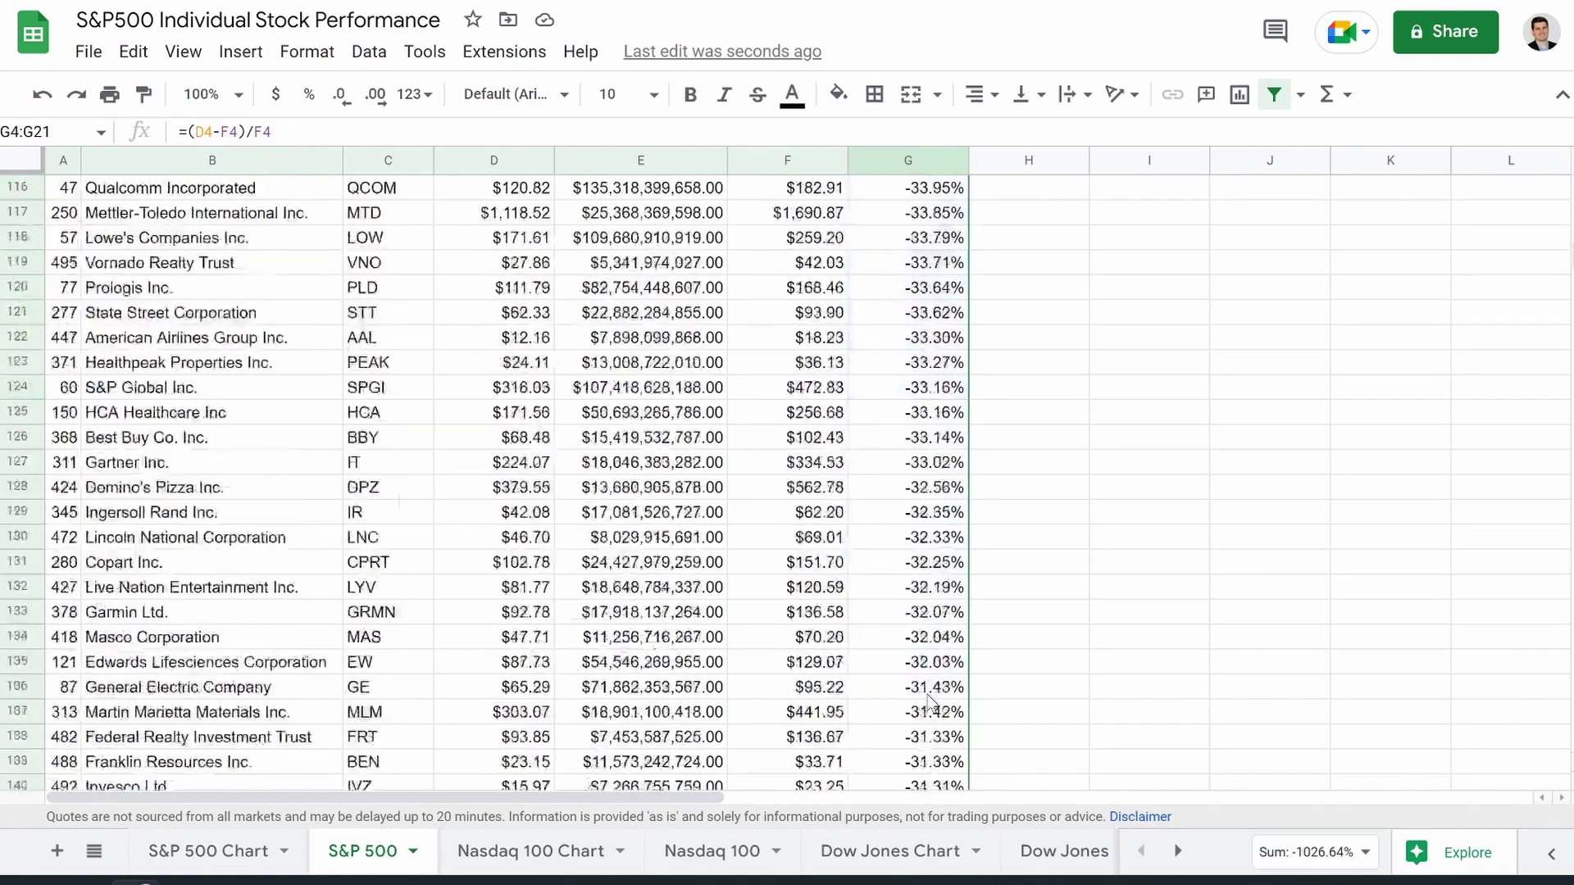
pyautogui.scroll(-20, 930, 701)
pyautogui.moveTo(906, 687); pyautogui.dragTo(902, 740)
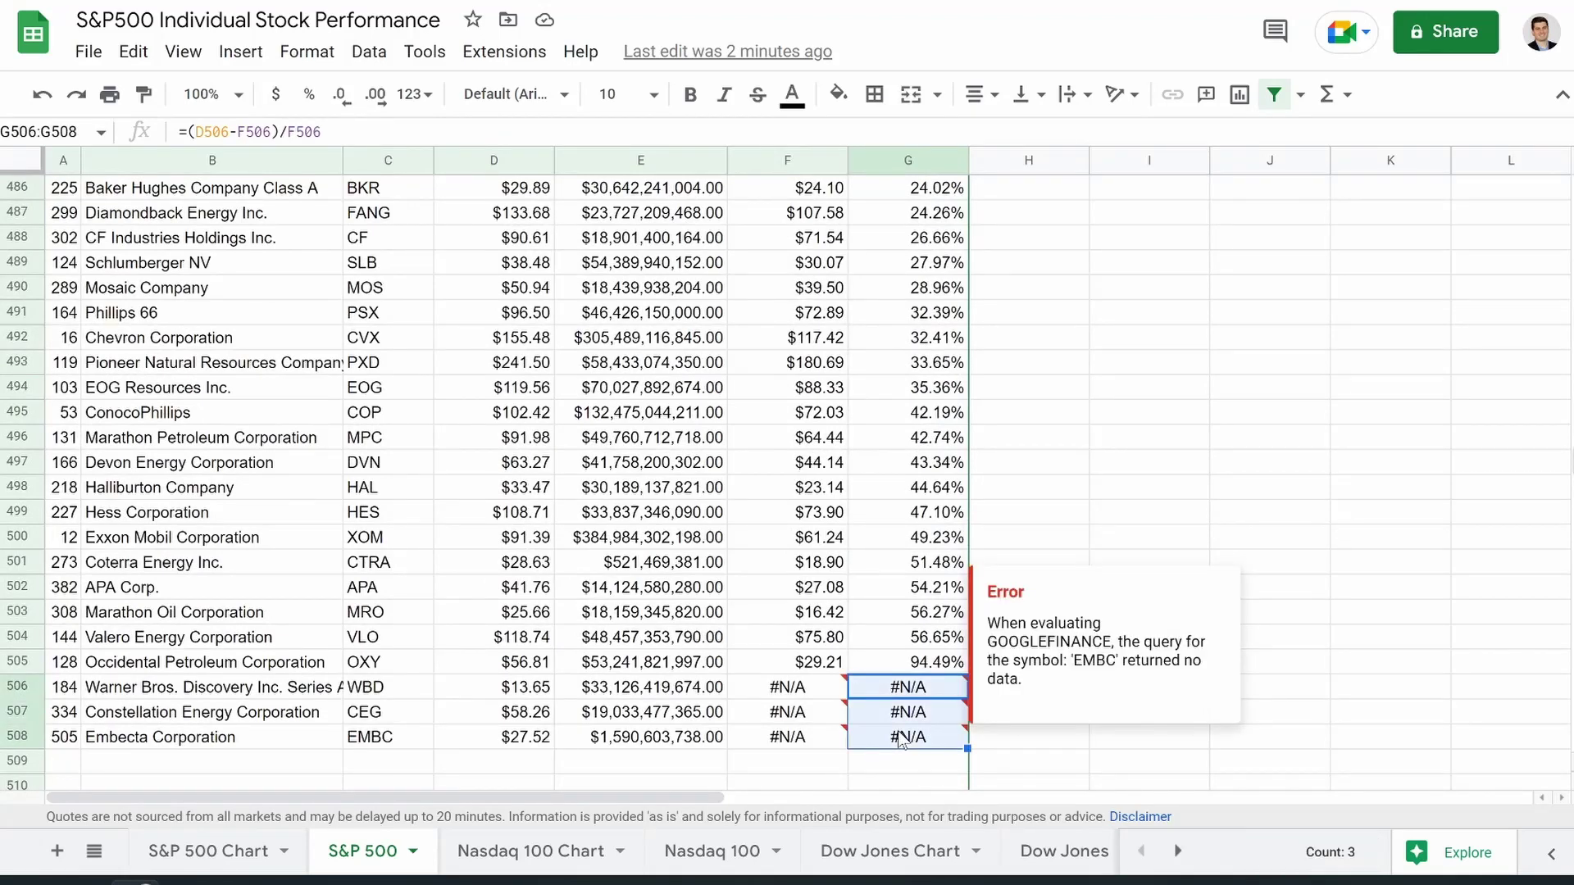
pyautogui.click(906, 670)
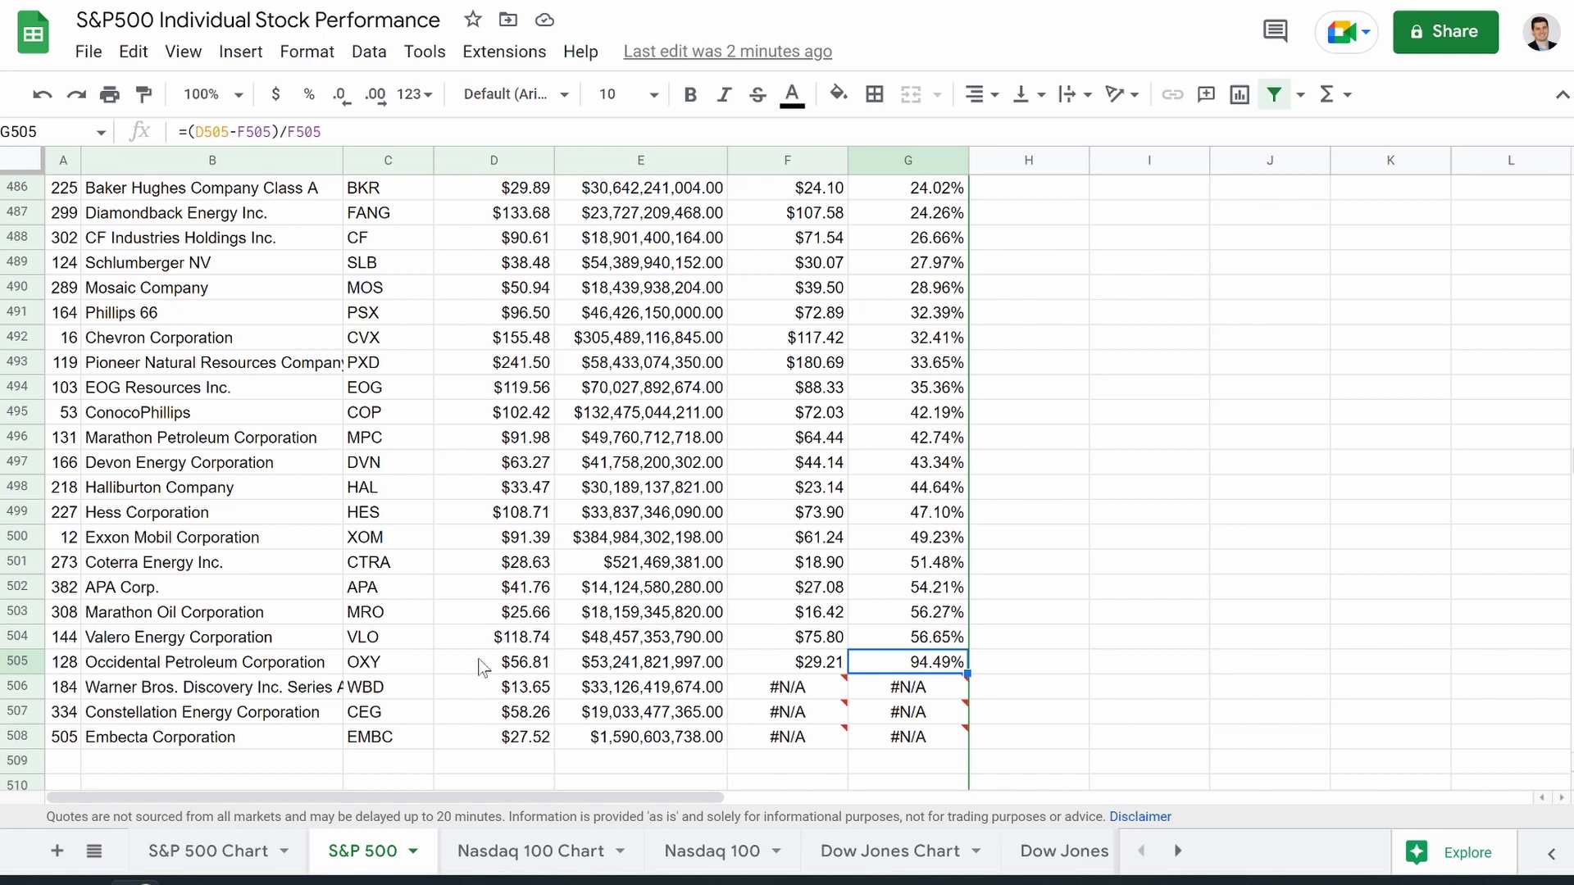
pyautogui.click(142, 671)
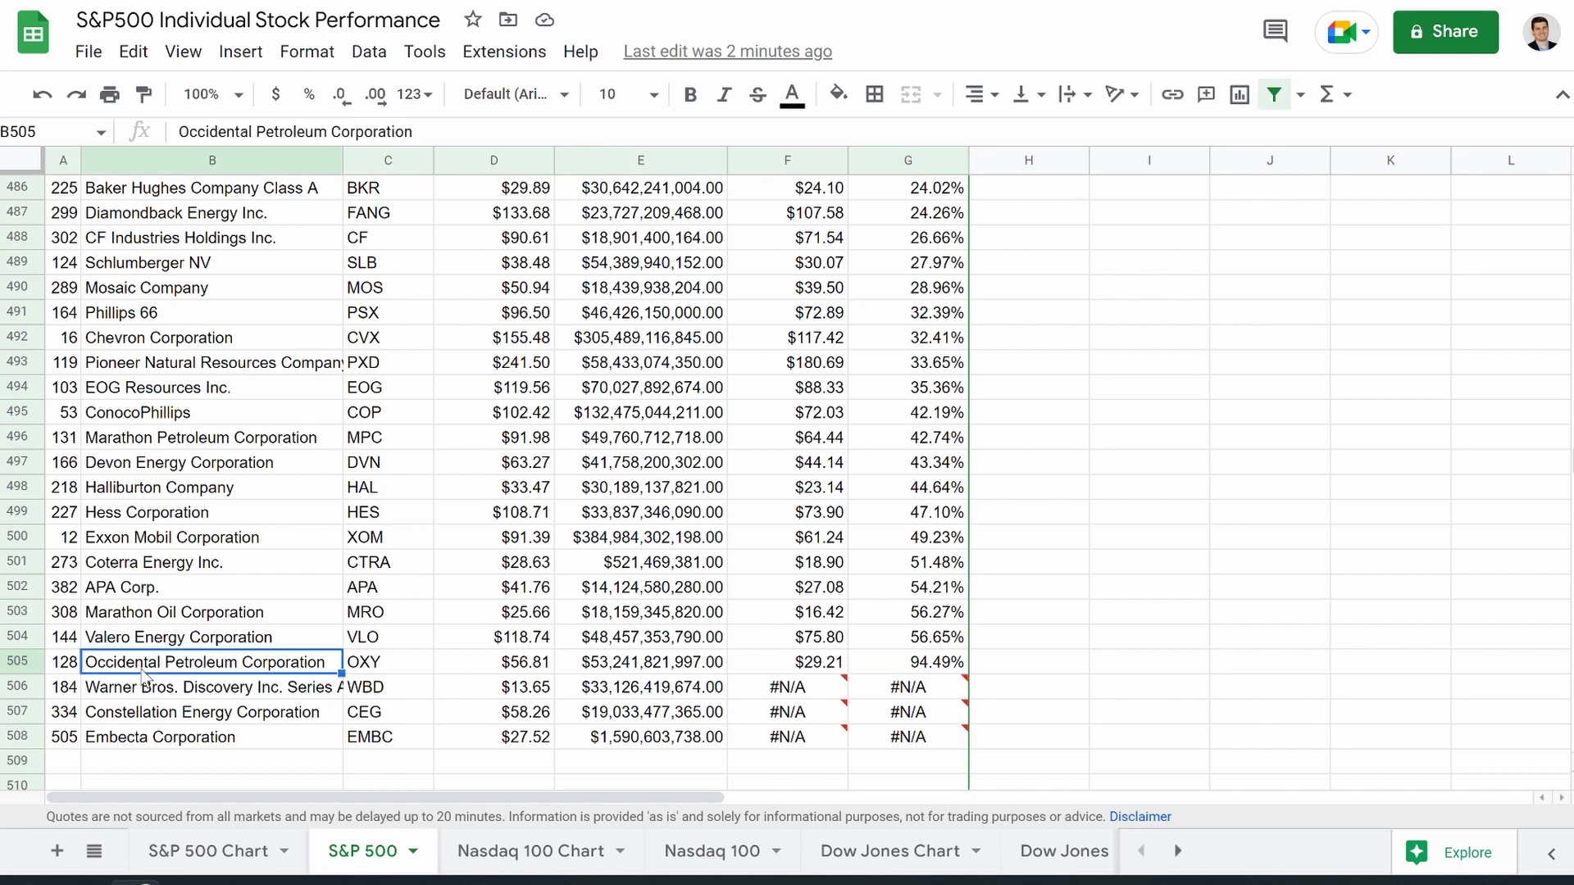
pyautogui.click(393, 667)
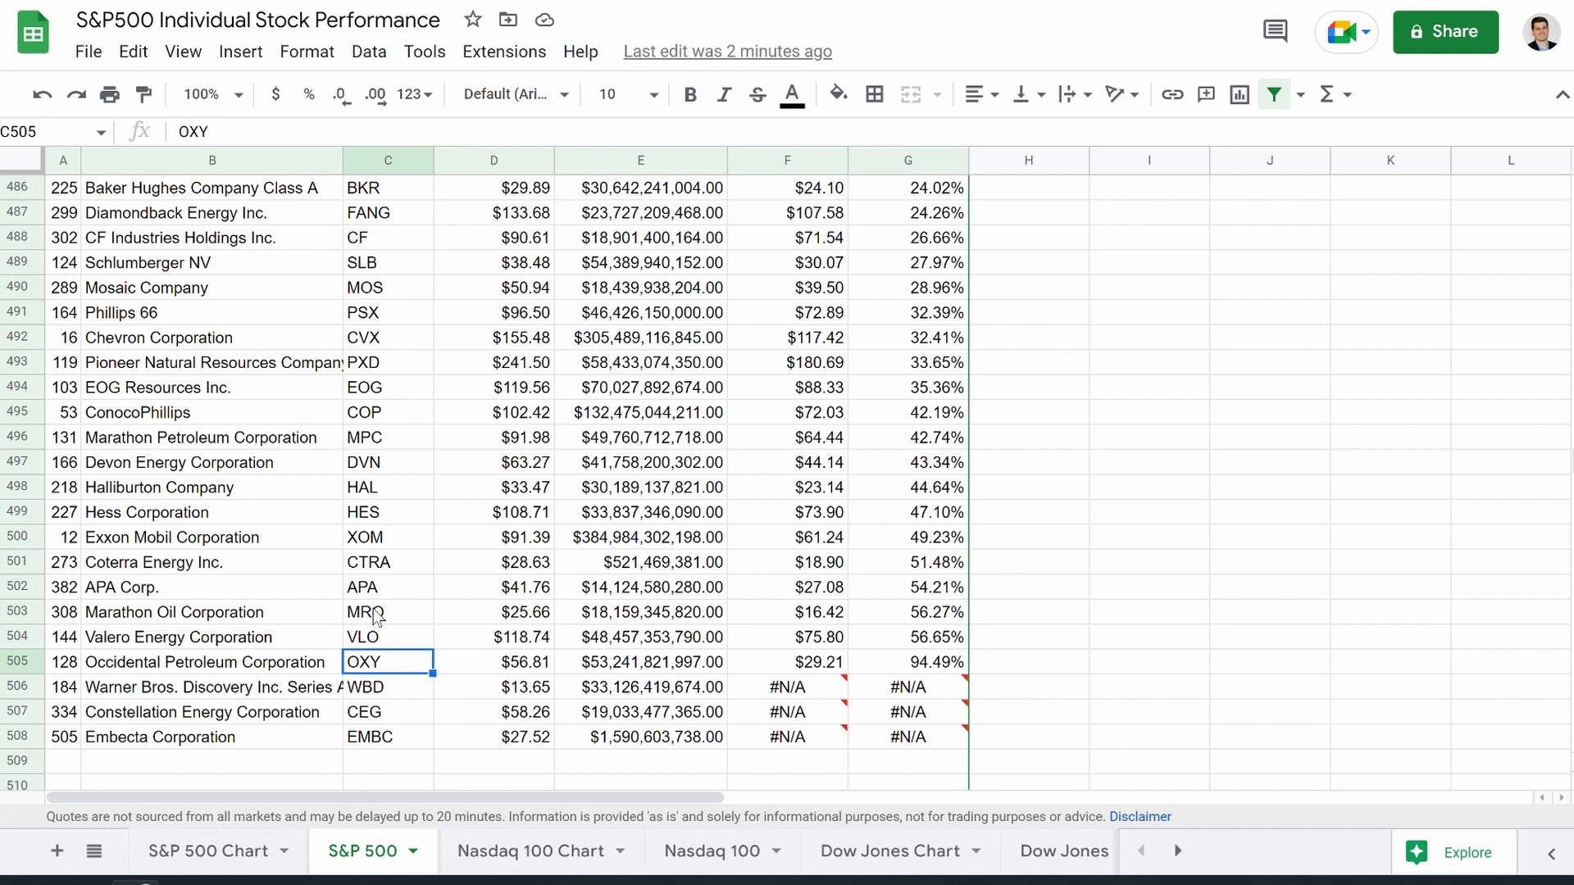
pyautogui.click(386, 541)
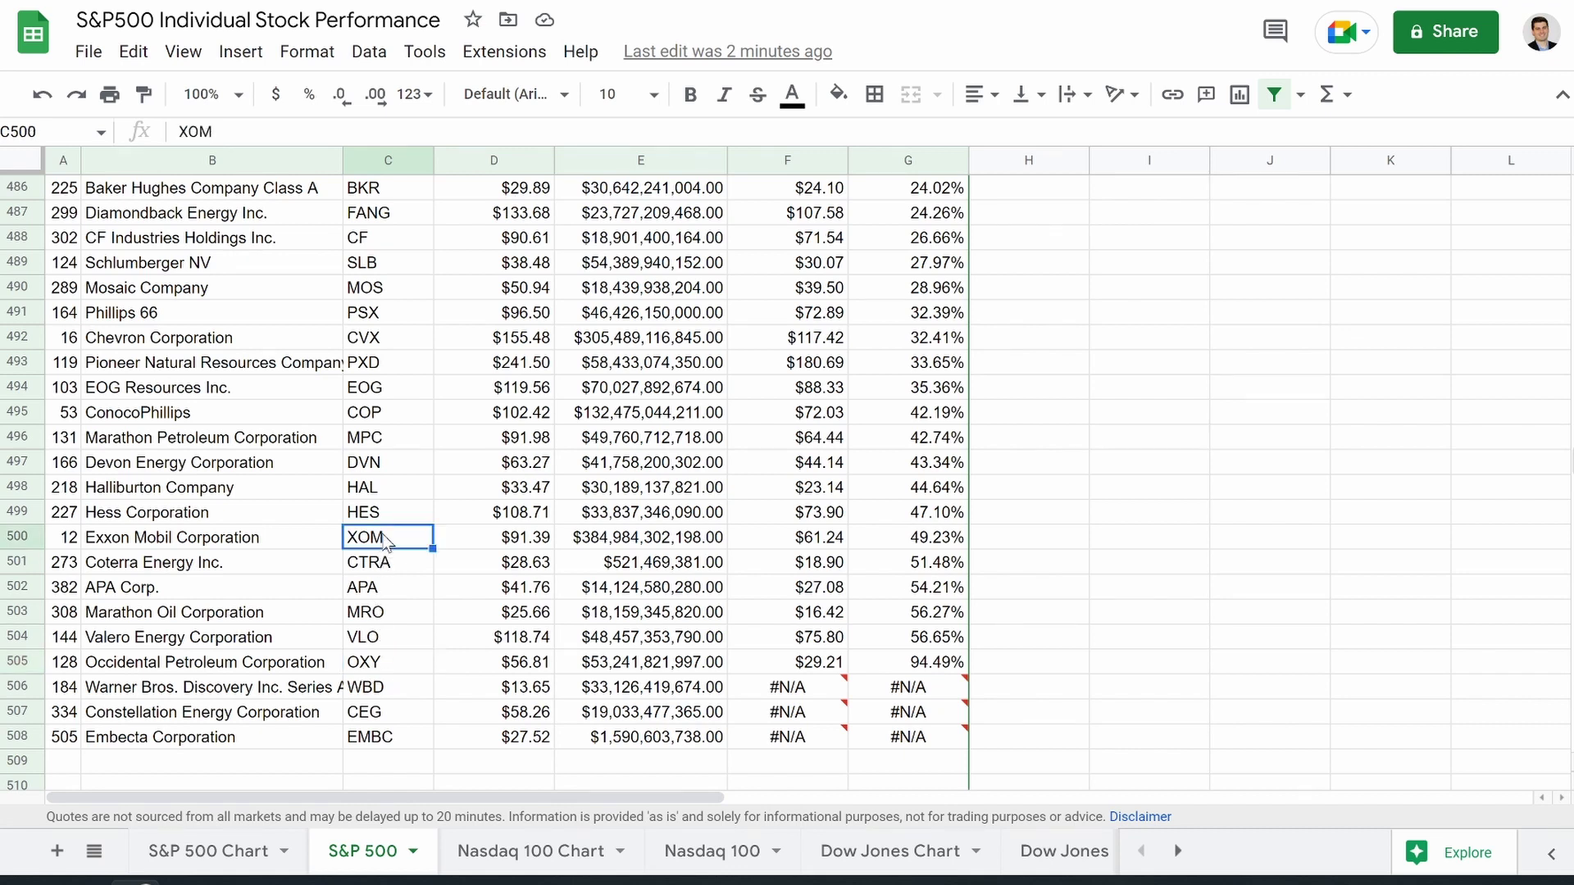
pyautogui.click(943, 537)
pyautogui.click(74, 545)
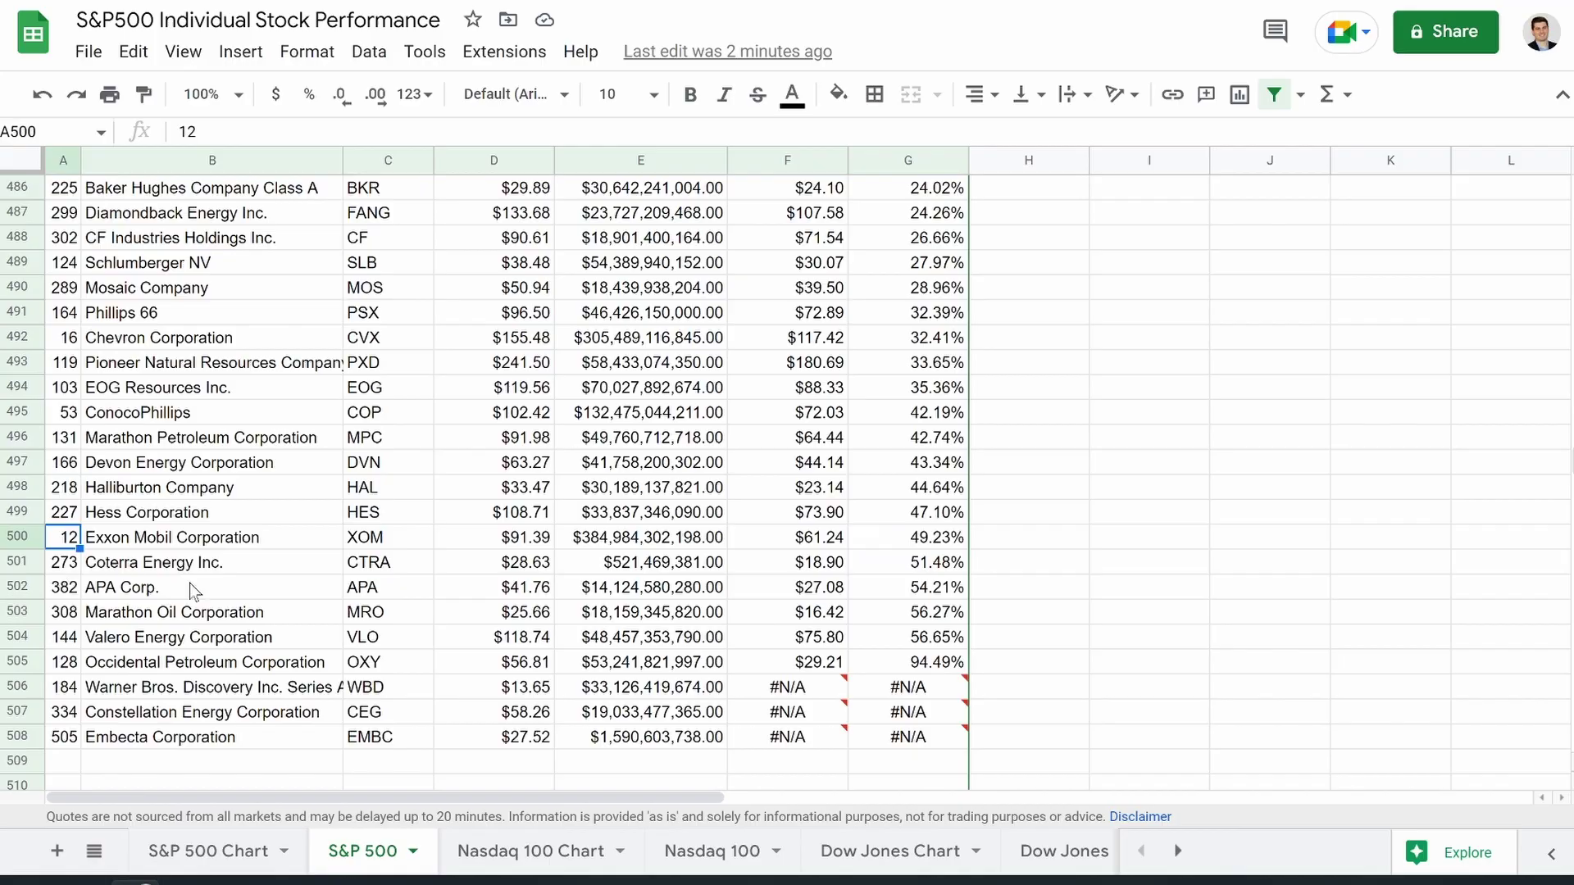
pyautogui.scroll(20, 395, 573)
pyautogui.scroll(20, 395, 572)
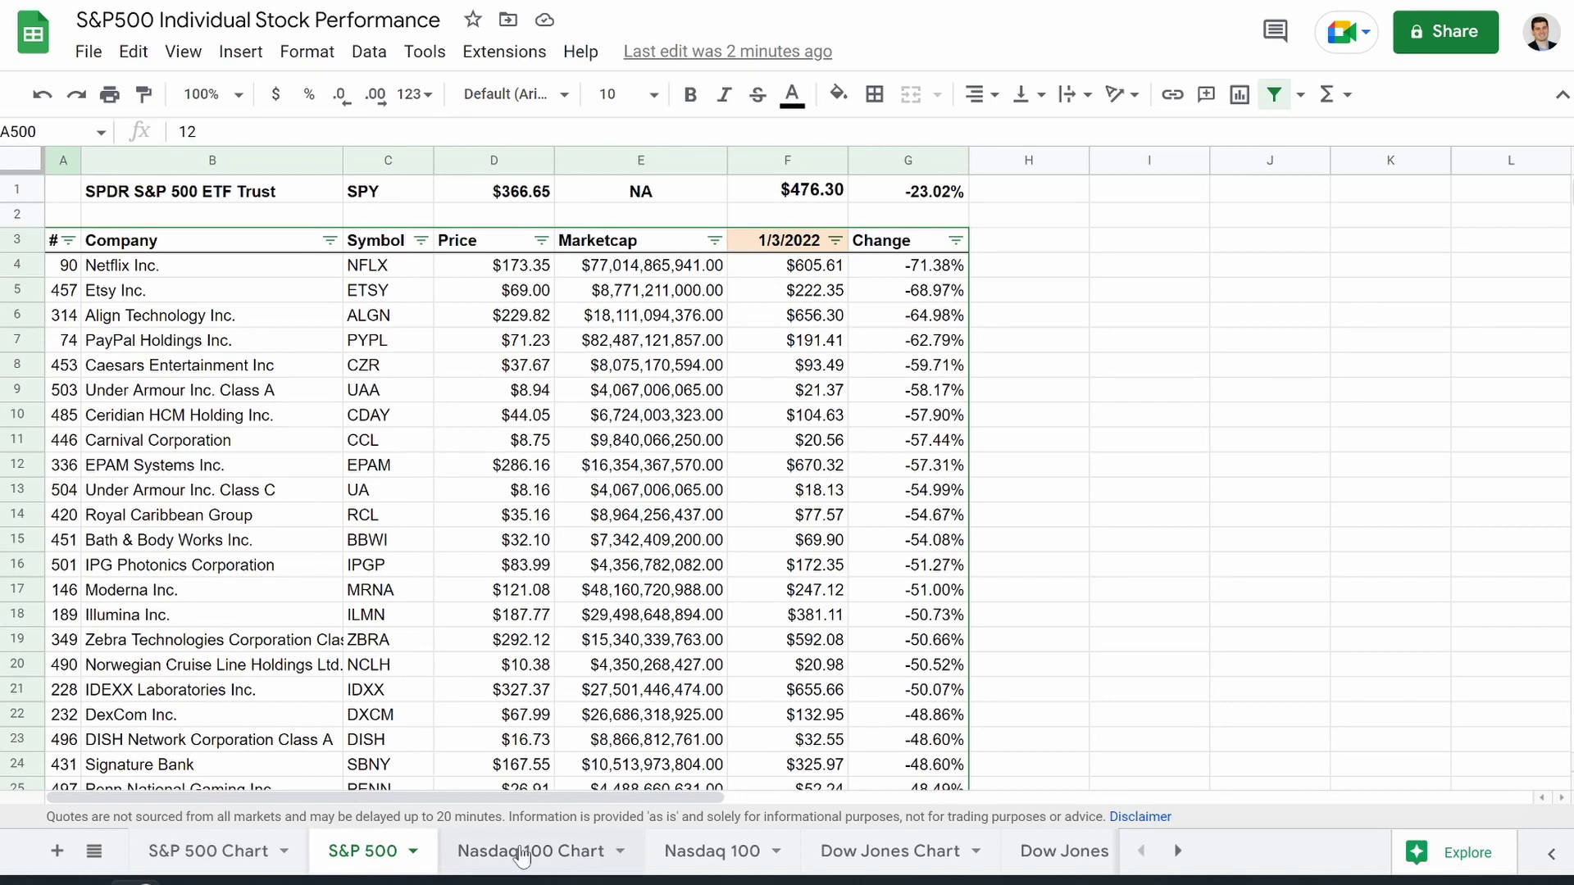
# Step: Sort the Nasdaq 100 sheet's rows by Change, lowest first
pyautogui.click(710, 857)
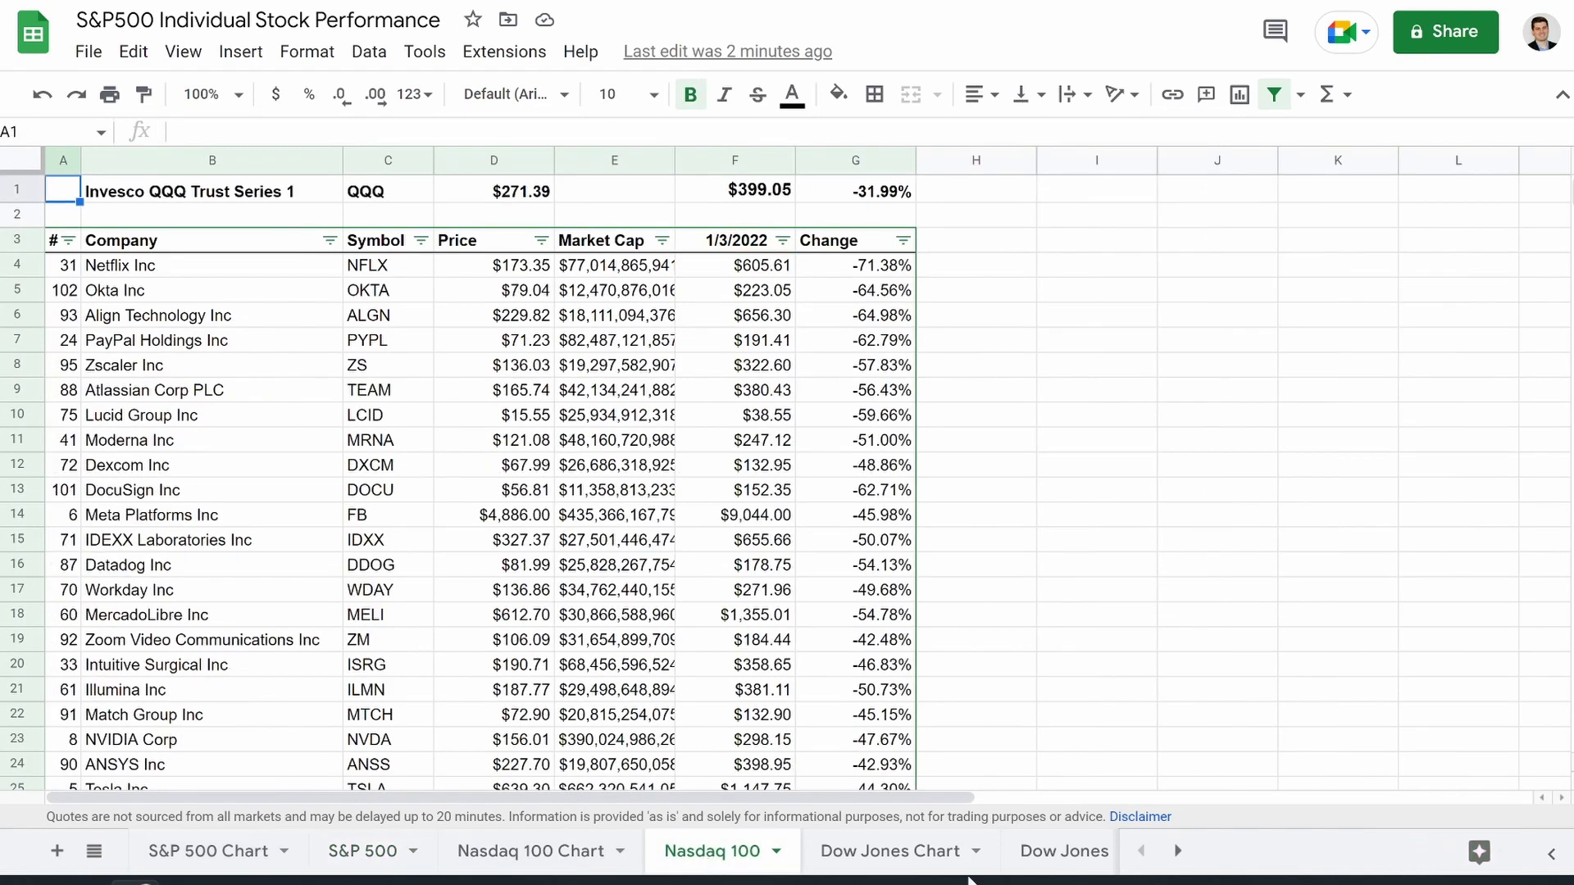
pyautogui.click(1065, 853)
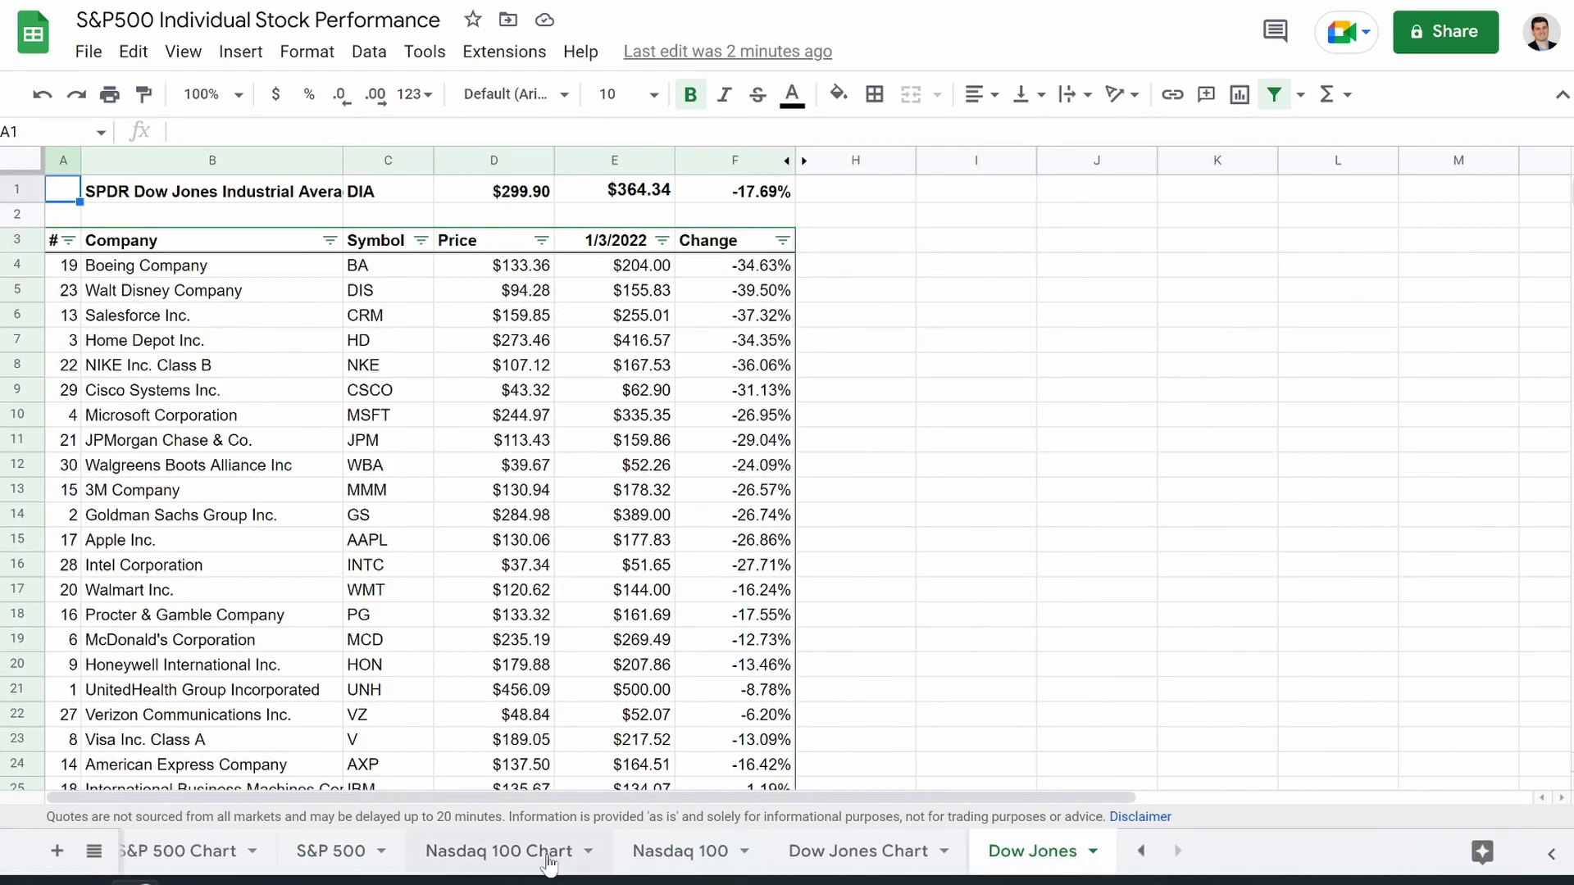
pyautogui.click(678, 860)
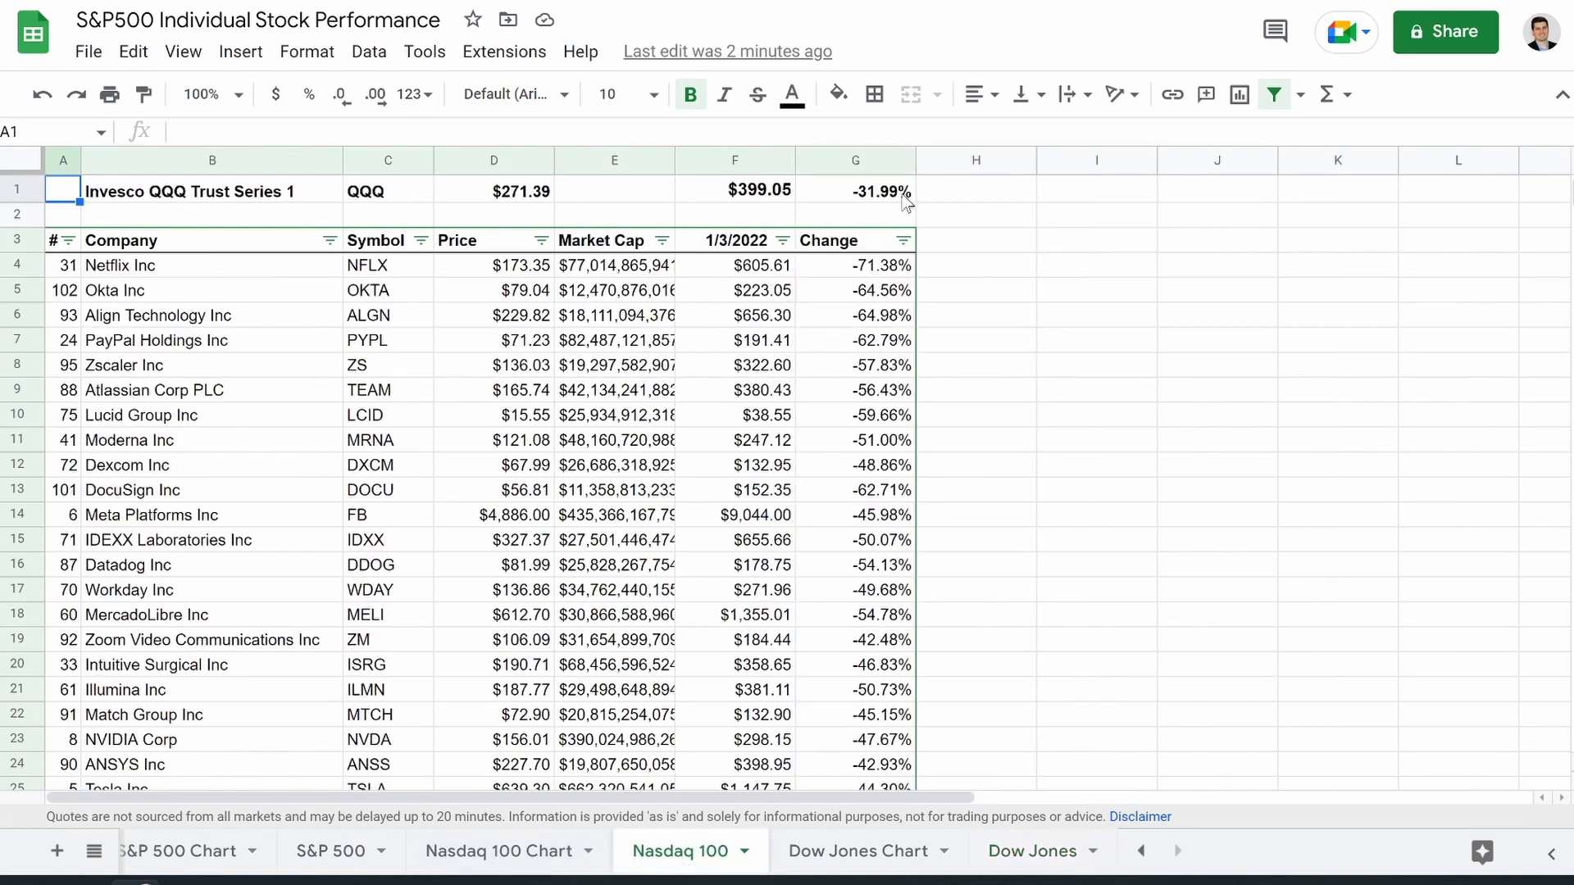
pyautogui.click(904, 240)
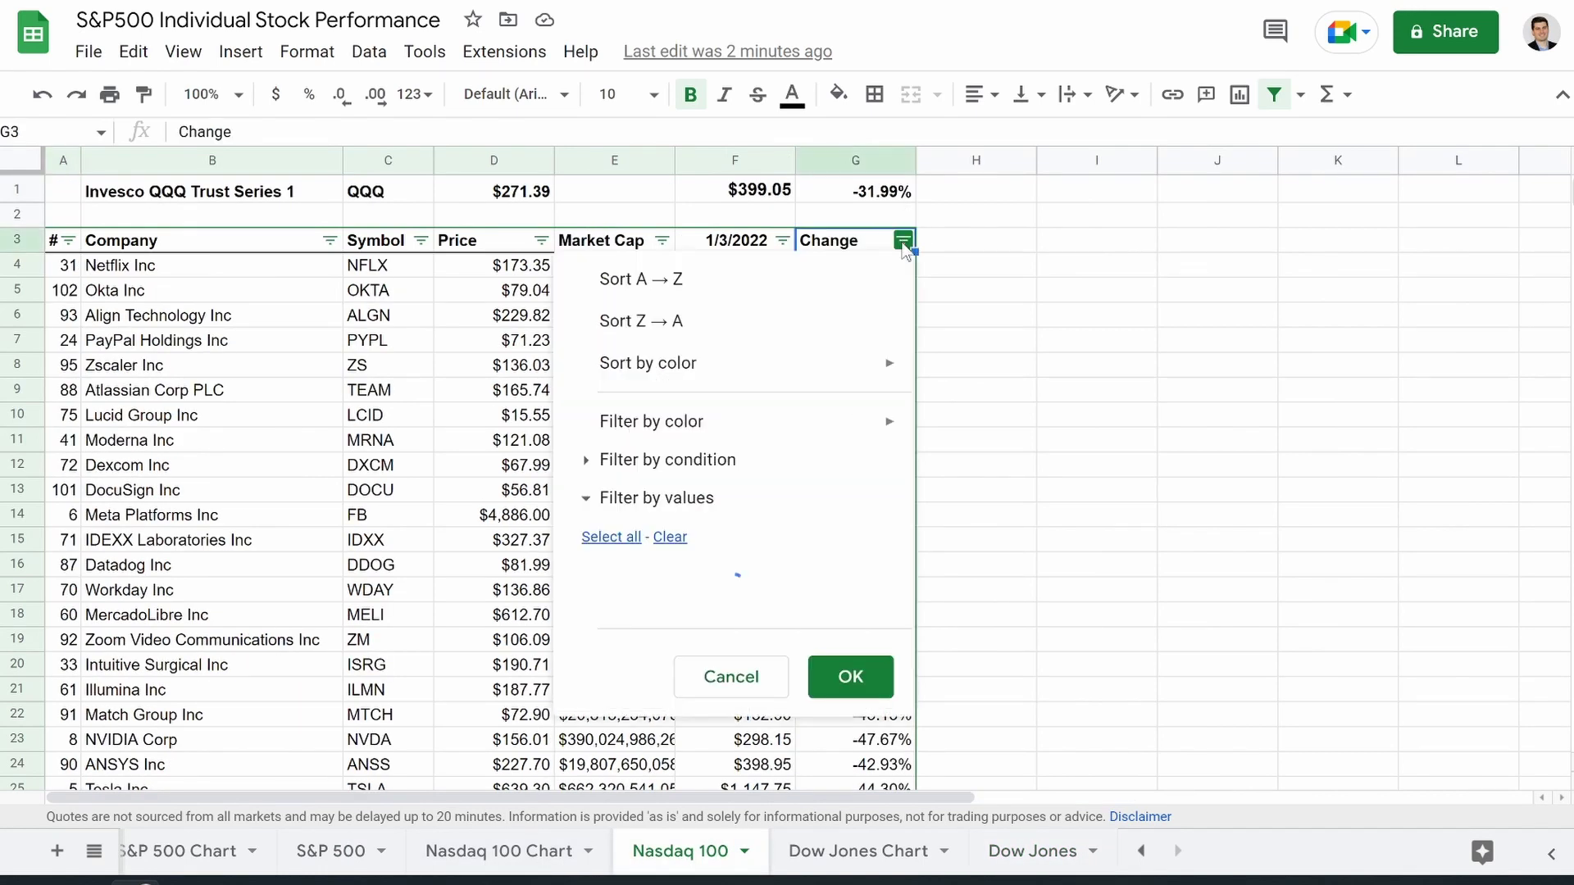
pyautogui.click(816, 288)
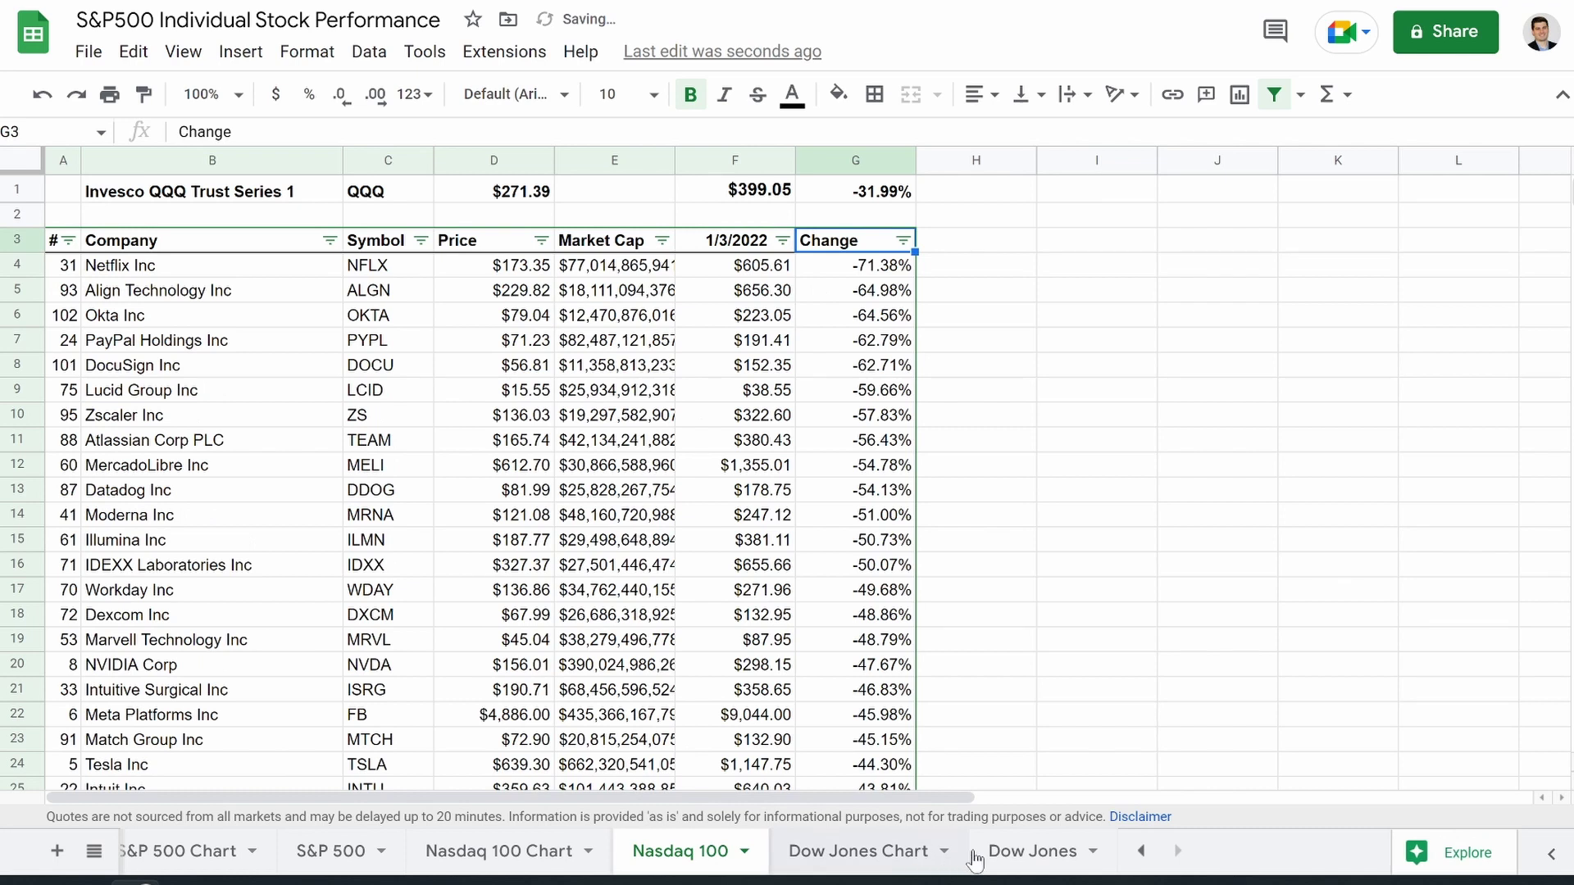
# Step: Sort the Dow Jones rows by Change ascending and view the Nasdaq 100 chart
pyautogui.click(1024, 854)
pyautogui.click(782, 240)
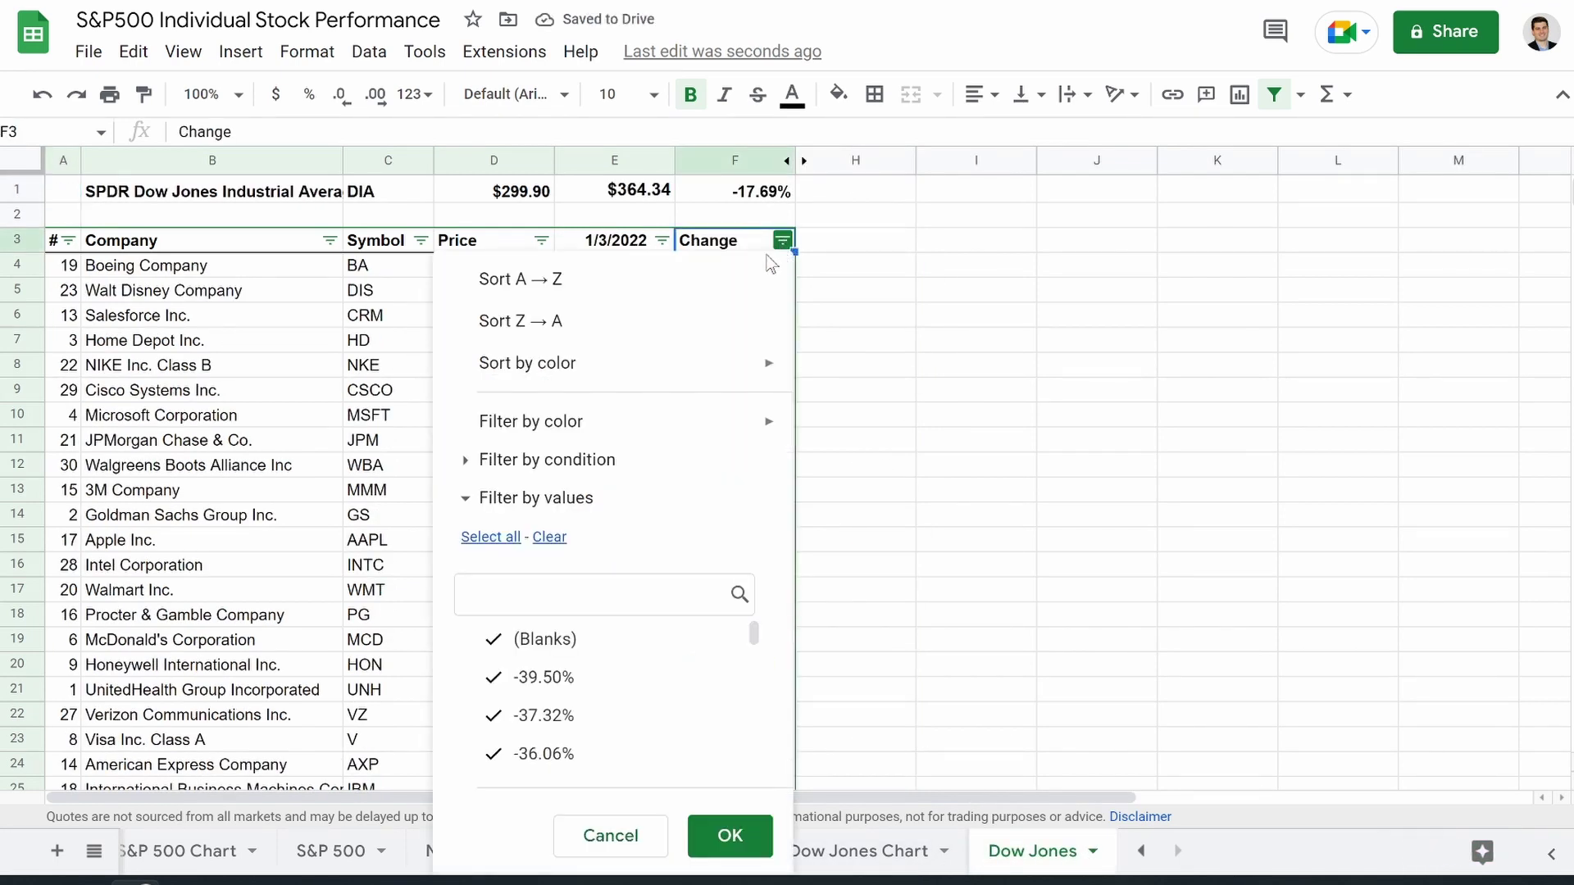
pyautogui.click(705, 293)
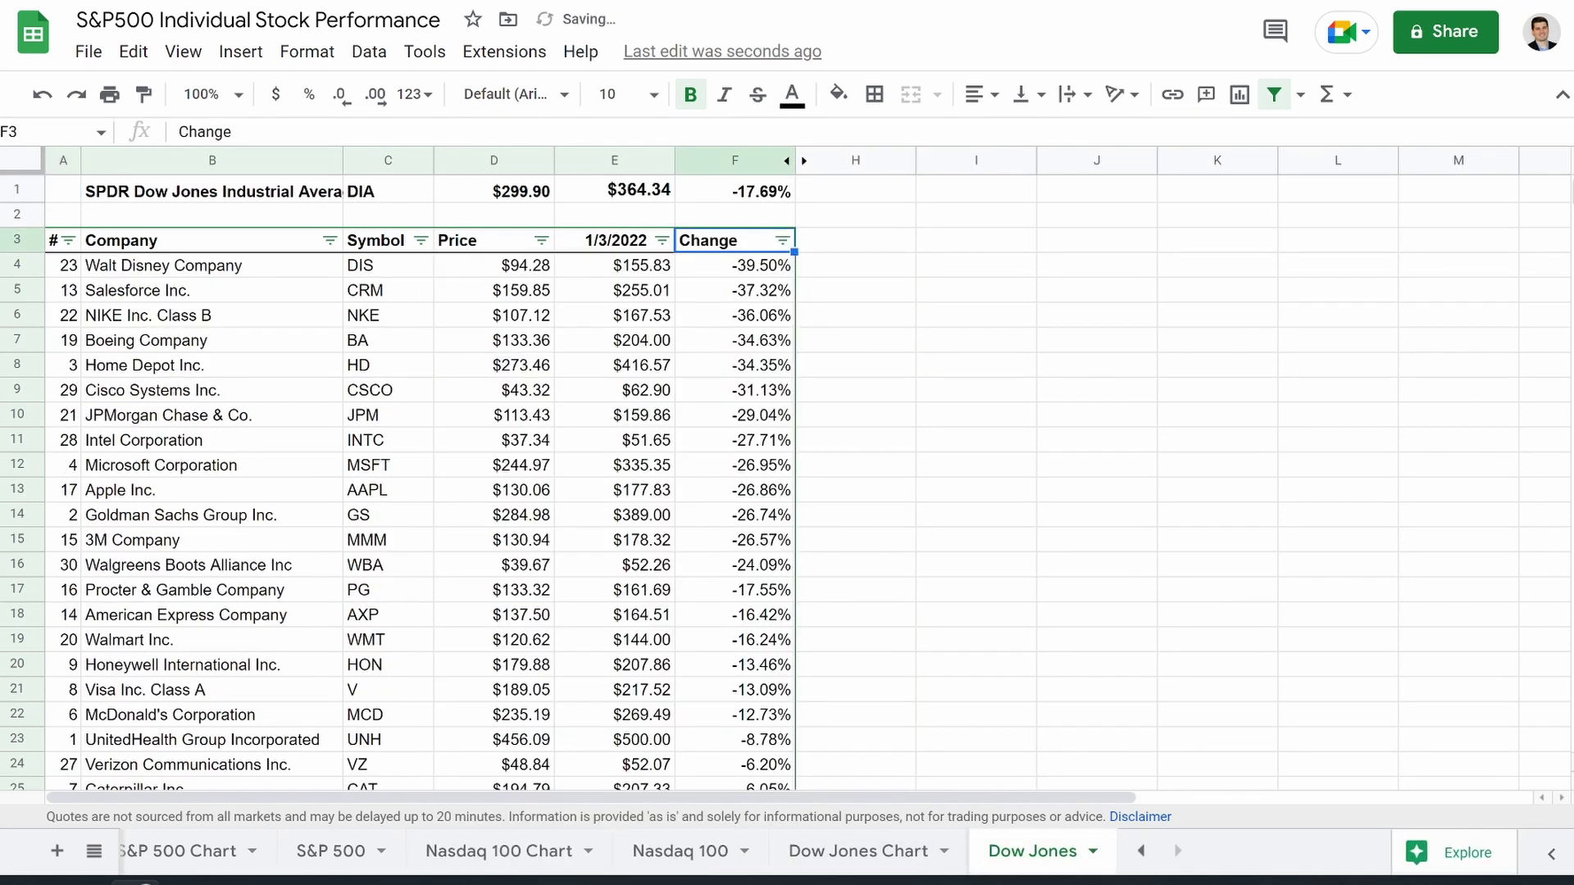
pyautogui.click(521, 853)
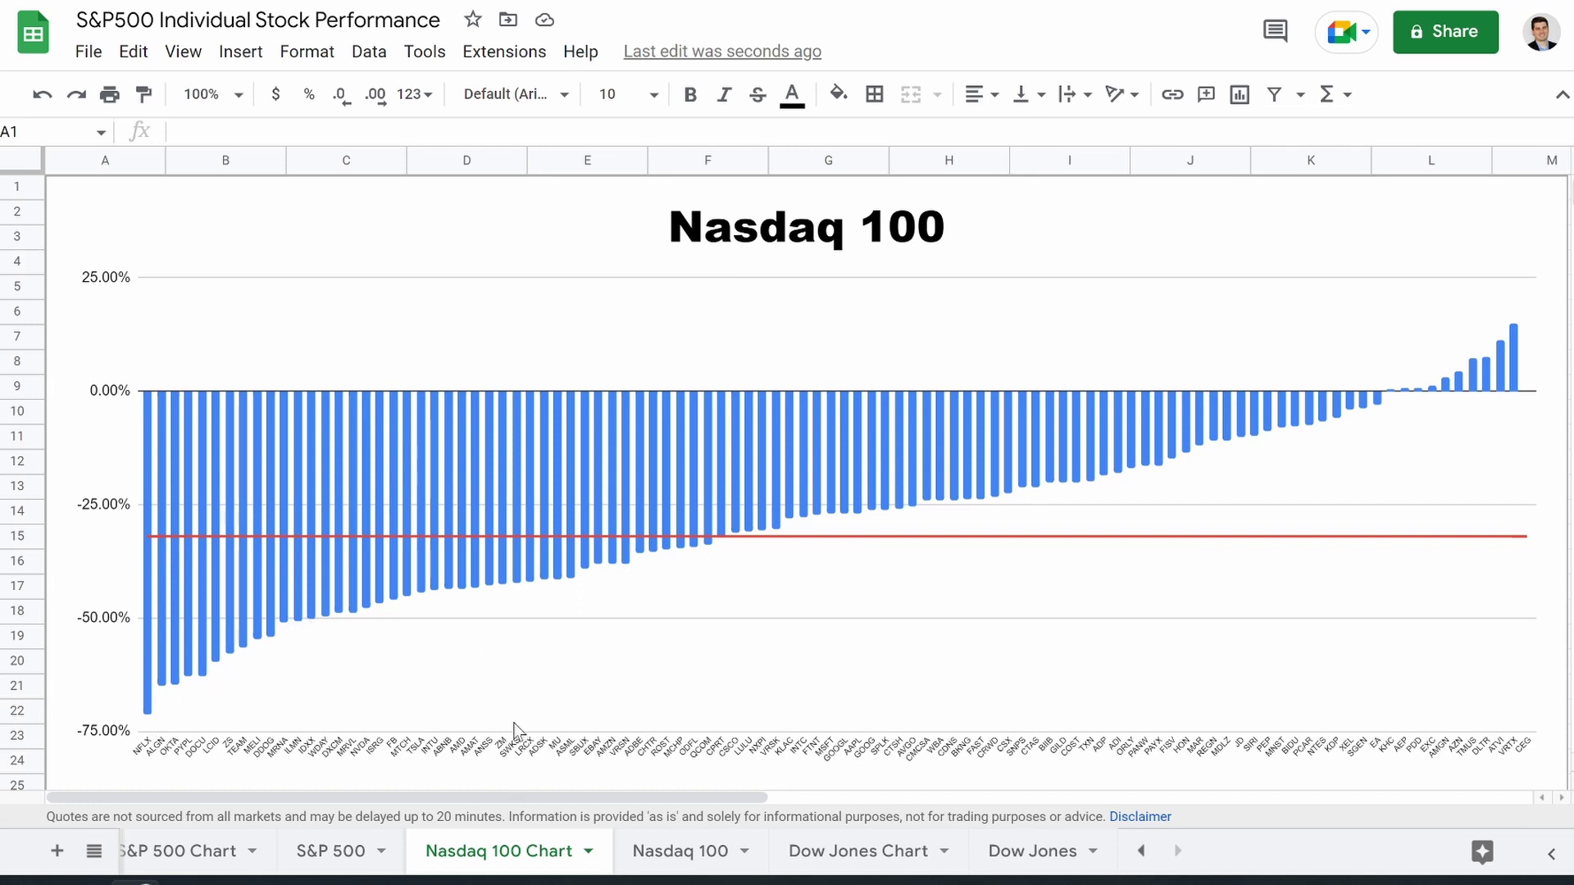
# Step: Compare the S&P 500 Chart's red line with SPY's -23.02% change formula in G1
pyautogui.click(175, 854)
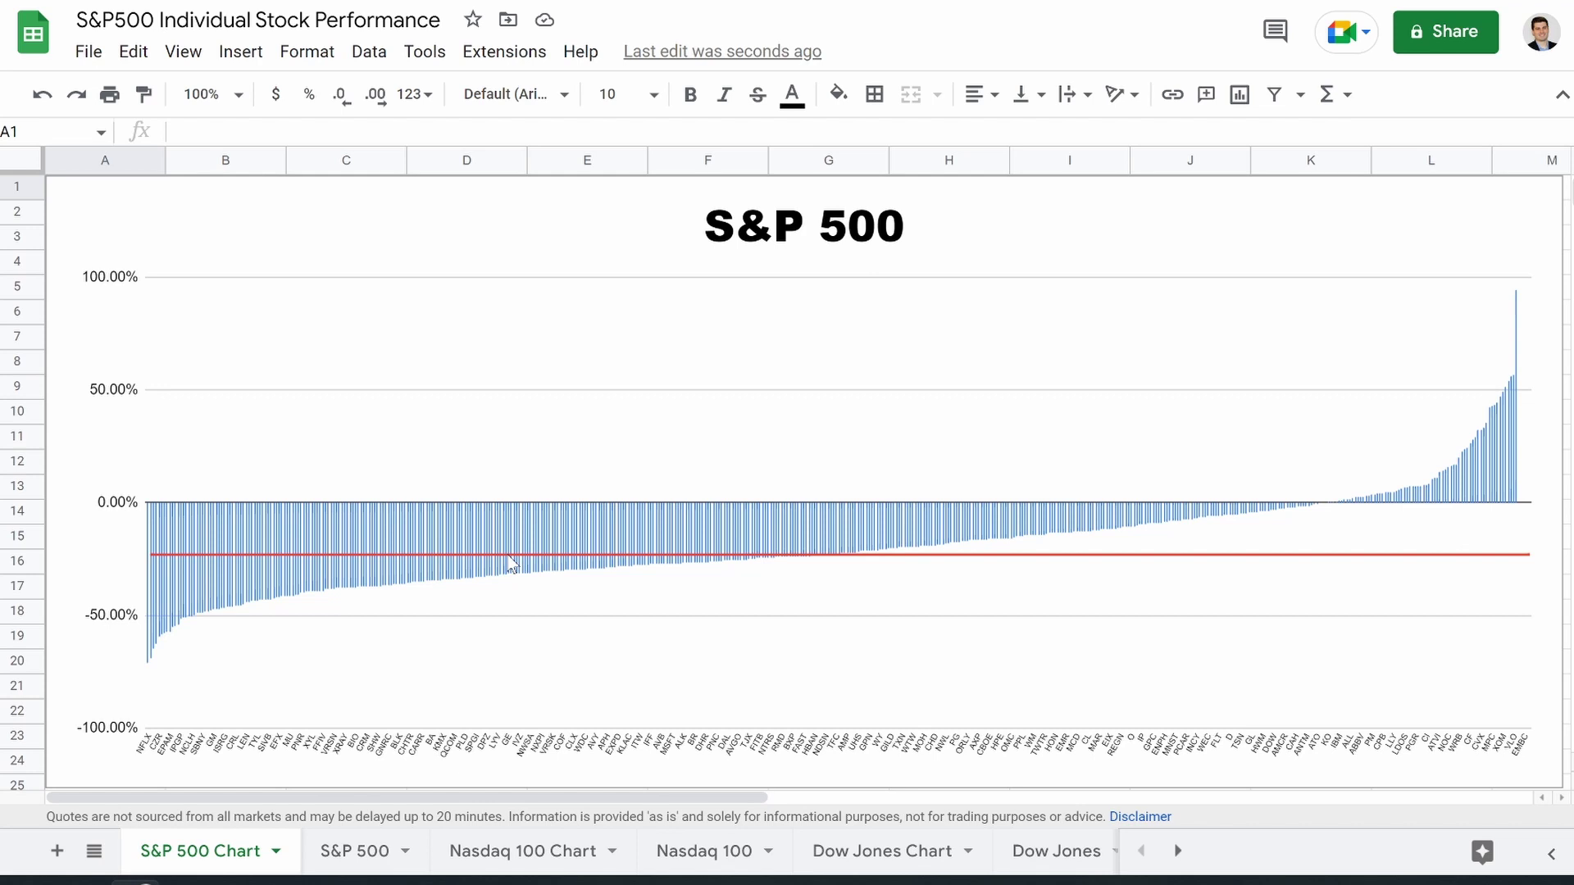
pyautogui.click(358, 857)
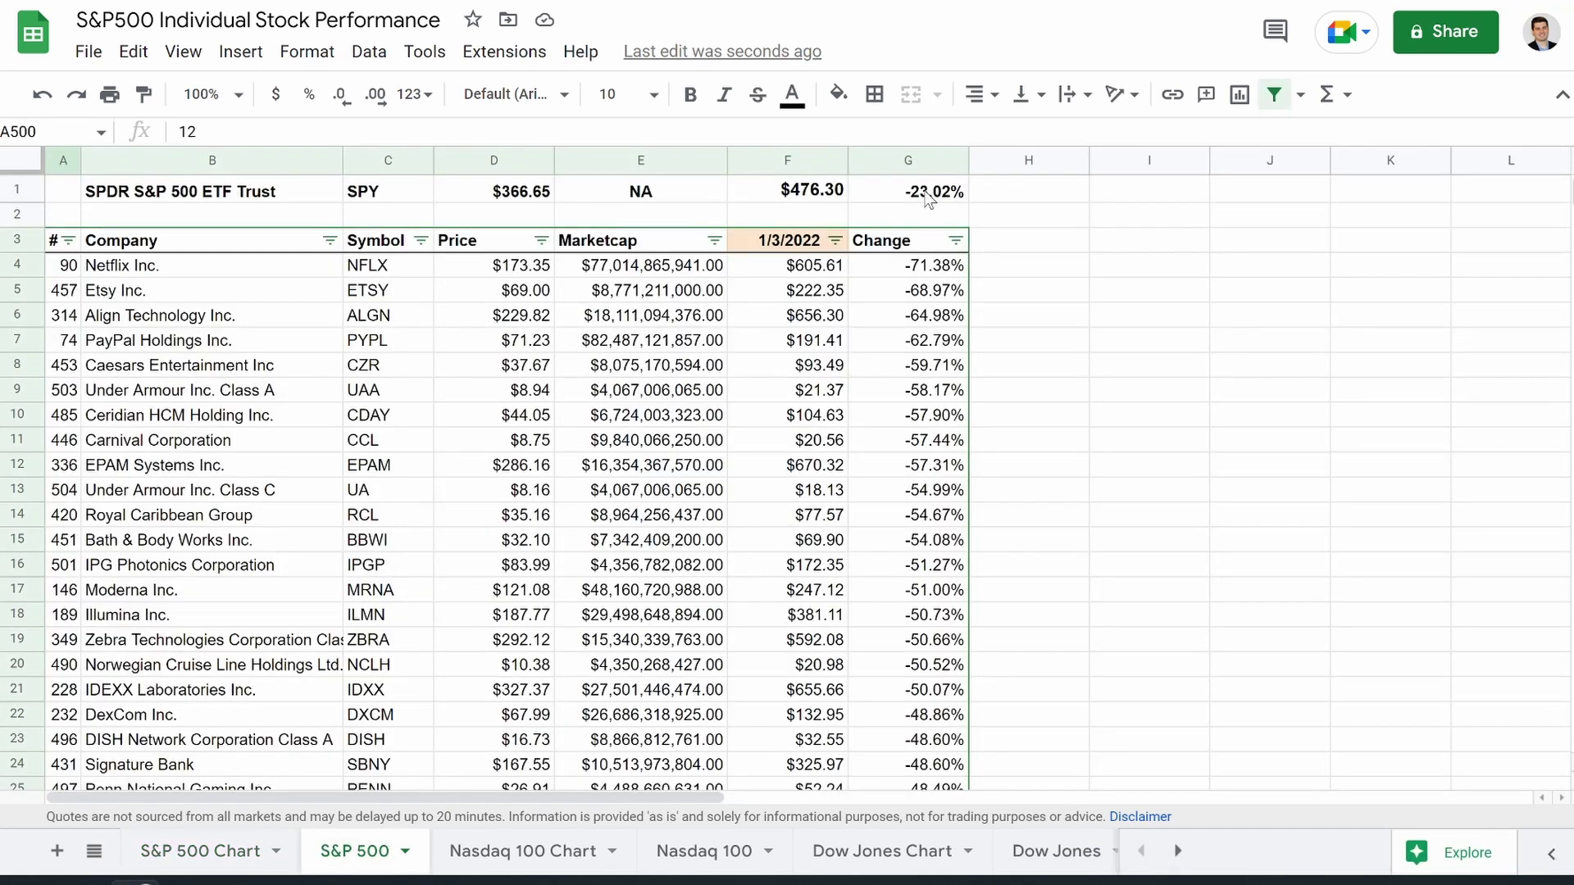
pyautogui.click(929, 199)
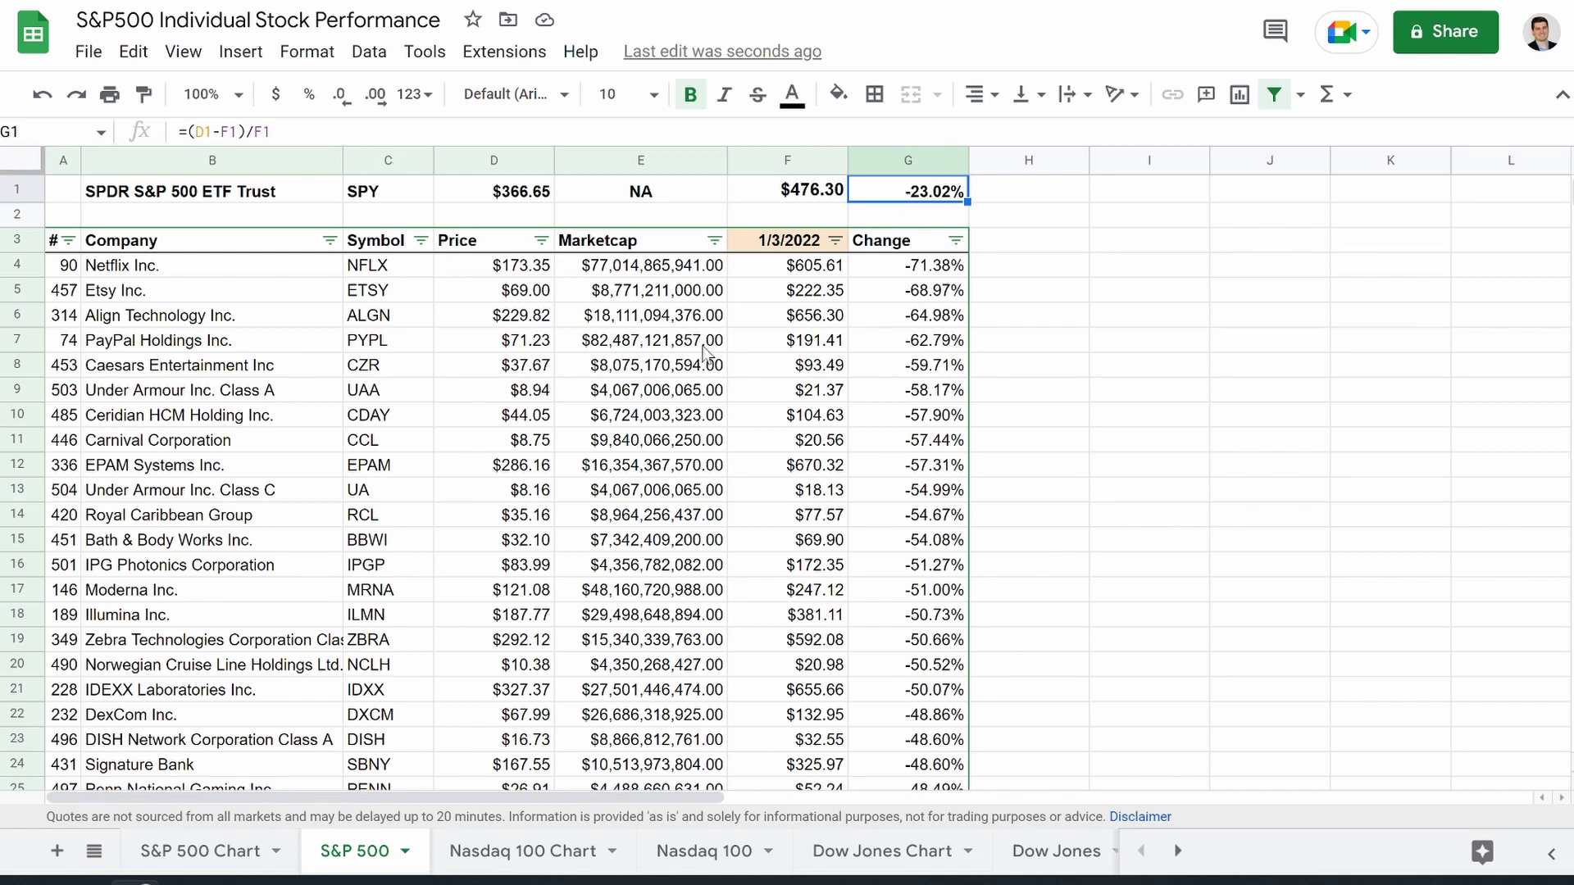
pyautogui.click(243, 845)
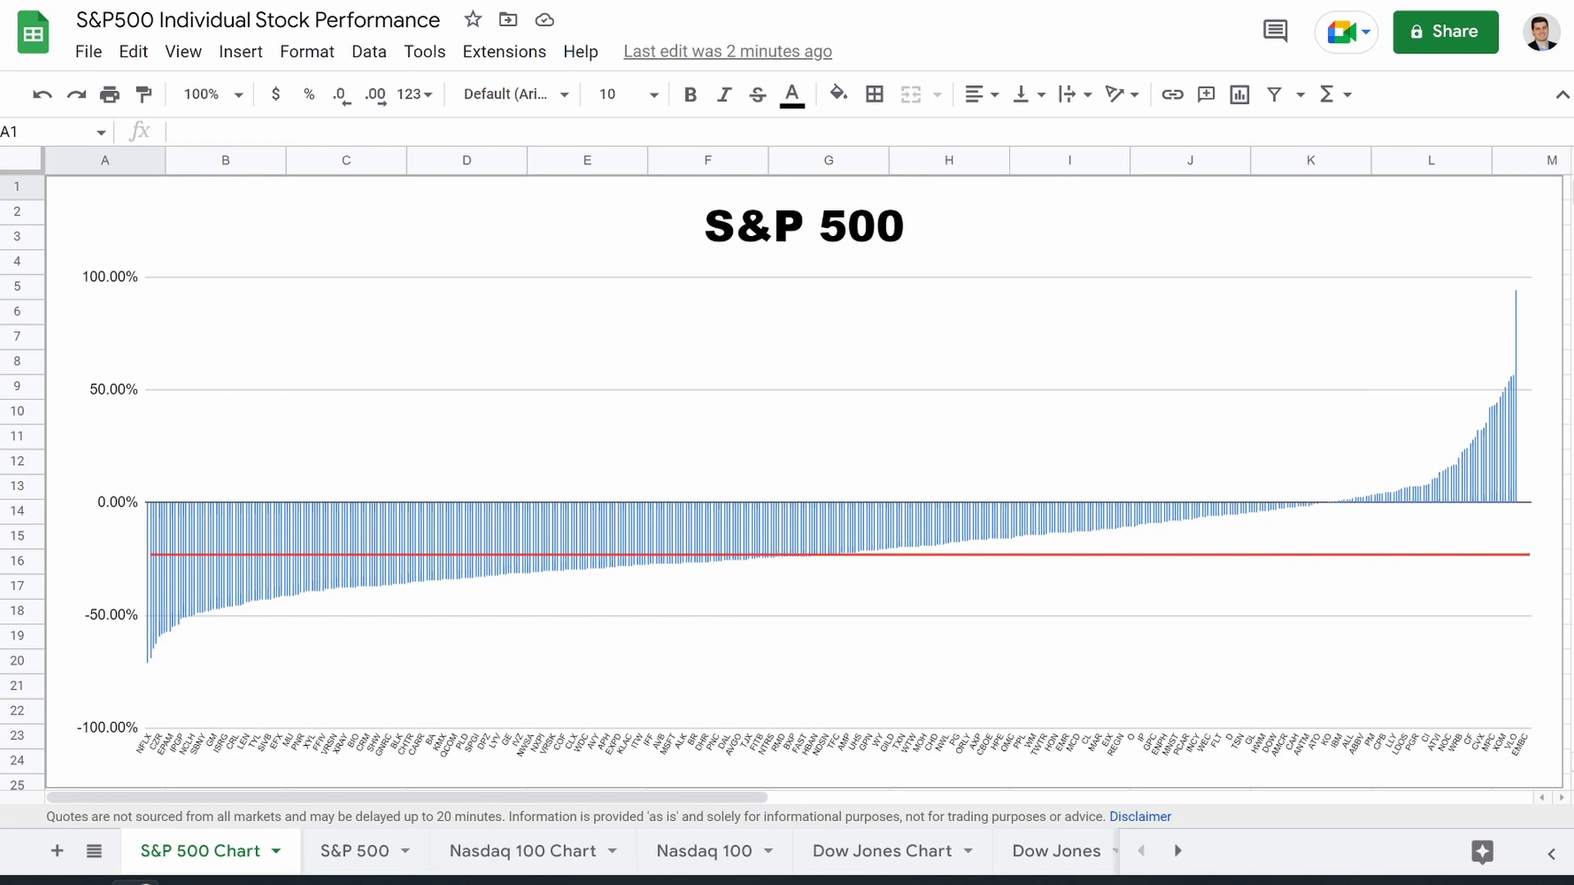
pyautogui.click(517, 852)
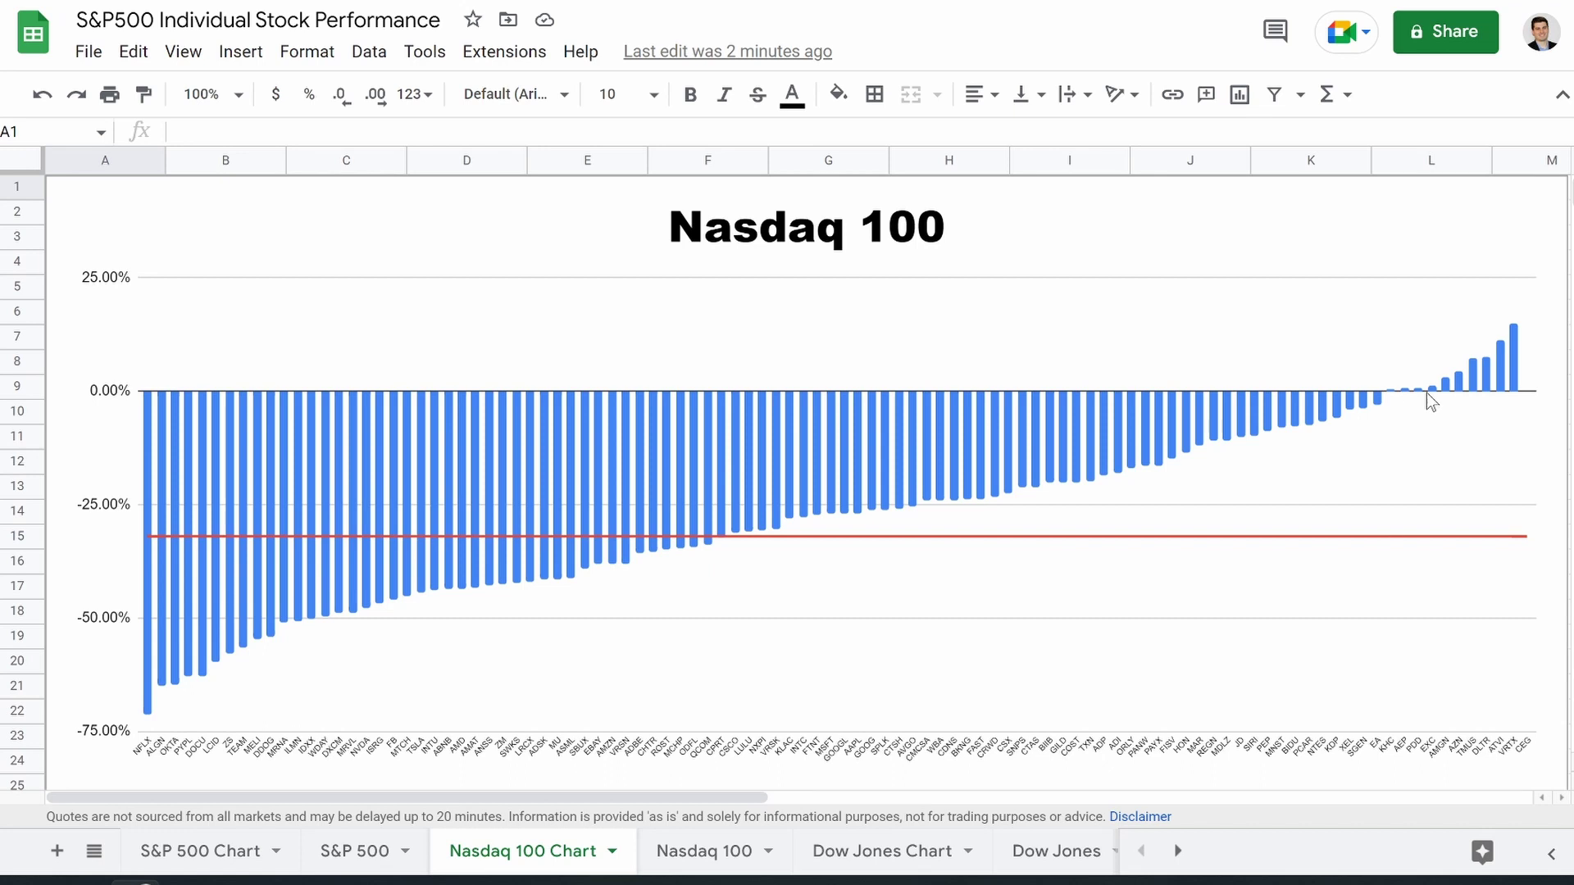
pyautogui.click(1516, 350)
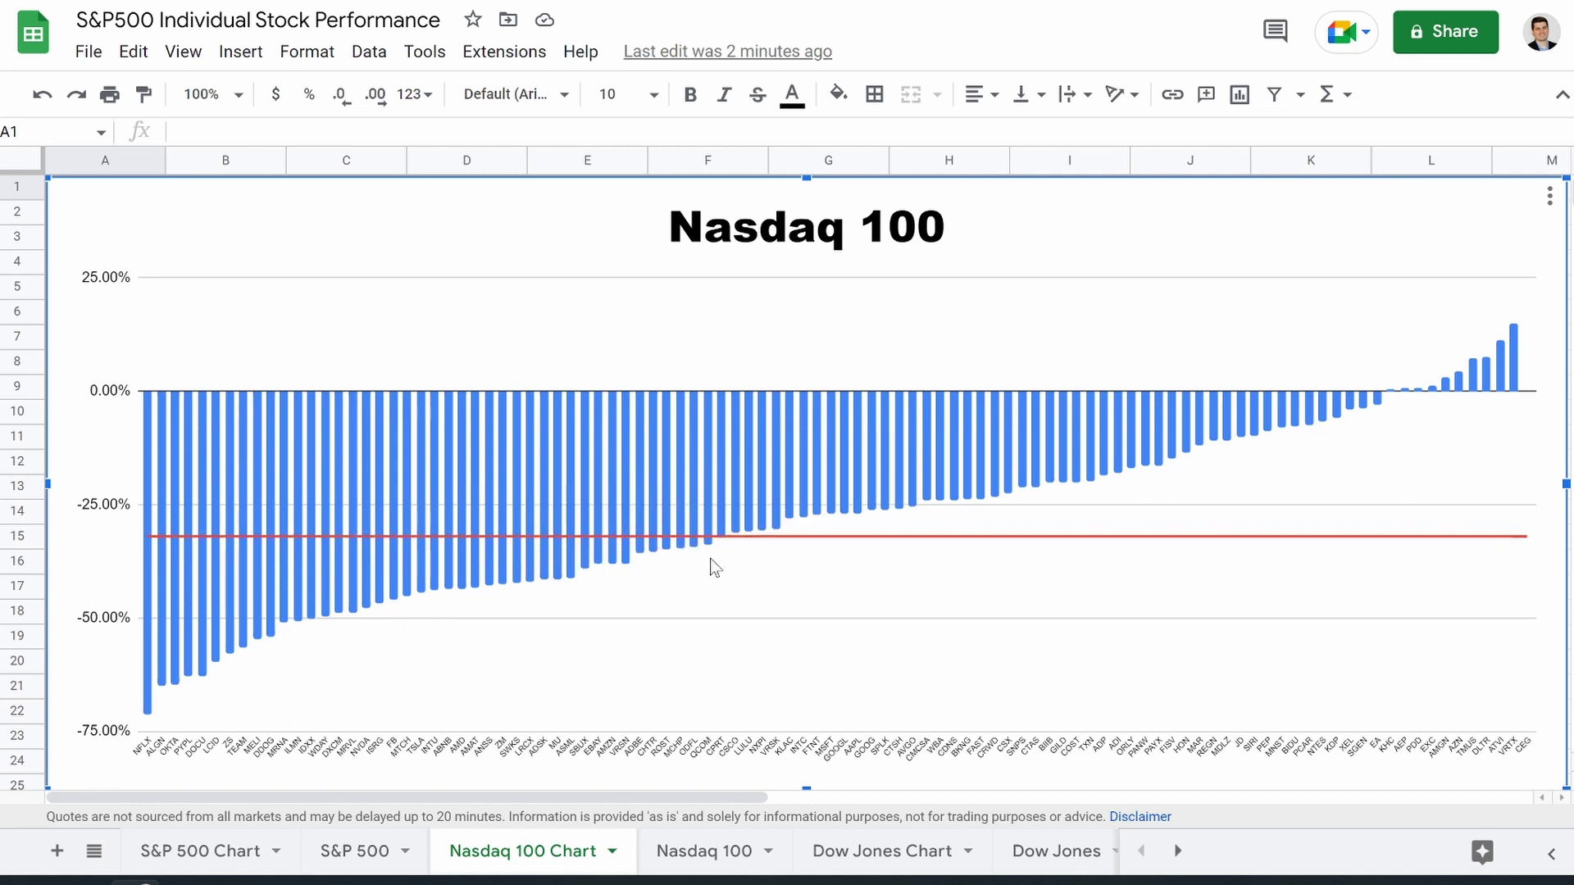
pyautogui.moveTo(708, 552)
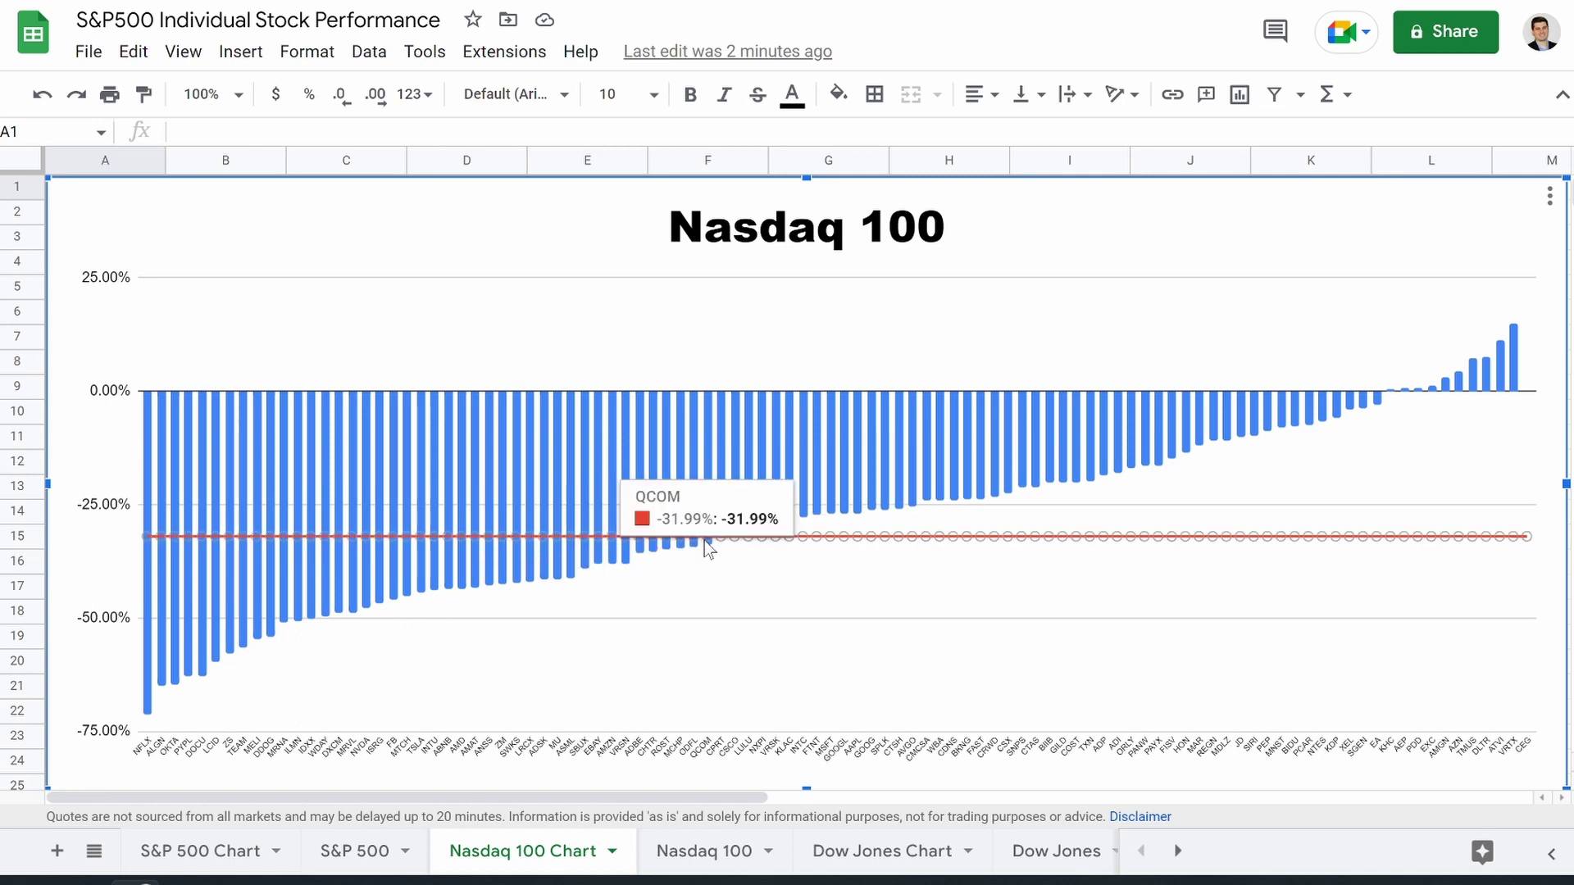
pyautogui.moveTo(661, 553)
pyautogui.click(906, 857)
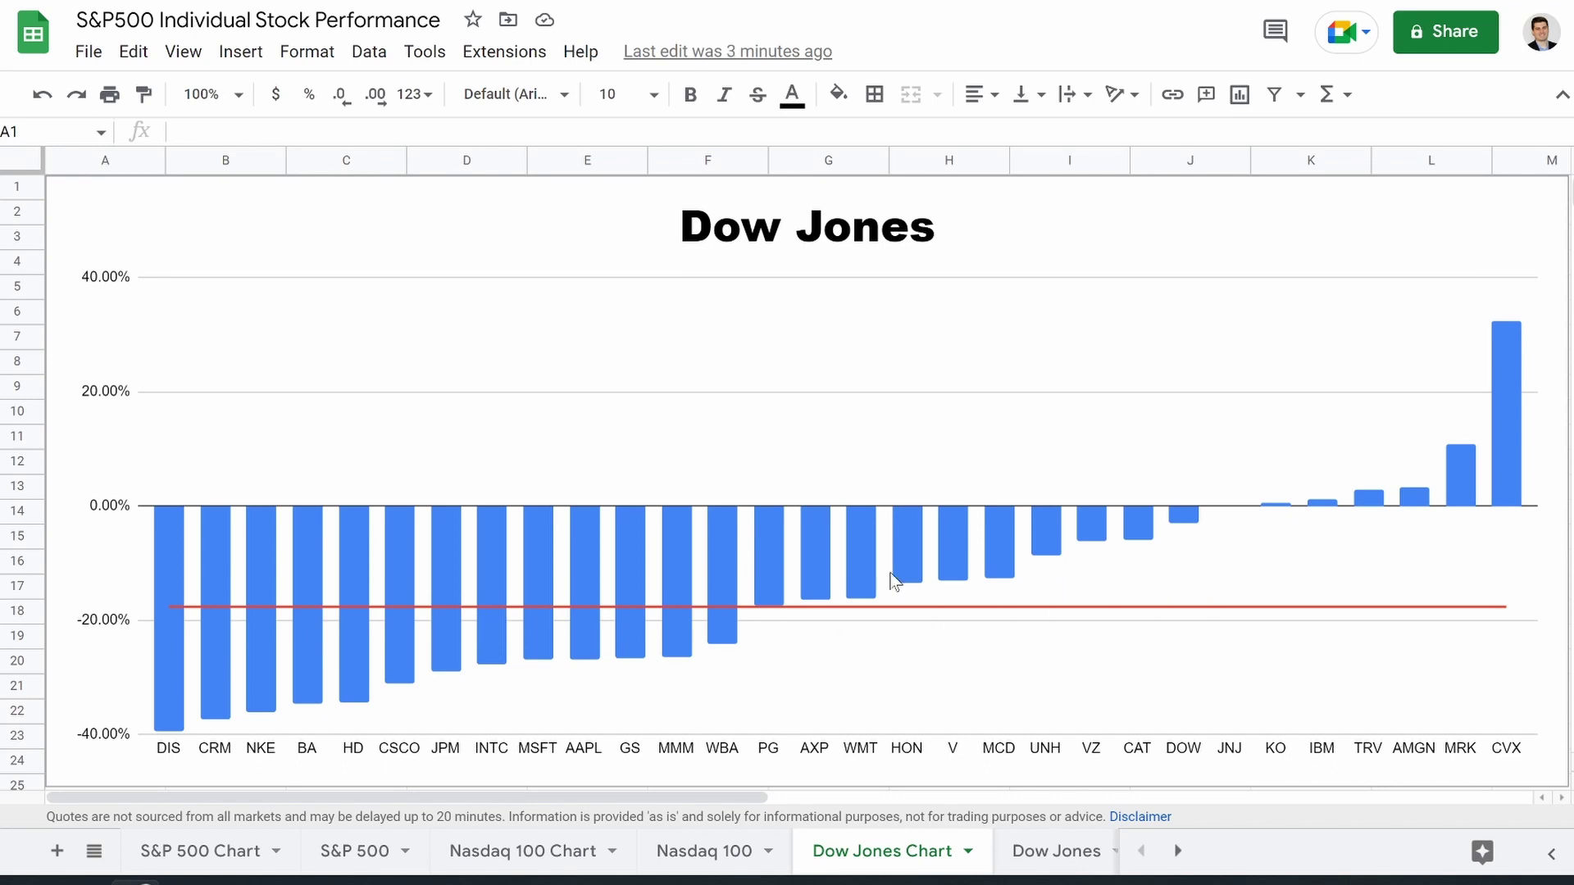
pyautogui.click(1040, 851)
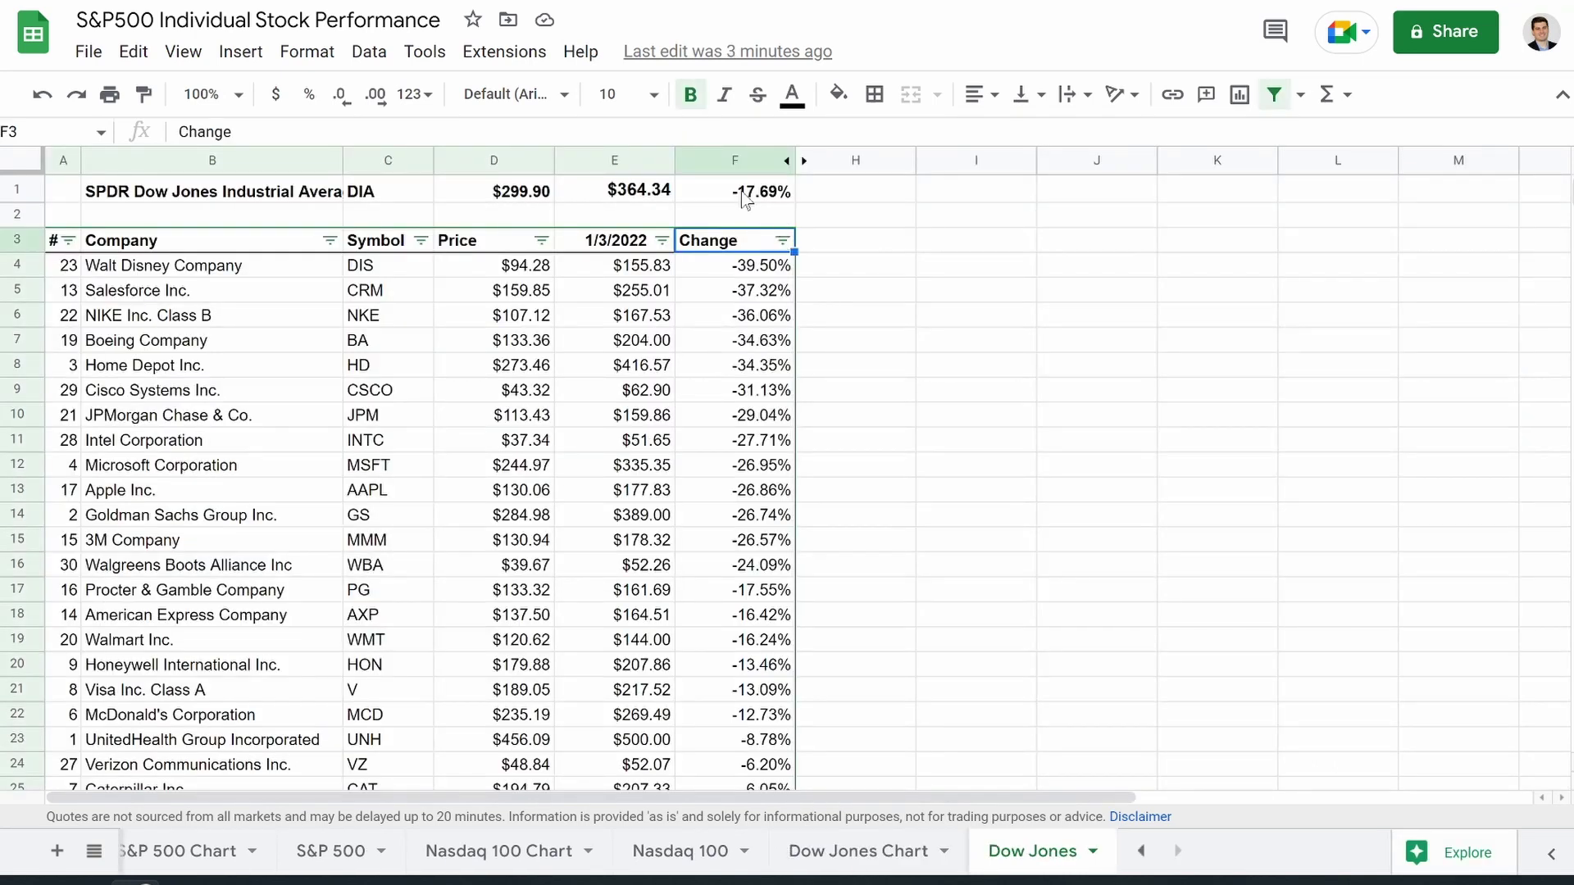
pyautogui.click(668, 851)
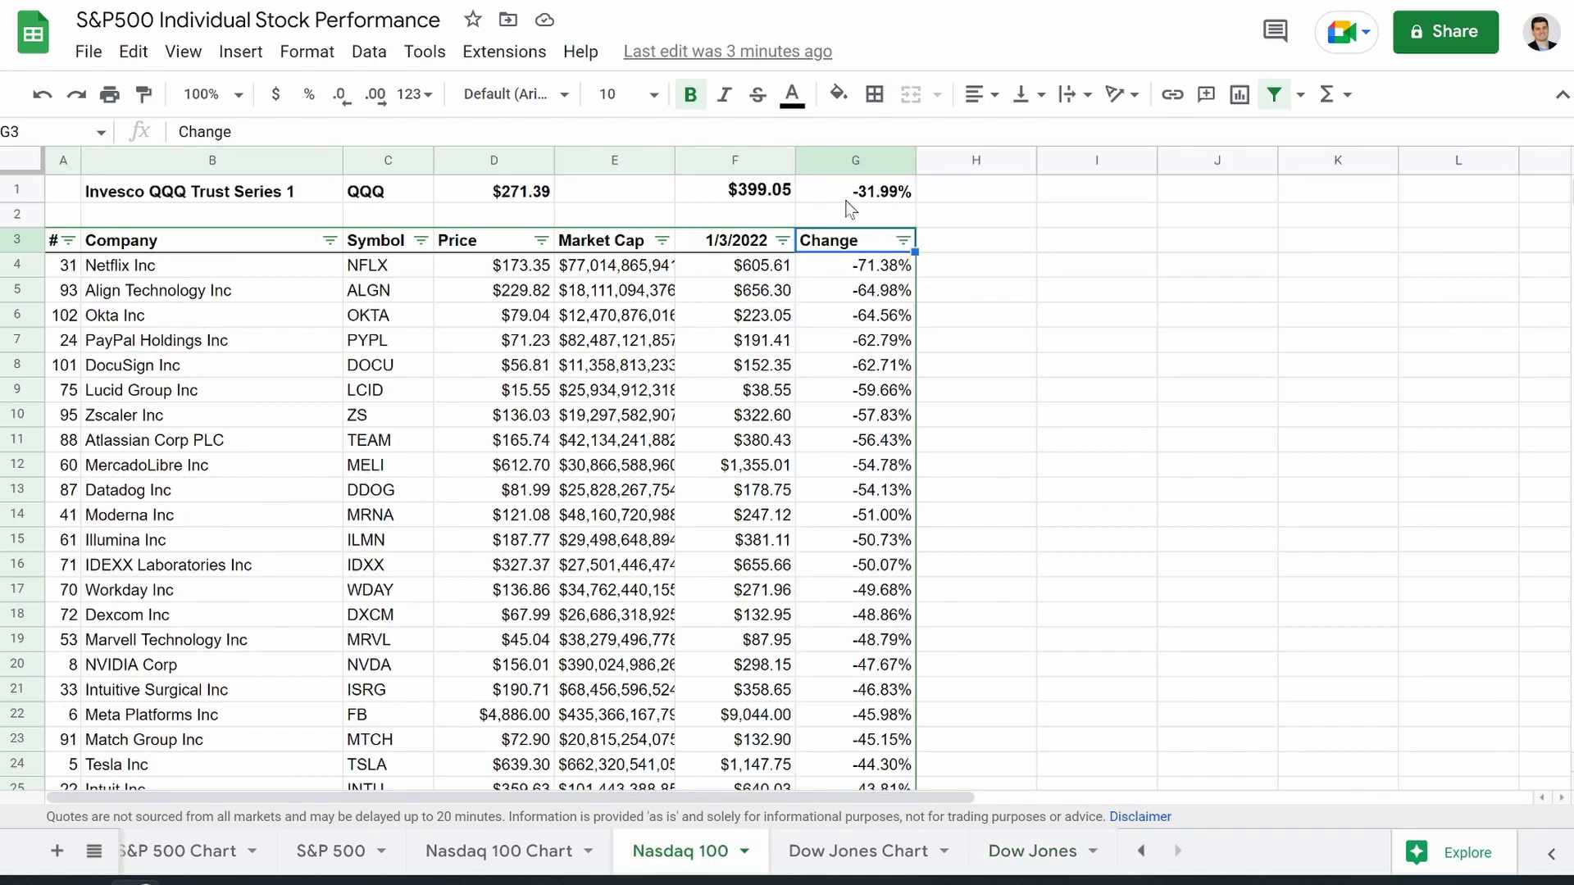
pyautogui.click(324, 861)
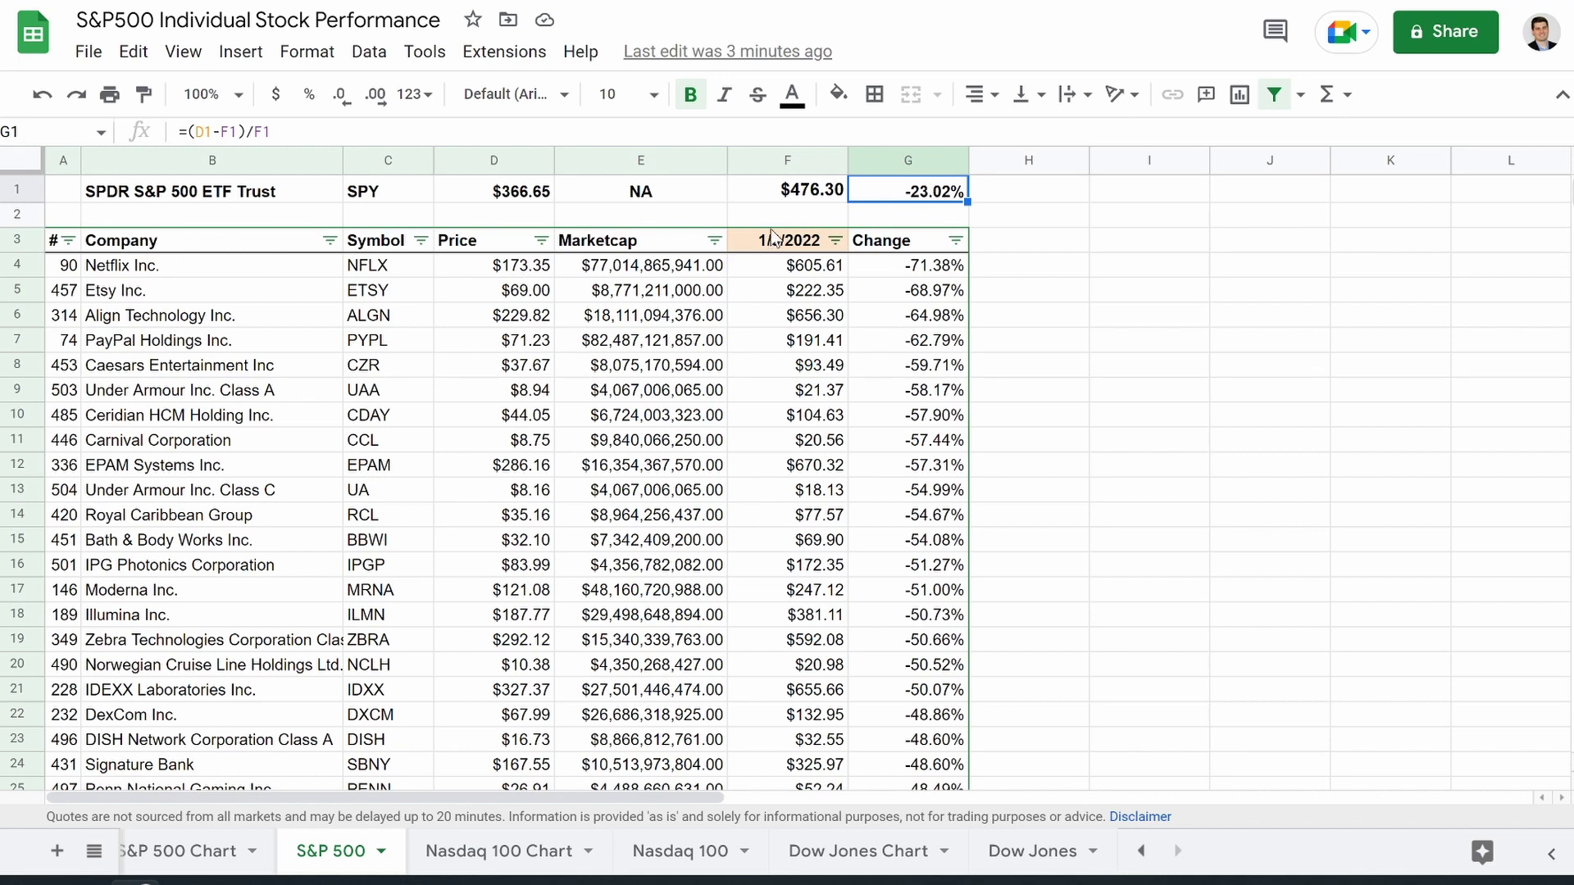
pyautogui.click(672, 853)
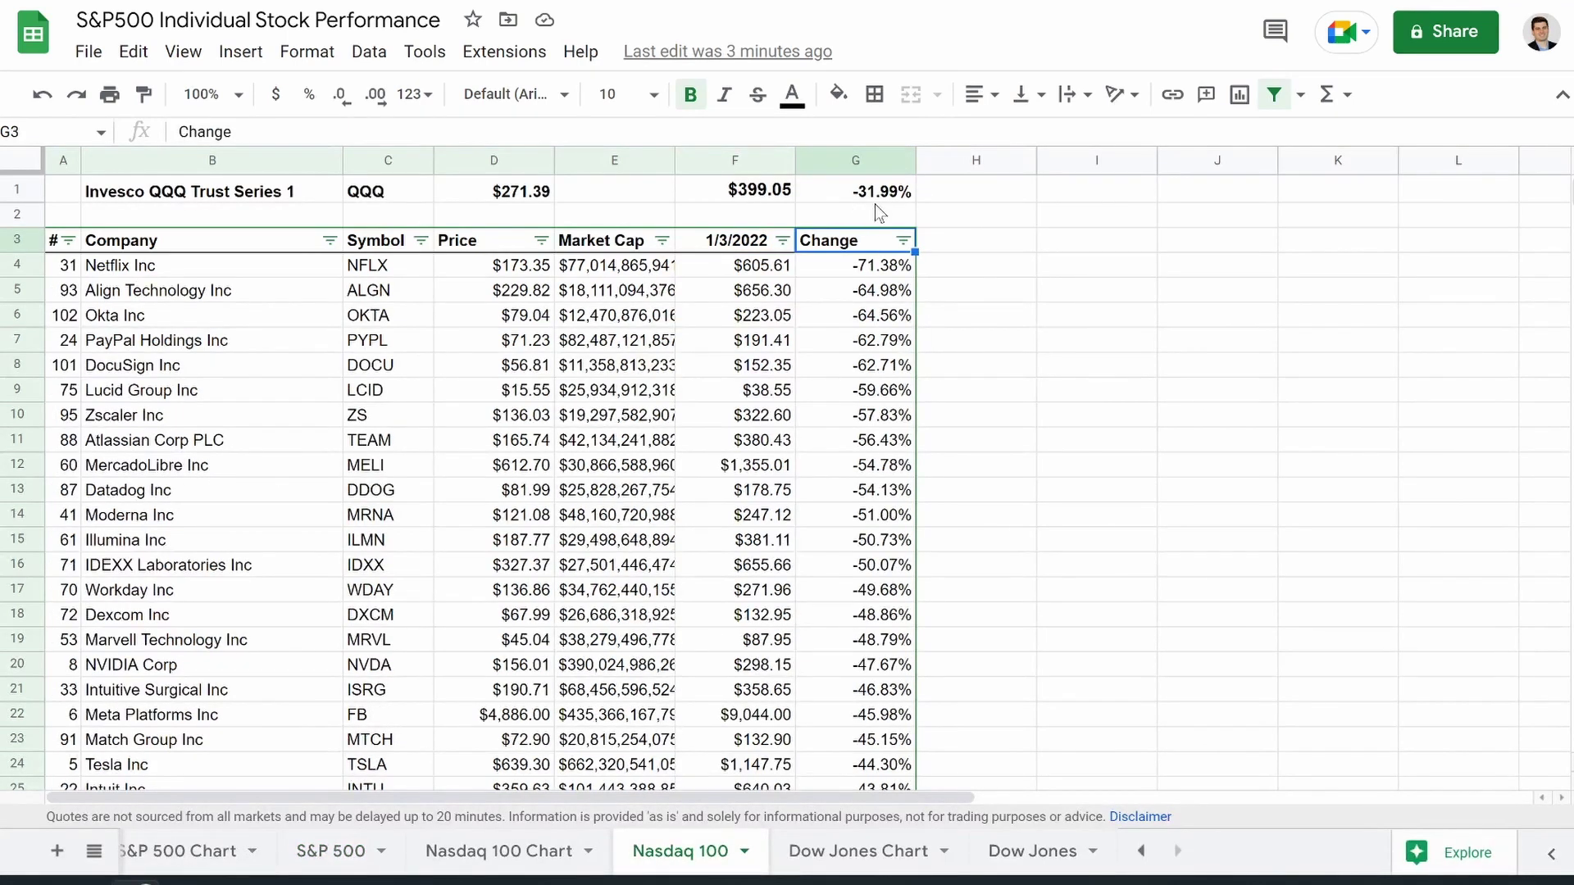
pyautogui.click(1021, 852)
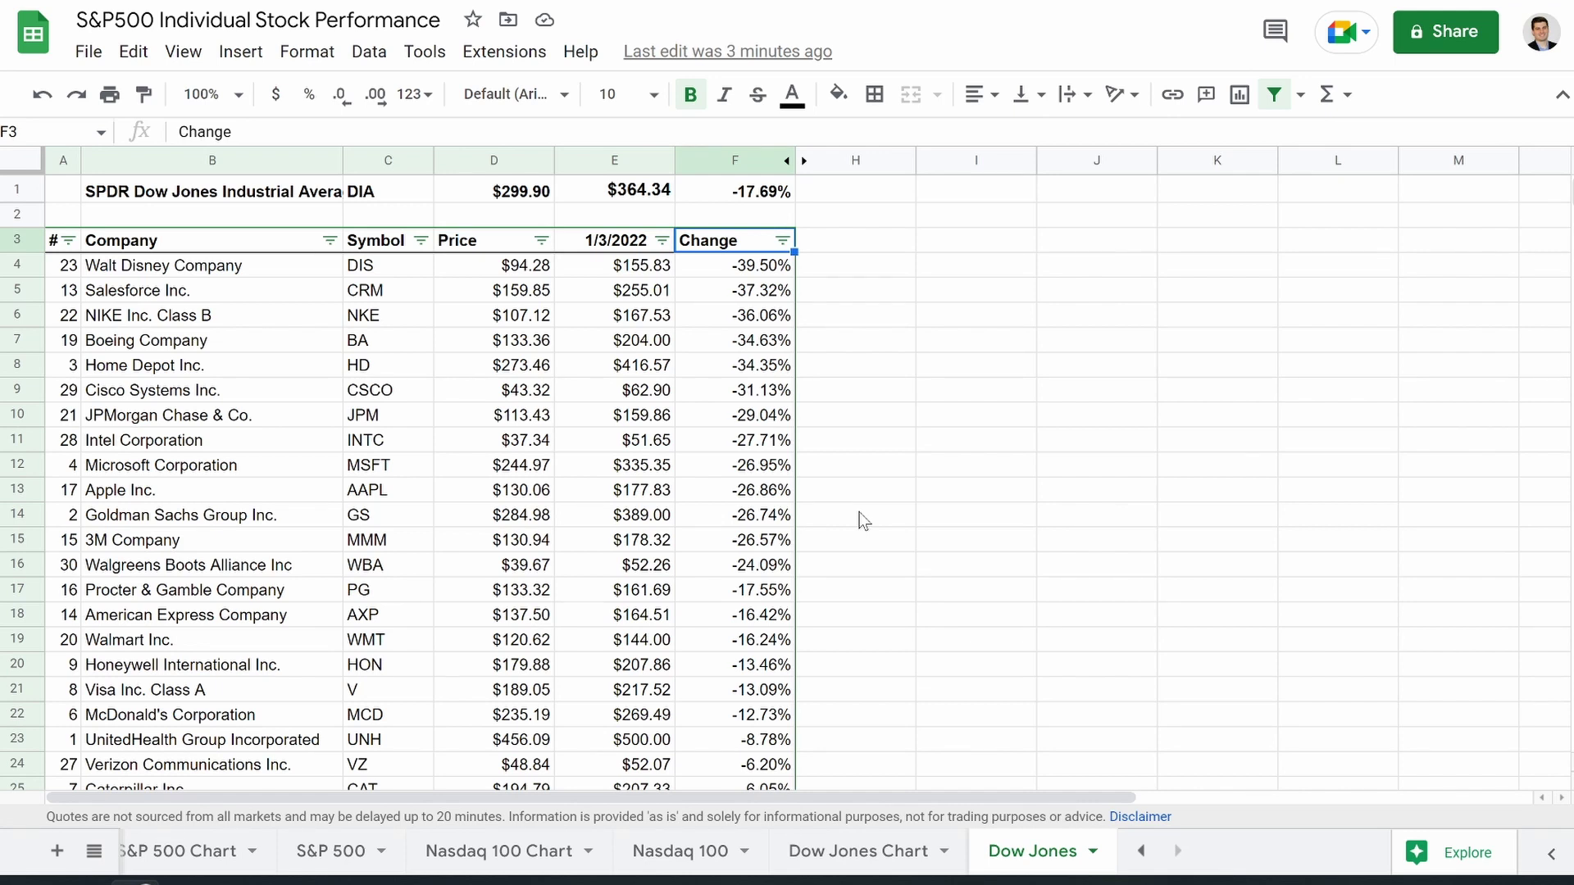
pyautogui.click(180, 849)
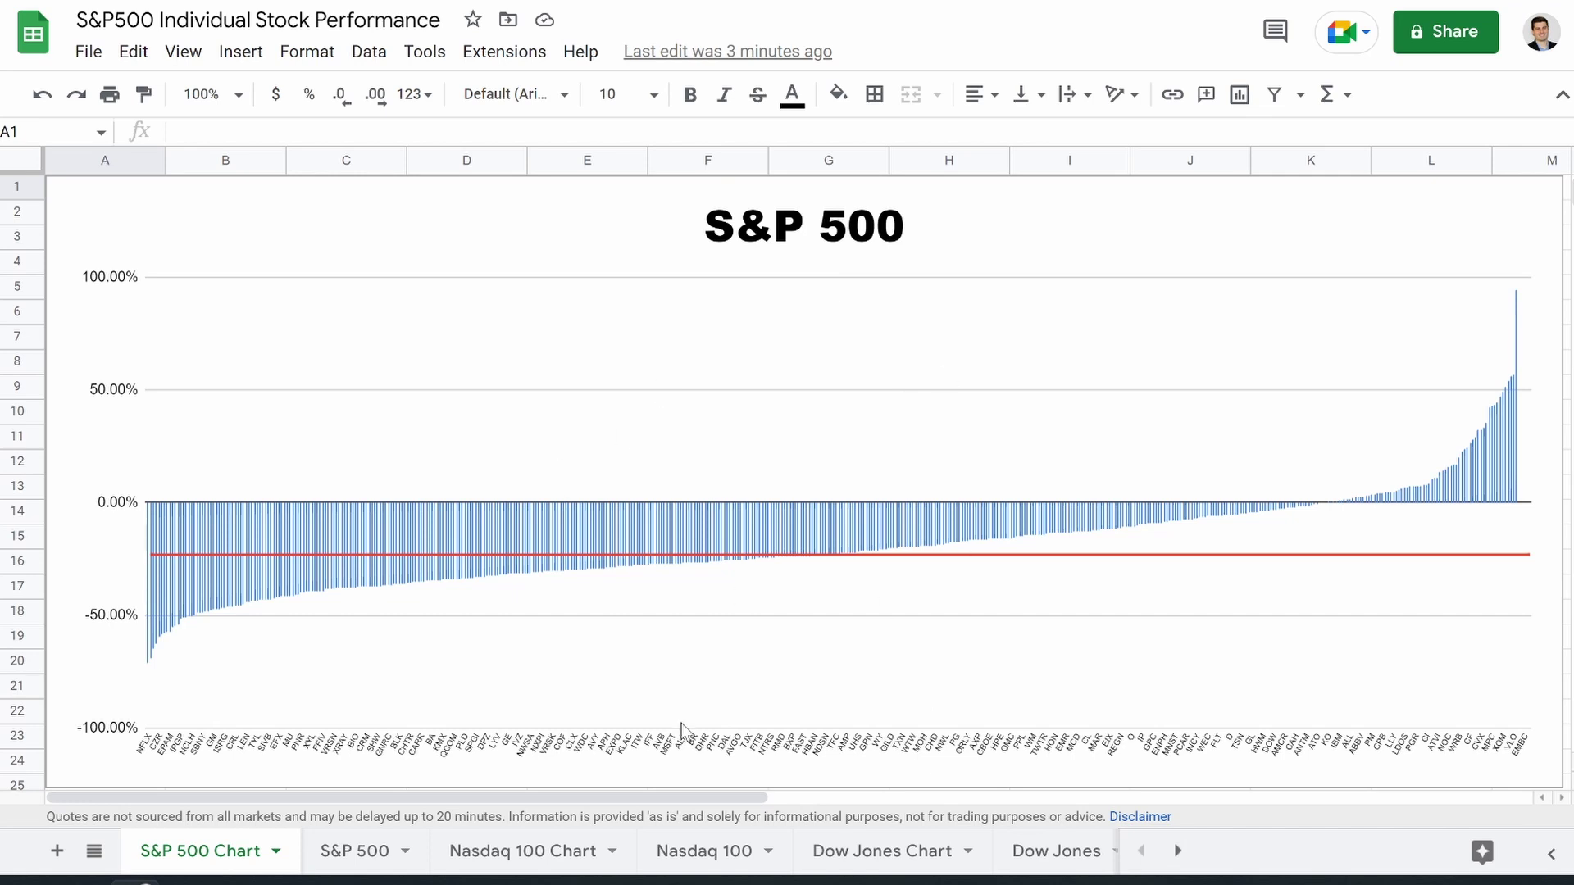
pyautogui.click(820, 851)
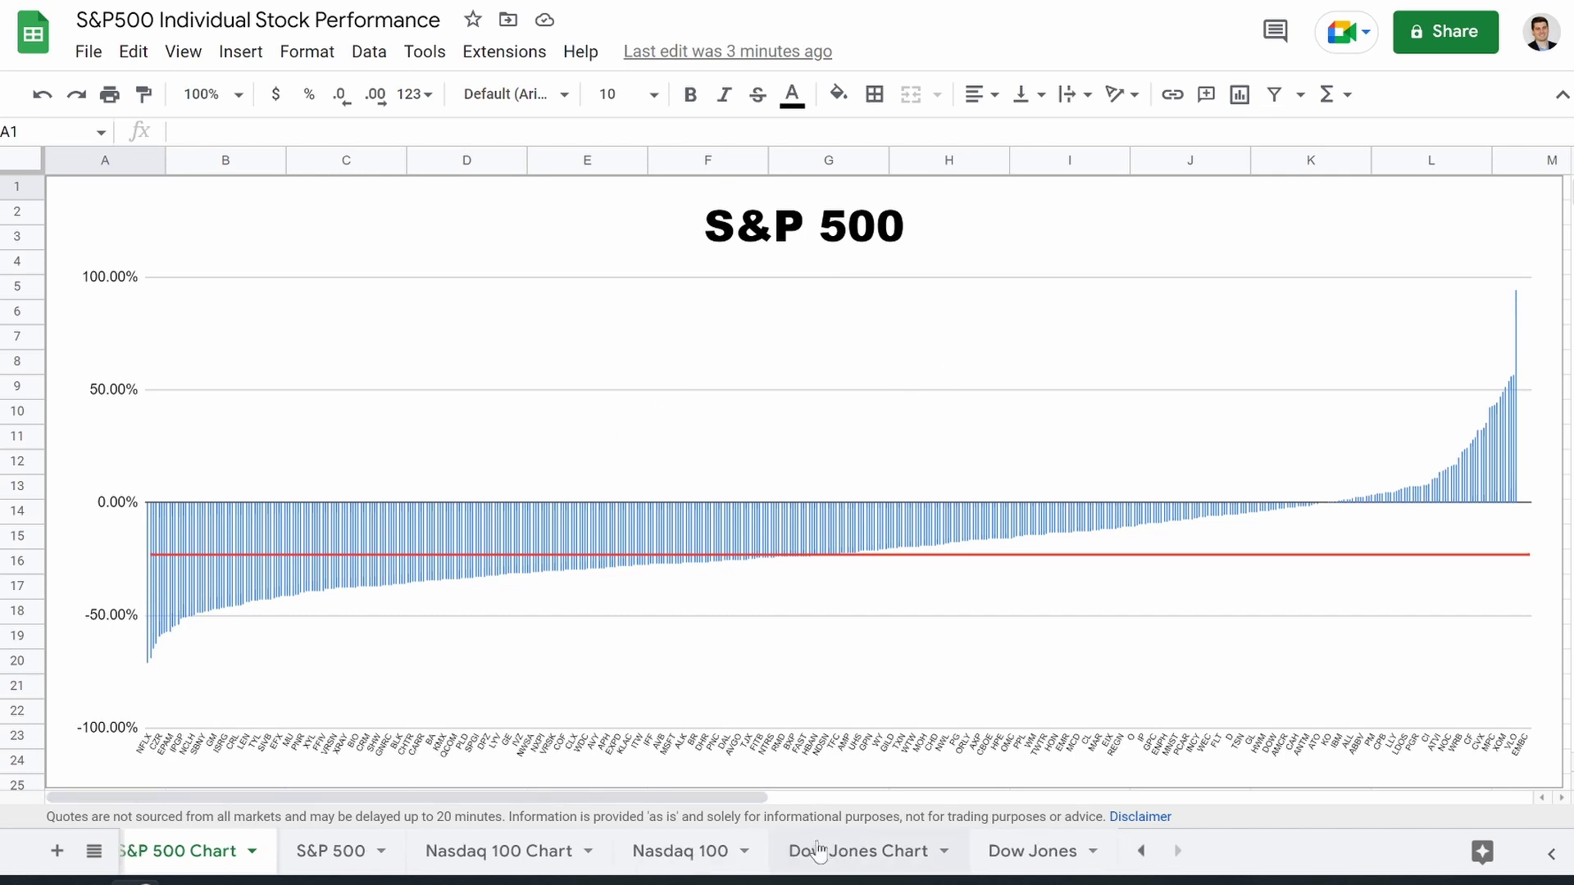
# Step: Add a new sheet named 'S&P500 2', then go back to the S&P 500 sheet
pyautogui.click(57, 853)
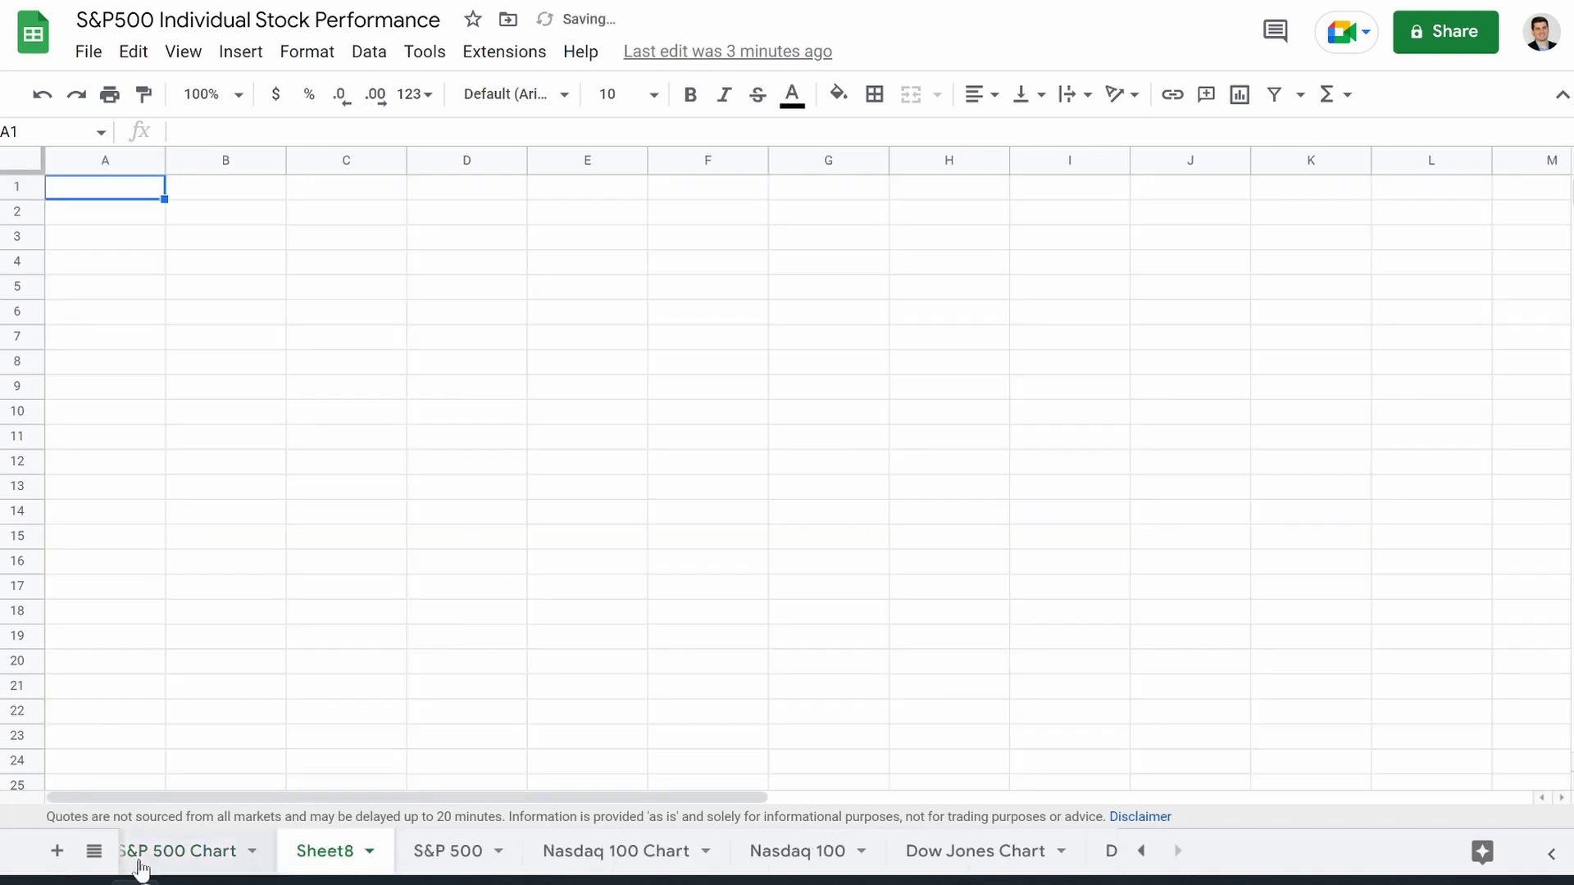
pyautogui.rightClick(336, 856)
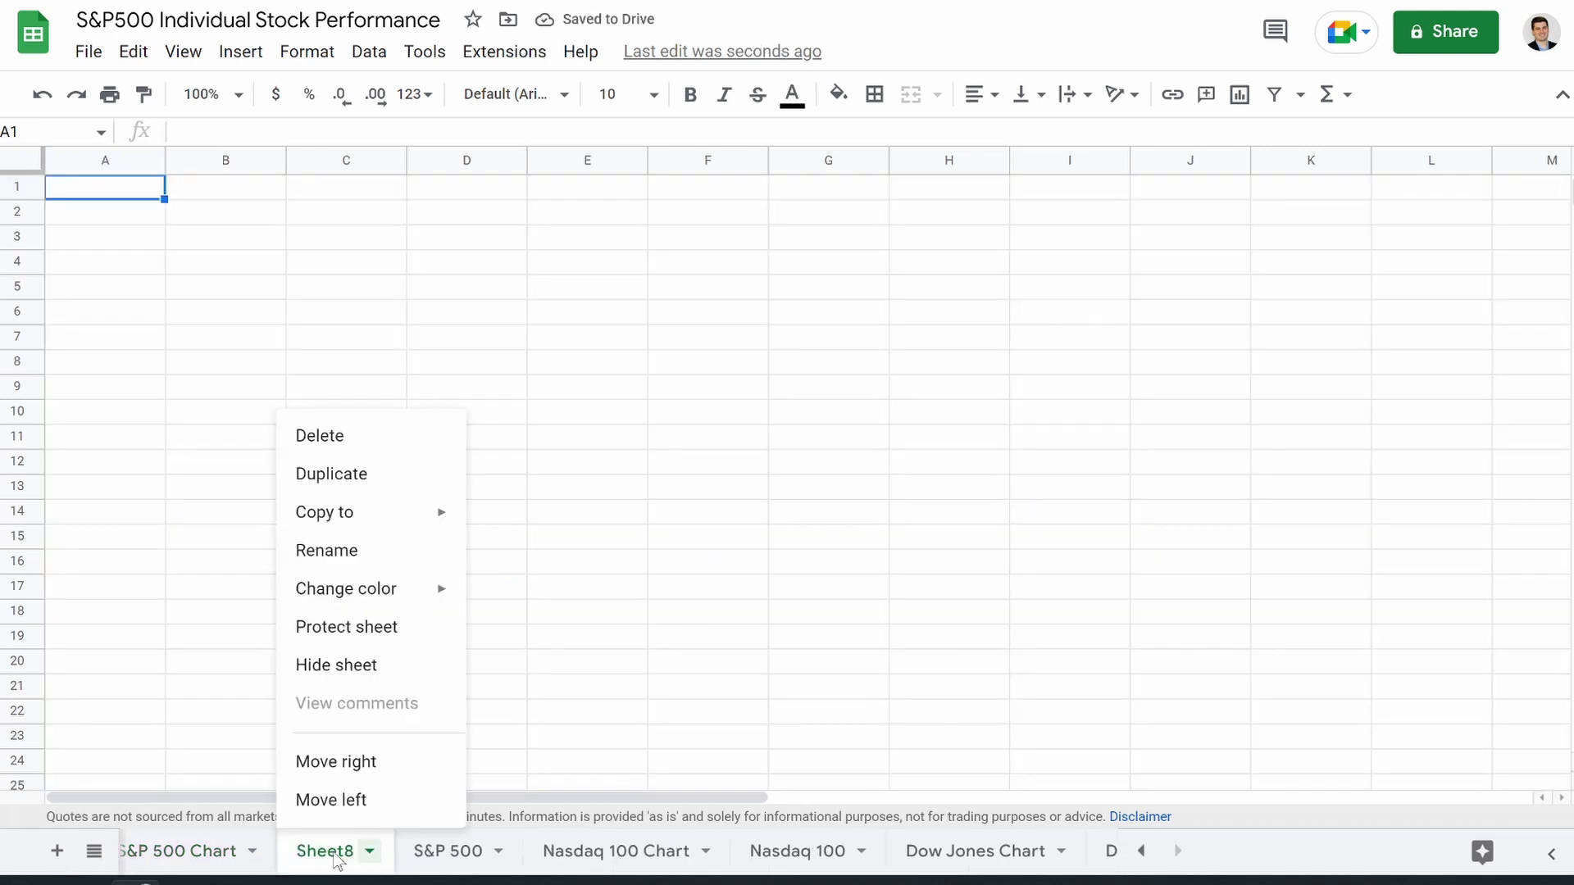
pyautogui.click(363, 550)
pyautogui.write('S&')
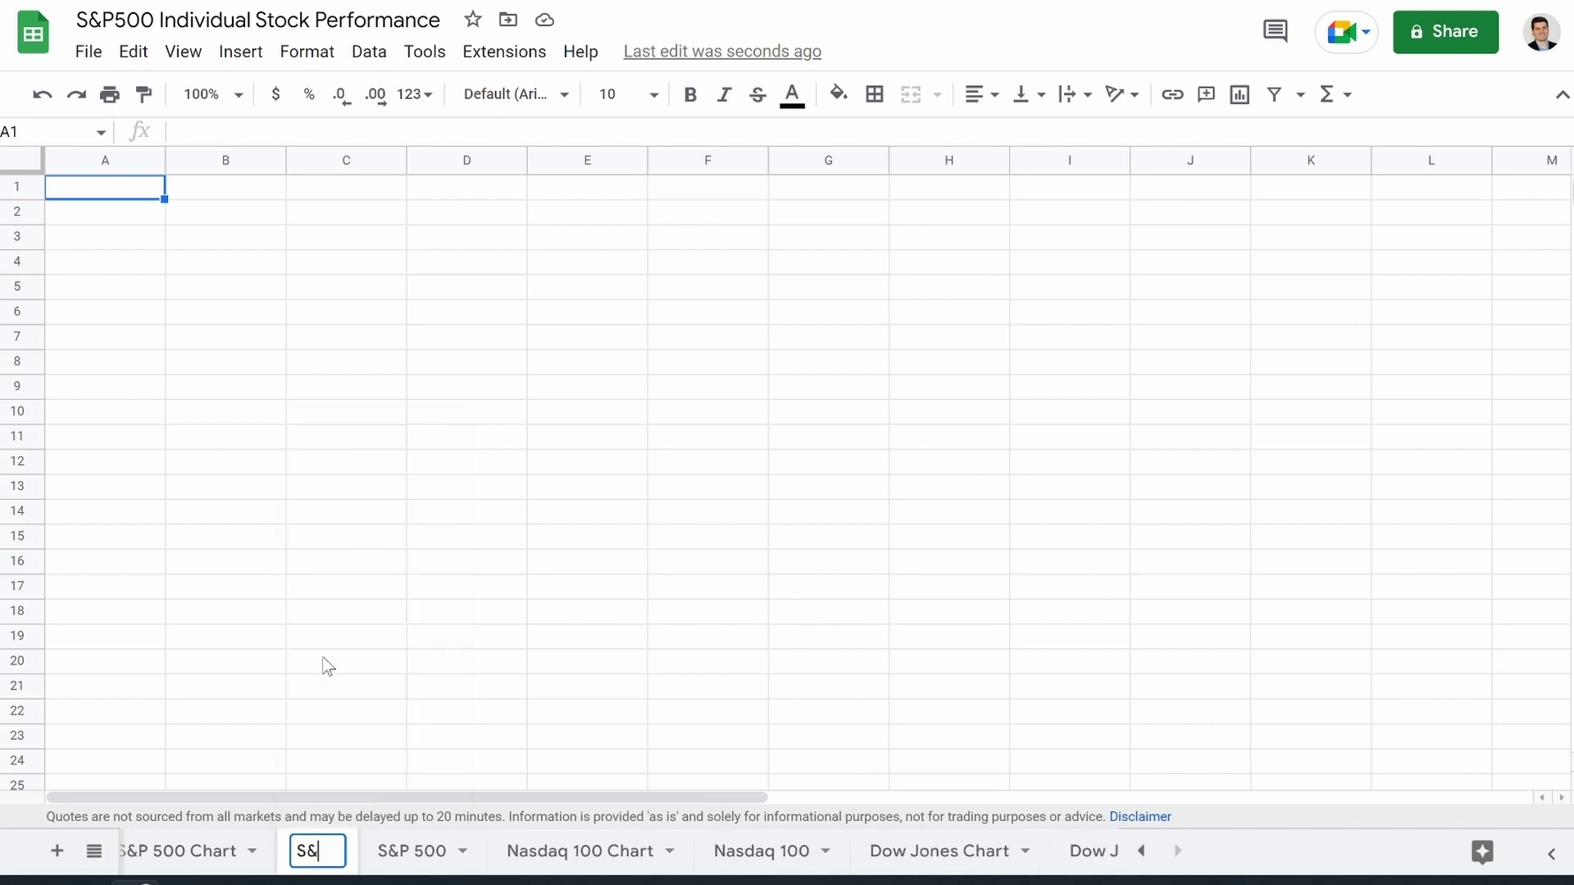
pyautogui.write('P500')
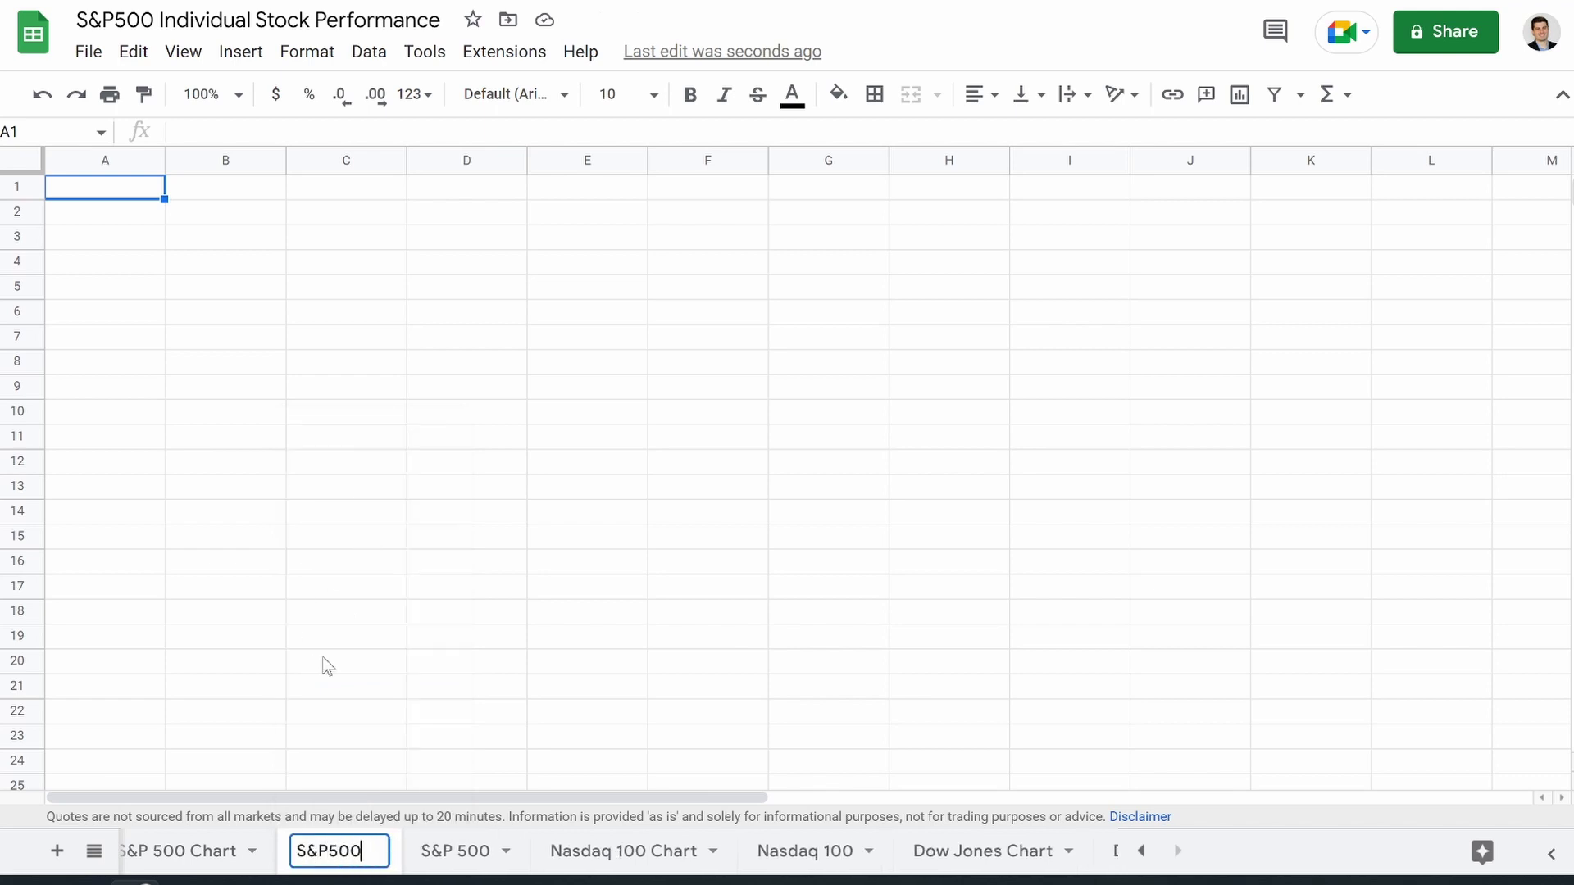
pyautogui.write(' 2')
pyautogui.press('Return')
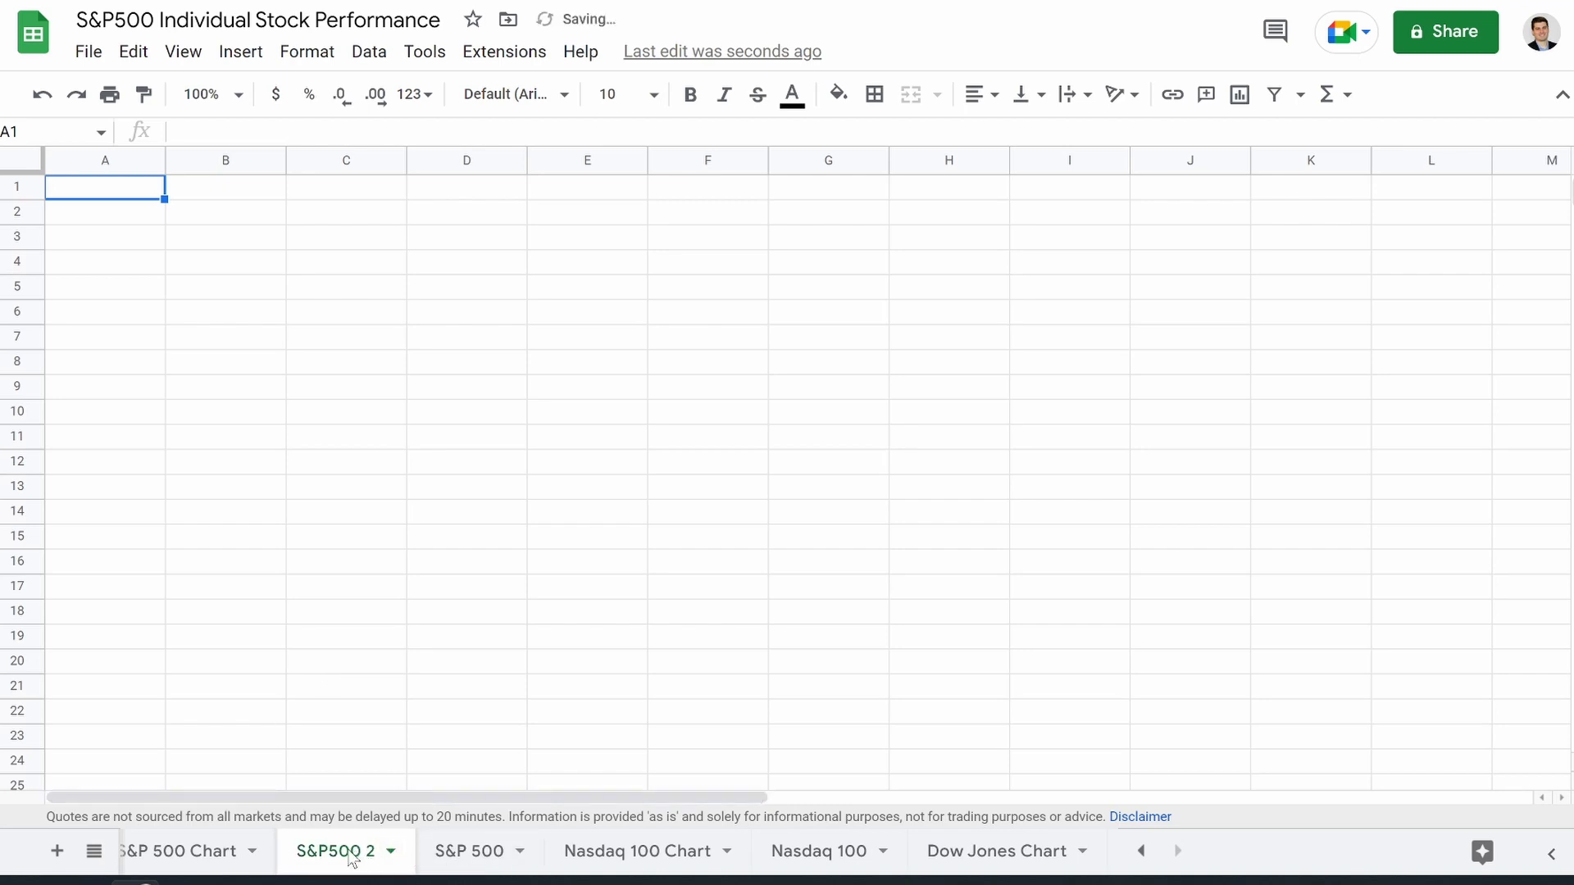
pyautogui.click(461, 862)
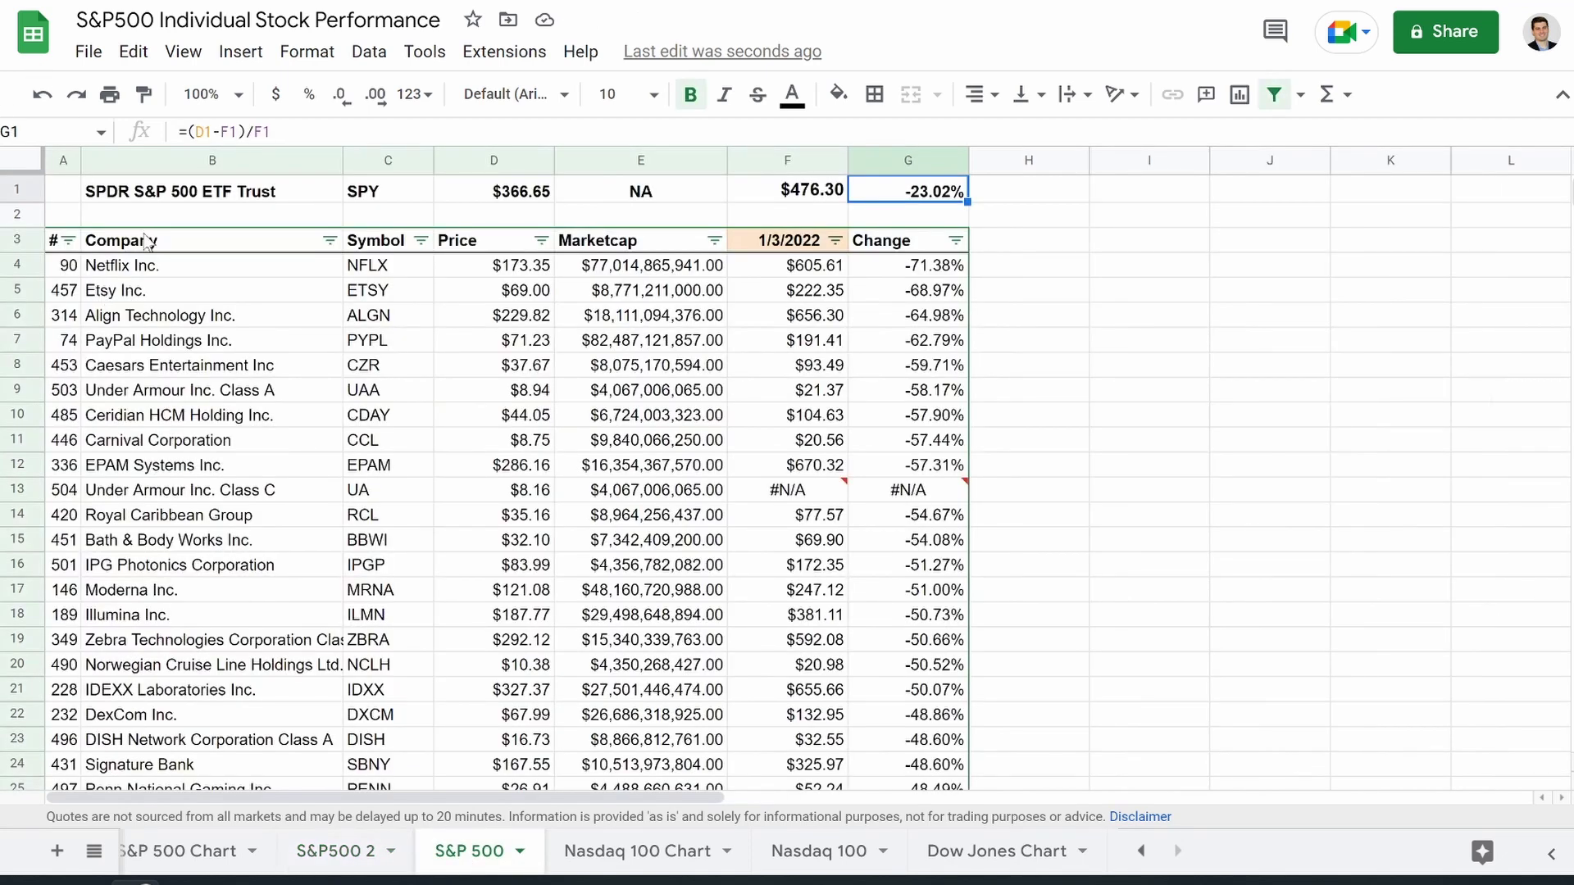
# Step: Select the Wikipedia S&P 500 component stocks table rows and switch to the S&P500 2 sheet
pyautogui.click(346, 861)
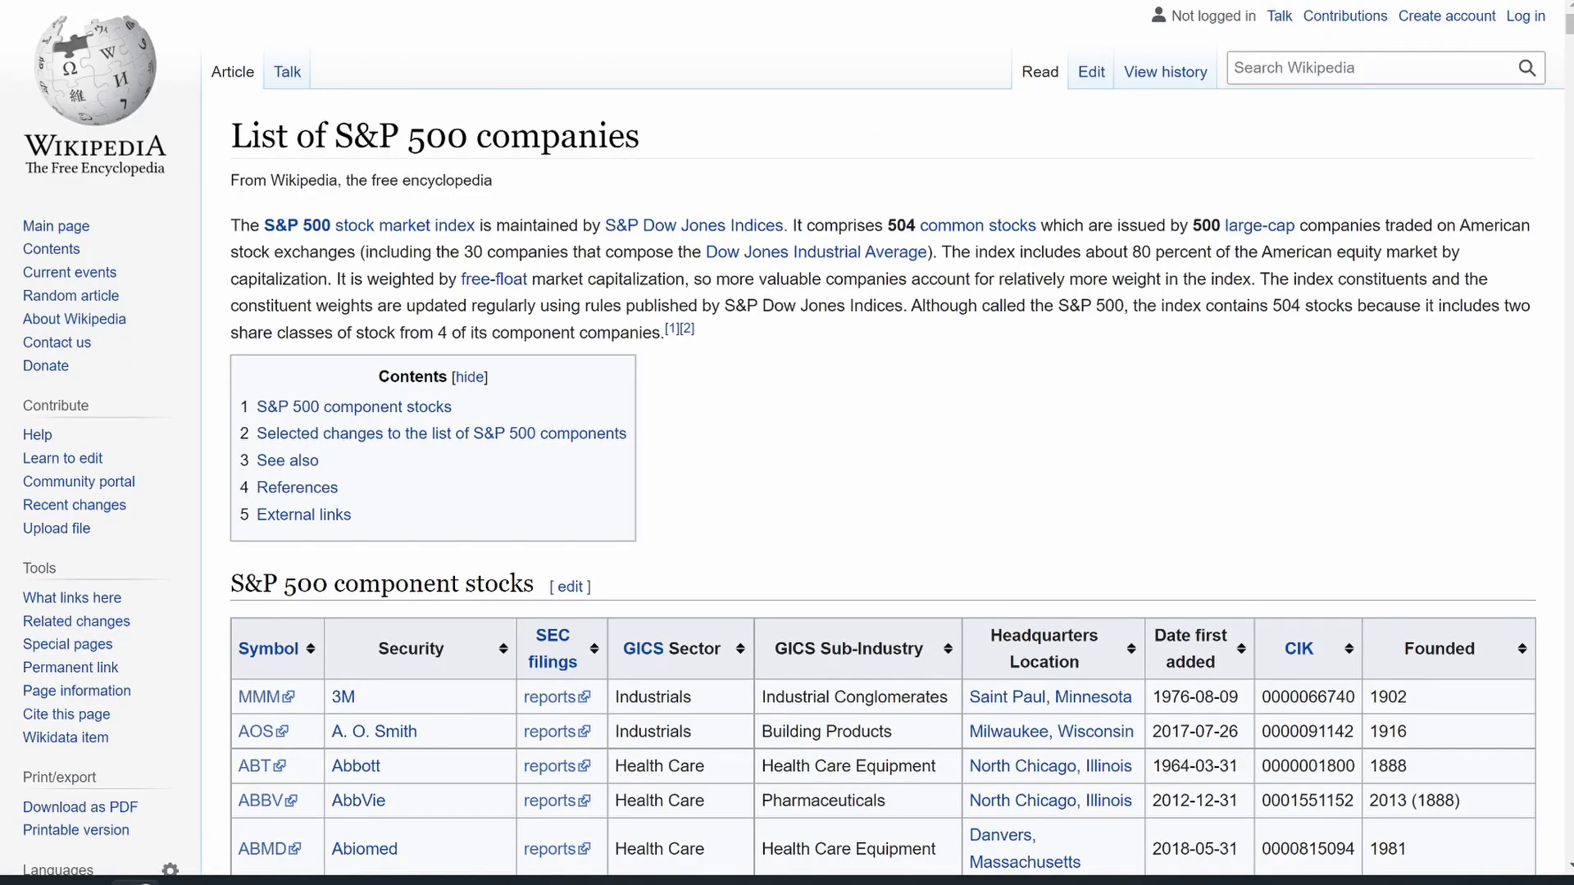
pyautogui.scroll(-4, 297, 561)
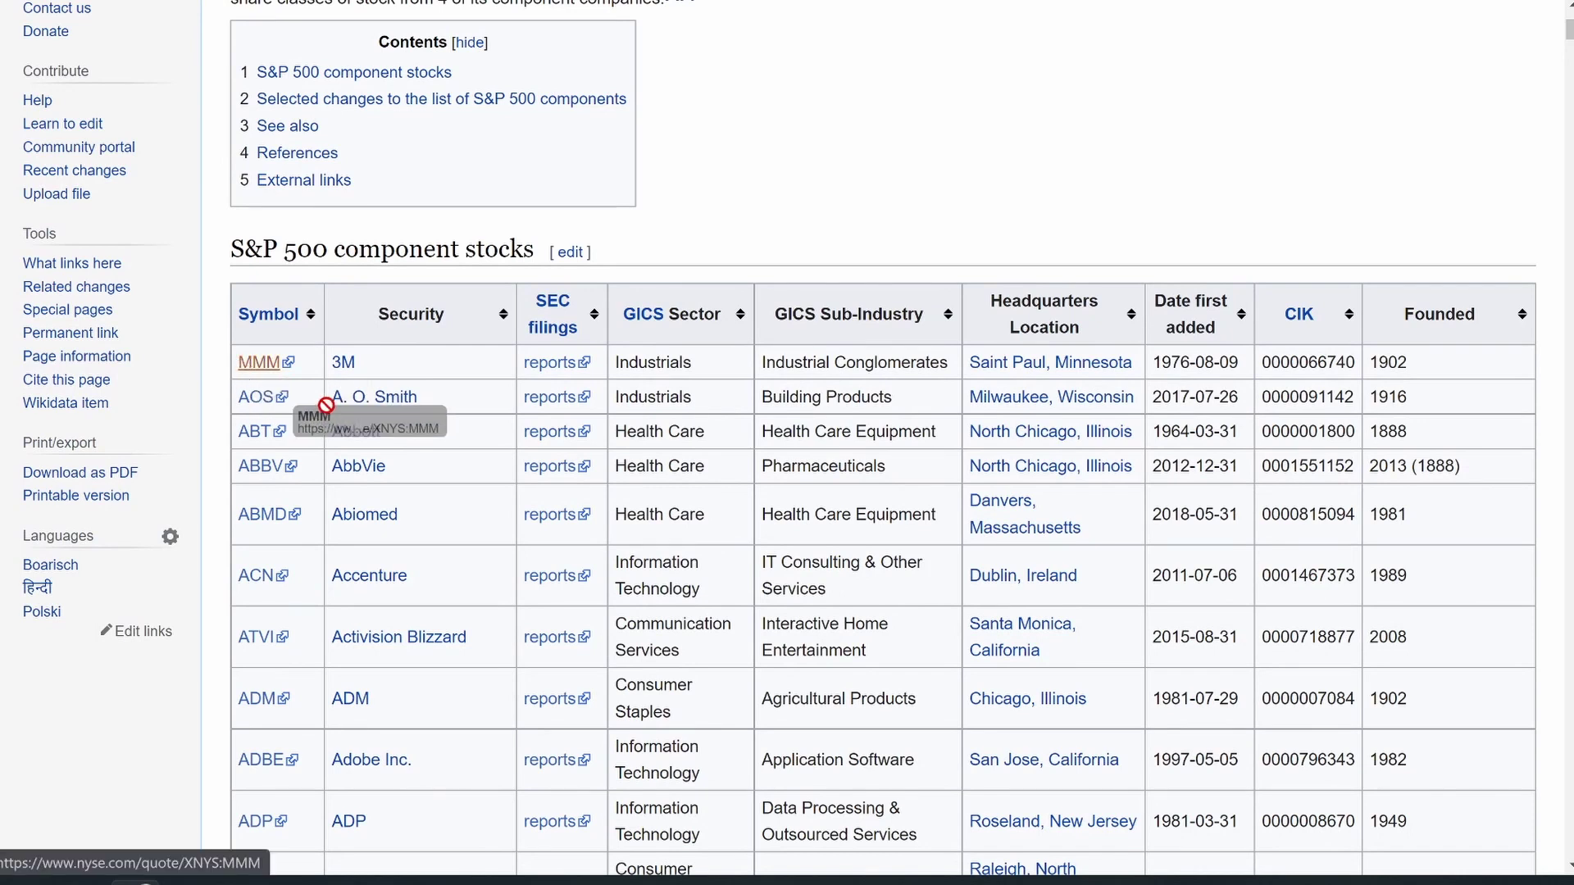
pyautogui.moveTo(240, 359)
pyautogui.mouseDown()
pyautogui.moveTo(271, 869)
pyautogui.moveTo(740, 426)
pyautogui.mouseUp()
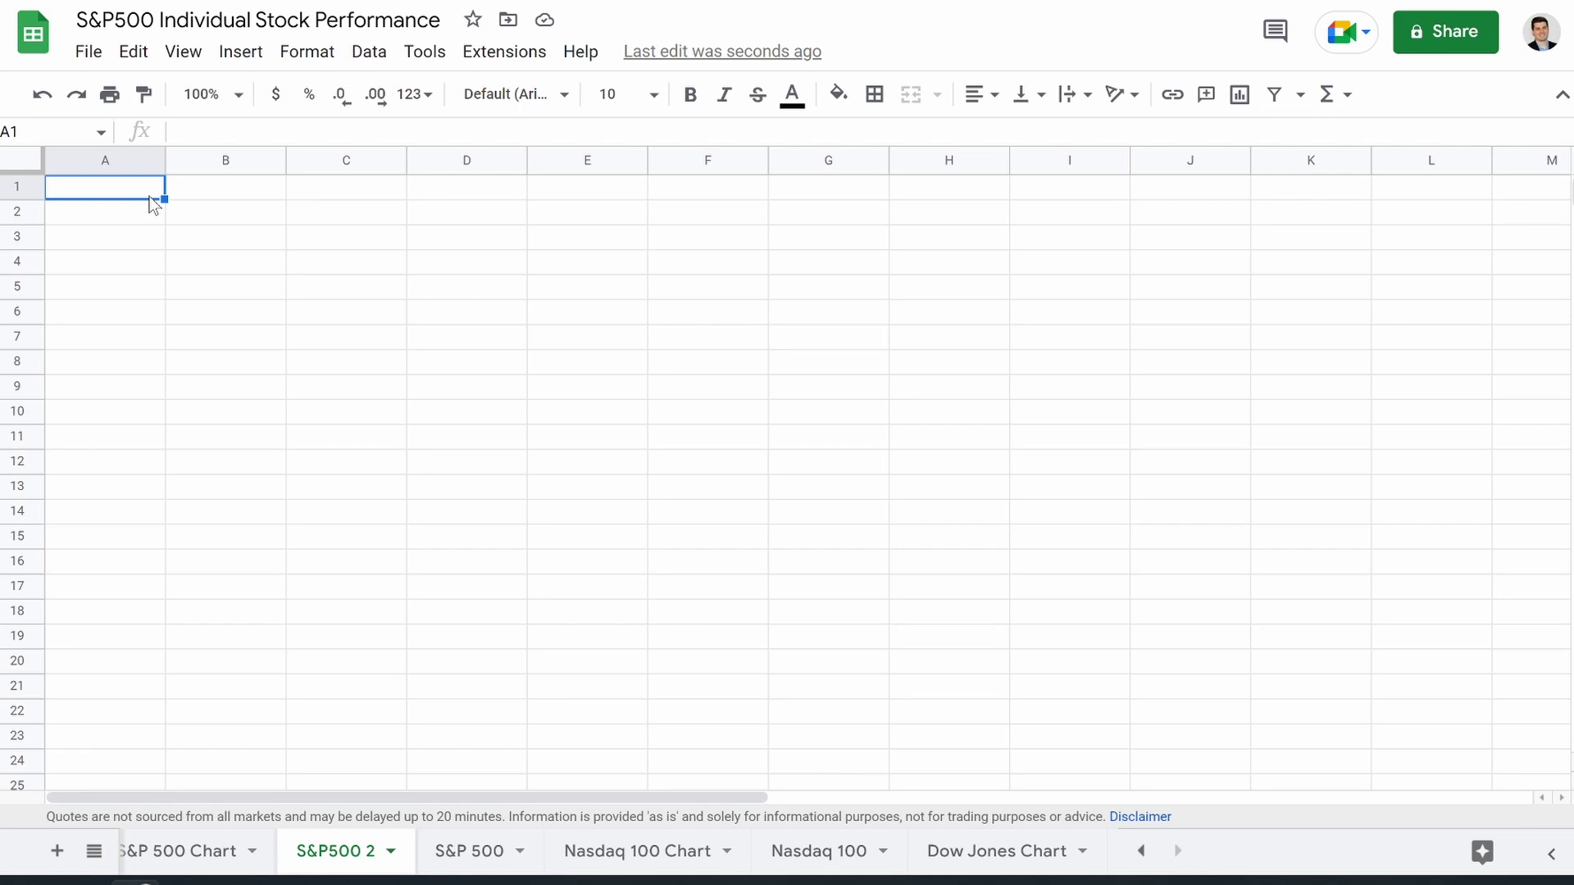
# Step: Paste the stock table into S&P500 2 and delete columns B through I
pyautogui.hotkey('ctrl', 'v')
pyautogui.click(234, 392)
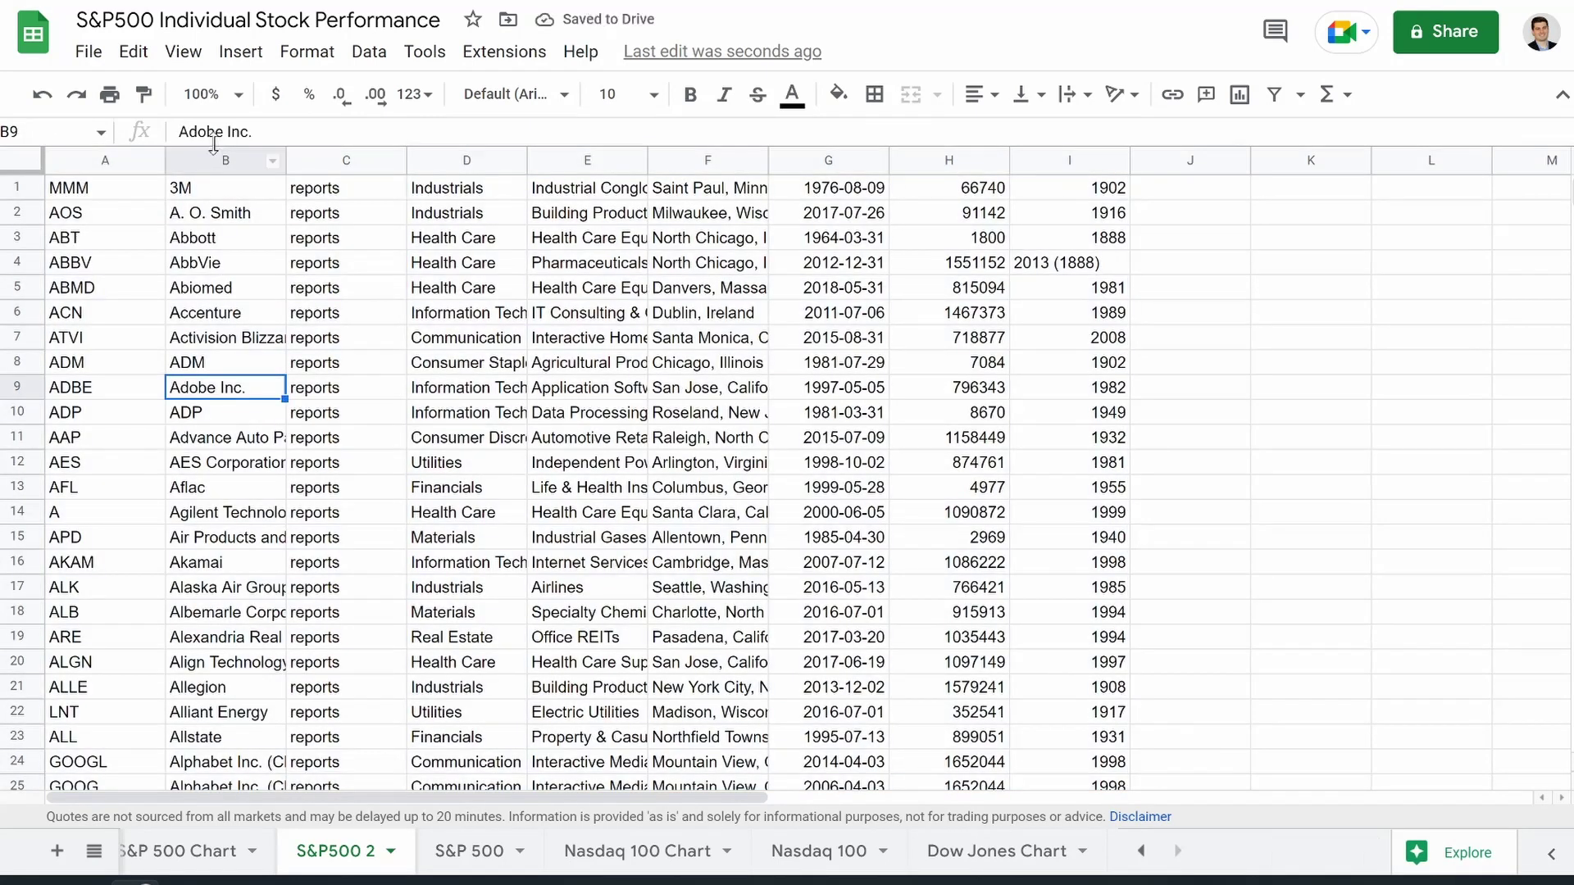
pyautogui.moveTo(223, 160); pyautogui.dragTo(1070, 152)
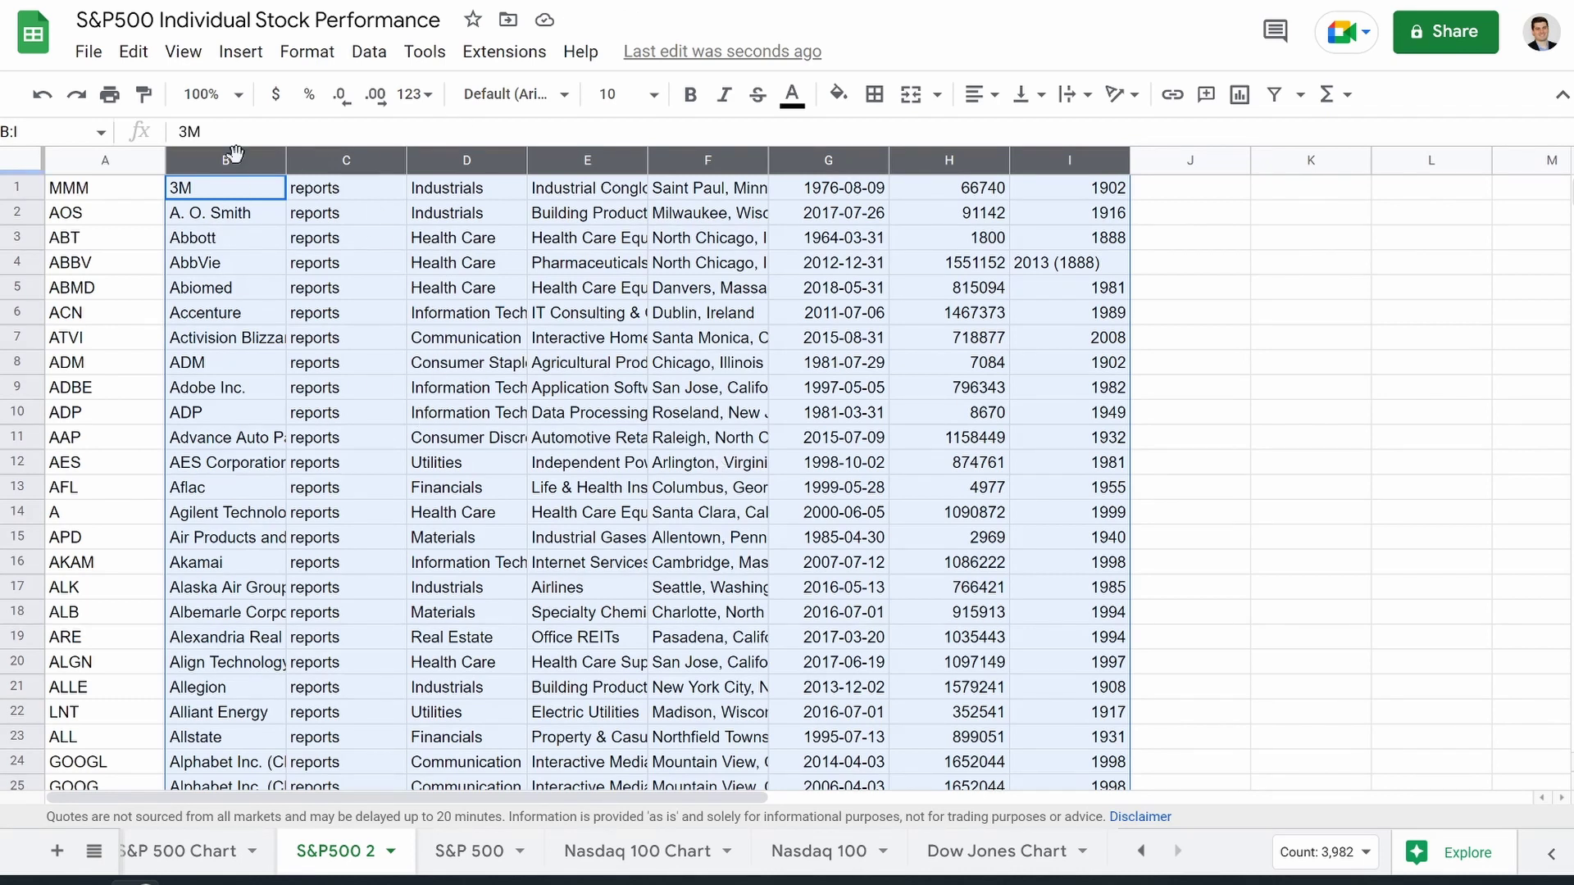
pyautogui.rightClick(334, 161)
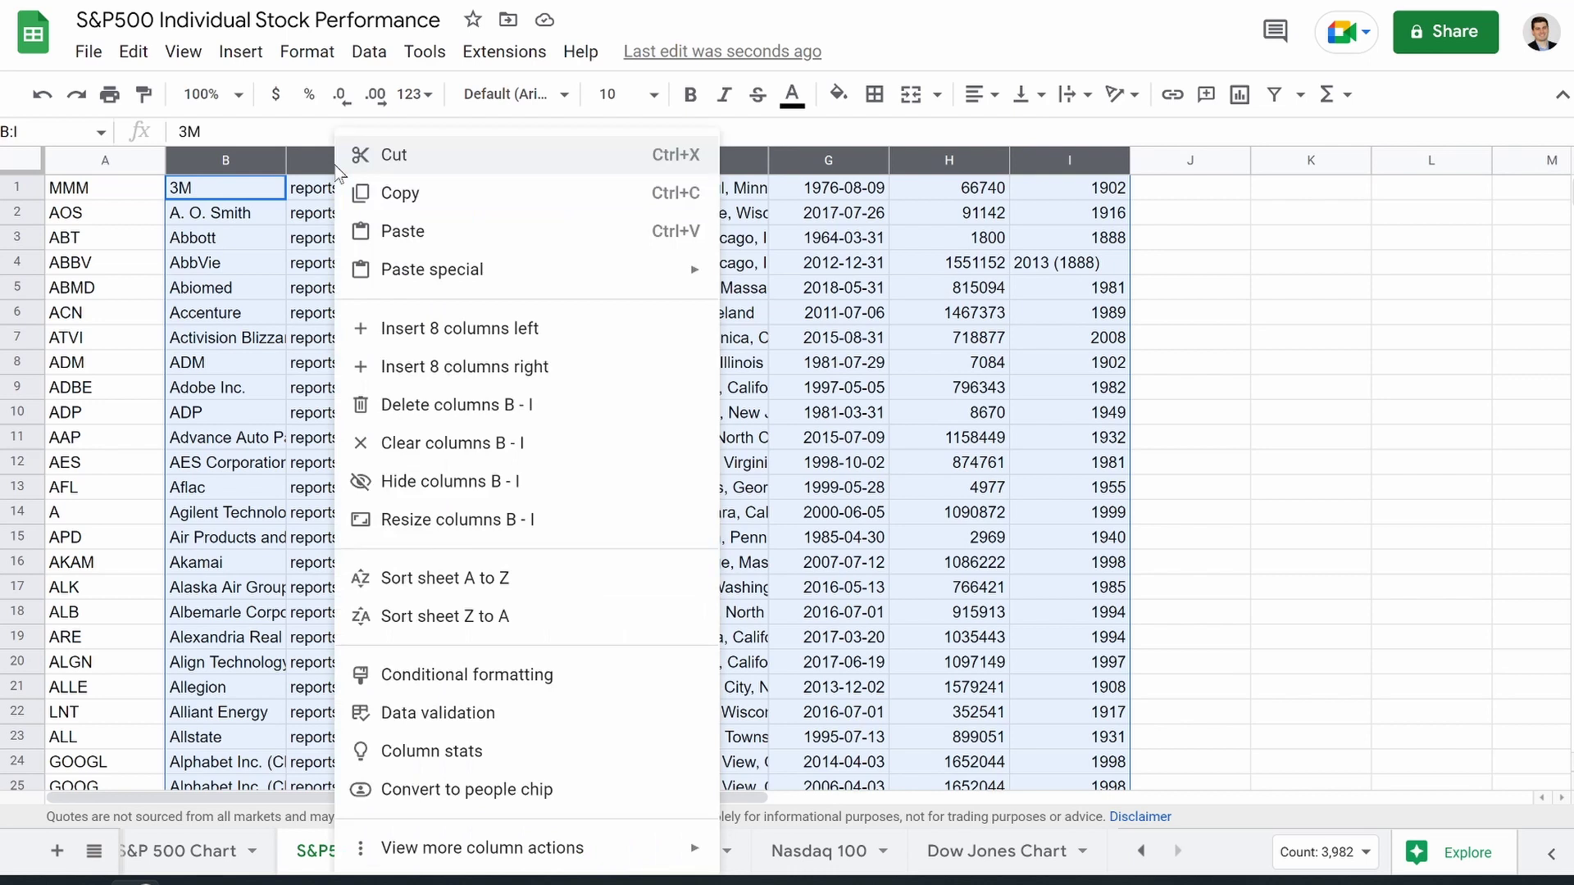
pyautogui.click(421, 408)
pyautogui.click(418, 405)
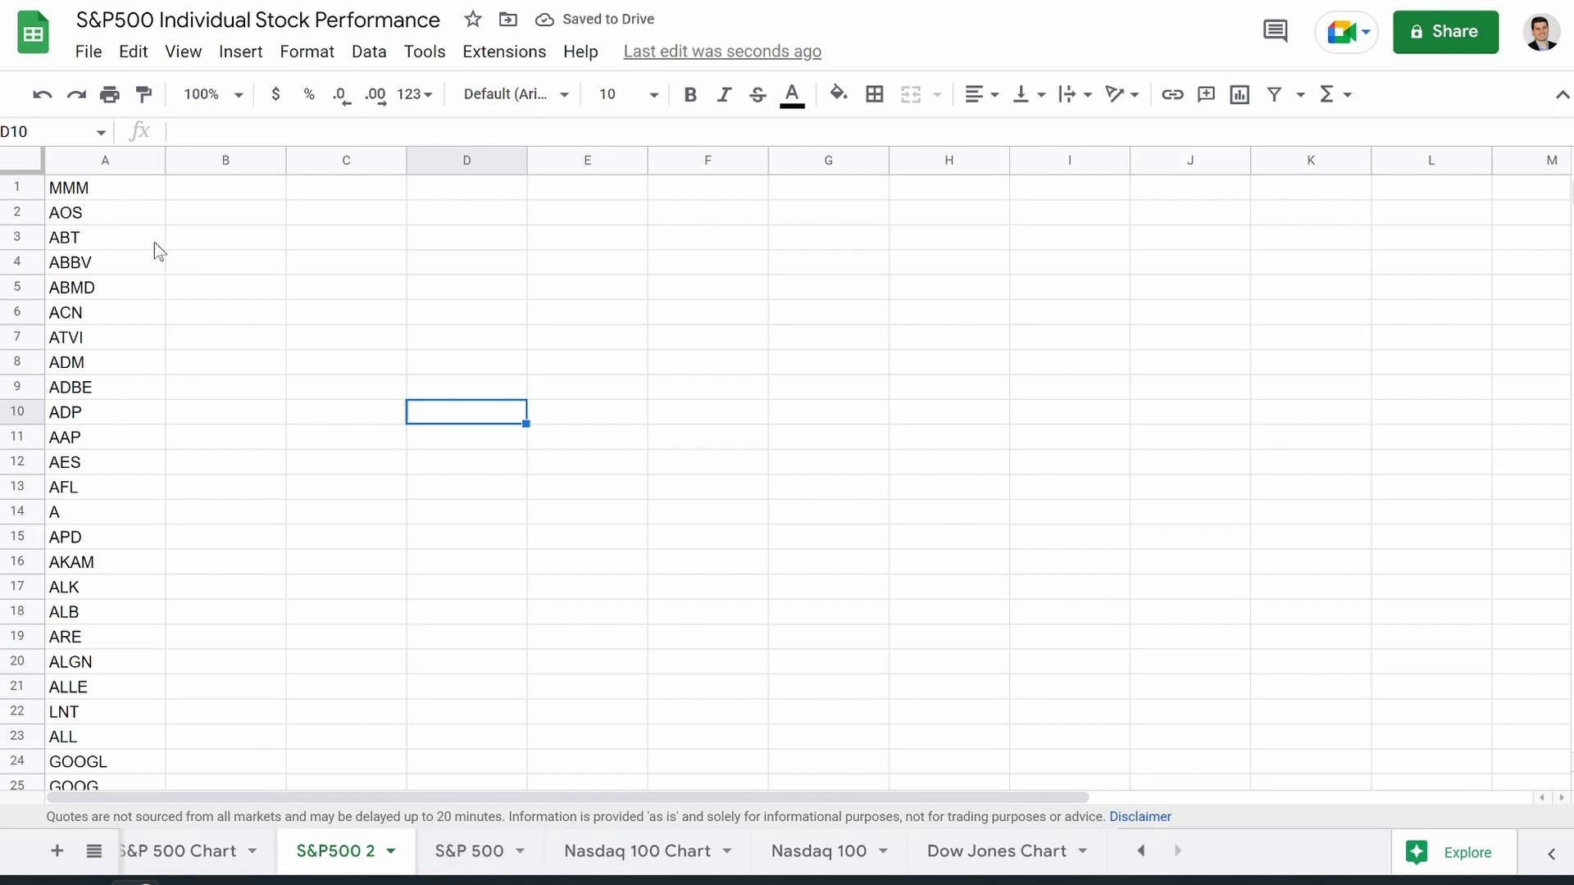
# Step: Insert a blank row above row 1
pyautogui.click(221, 195)
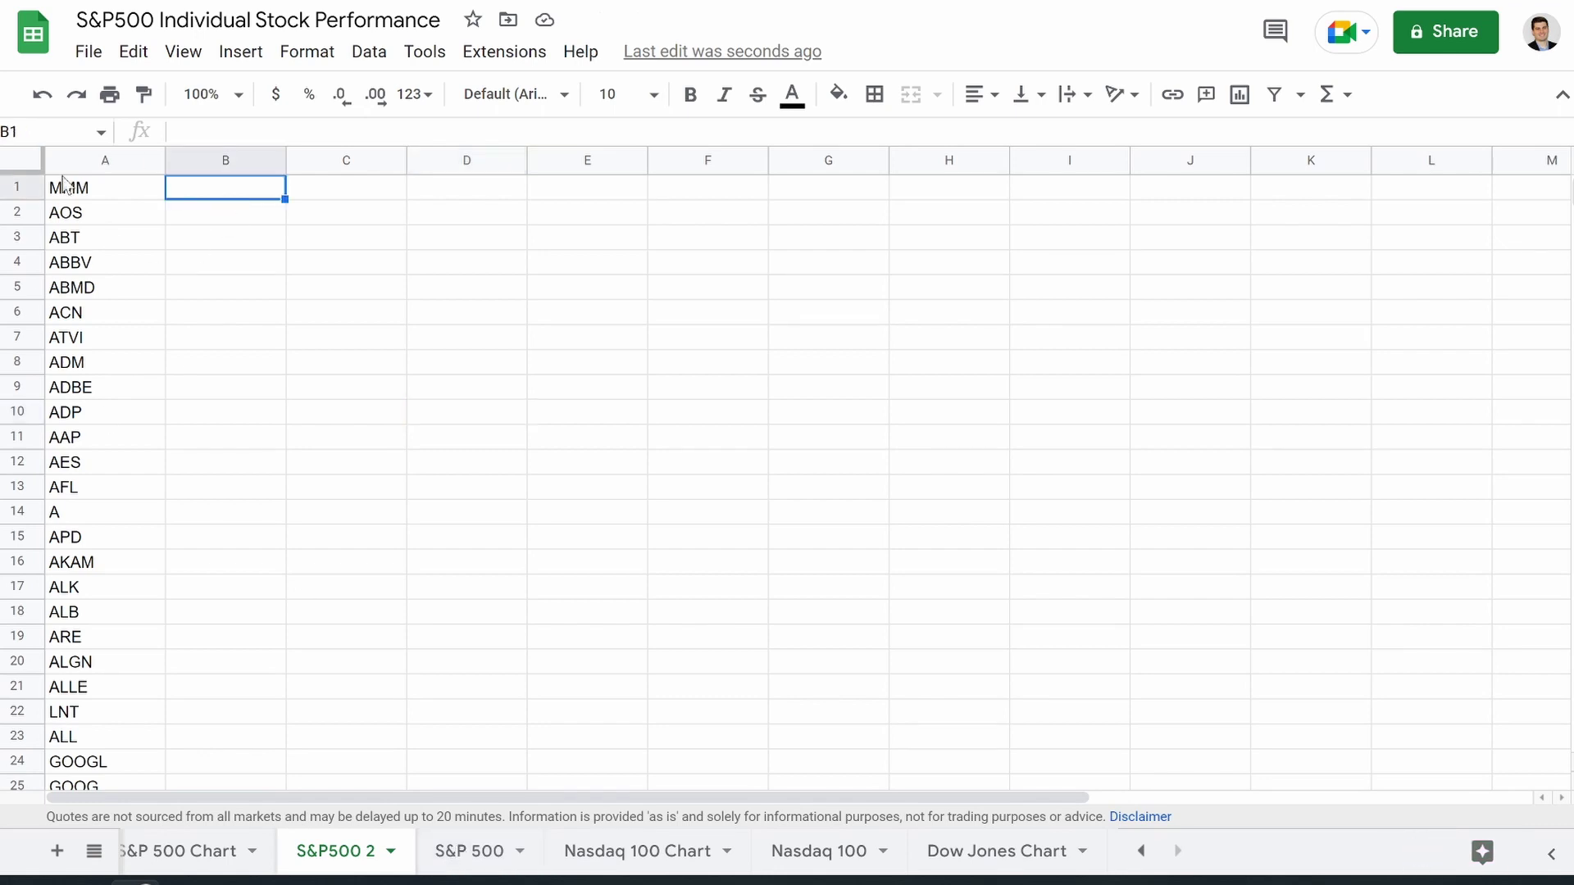
pyautogui.click(16, 187)
pyautogui.rightClick(17, 187)
pyautogui.click(153, 387)
# Step: Start typing headers 'Tick' in A1 and 'Price' in B1
pyautogui.click(94, 191)
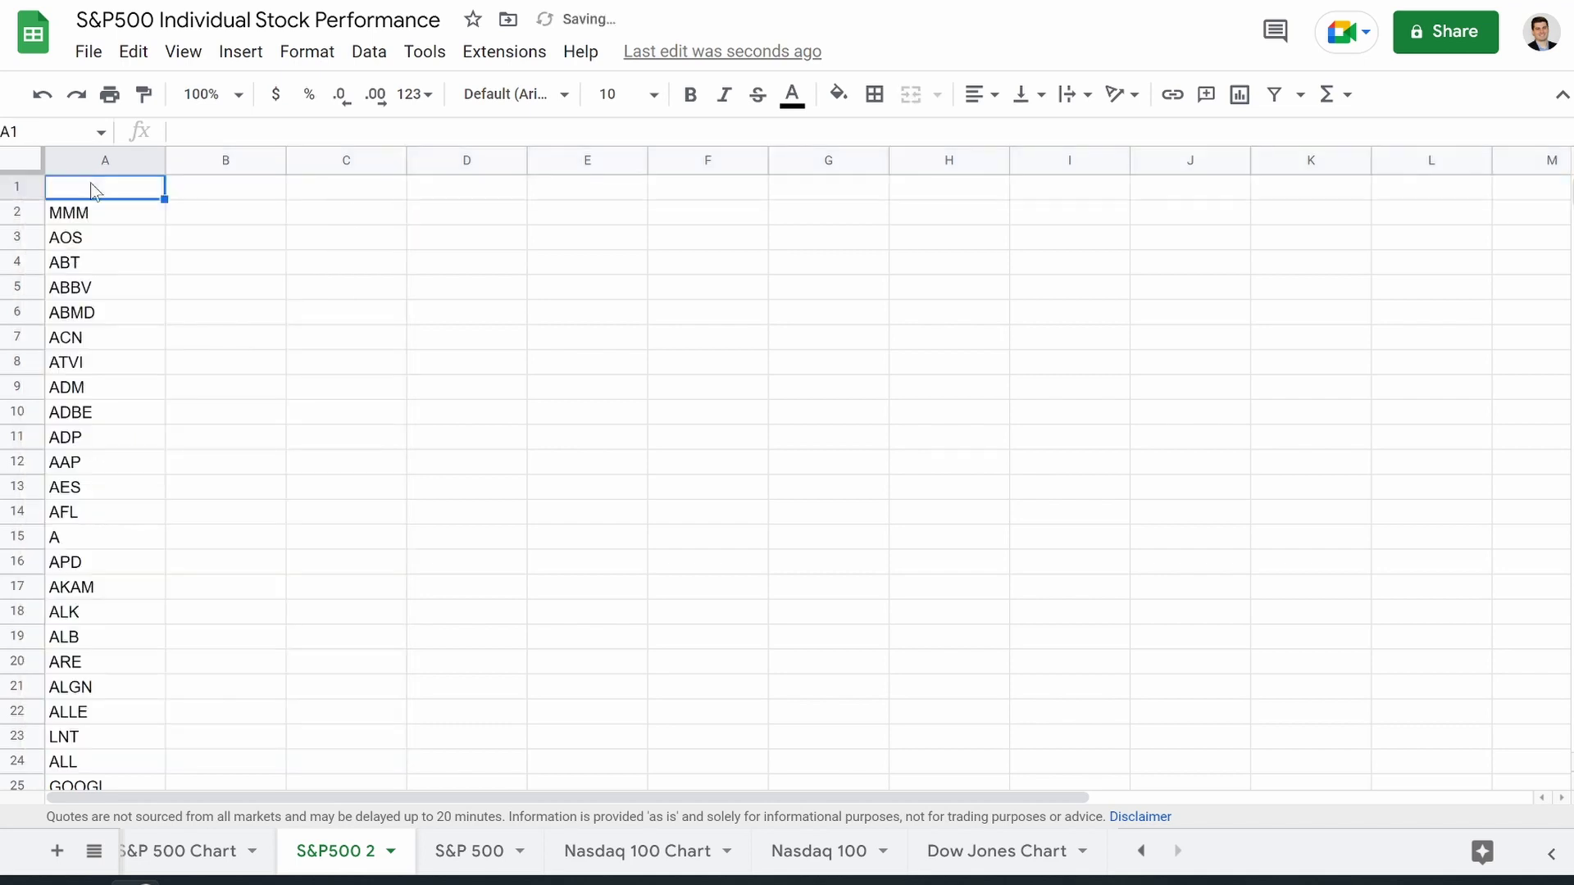
pyautogui.write('Ticker')
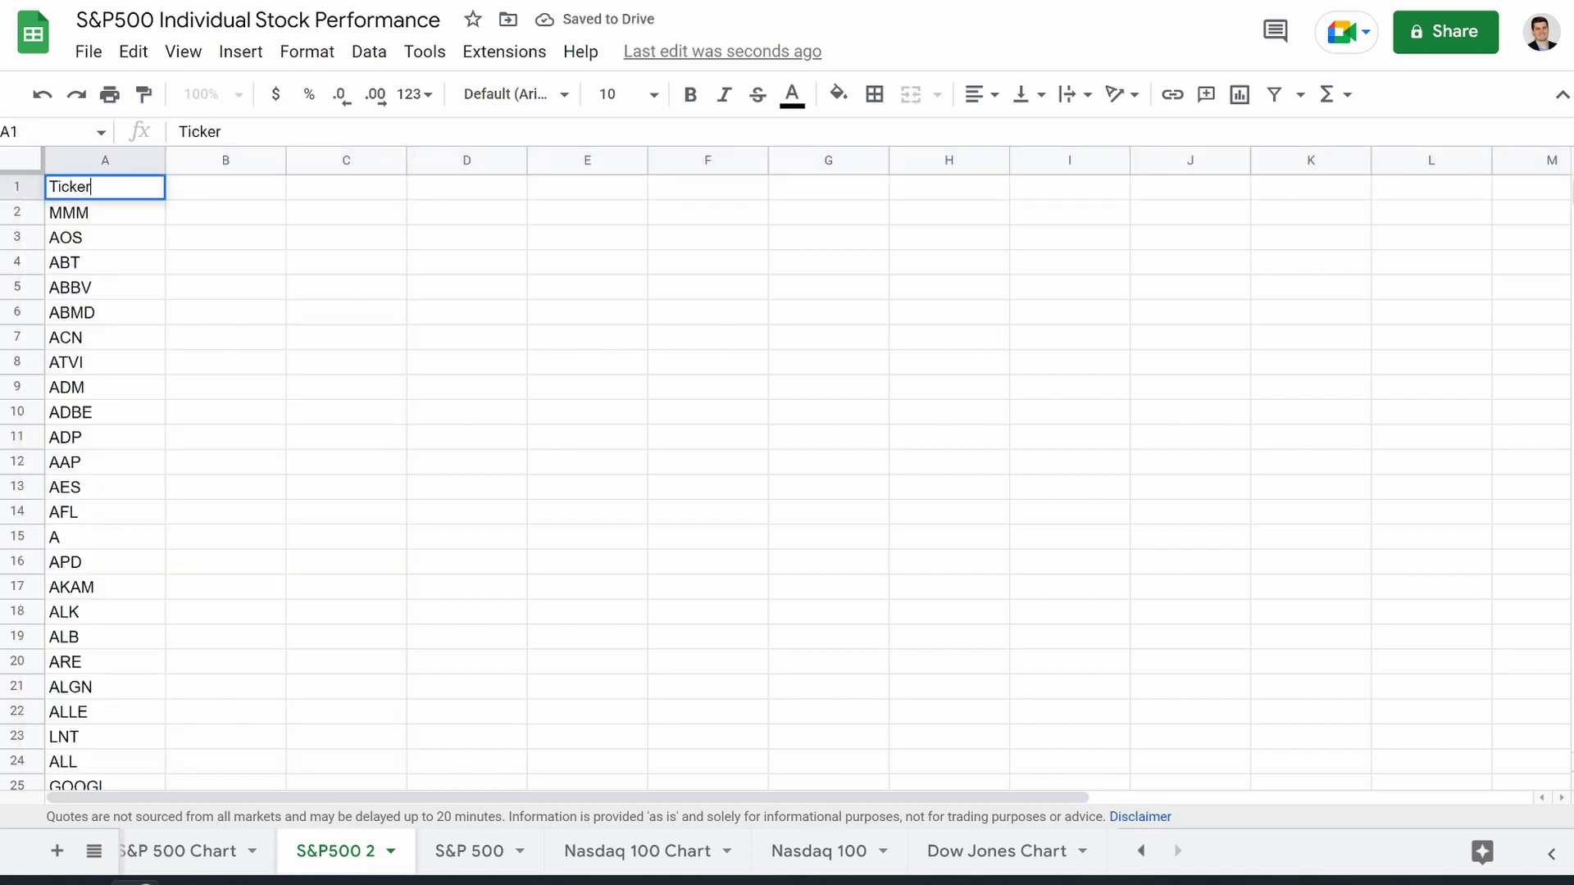
pyautogui.press('Tab')
pyautogui.write('Price')
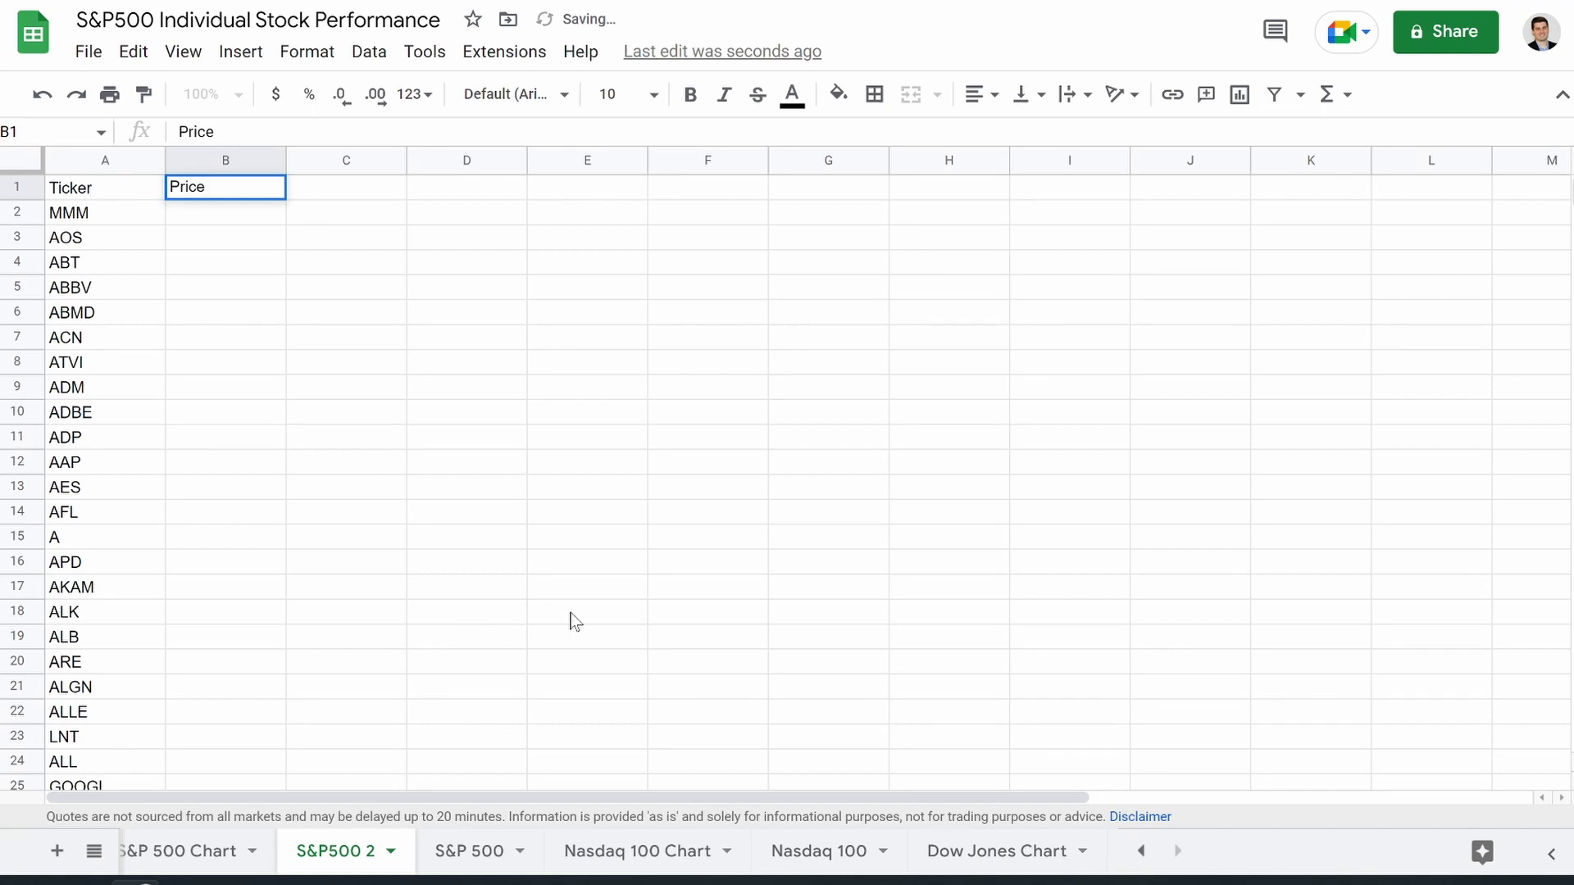
# Step: Copy the header row from the S&P 500 sheet into row 1 of S&P500 2
pyautogui.click(458, 857)
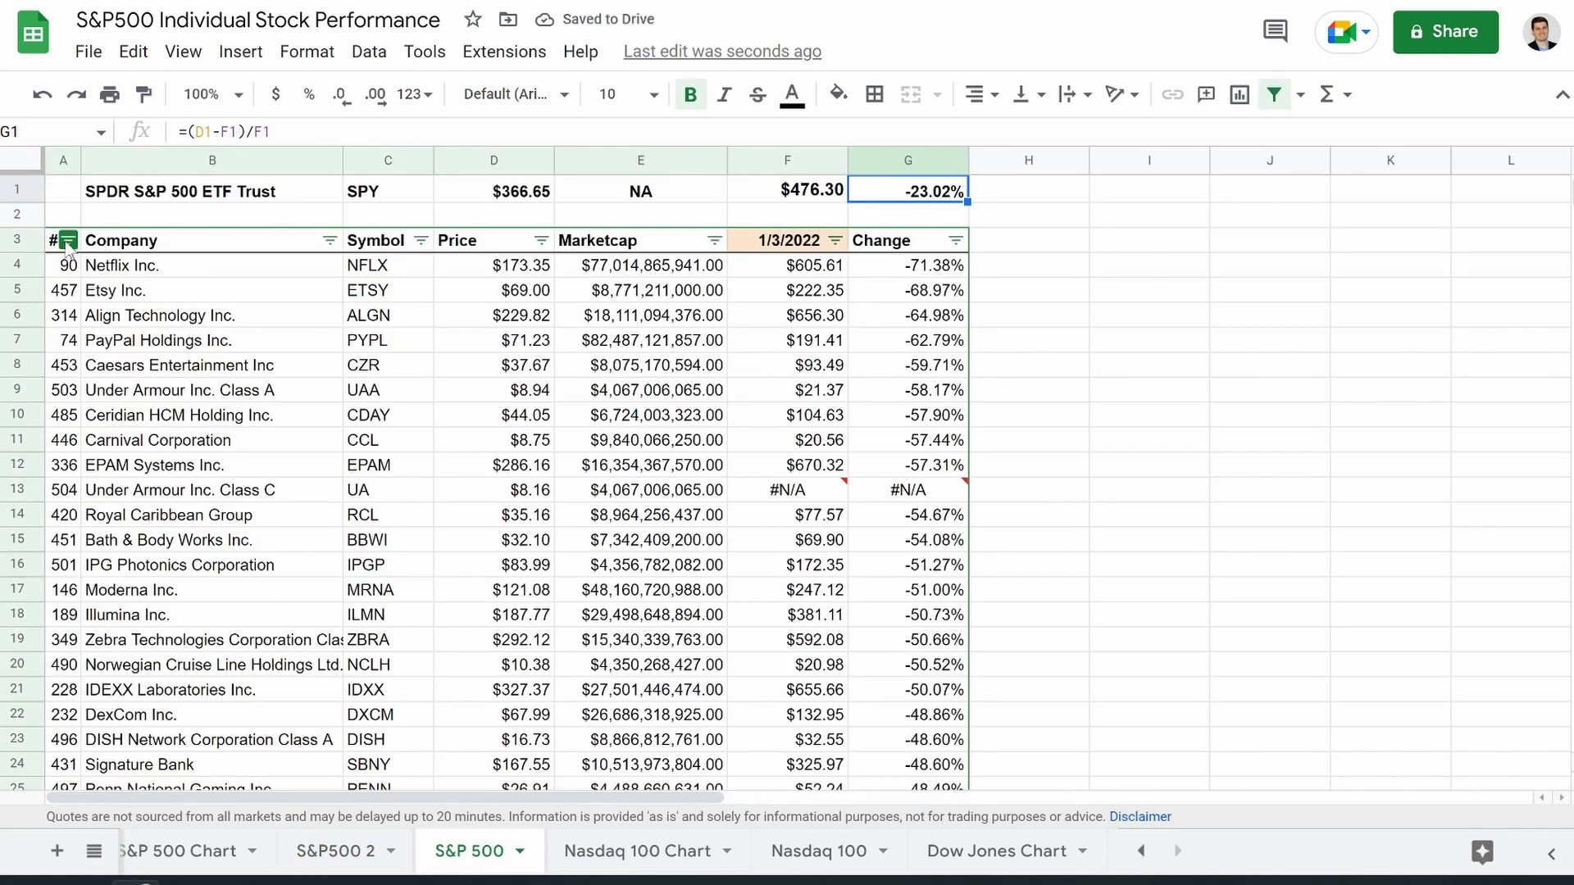
pyautogui.moveTo(66, 248); pyautogui.dragTo(898, 260)
pyautogui.hotkey('ctrl', 'c')
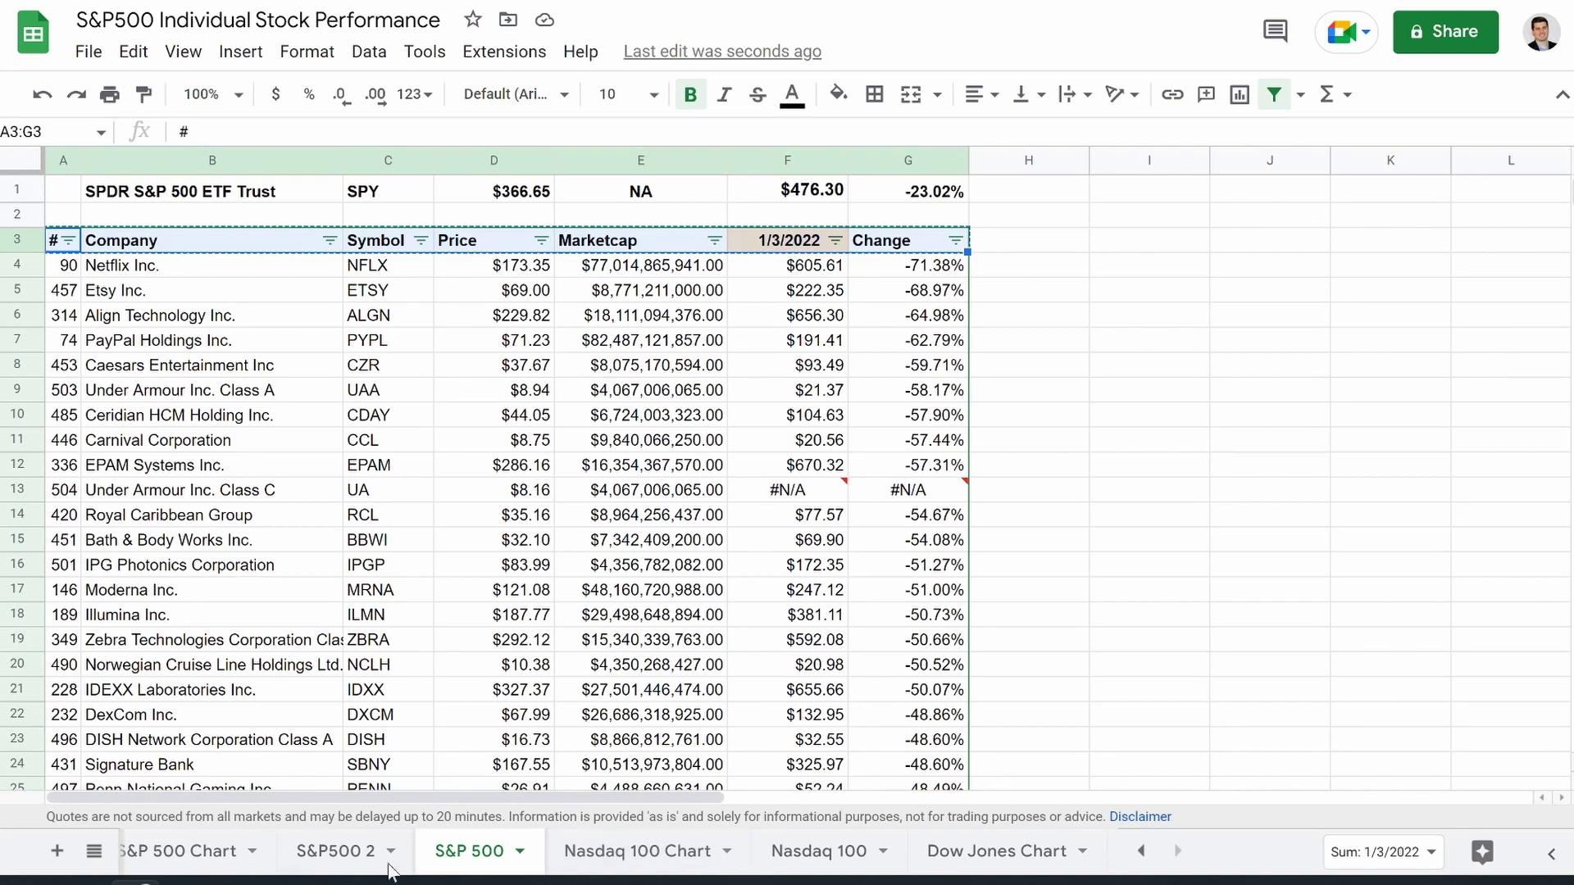
pyautogui.click(356, 856)
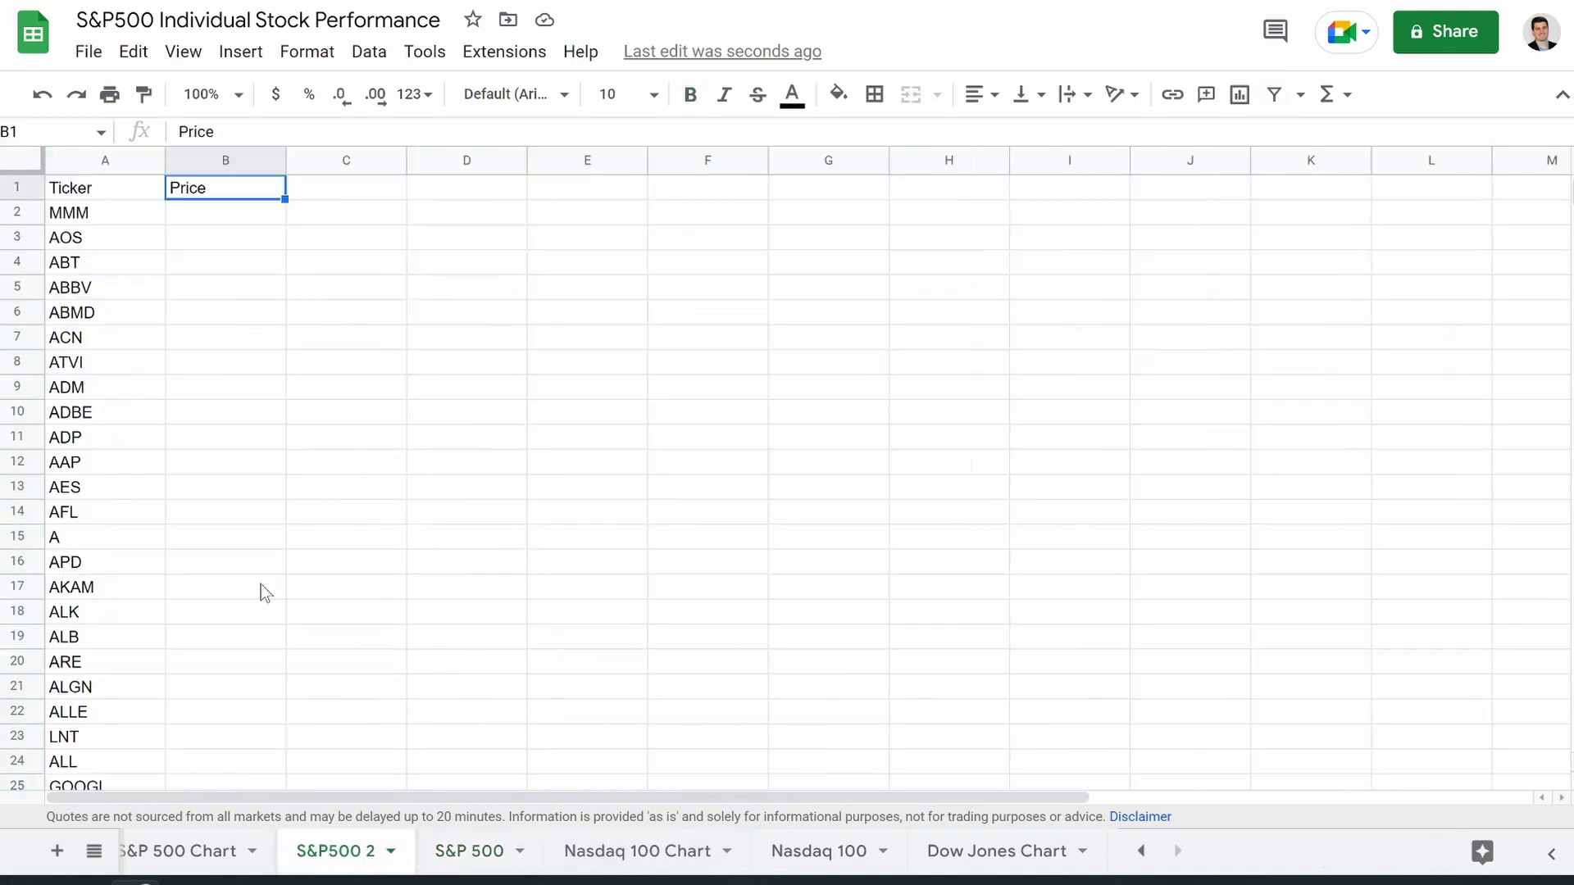
pyautogui.click(96, 197)
pyautogui.hotkey('ctrl', 'v')
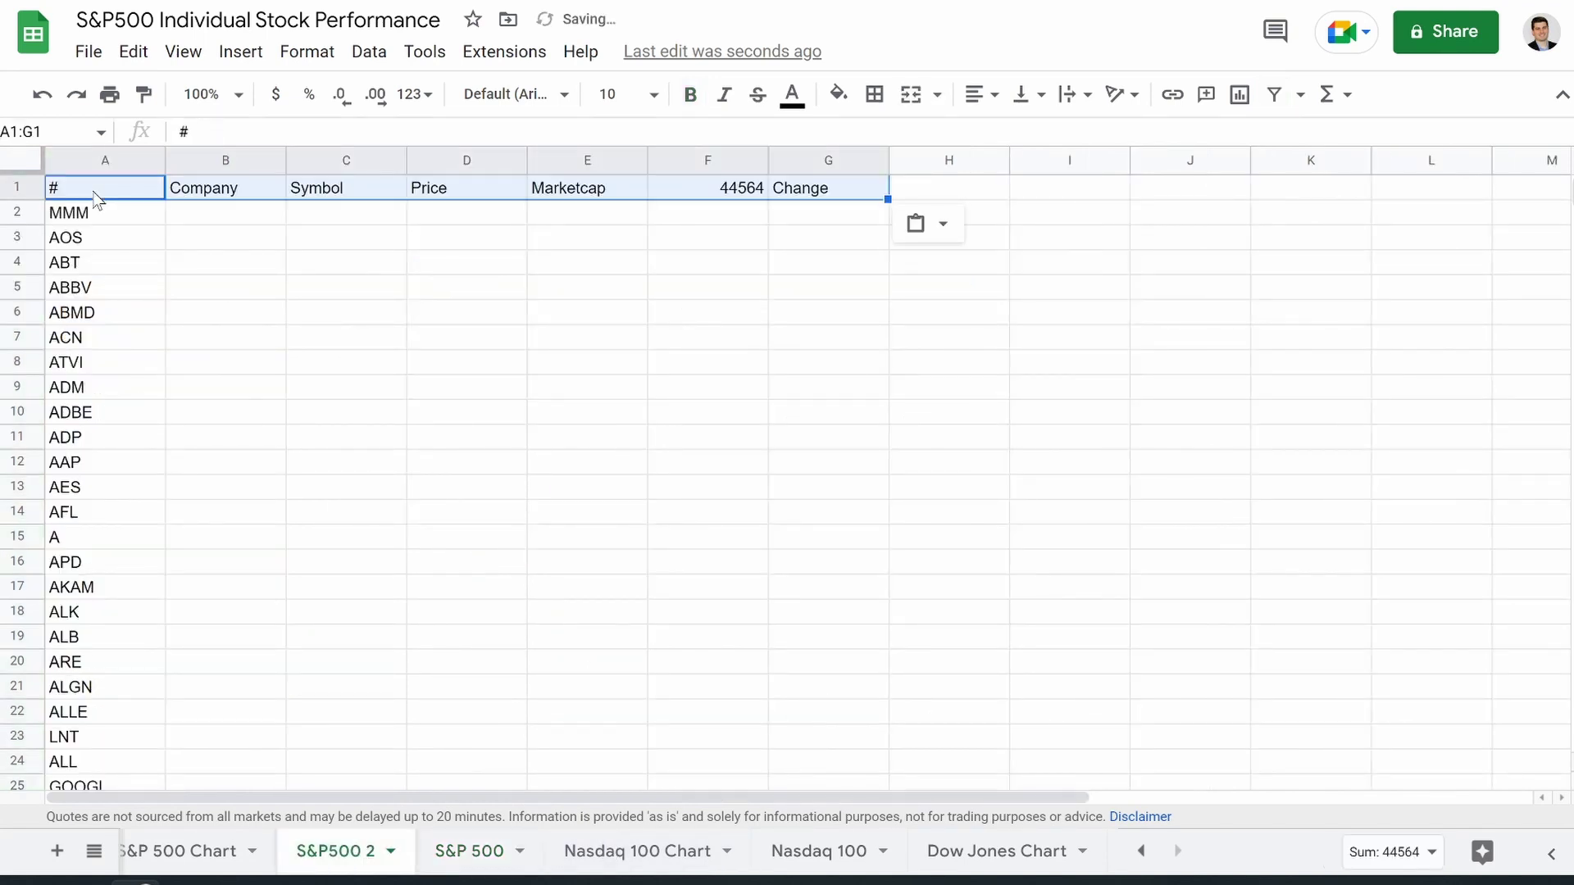
pyautogui.click(299, 312)
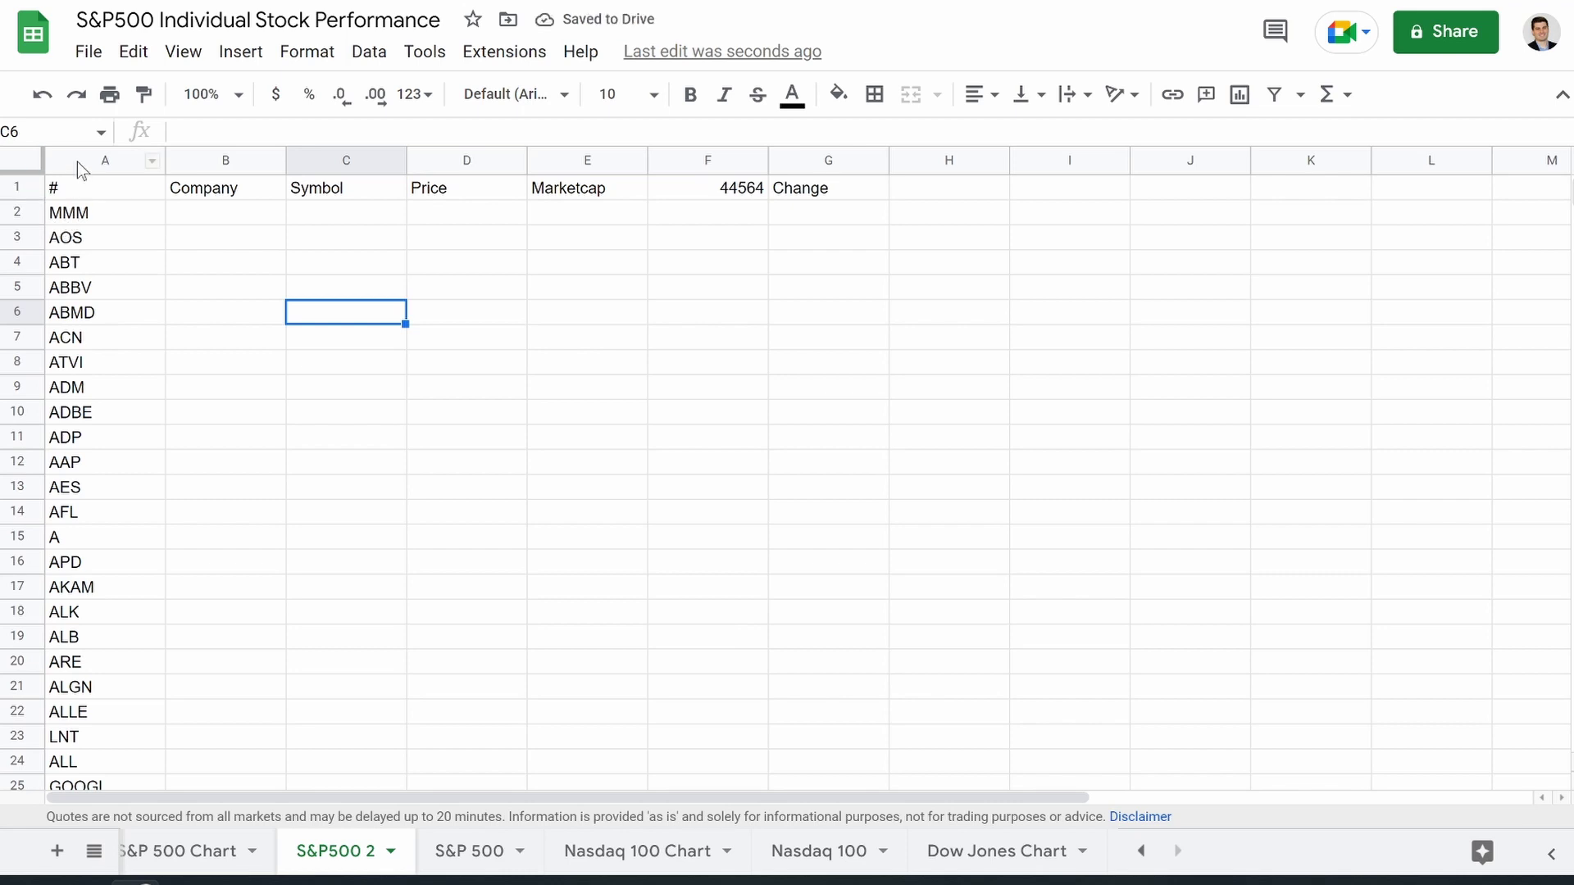
# Step: Drop the # header and shift the remaining headers one column left, clearing the duplicate Change
pyautogui.click(125, 194)
pyautogui.press('Delete')
pyautogui.moveTo(219, 196); pyautogui.dragTo(826, 205)
pyautogui.hotkey('ctrl', 'c')
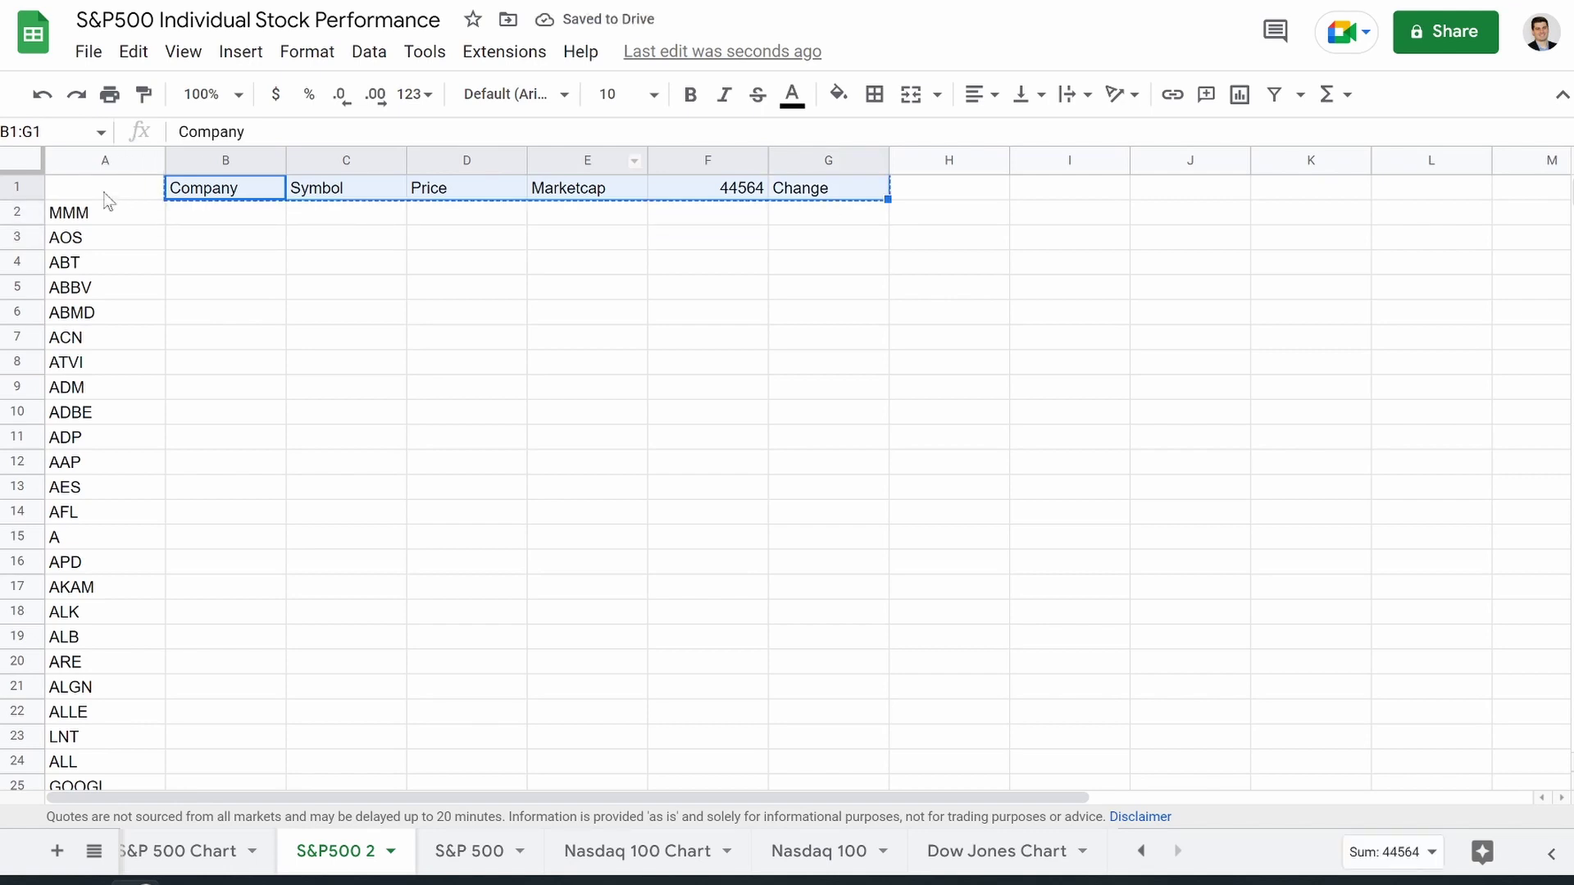
pyautogui.click(106, 193)
pyautogui.hotkey('ctrl', 'v')
pyautogui.click(820, 190)
pyautogui.press('Delete')
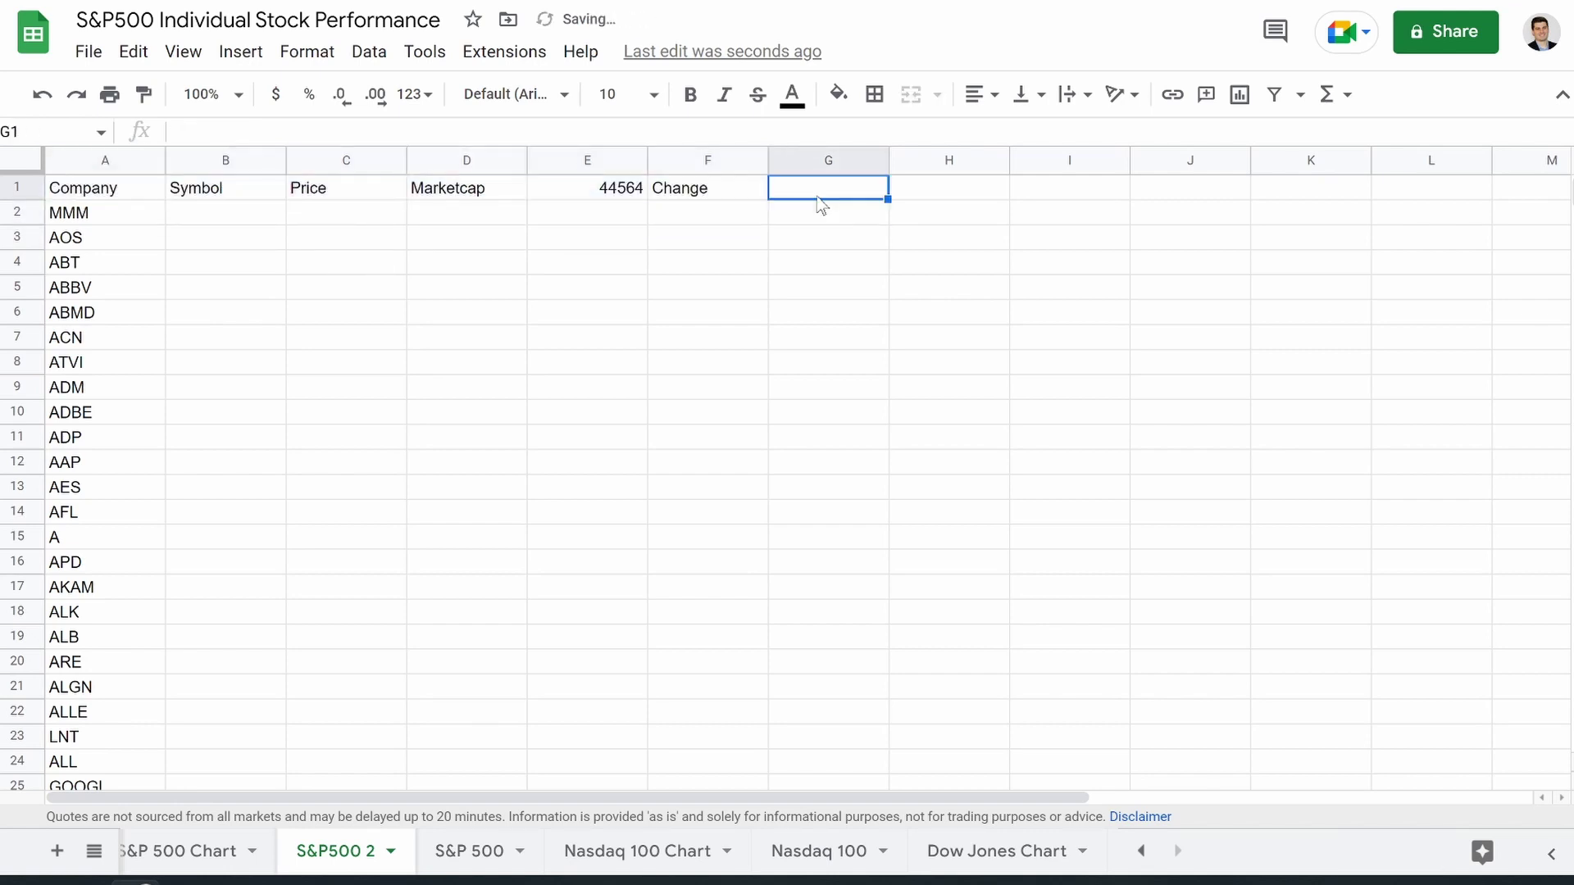
# Step: Replace the raw 44564 in E1 with the date header 1/3/2022
pyautogui.click(612, 189)
pyautogui.press('Delete')
pyautogui.write('1')
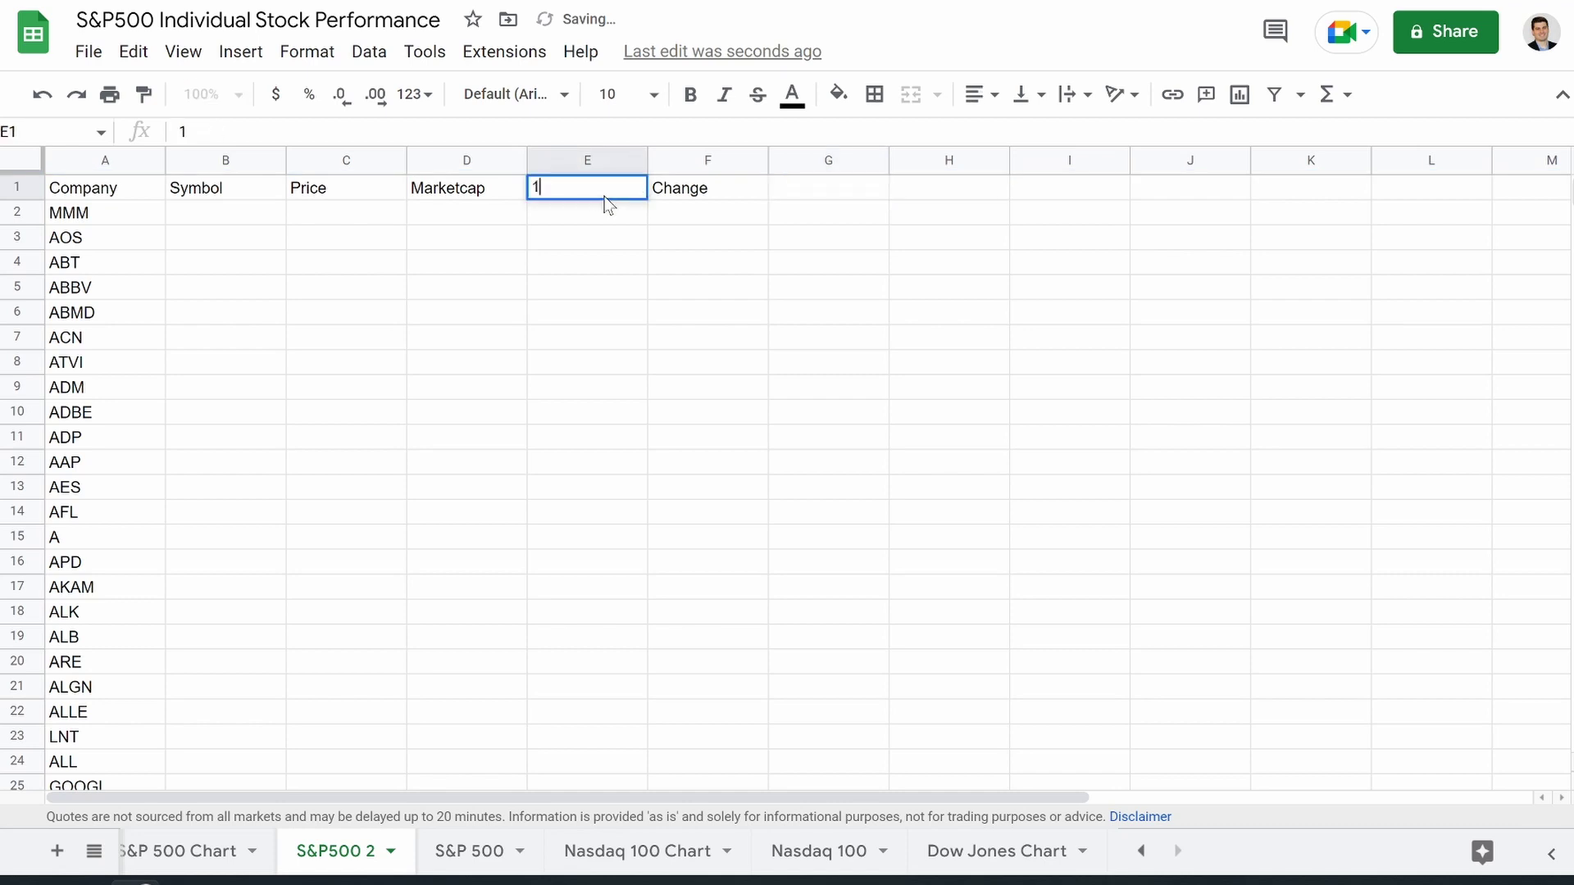
pyautogui.write('/3/2022')
pyautogui.press('Return')
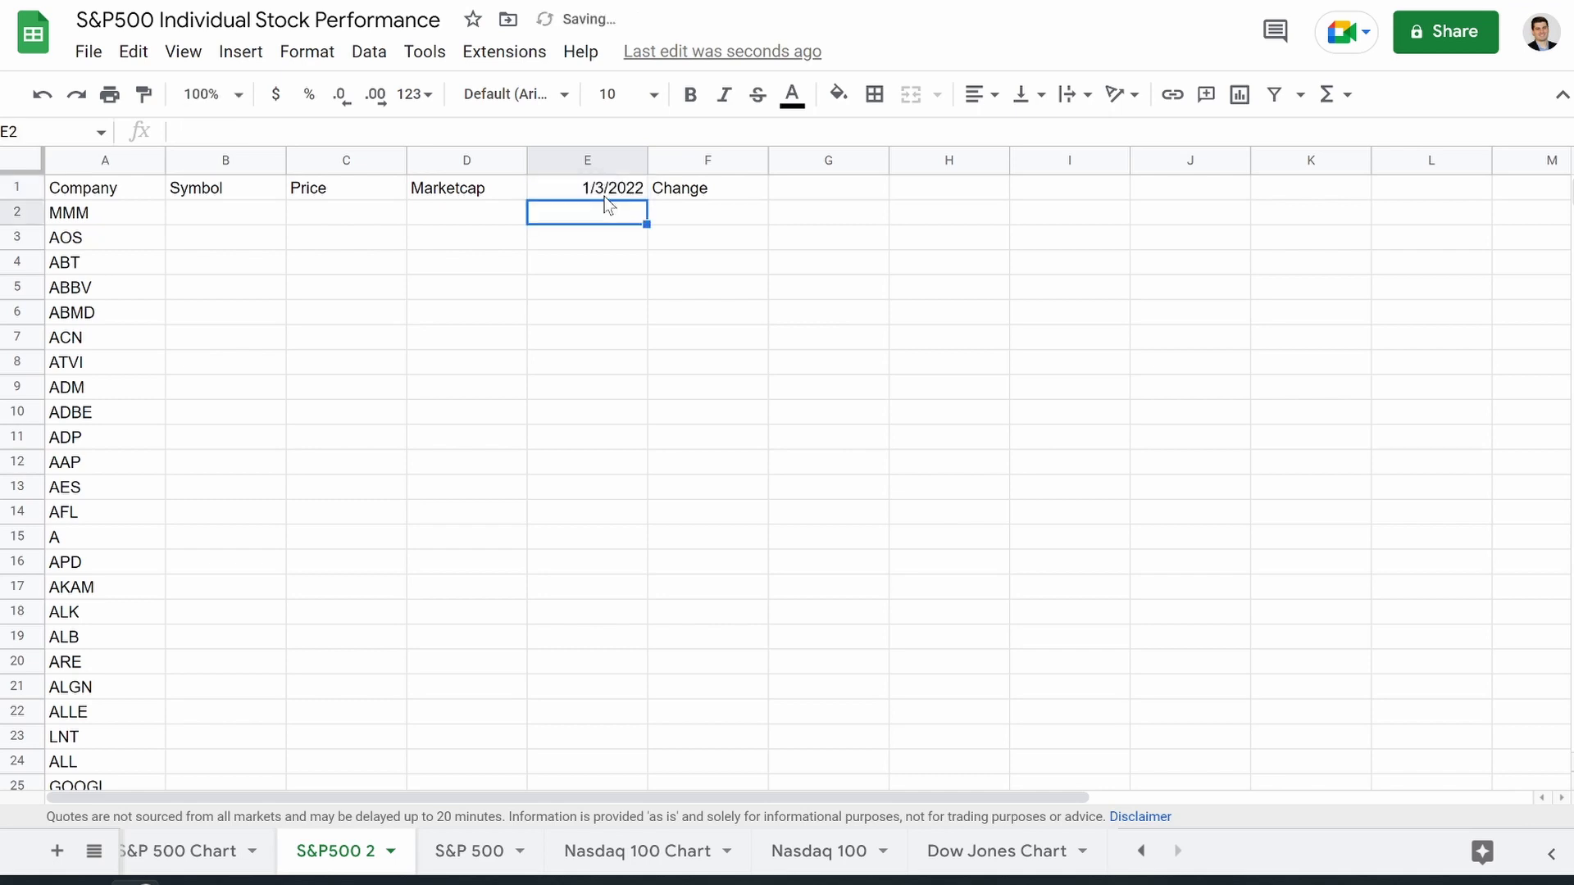
pyautogui.click(105, 160)
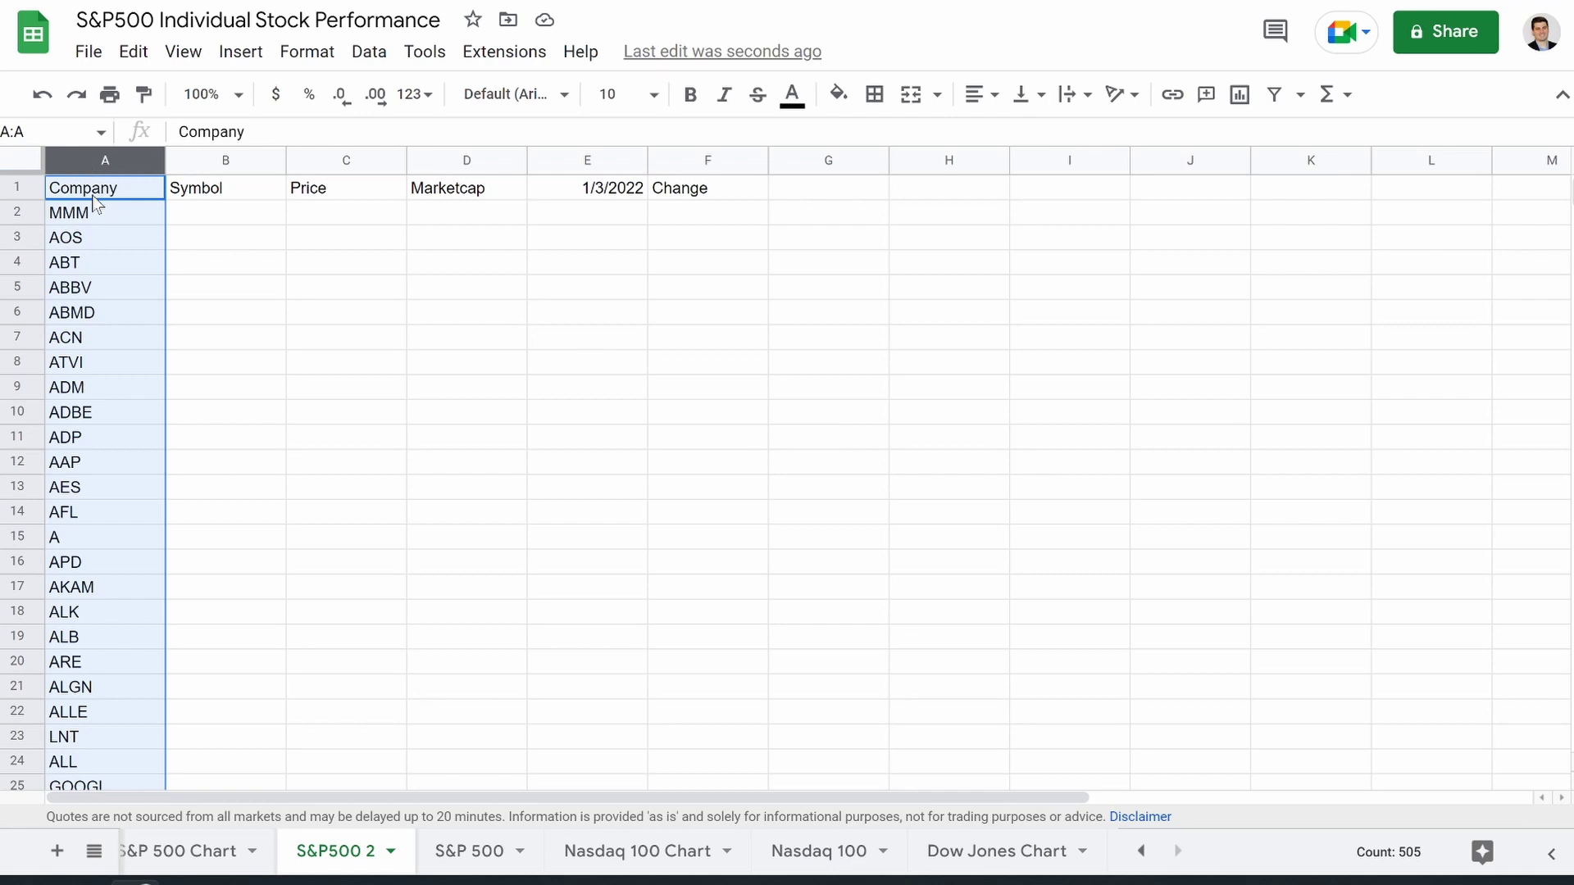
# Step: Move the tickers into column B and label headers A1 'Company' and B1 'Ticker'
pyautogui.click(95, 195)
pyautogui.press('Delete')
pyautogui.click(89, 160)
pyautogui.moveTo(88, 160); pyautogui.dragTo(184, 163)
pyautogui.click(105, 185)
pyautogui.write('C')
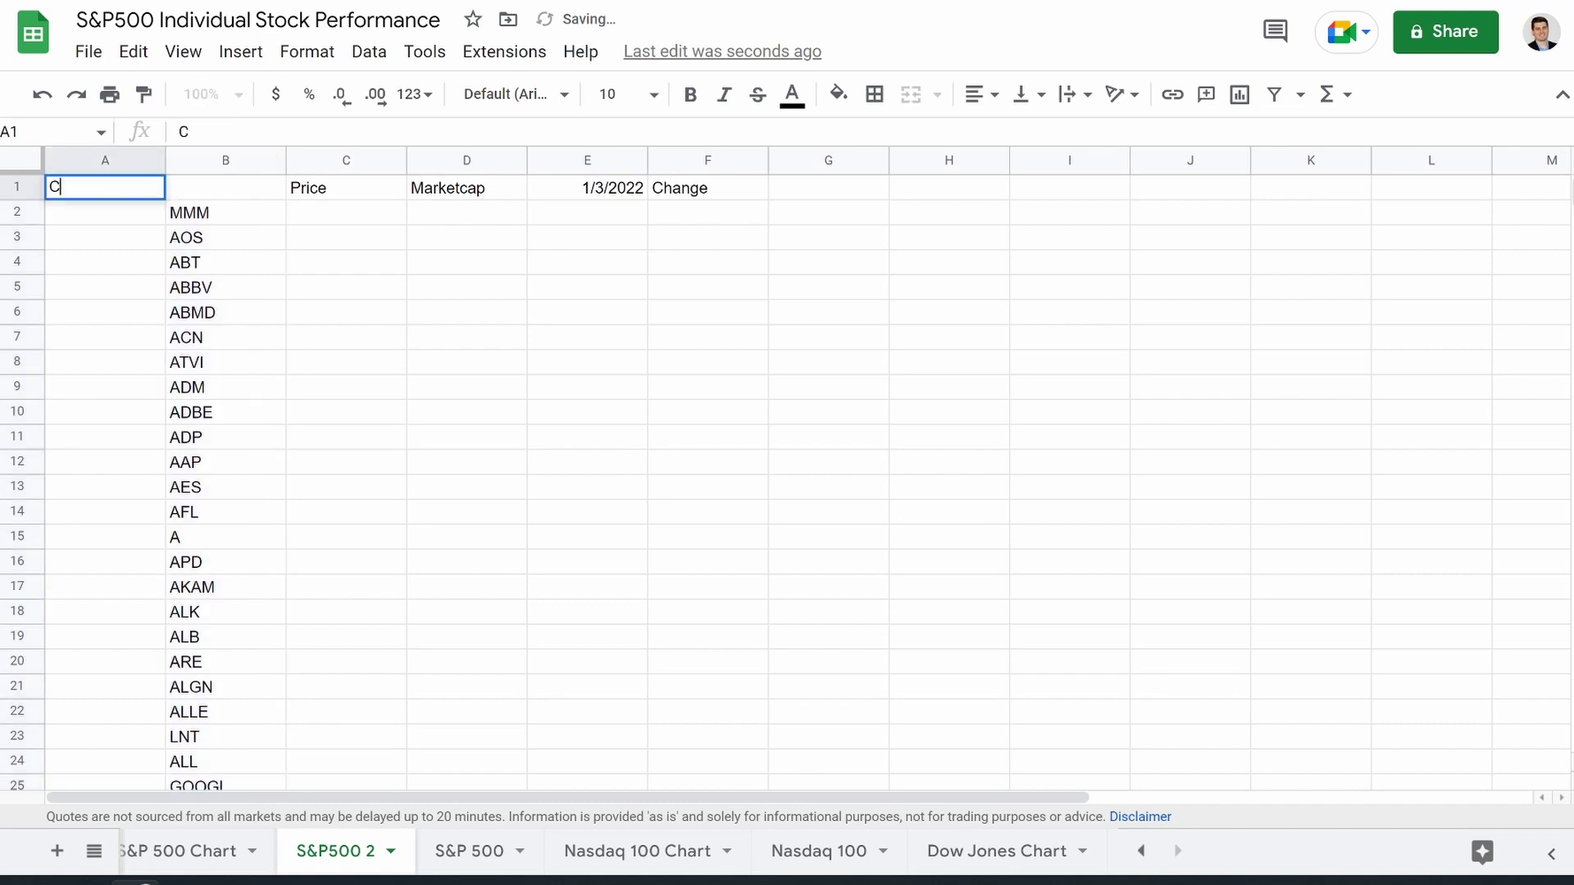
pyautogui.write('ompany')
pyautogui.press('Tab')
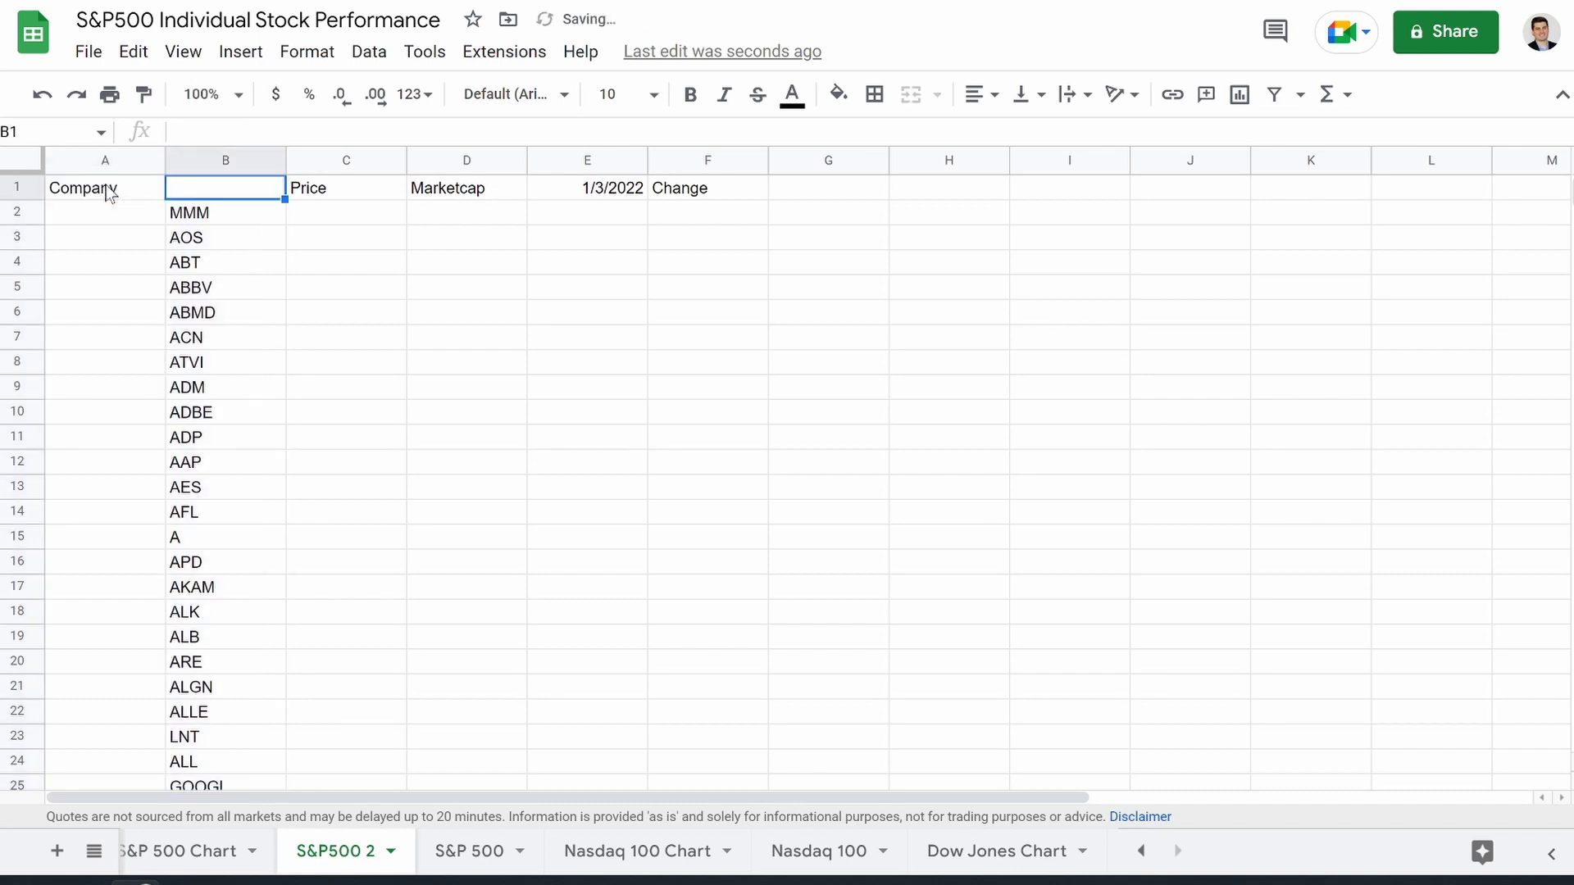
pyautogui.write('Ti')
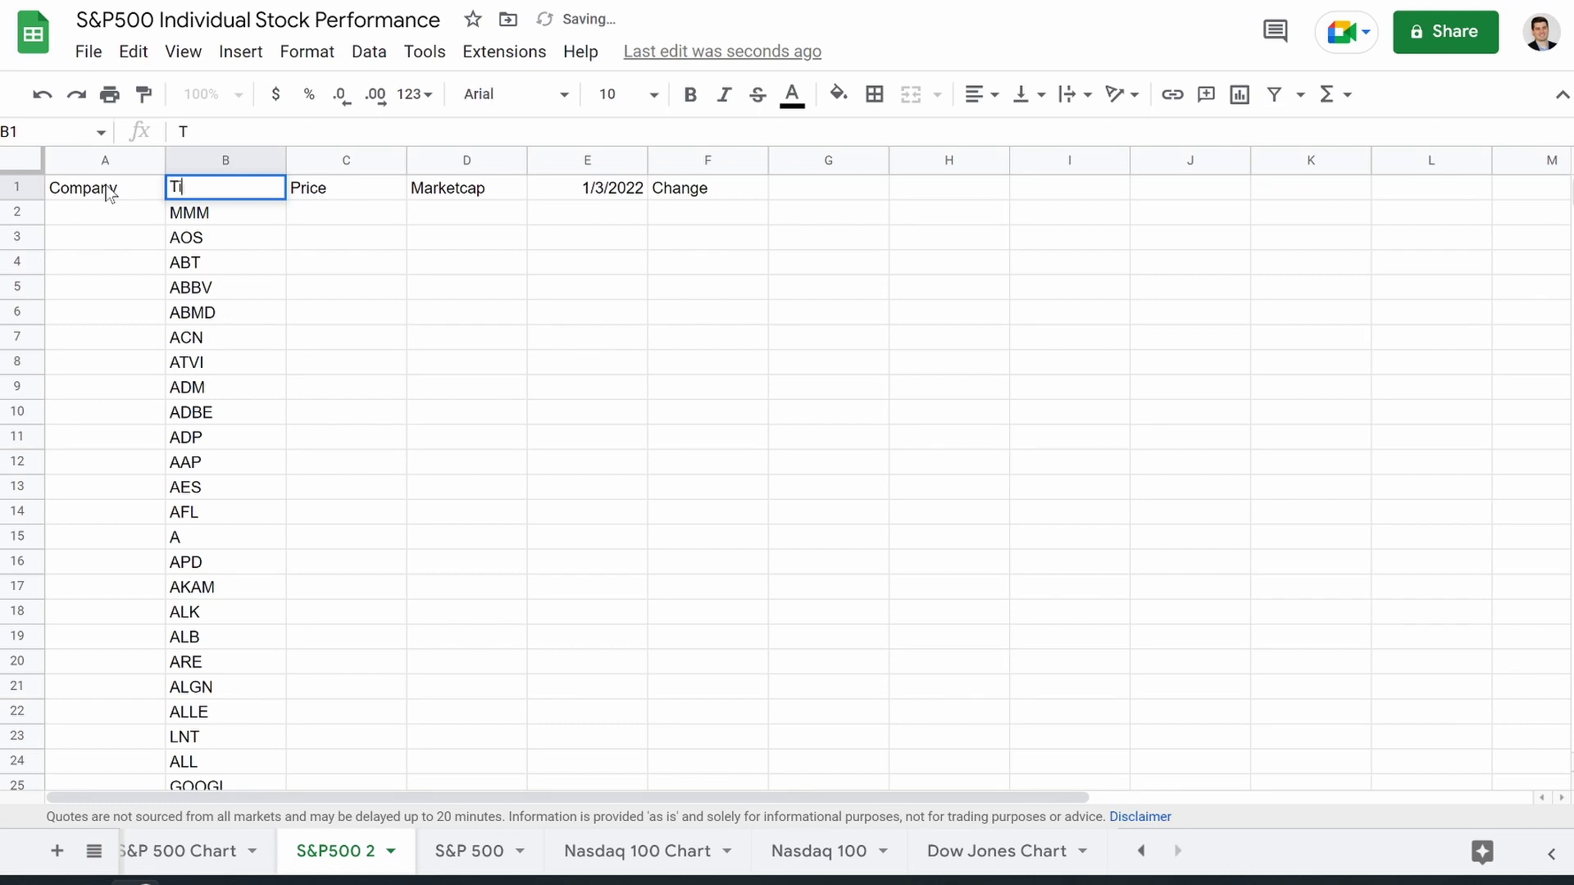
pyautogui.write('cker')
pyautogui.press('Return')
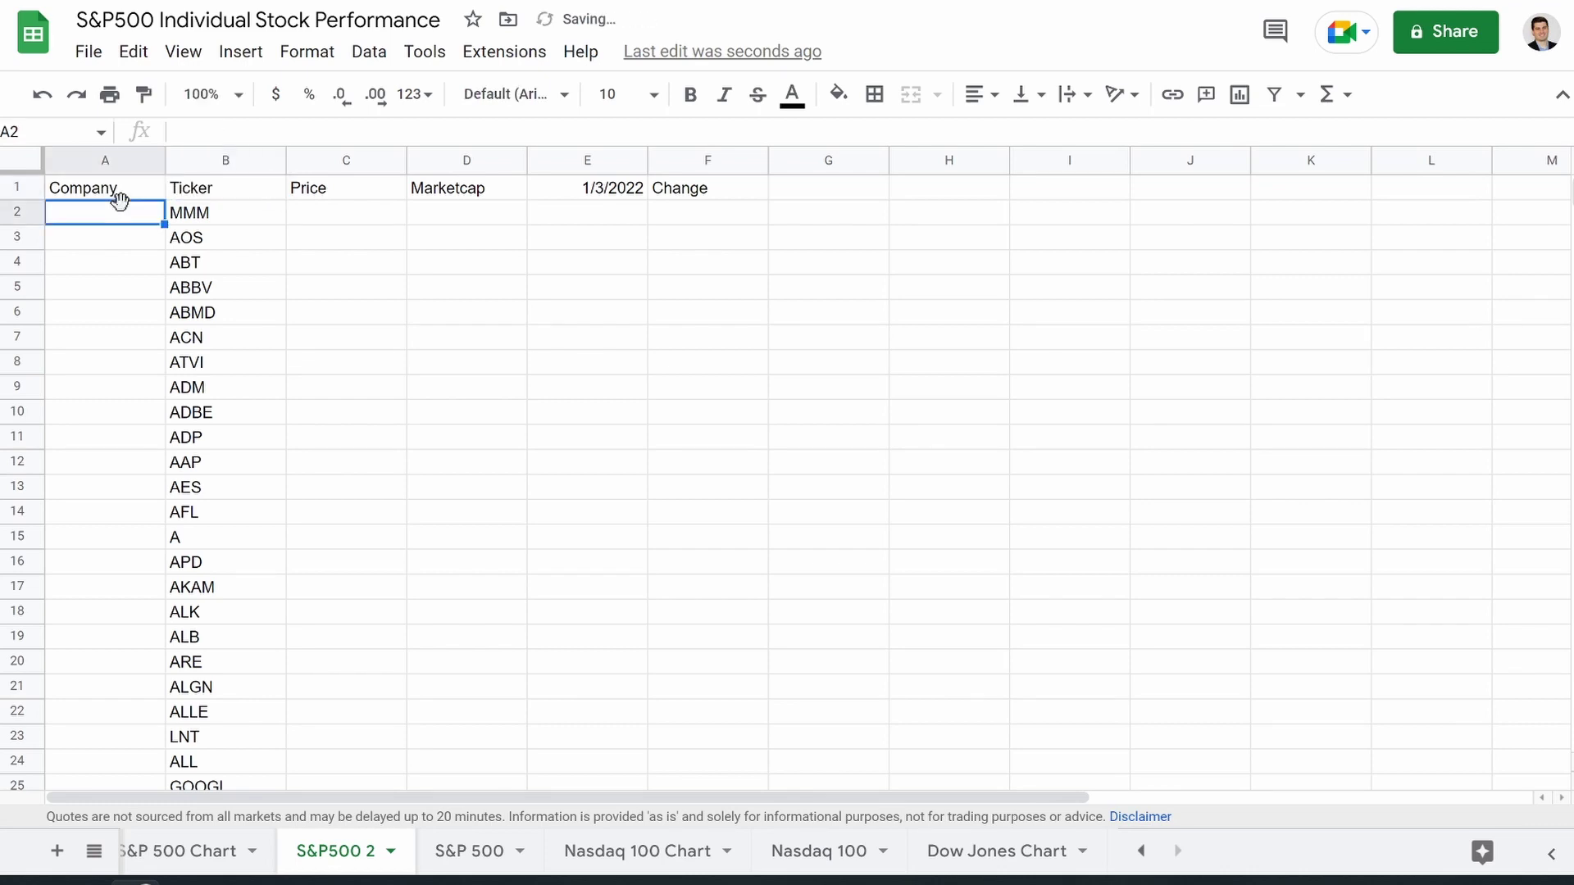
# Step: Enter =GOOGLEFINANCE(B2,"name") in A2 and fill it down column A
pyautogui.write('=')
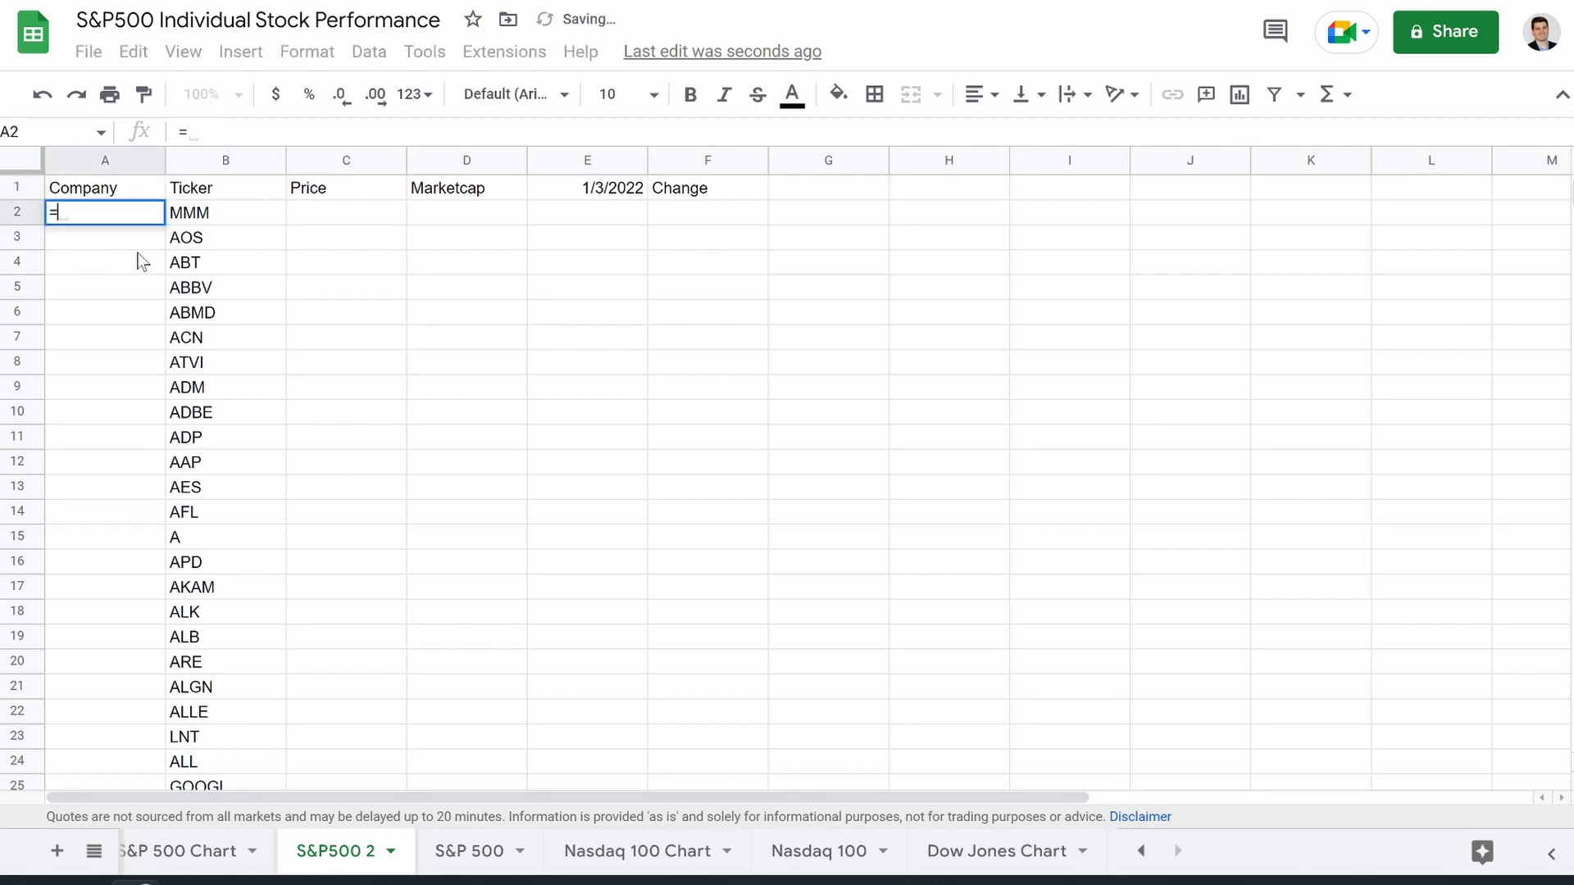
pyautogui.write('goo')
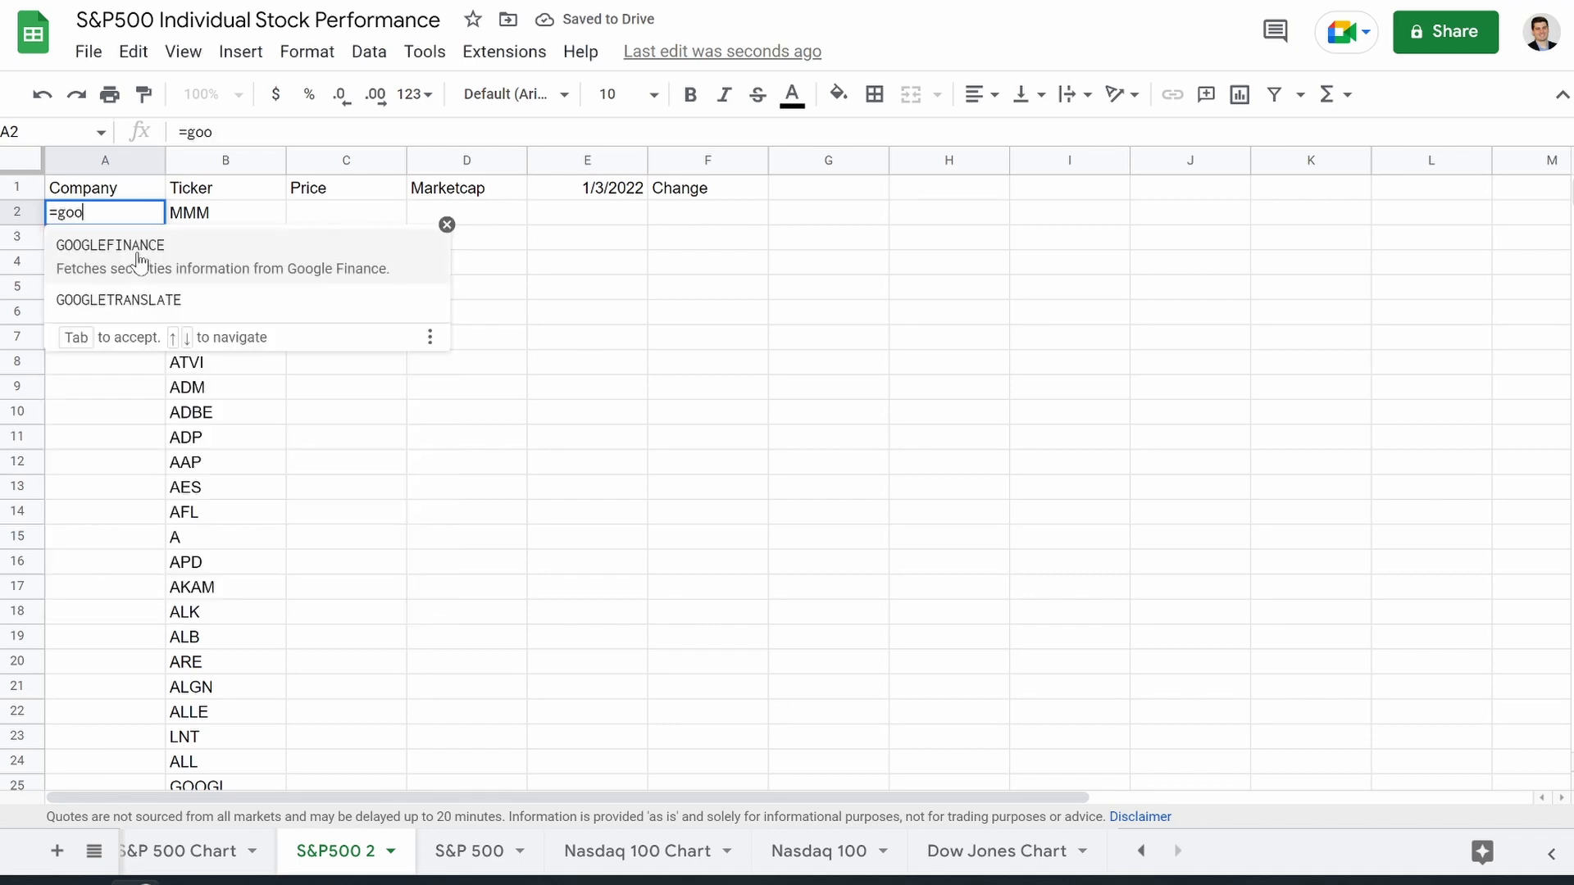
pyautogui.click(209, 260)
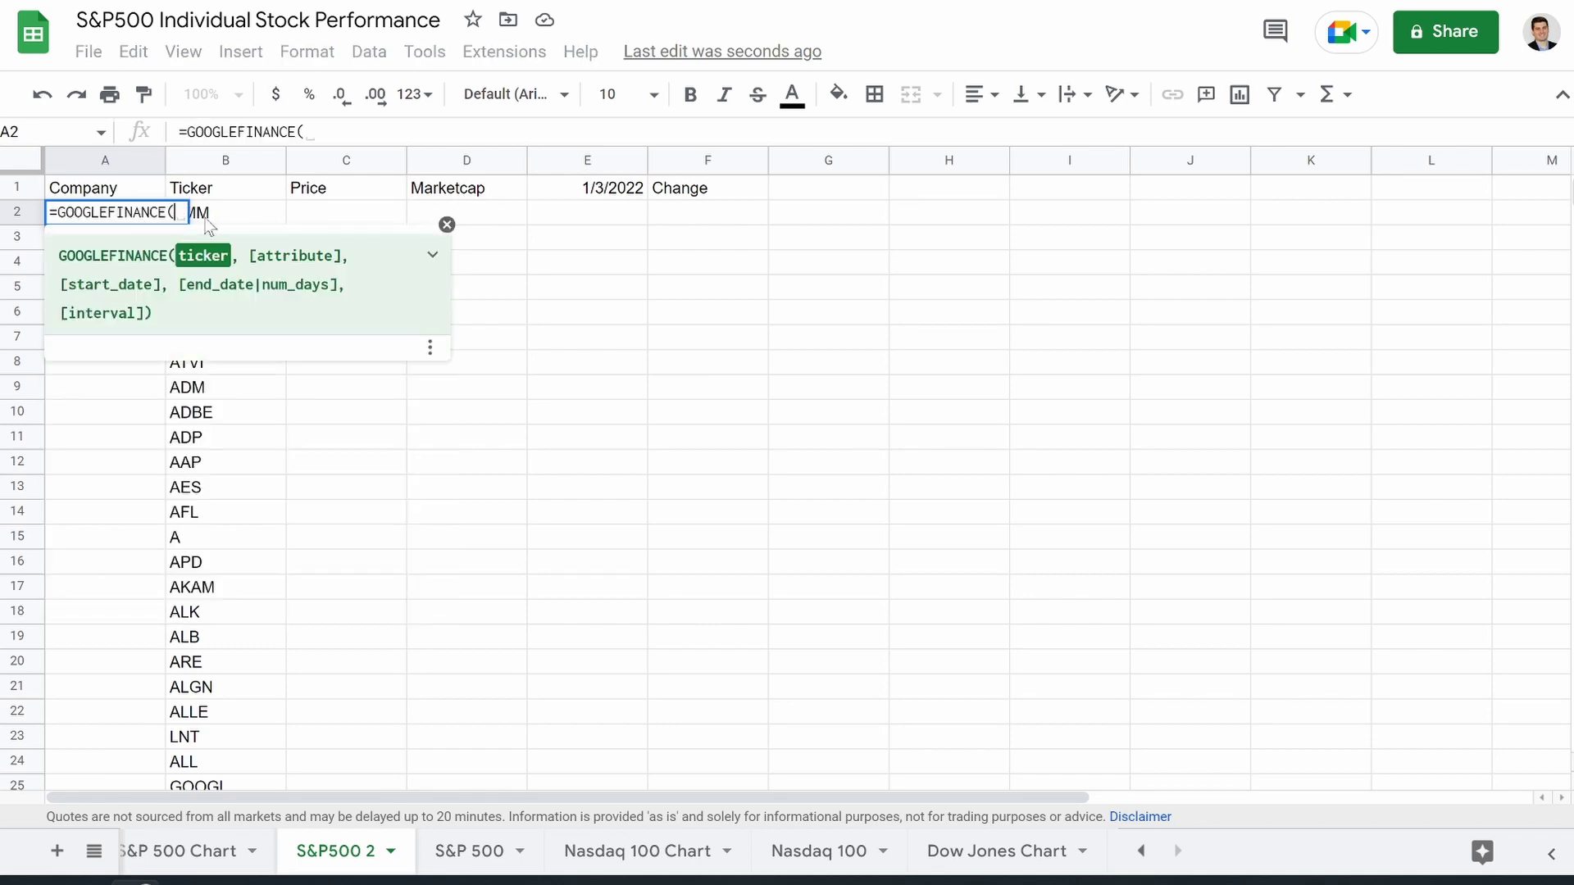
pyautogui.click(237, 217)
pyautogui.write(',name')
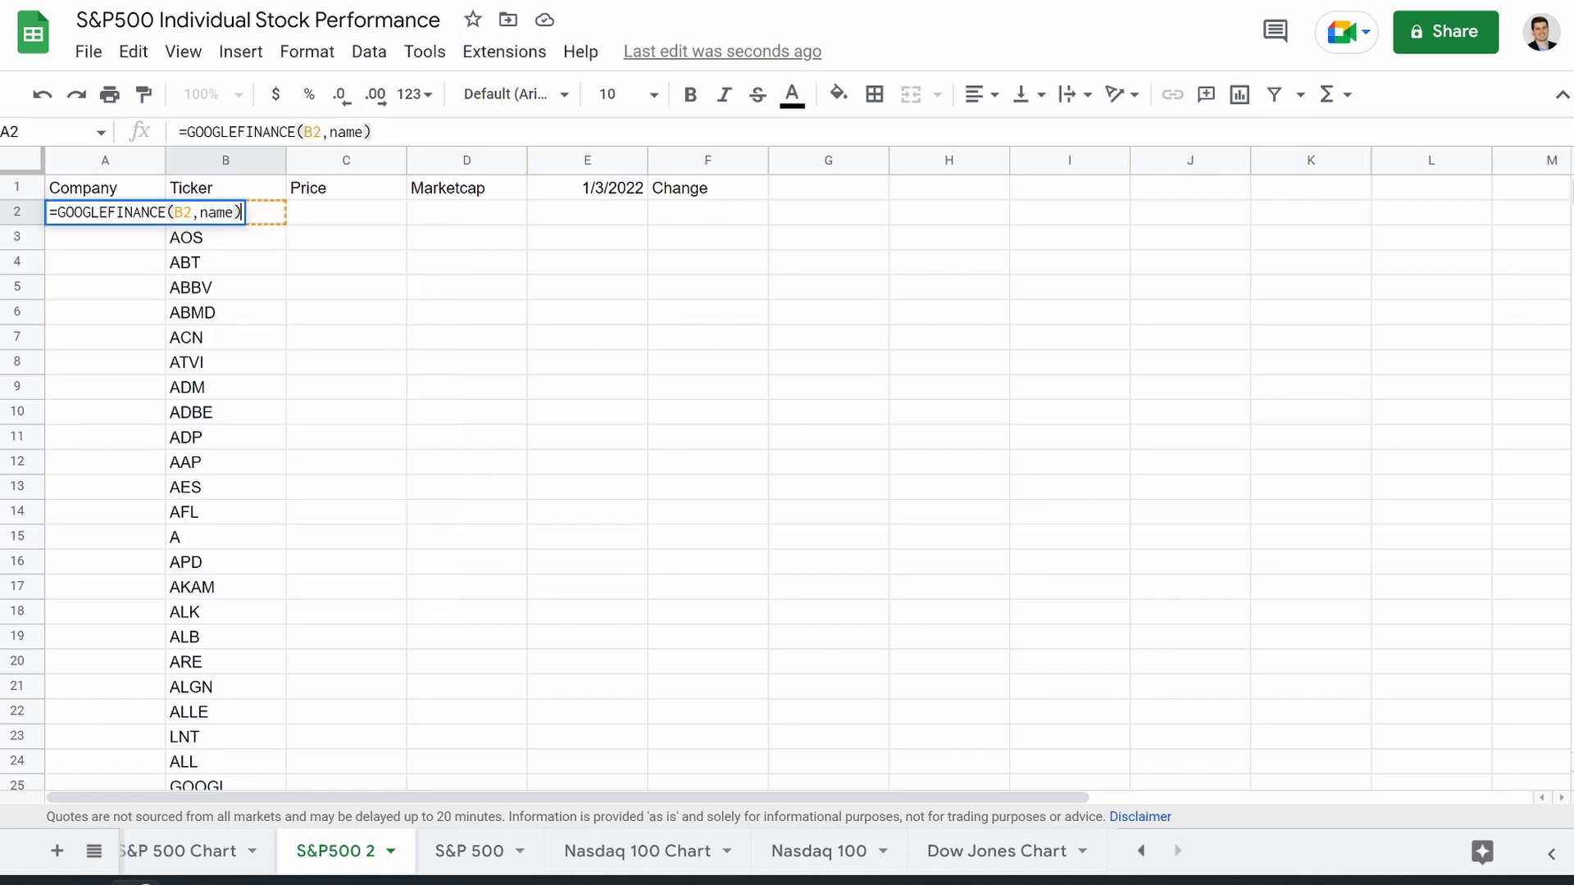
pyautogui.press('BackSpace')
pyautogui.press('BackSpace')
pyautogui.press('BackSpace')
pyautogui.press('BackSpace')
pyautogui.write('"')
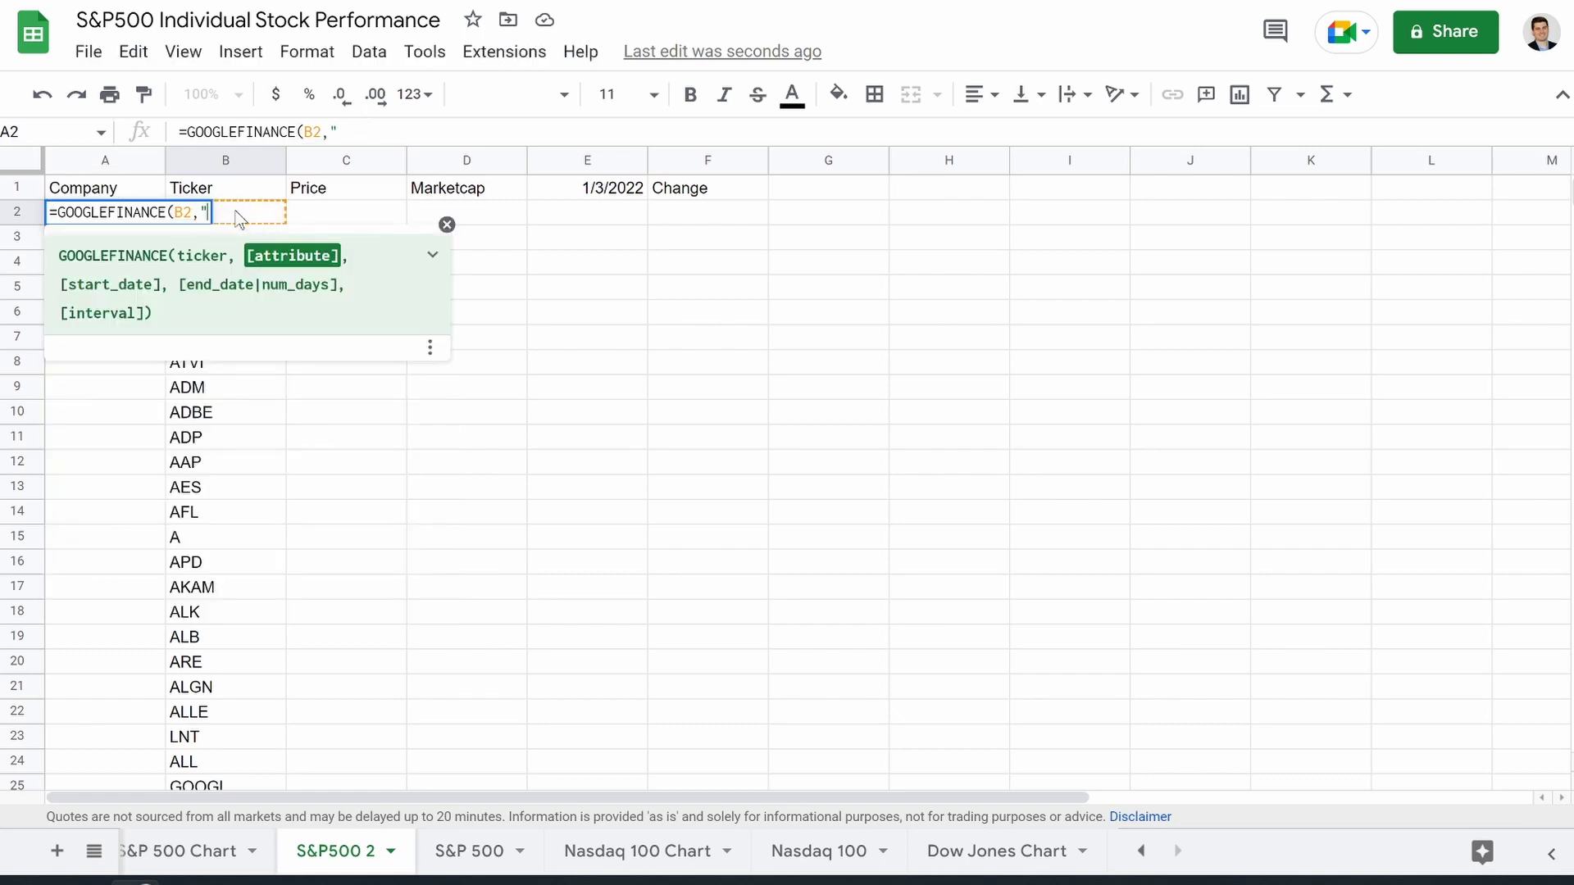
pyautogui.write('name")')
pyautogui.press('Return')
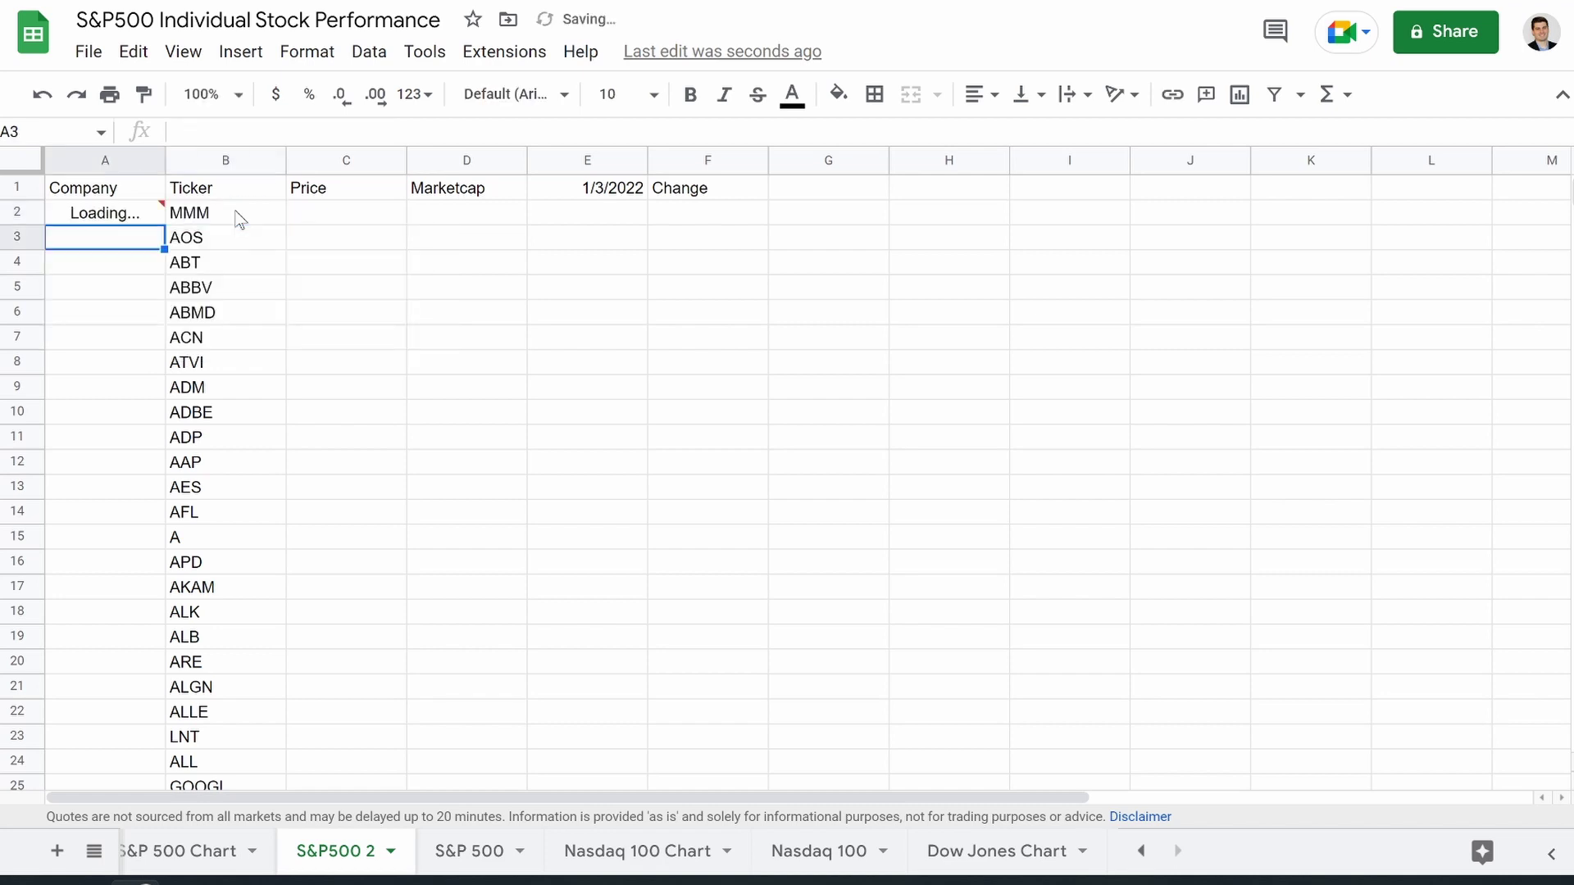
pyautogui.click(123, 215)
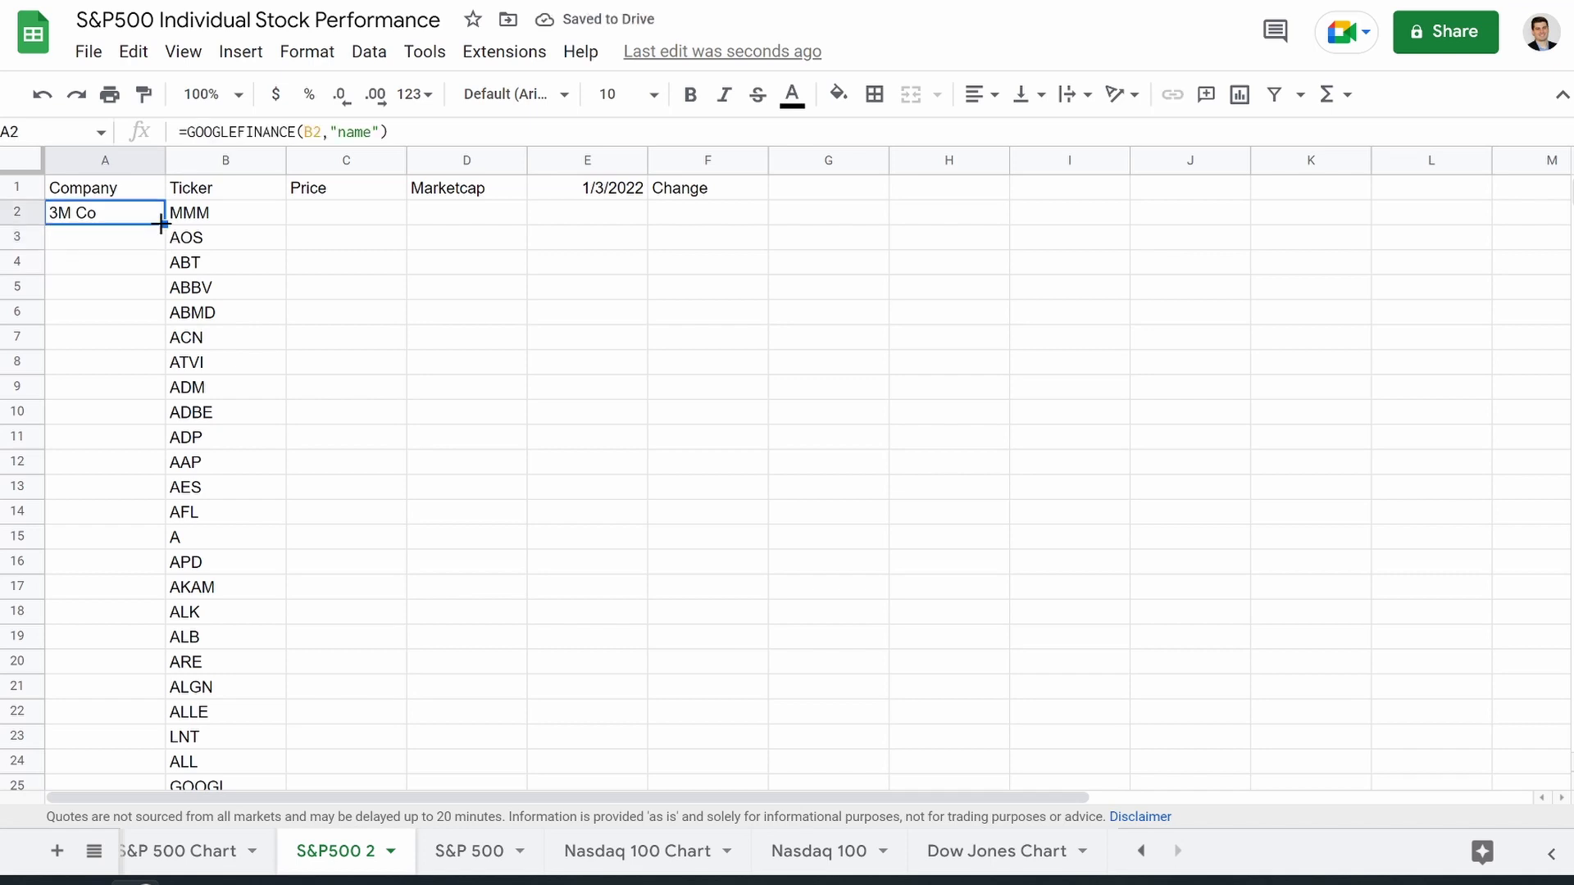
pyautogui.doubleClick(162, 223)
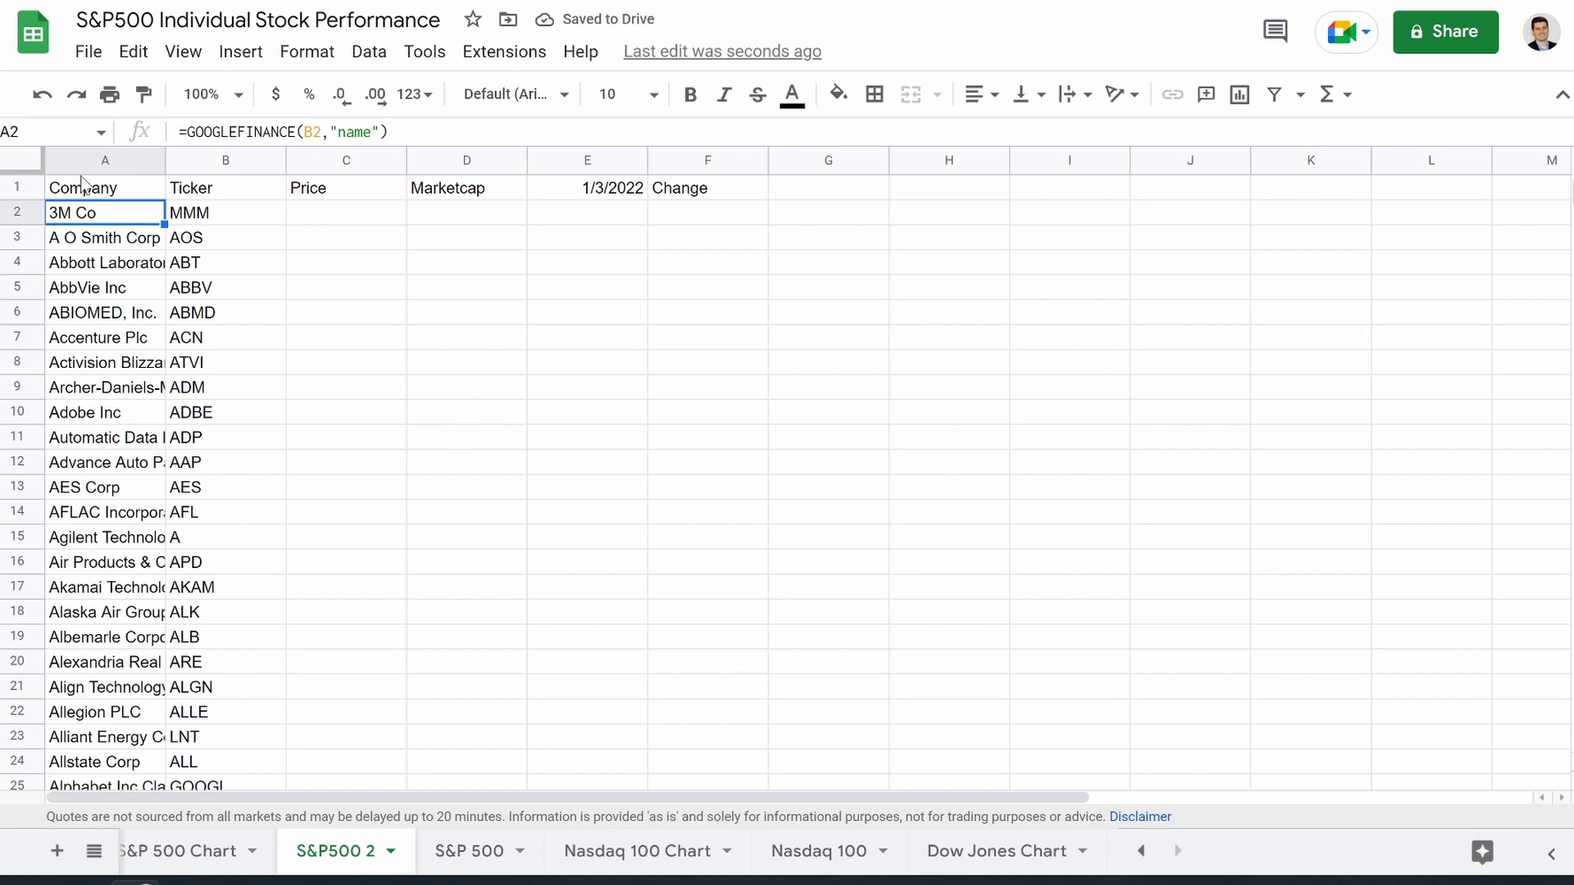
# Step: Fill the Price column with =GOOGLEFINANCE(B2) prices and autofill it for every ticker
pyautogui.click(354, 219)
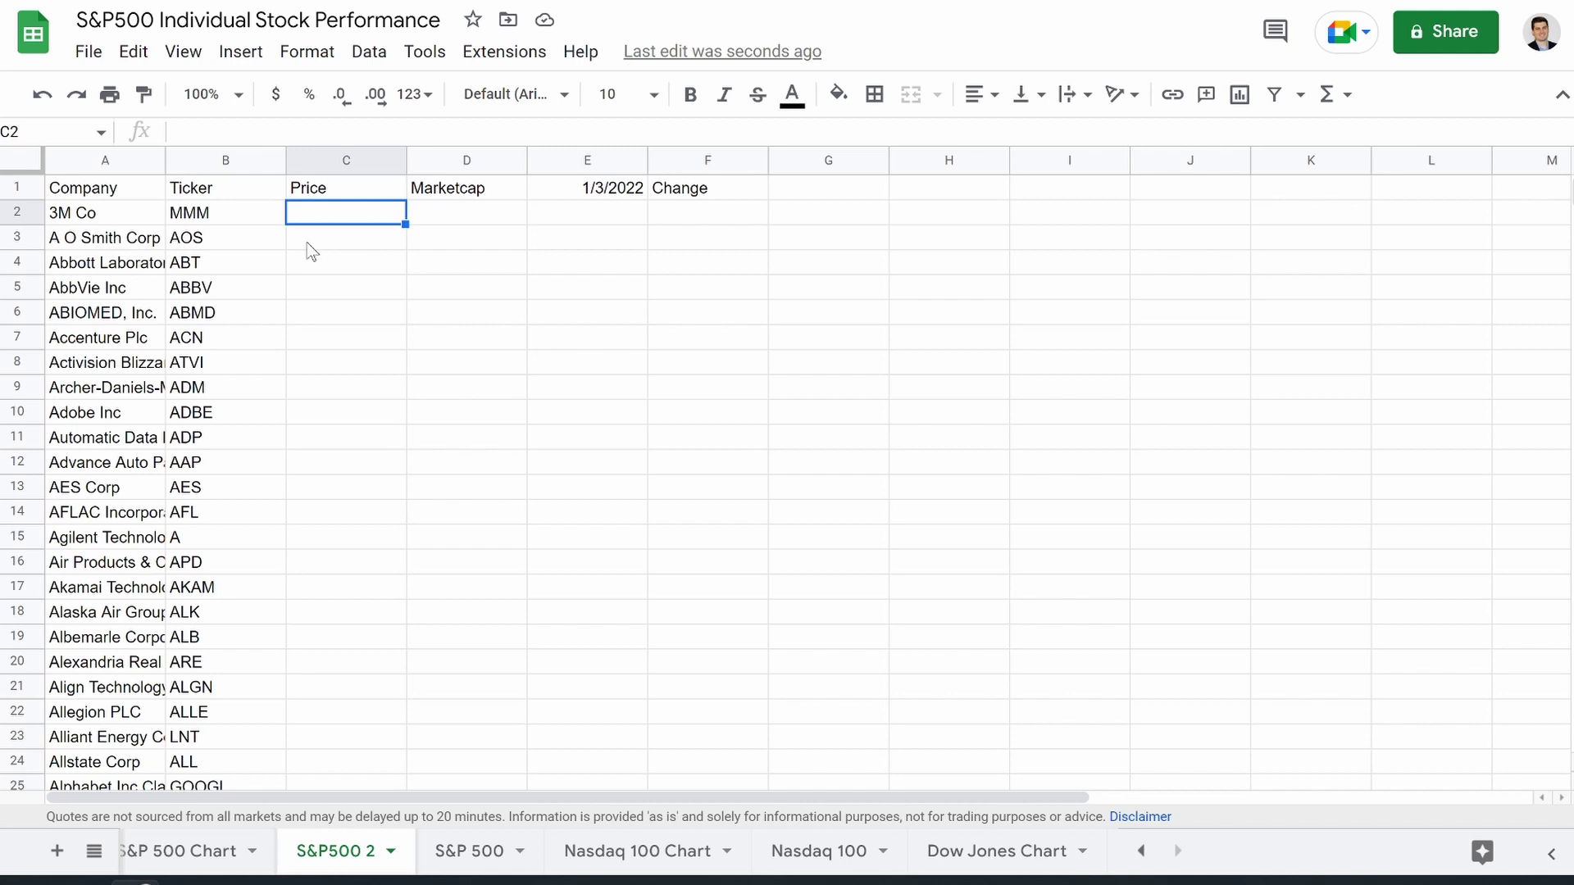
pyautogui.write('=go')
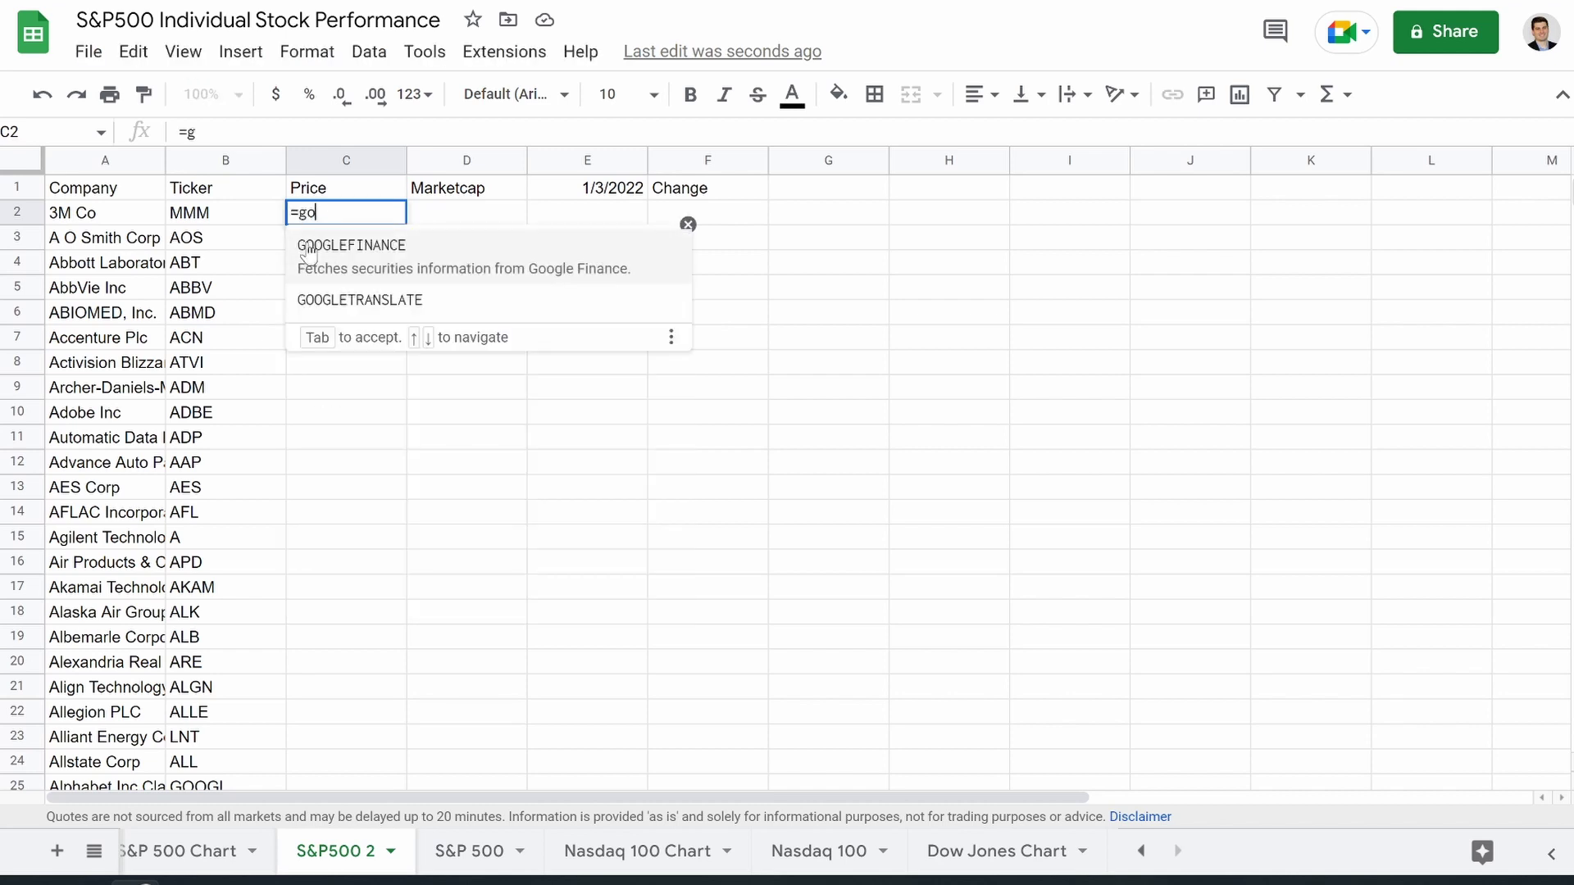
pyautogui.write('o')
pyautogui.click(312, 247)
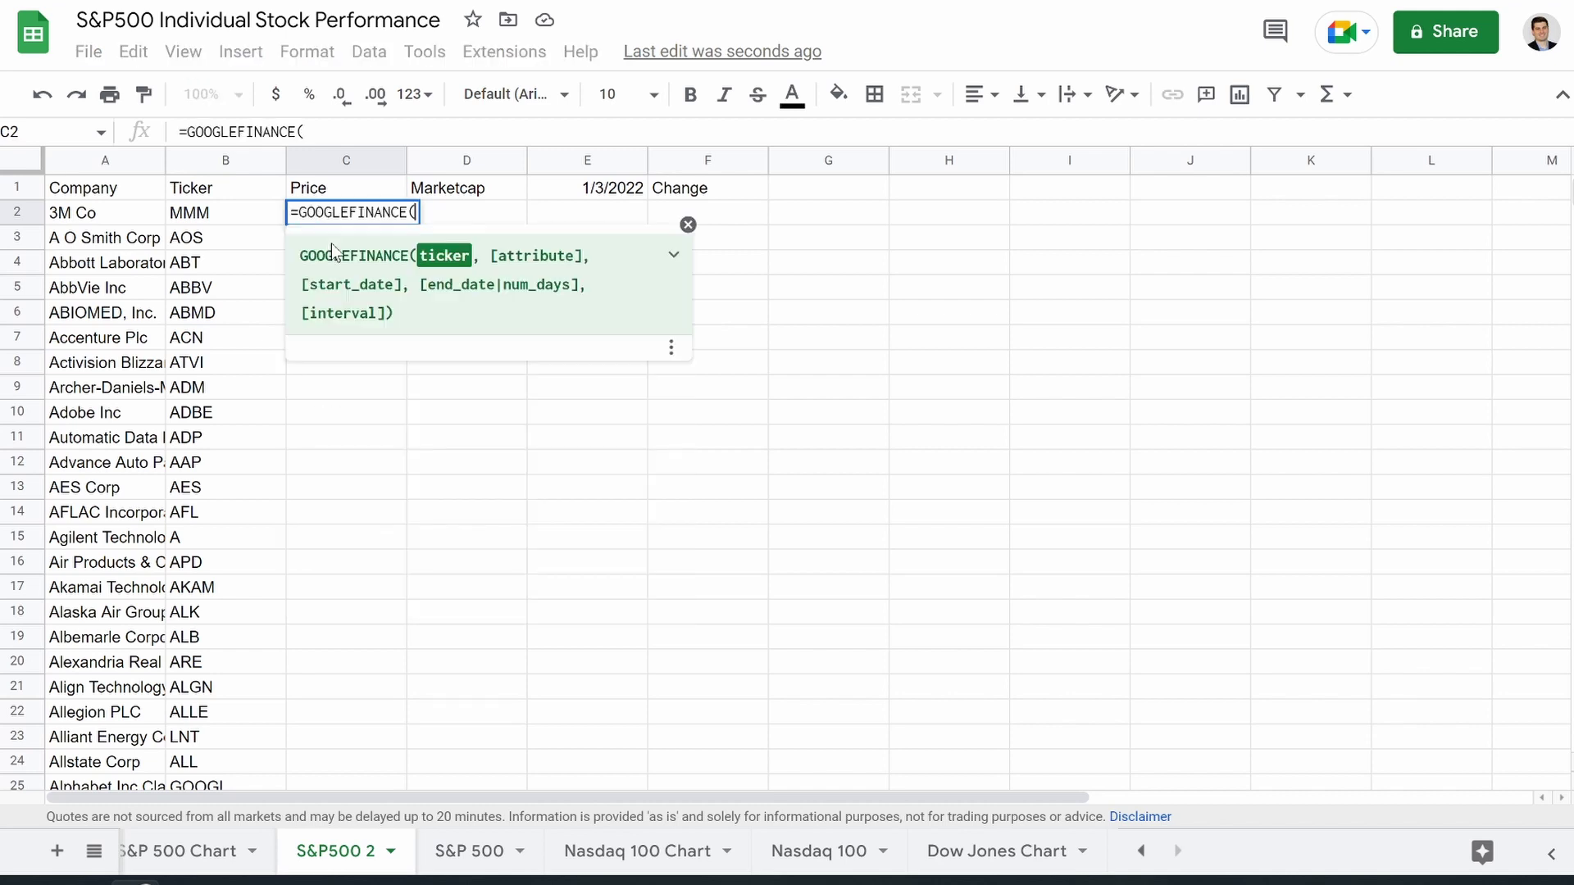
pyautogui.click(259, 217)
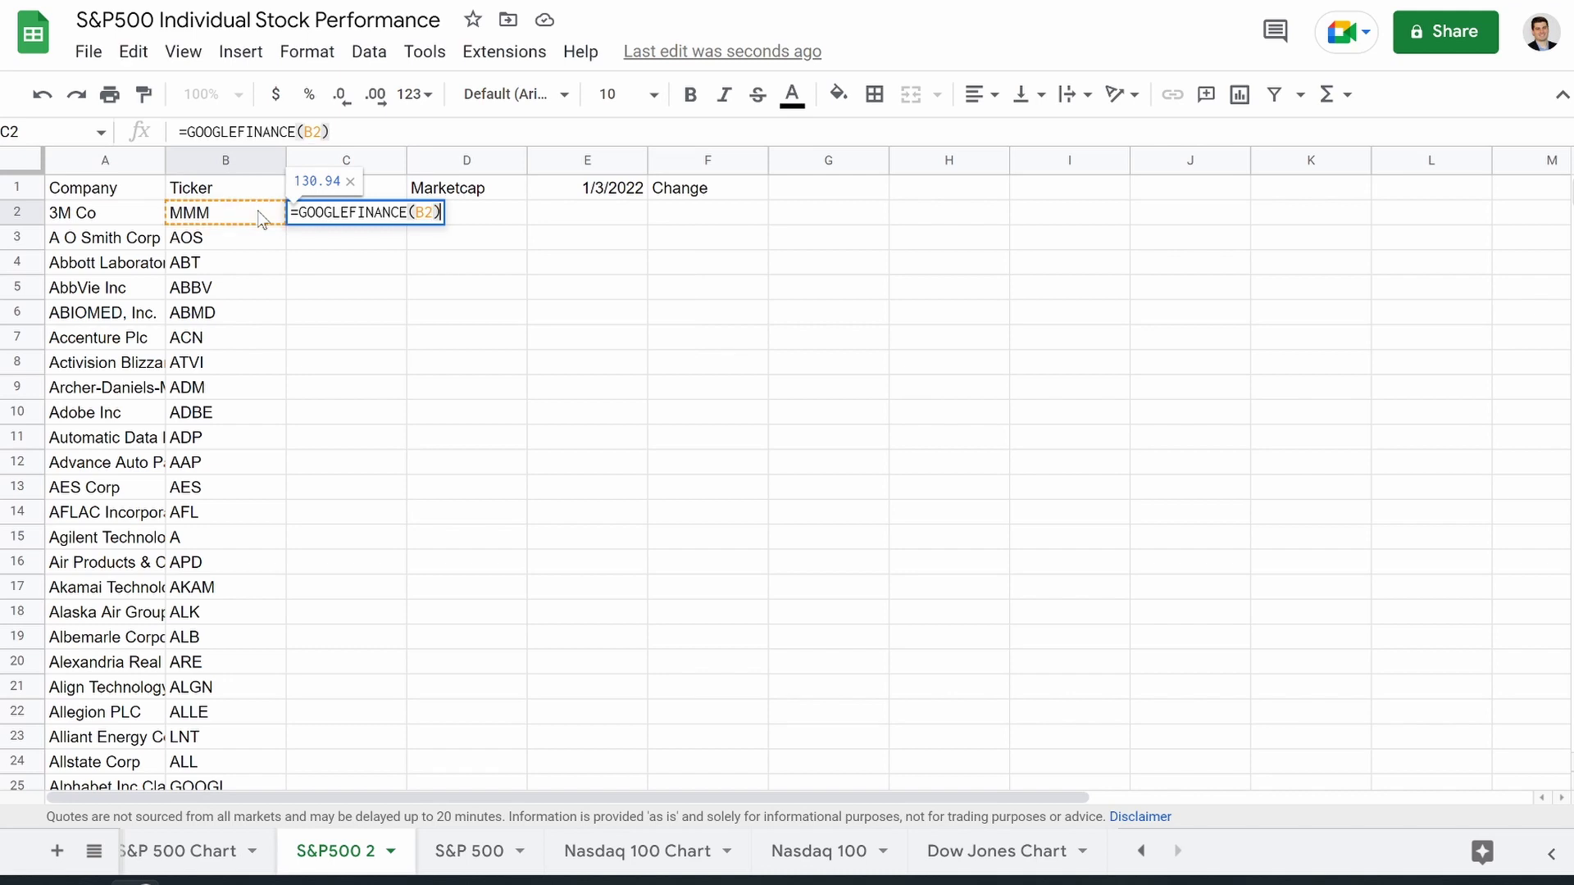
pyautogui.press('Return')
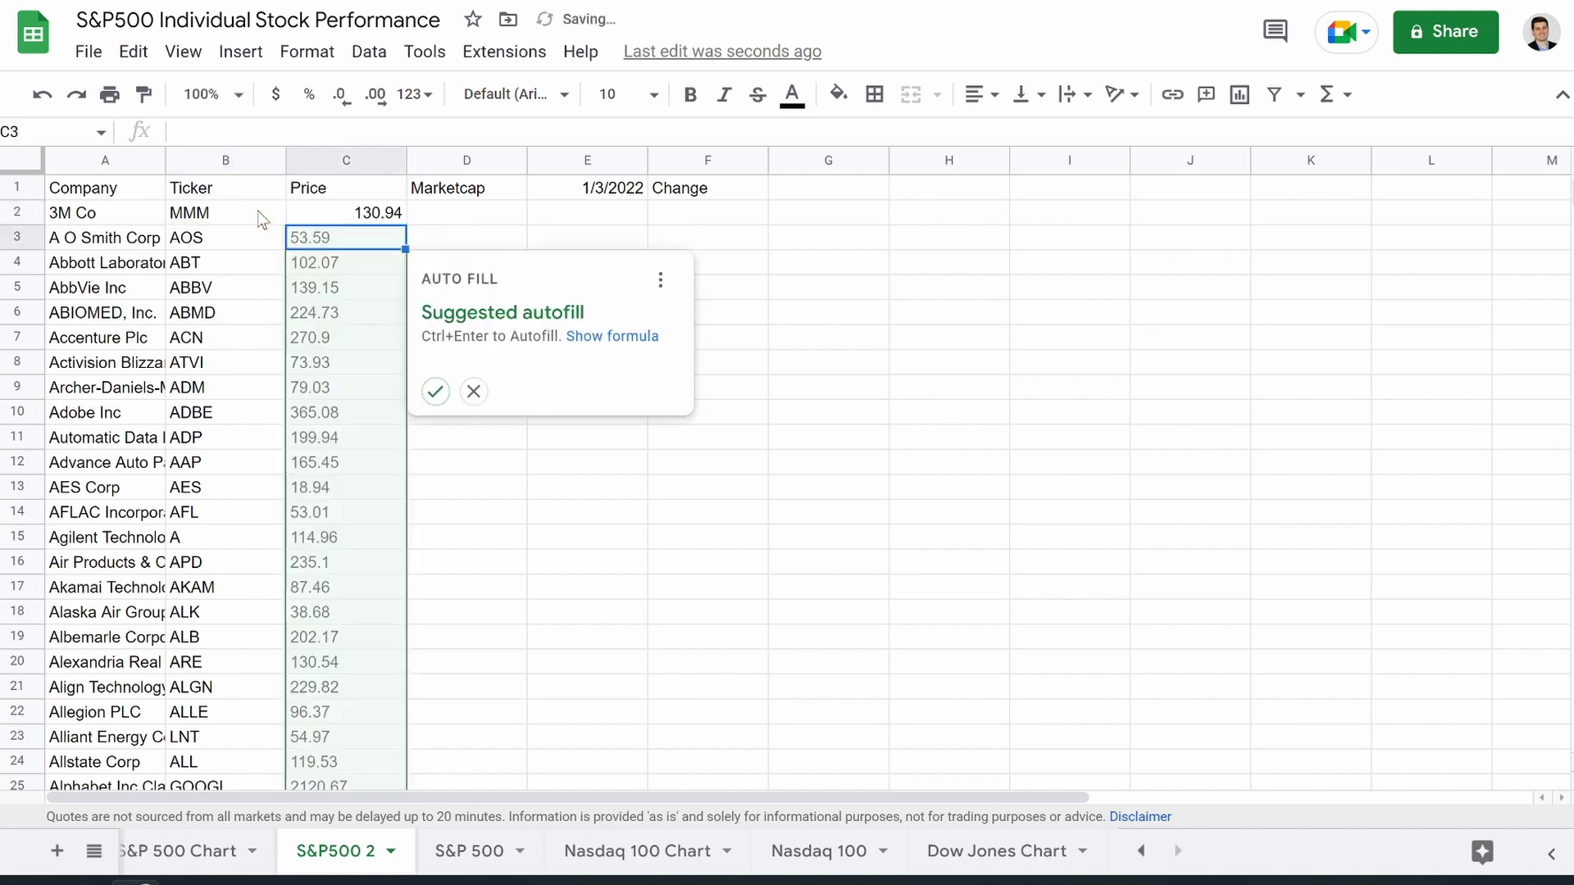
pyautogui.click(435, 391)
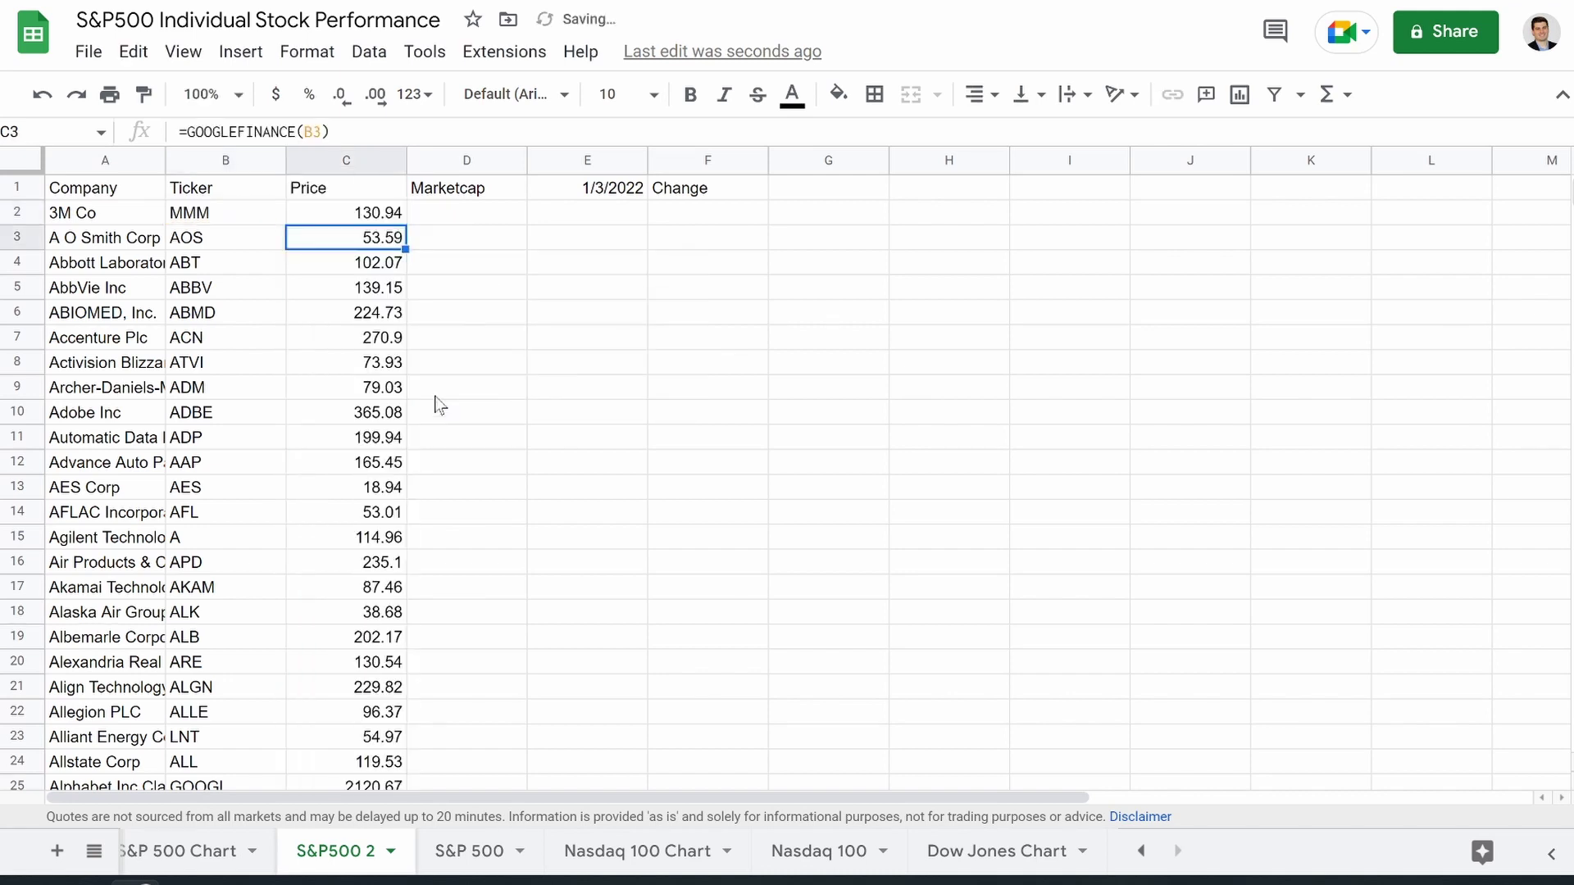
# Step: Enter =GOOGLEFINANCE(B2,"Marketcap") in D2 and autofill it down the Marketcap column
pyautogui.click(454, 214)
pyautogui.write('=goog')
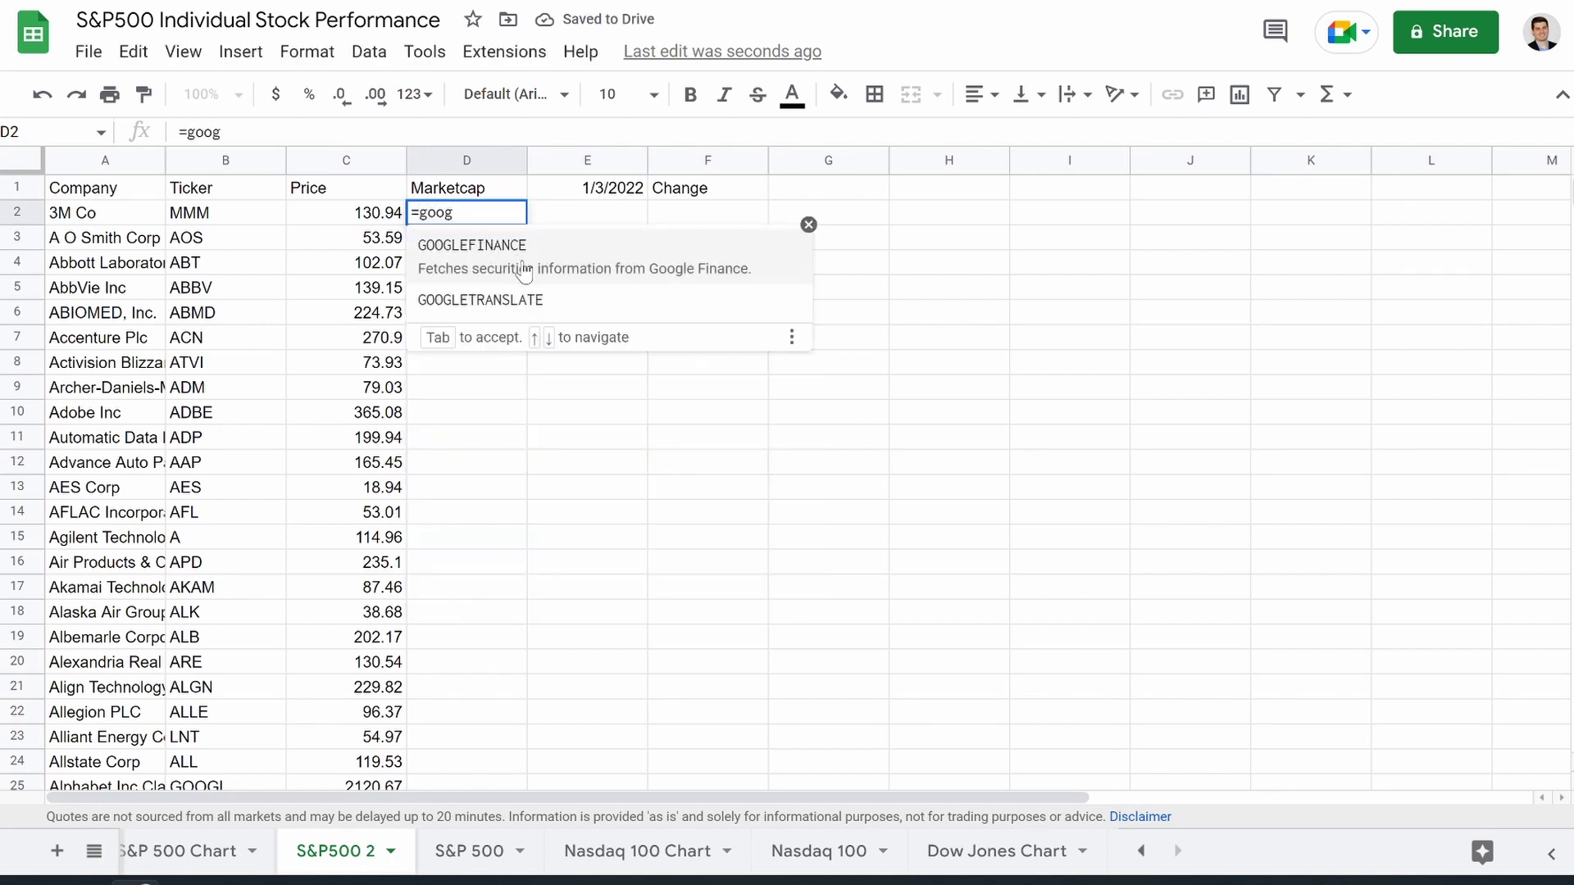
pyautogui.press('Tab')
pyautogui.click(242, 211)
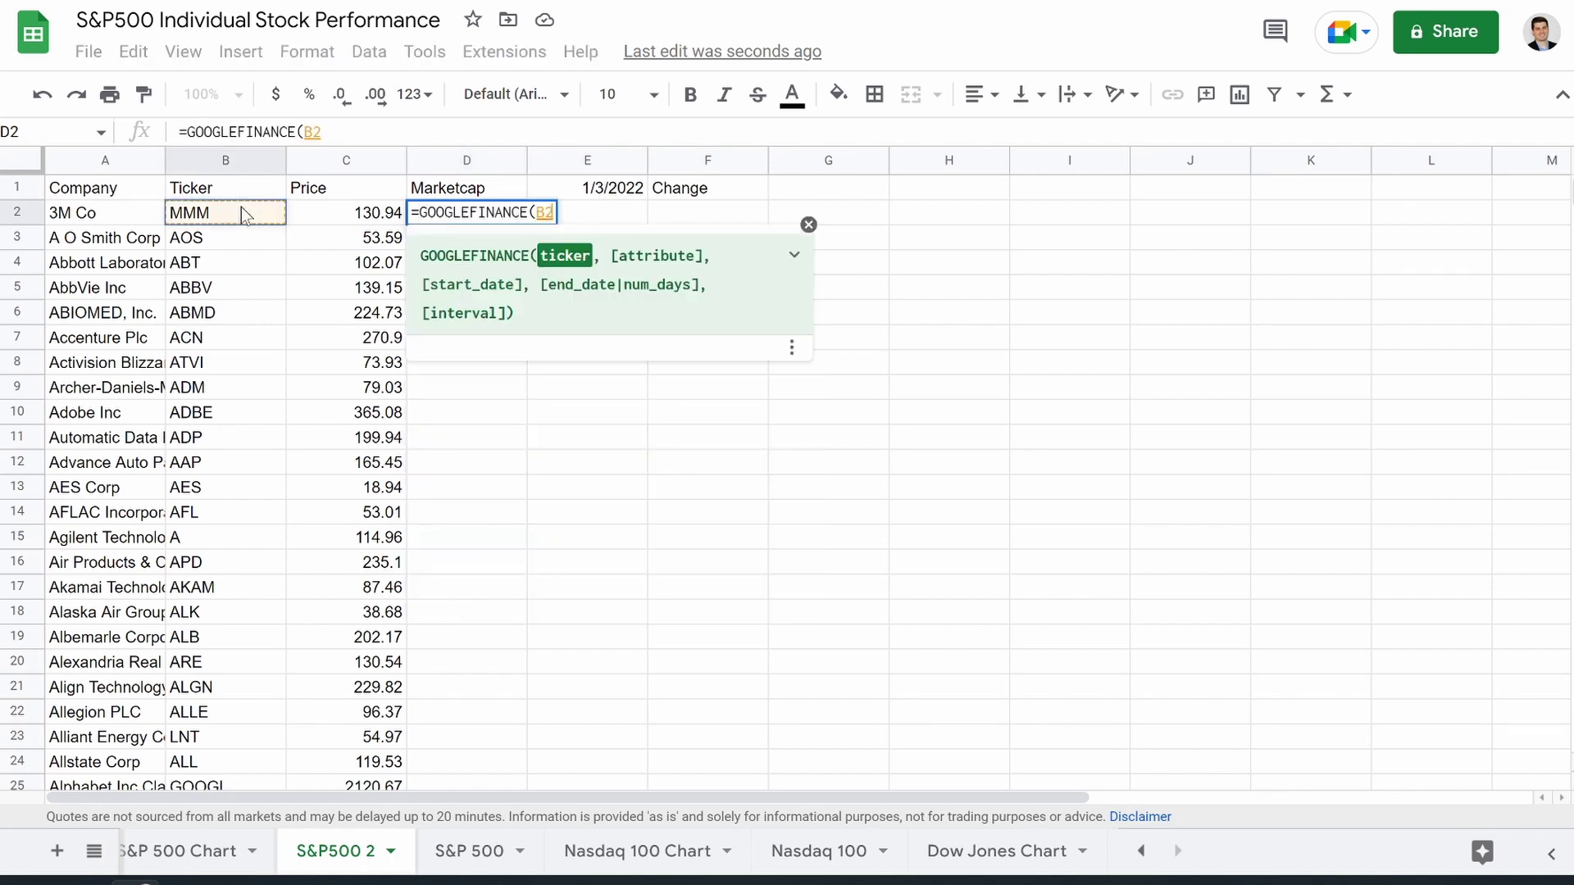
pyautogui.write(',"Marketcap")')
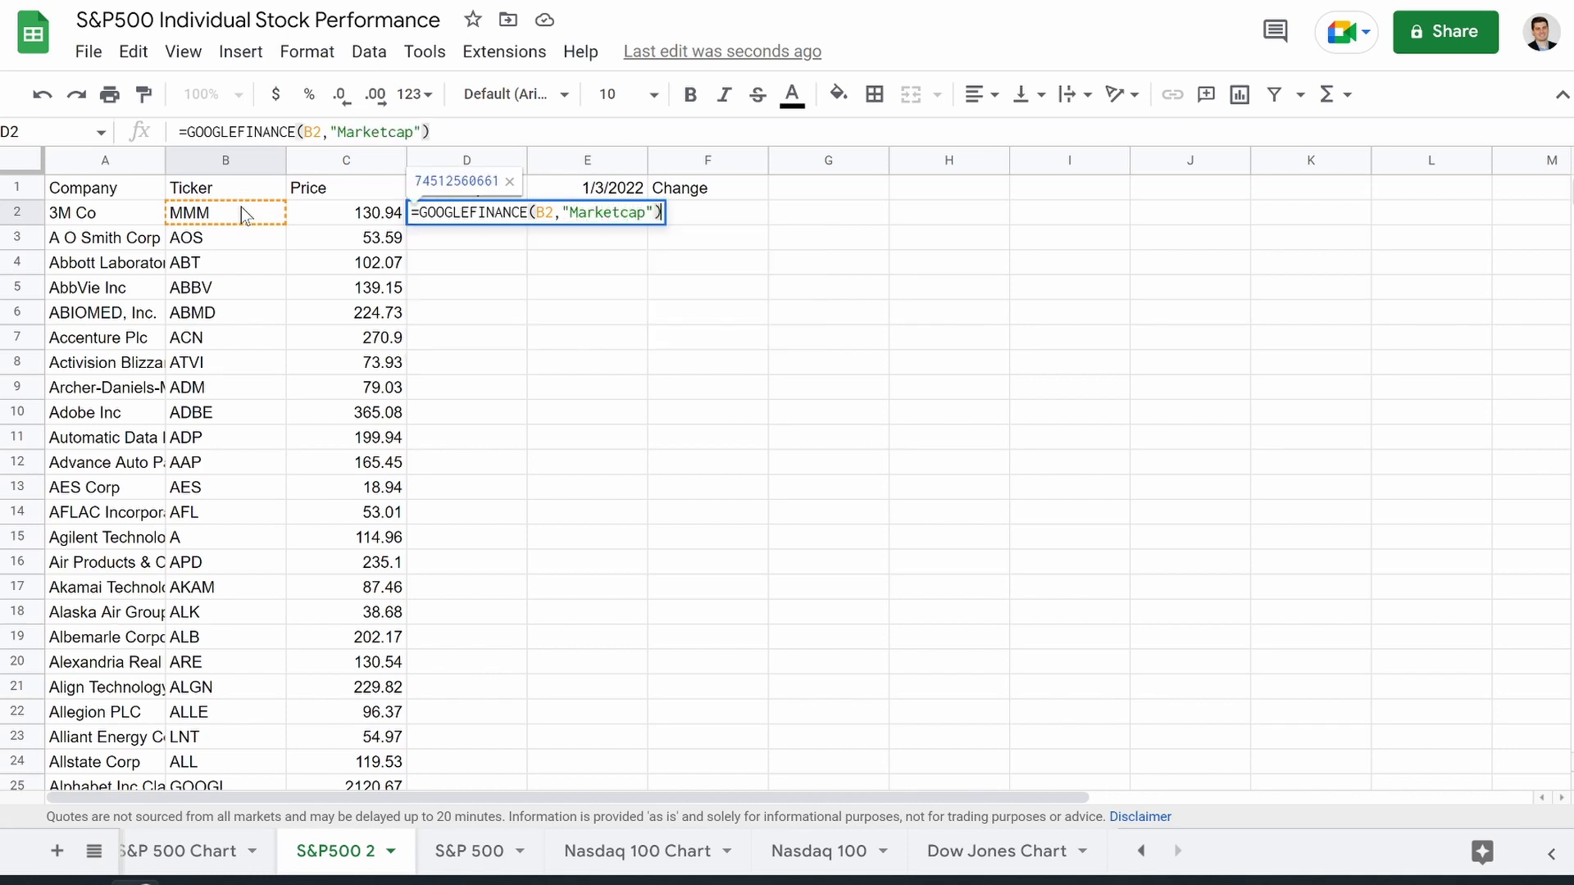
pyautogui.press('Return')
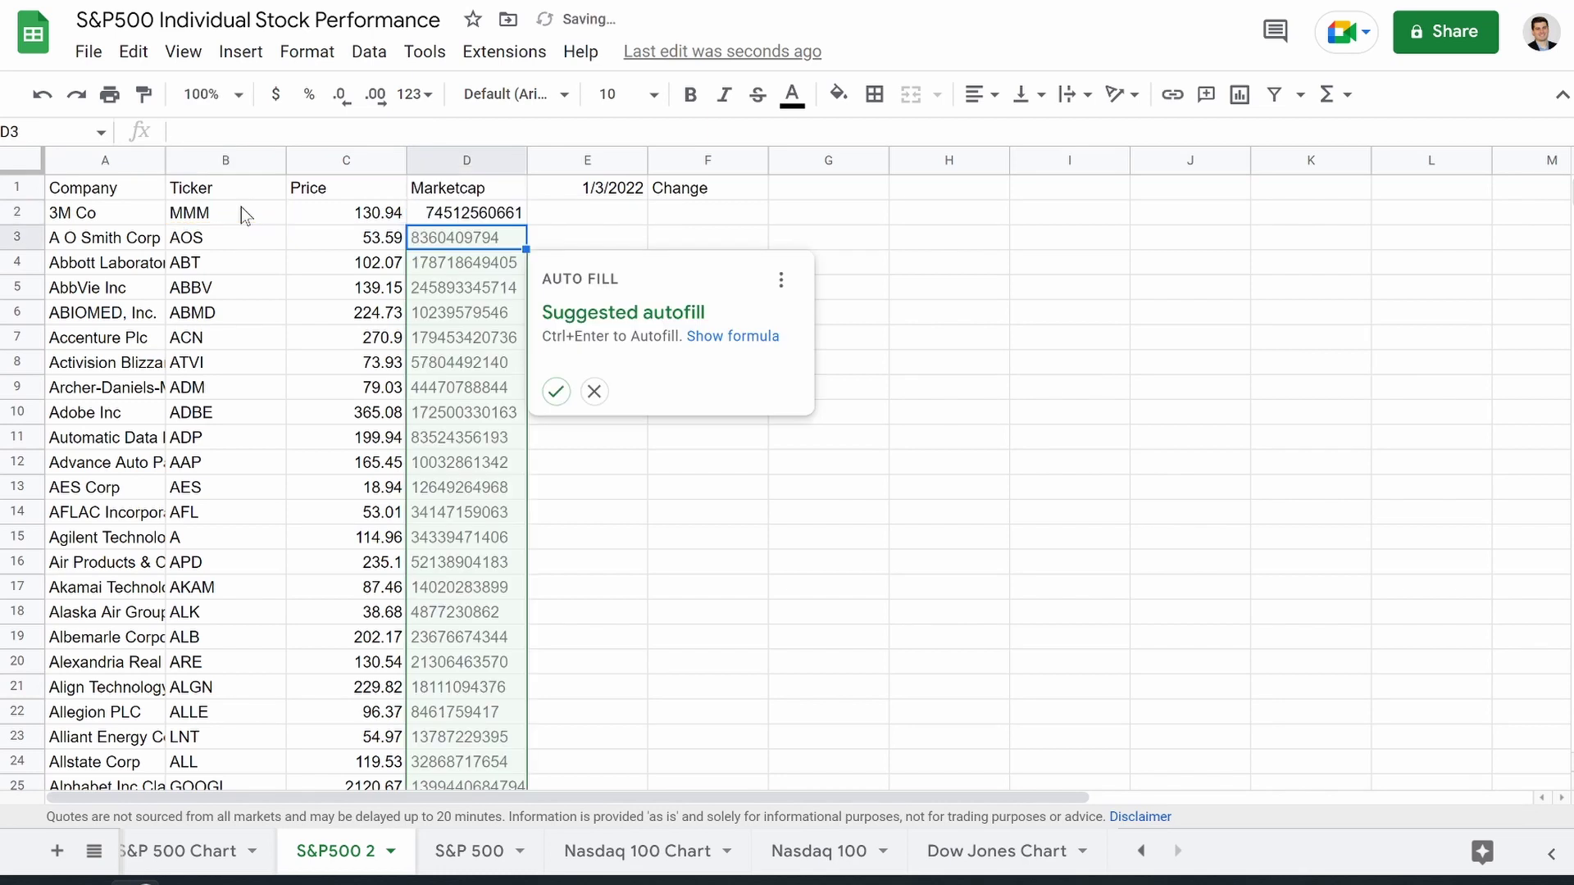
pyautogui.click(557, 393)
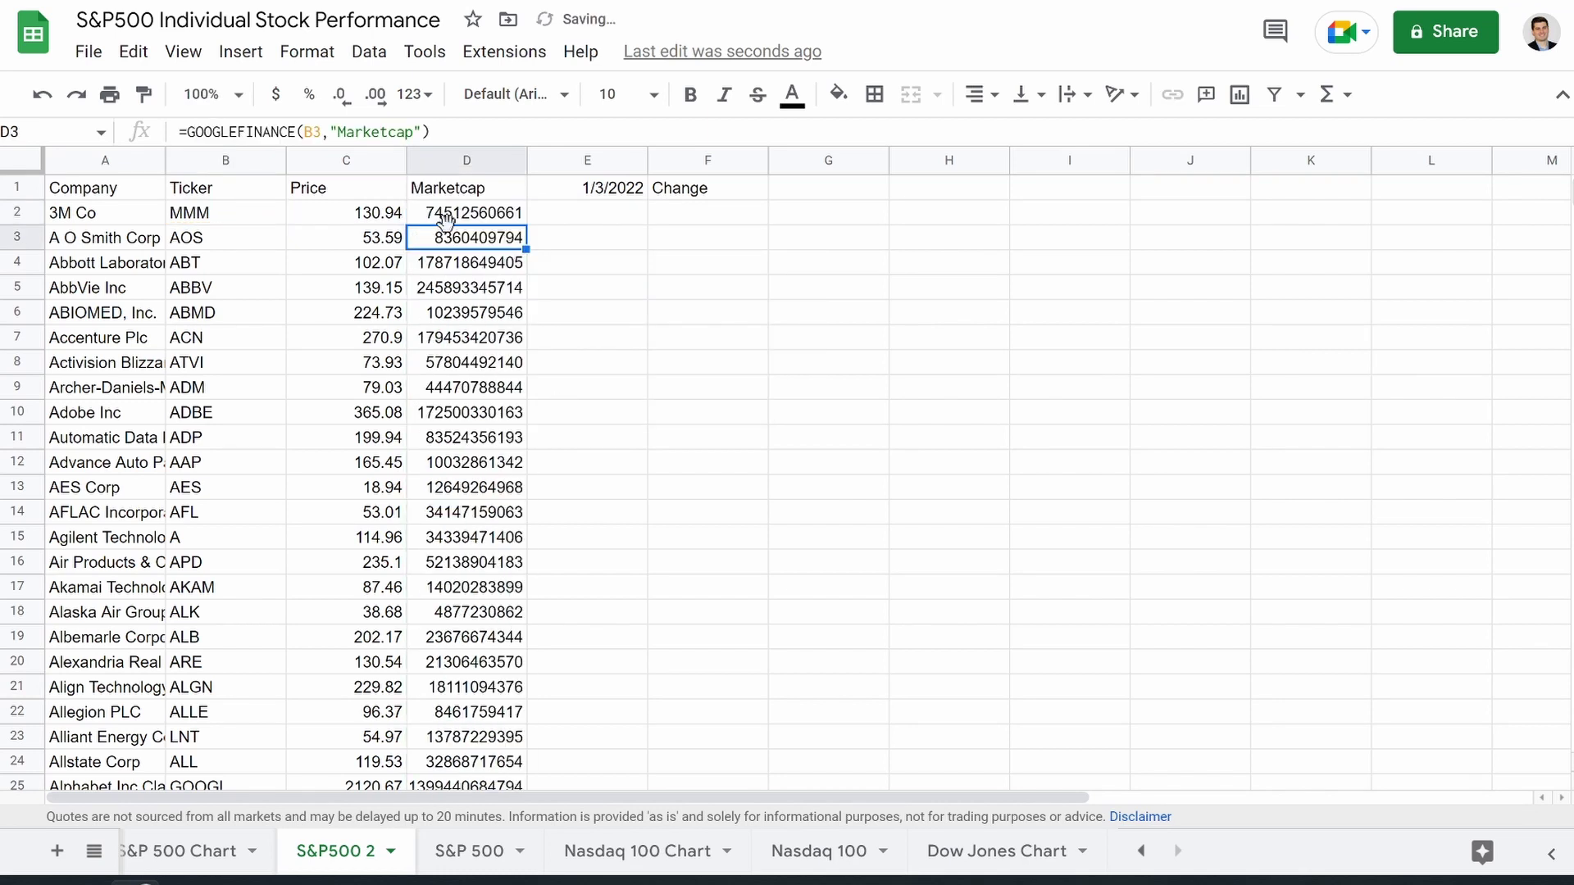
# Step: Sort the S&P 500 sheet's table by Marketcap from smallest to largest
pyautogui.click(194, 853)
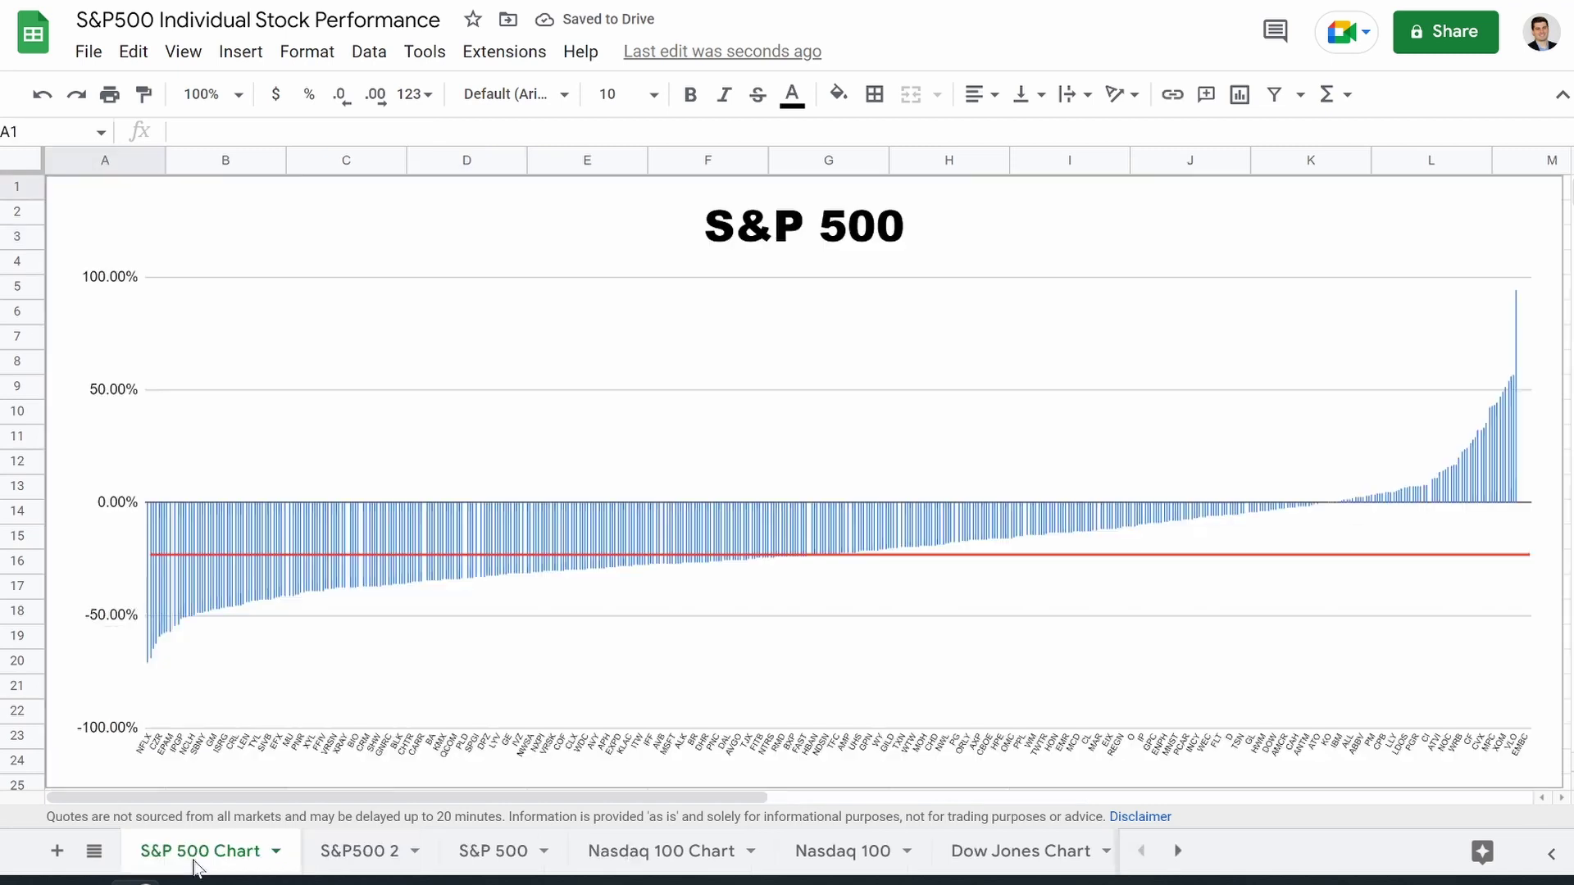
pyautogui.click(515, 856)
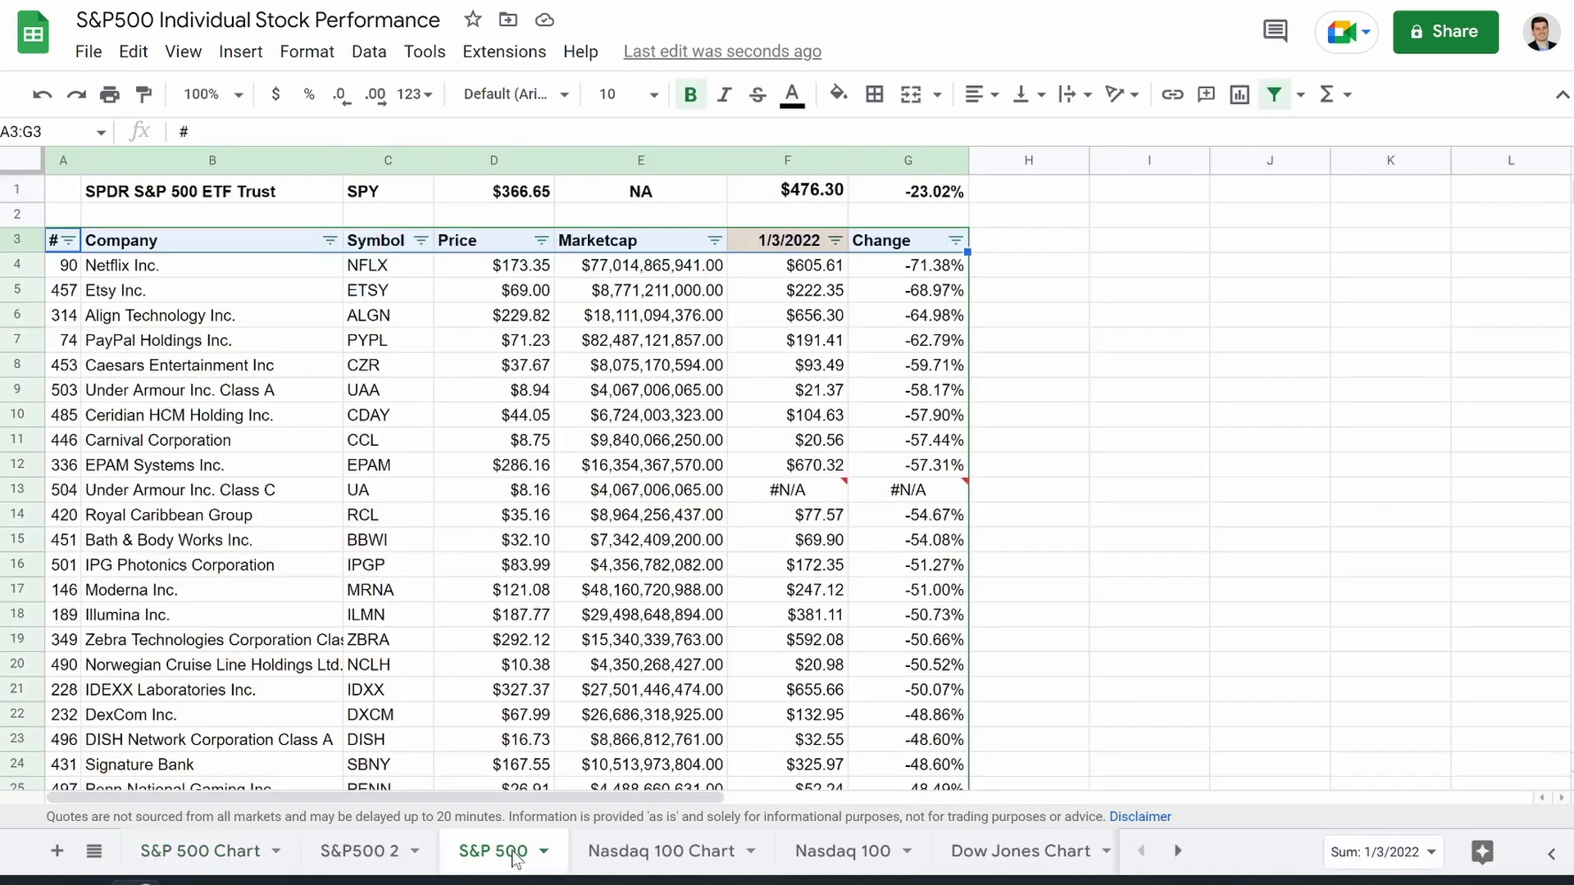
pyautogui.click(713, 316)
pyautogui.click(714, 241)
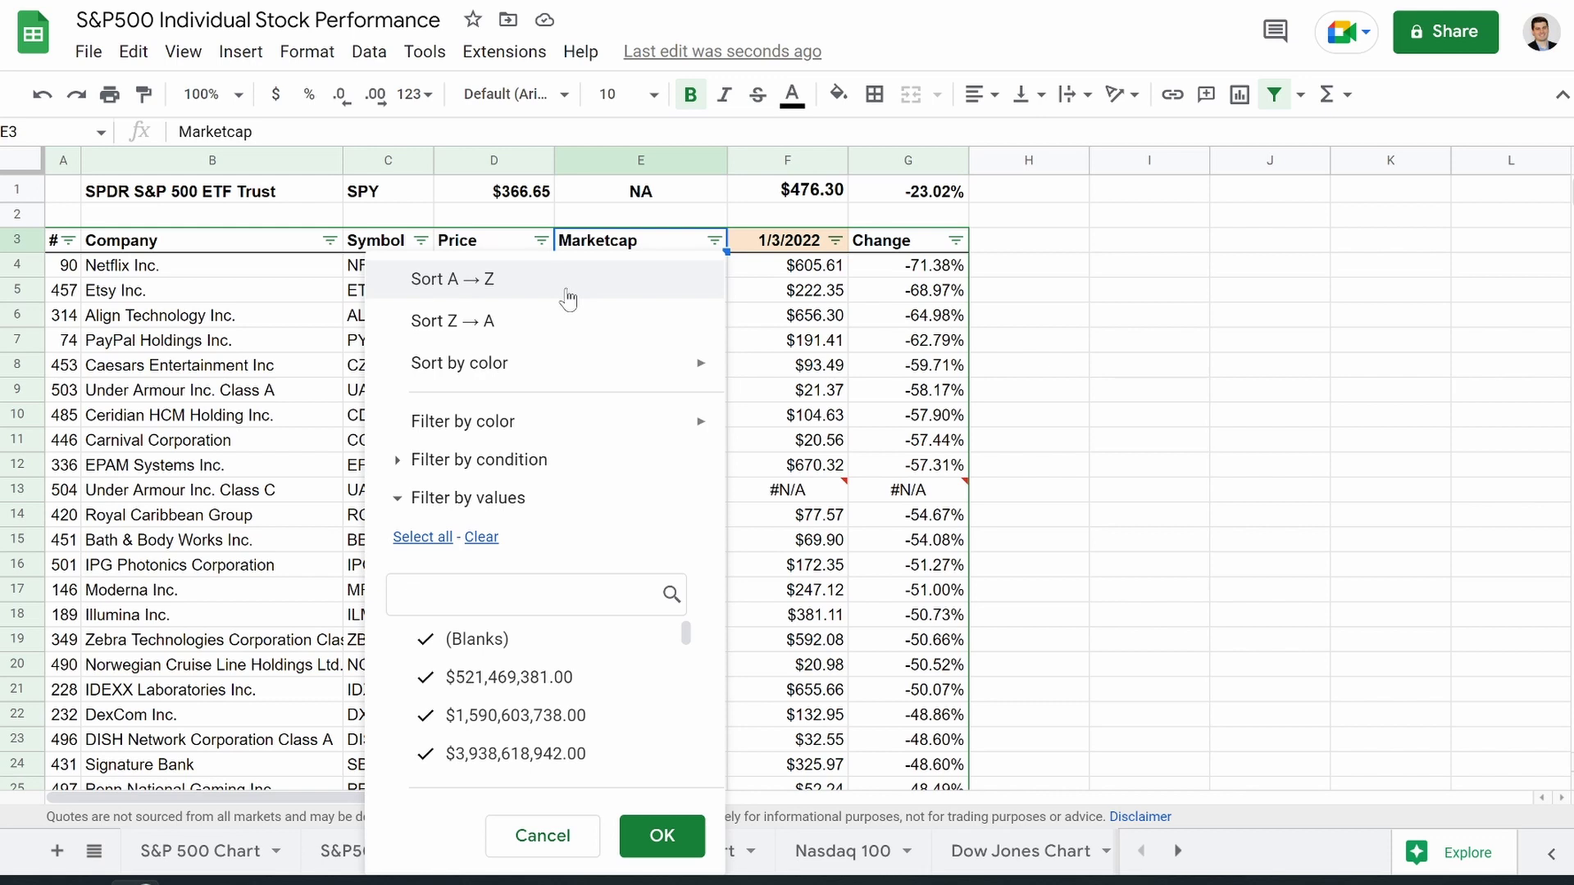
pyautogui.click(508, 280)
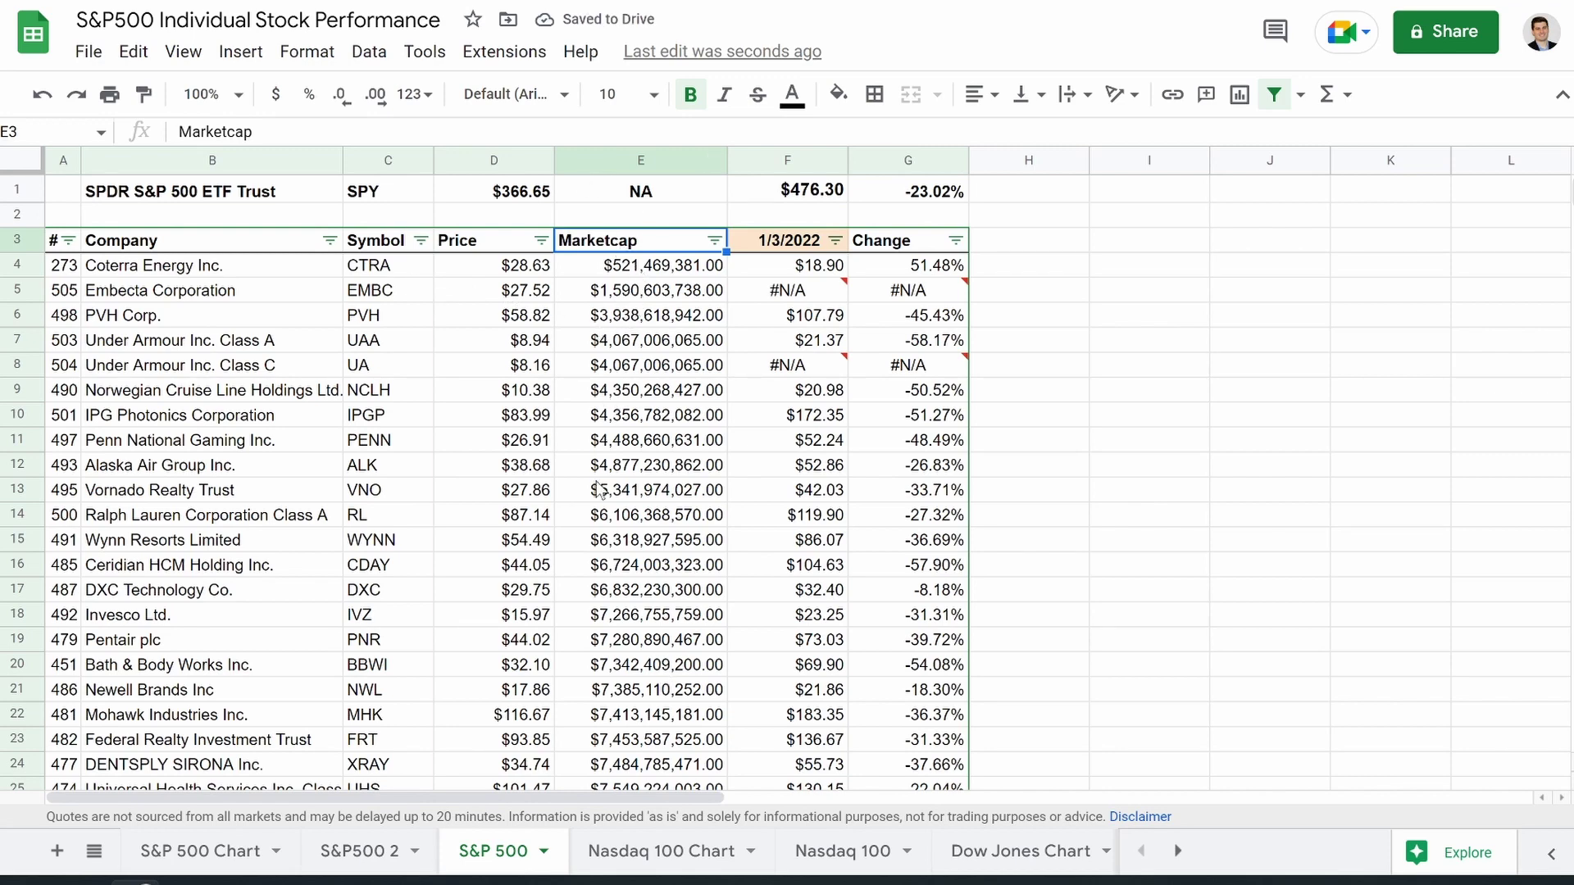
pyautogui.scroll(-20, 617, 596)
pyautogui.scroll(20, 617, 596)
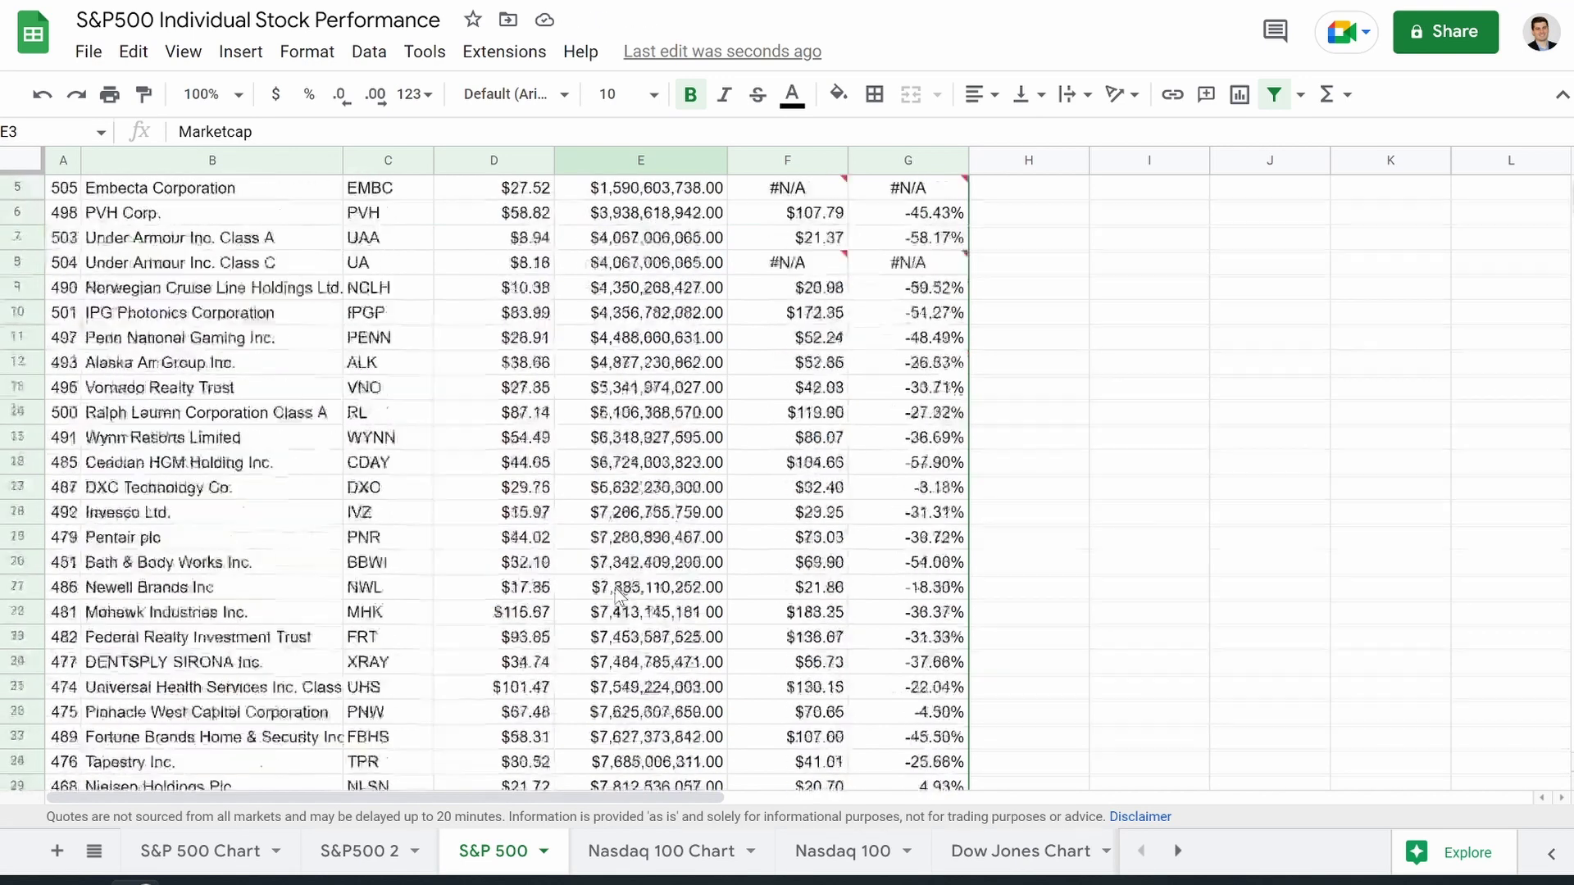
# Step: Check the reordered S&P 500 Chart, then go back to the S&P500 2 sheet
pyautogui.click(227, 855)
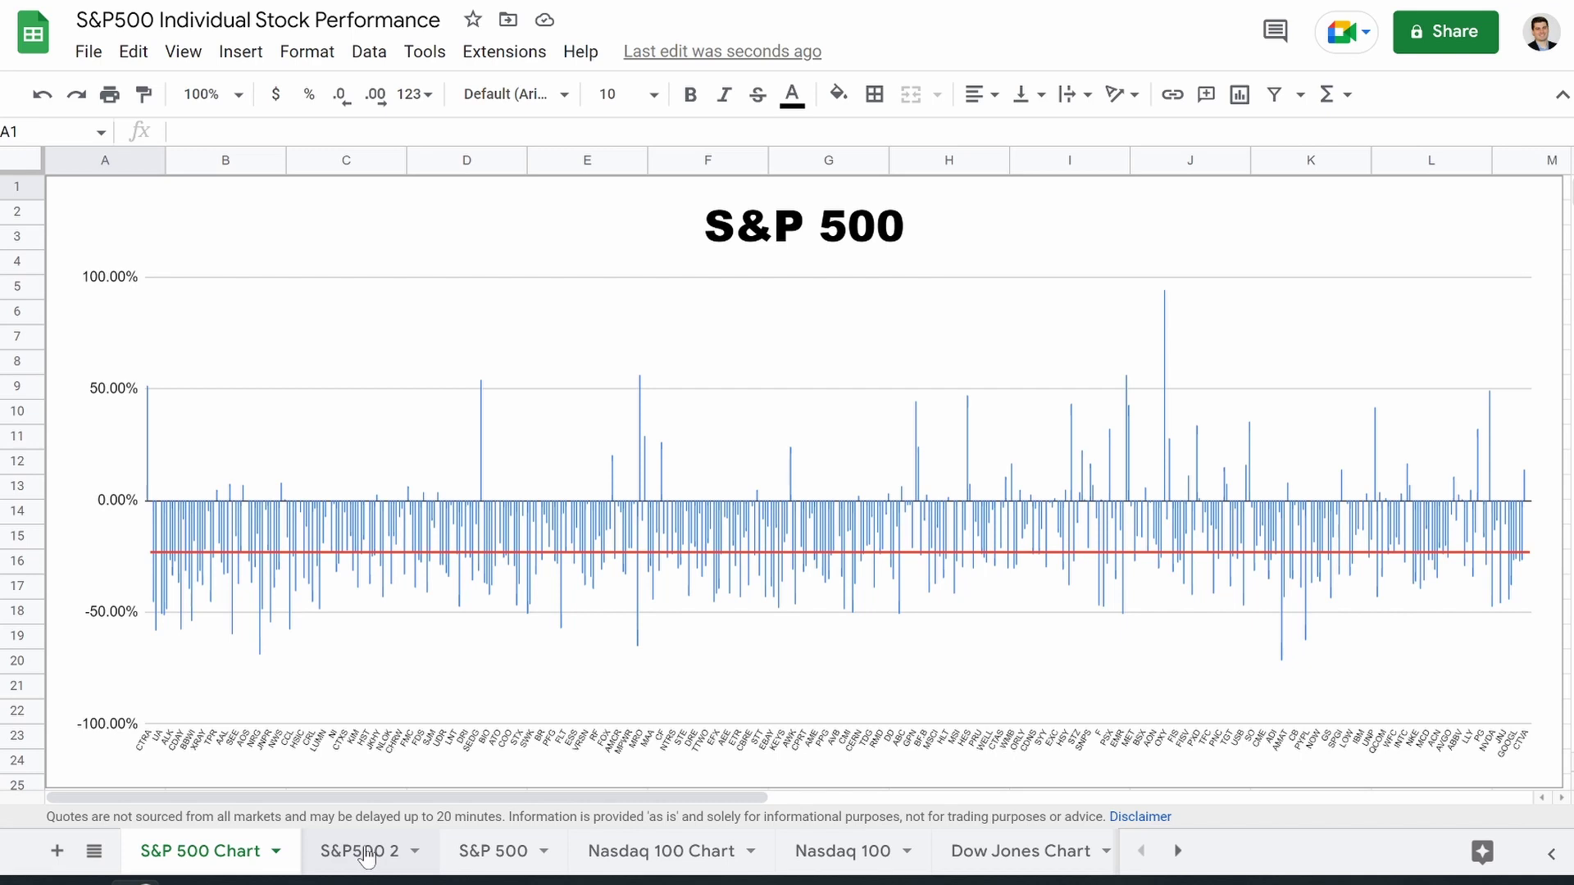
pyautogui.click(514, 855)
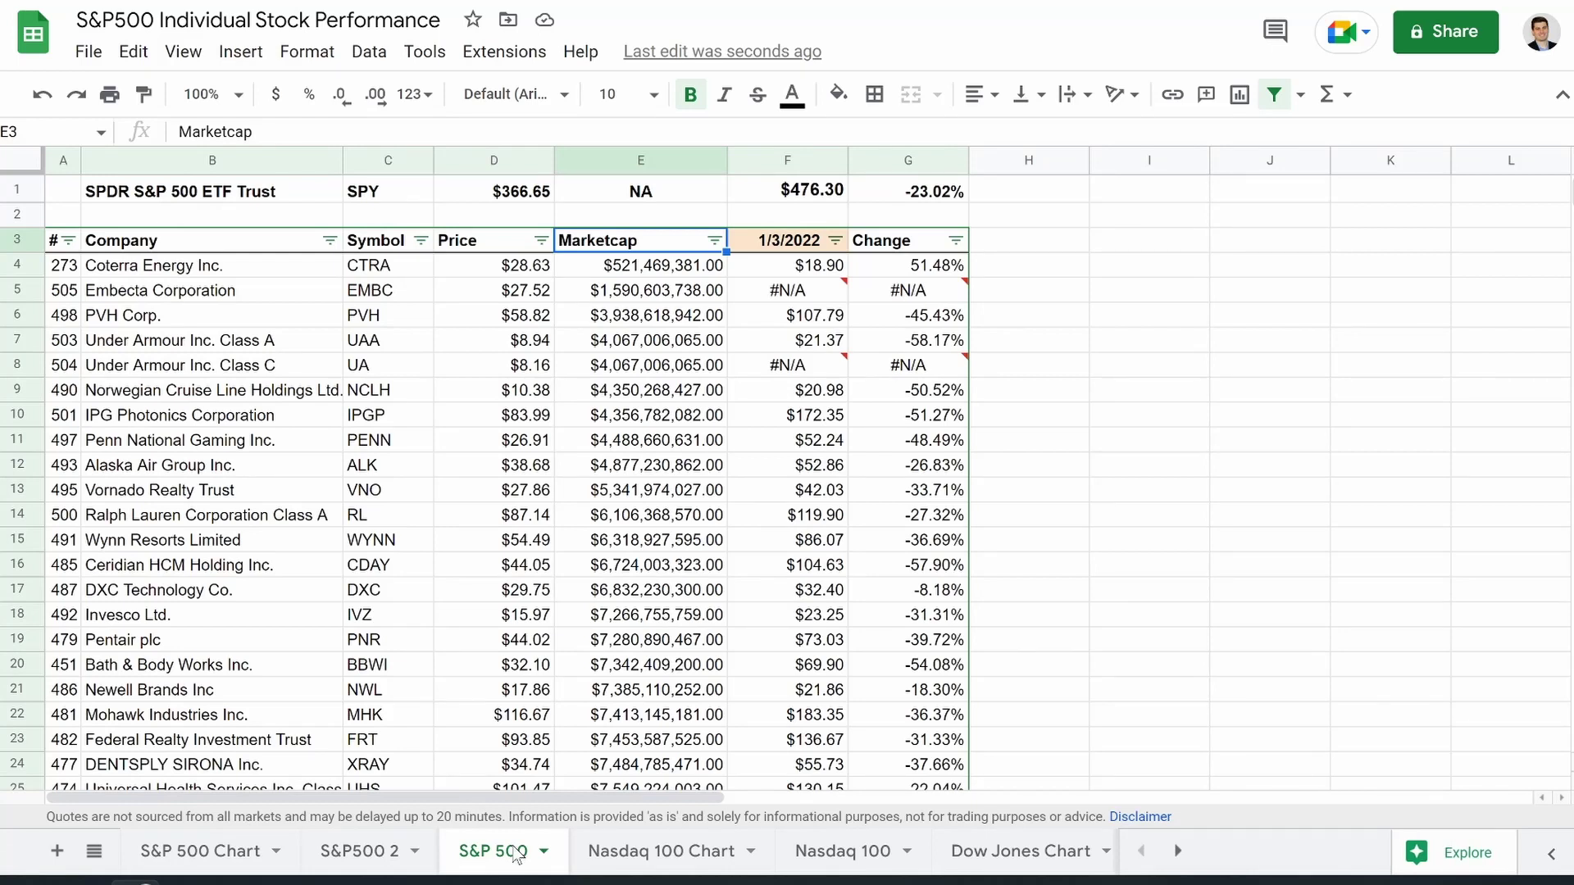
pyautogui.click(359, 858)
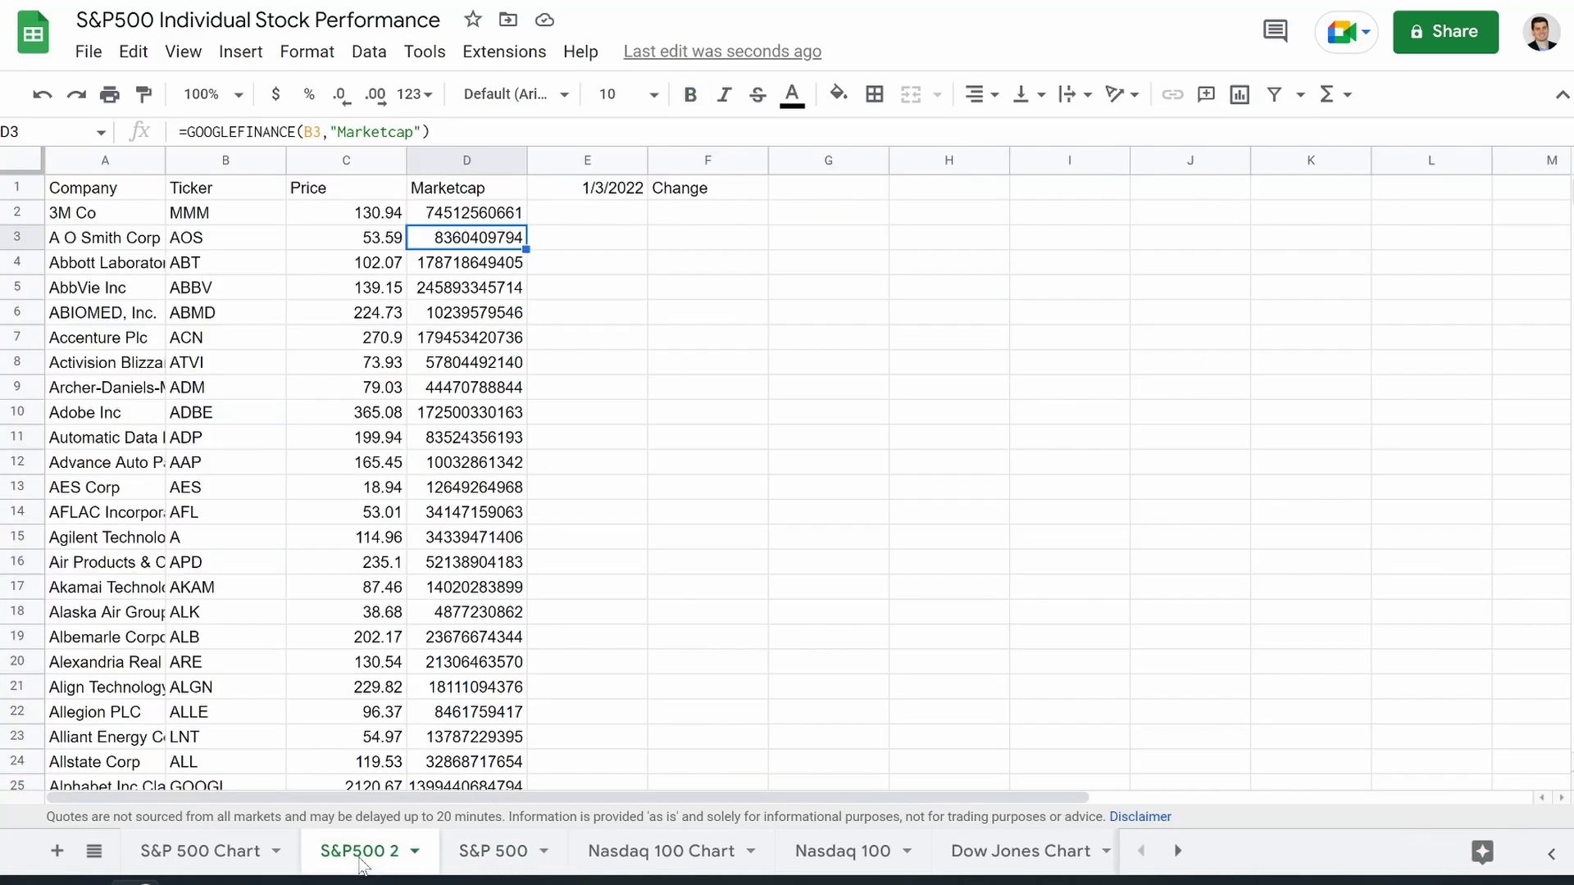
# Step: In E2, build =INDEX(GOOGLEFINANCE(B2,"open",E1),2,2) to fetch MMM's 1/3/2022 opening price
pyautogui.click(587, 193)
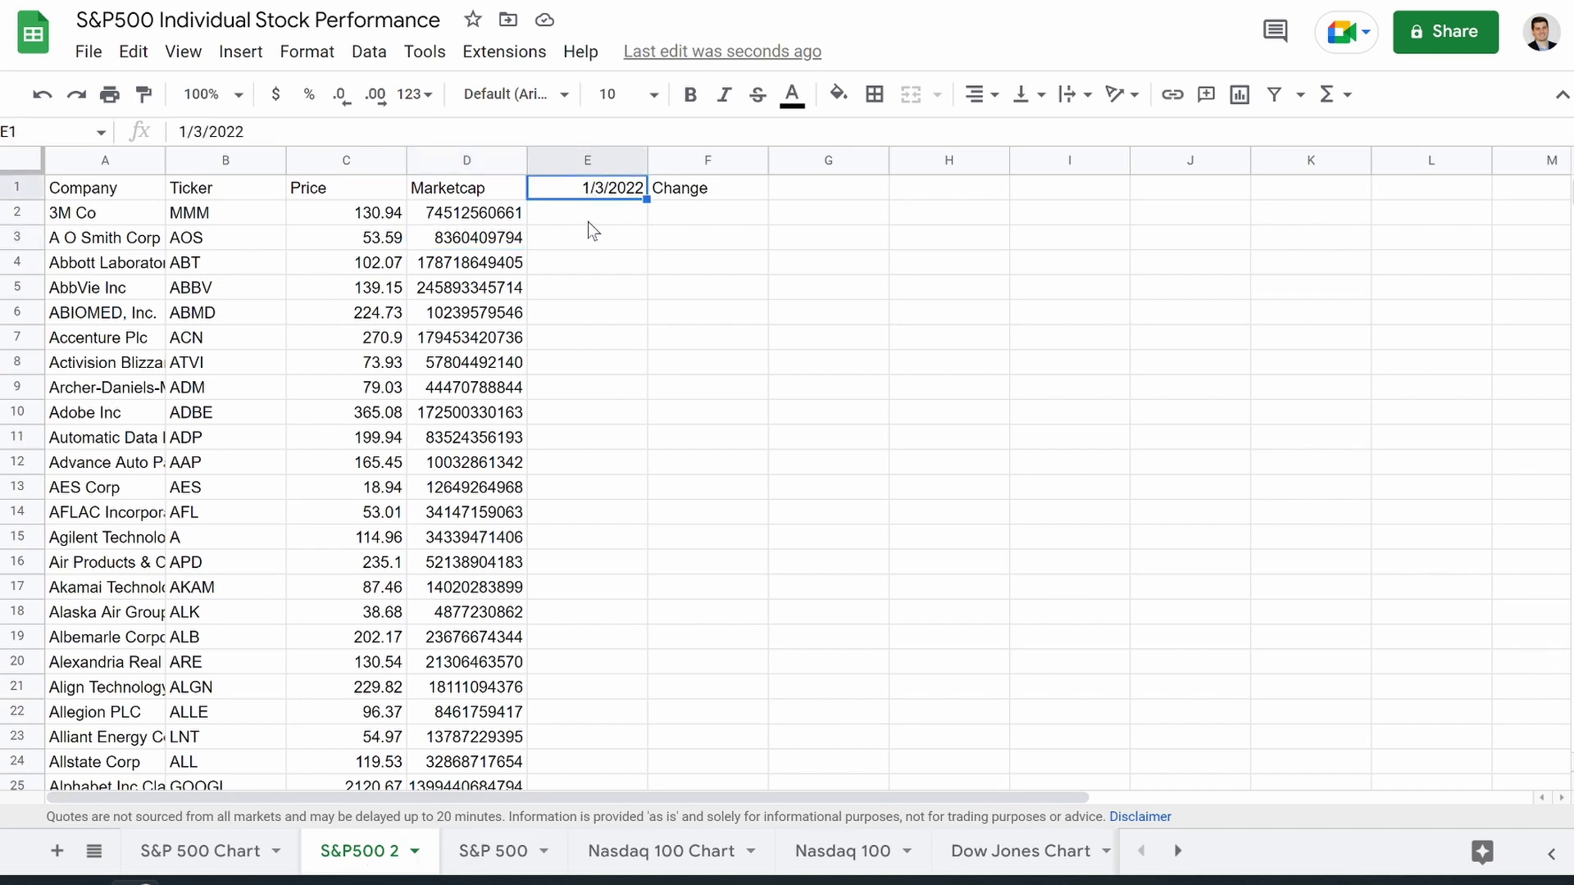
pyautogui.press('Down')
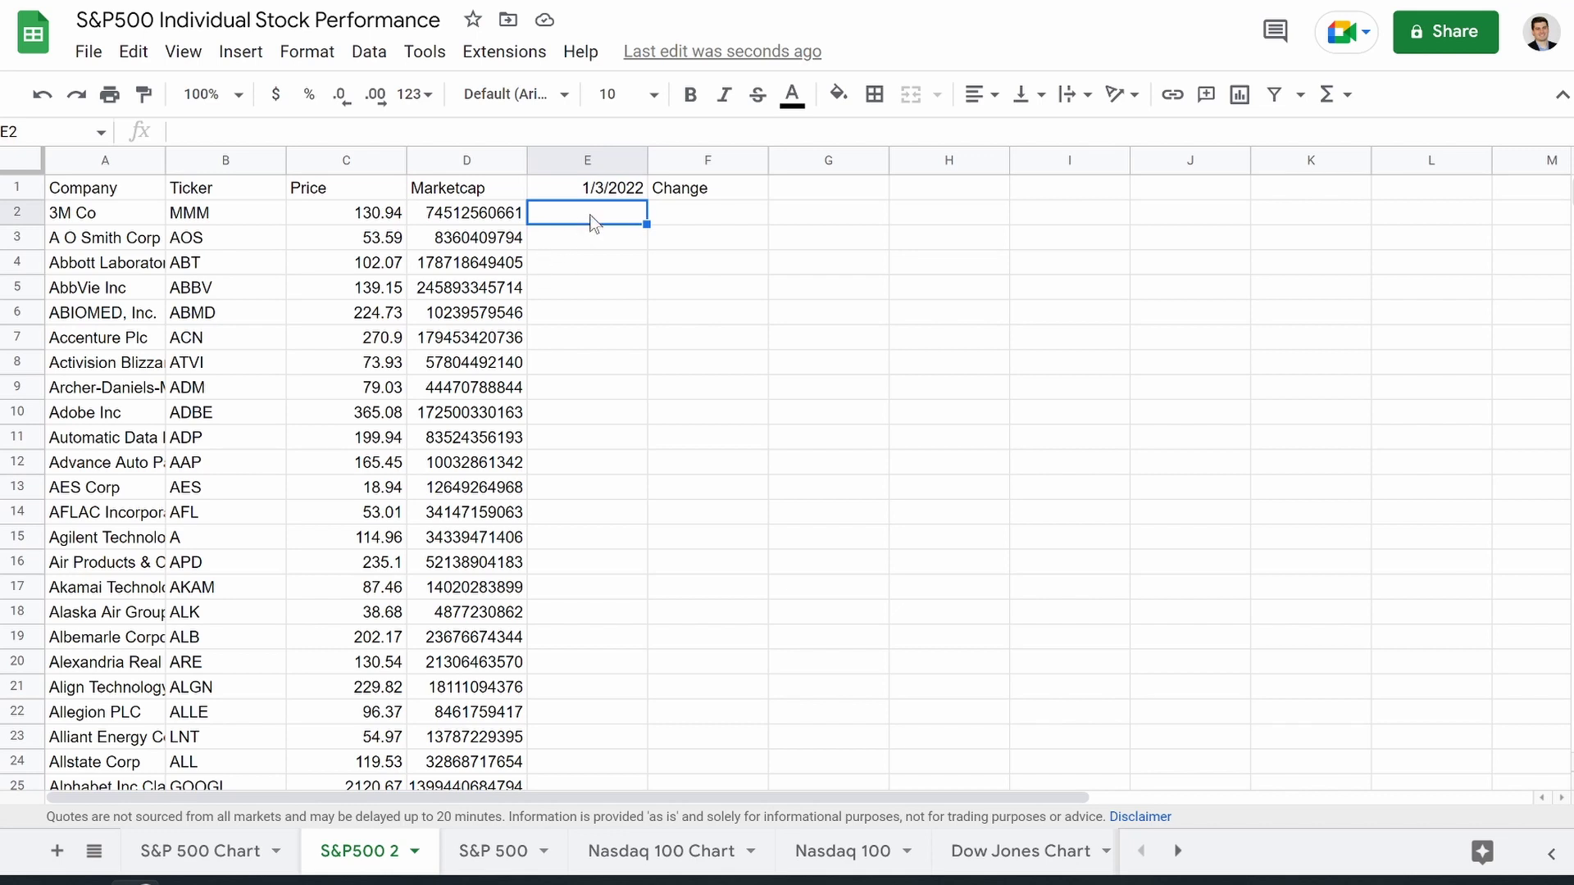
pyautogui.write('=in')
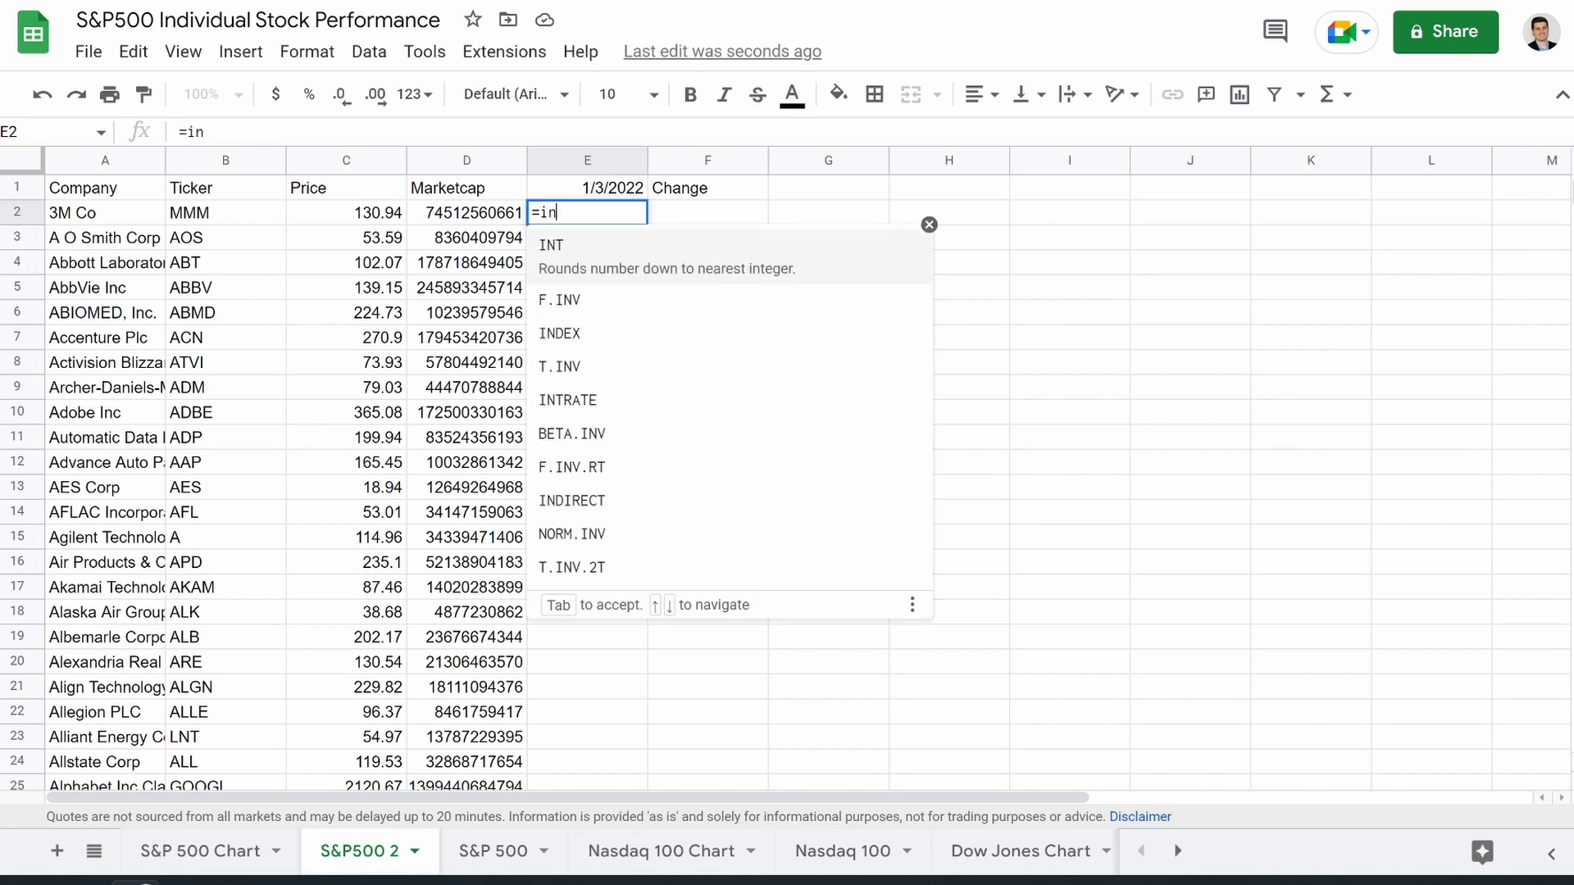
pyautogui.write('de')
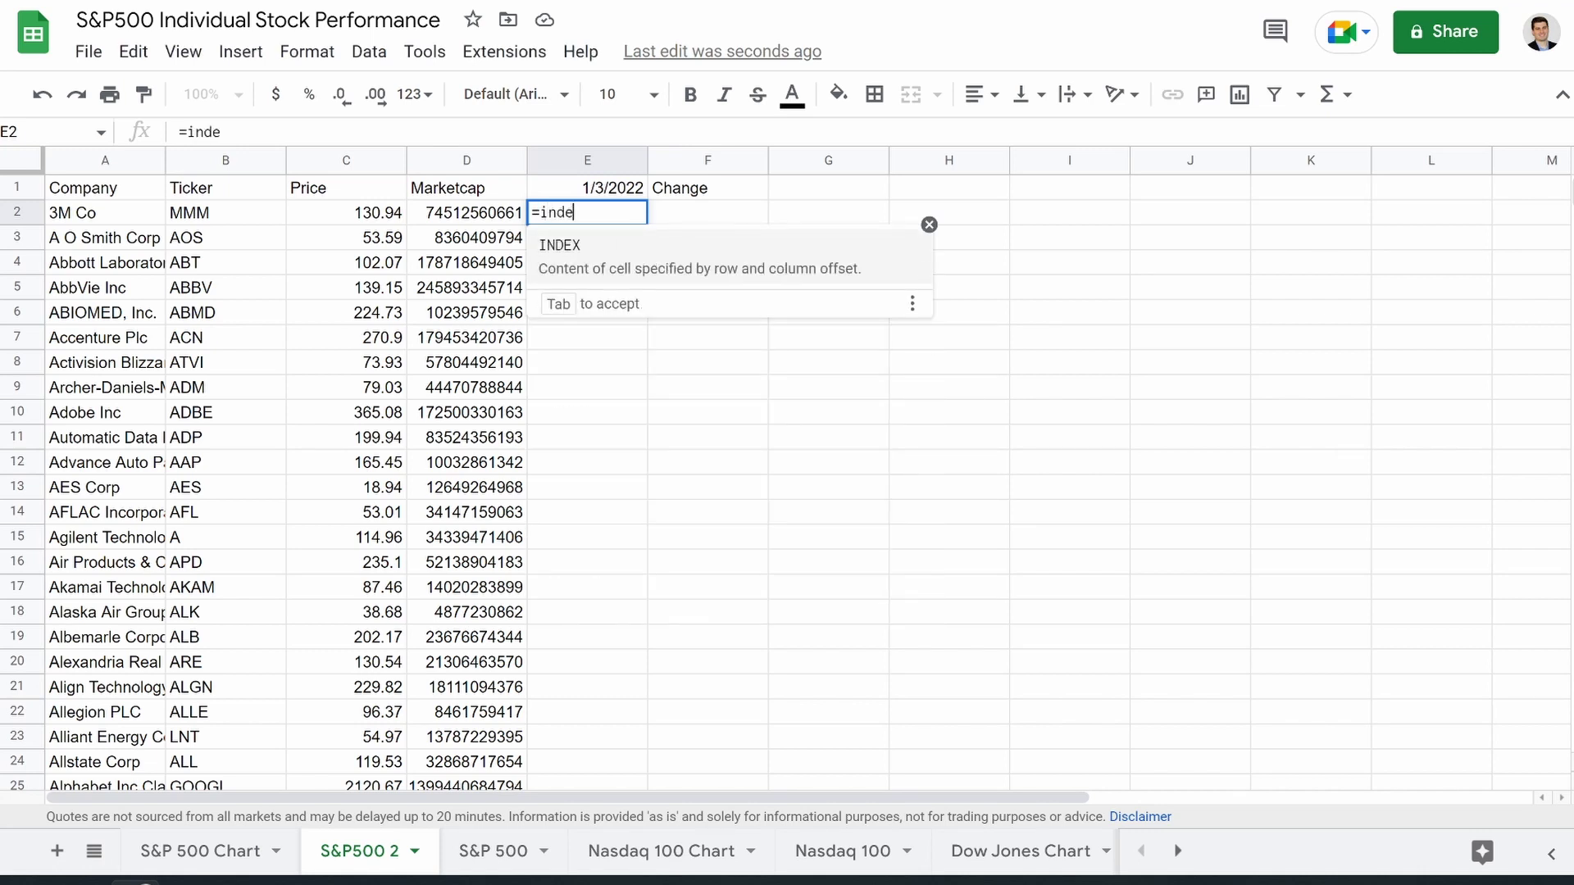
pyautogui.press('Tab')
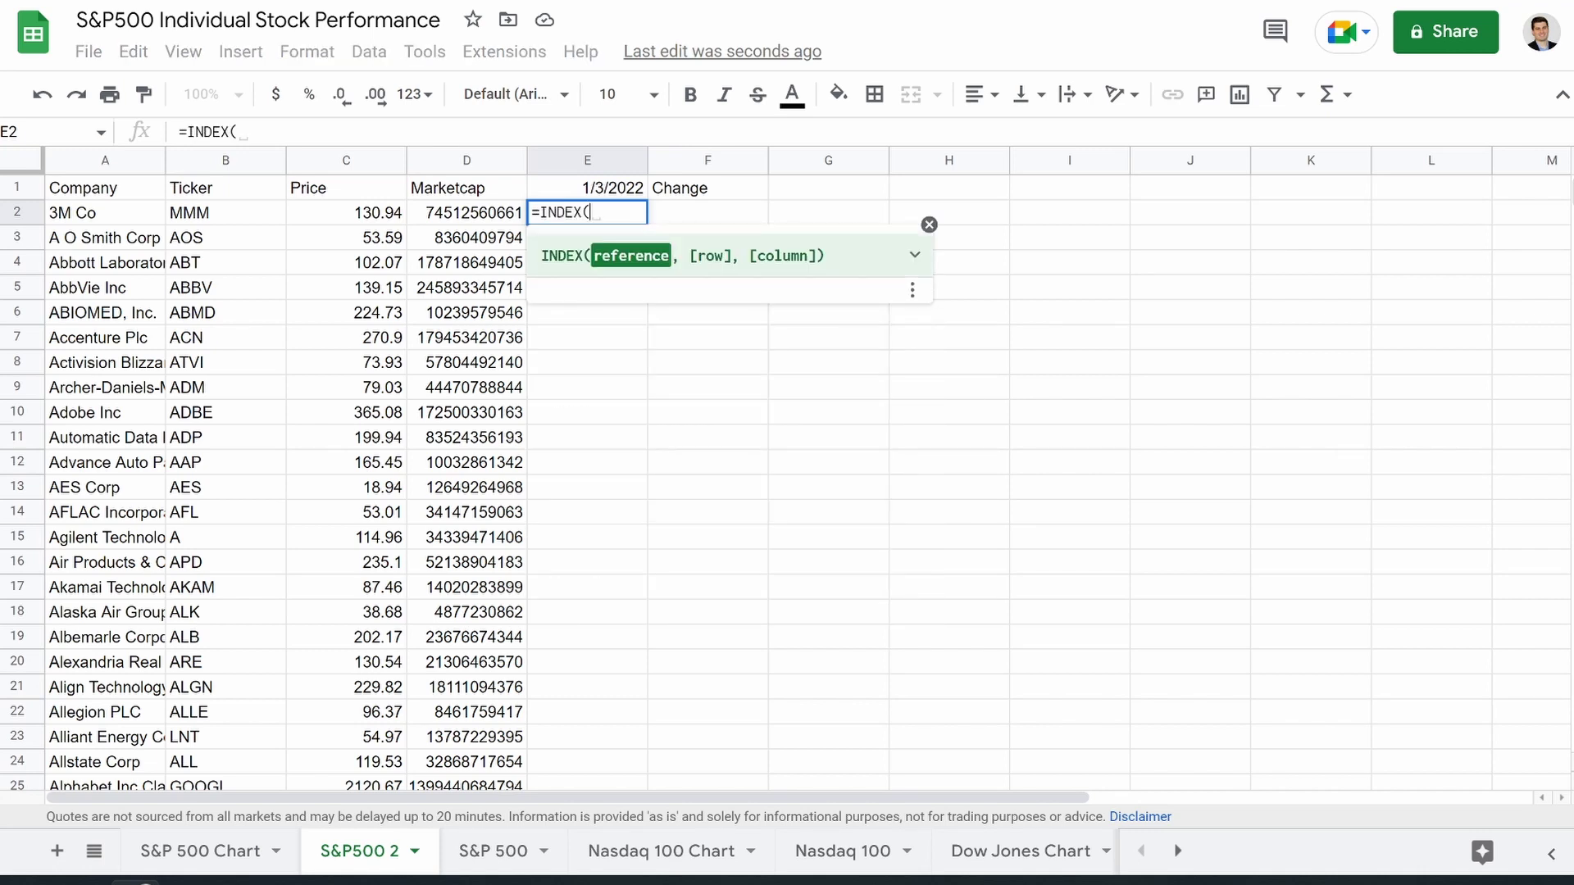
pyautogui.write('(')
pyautogui.press('BackSpace')
pyautogui.write('goo')
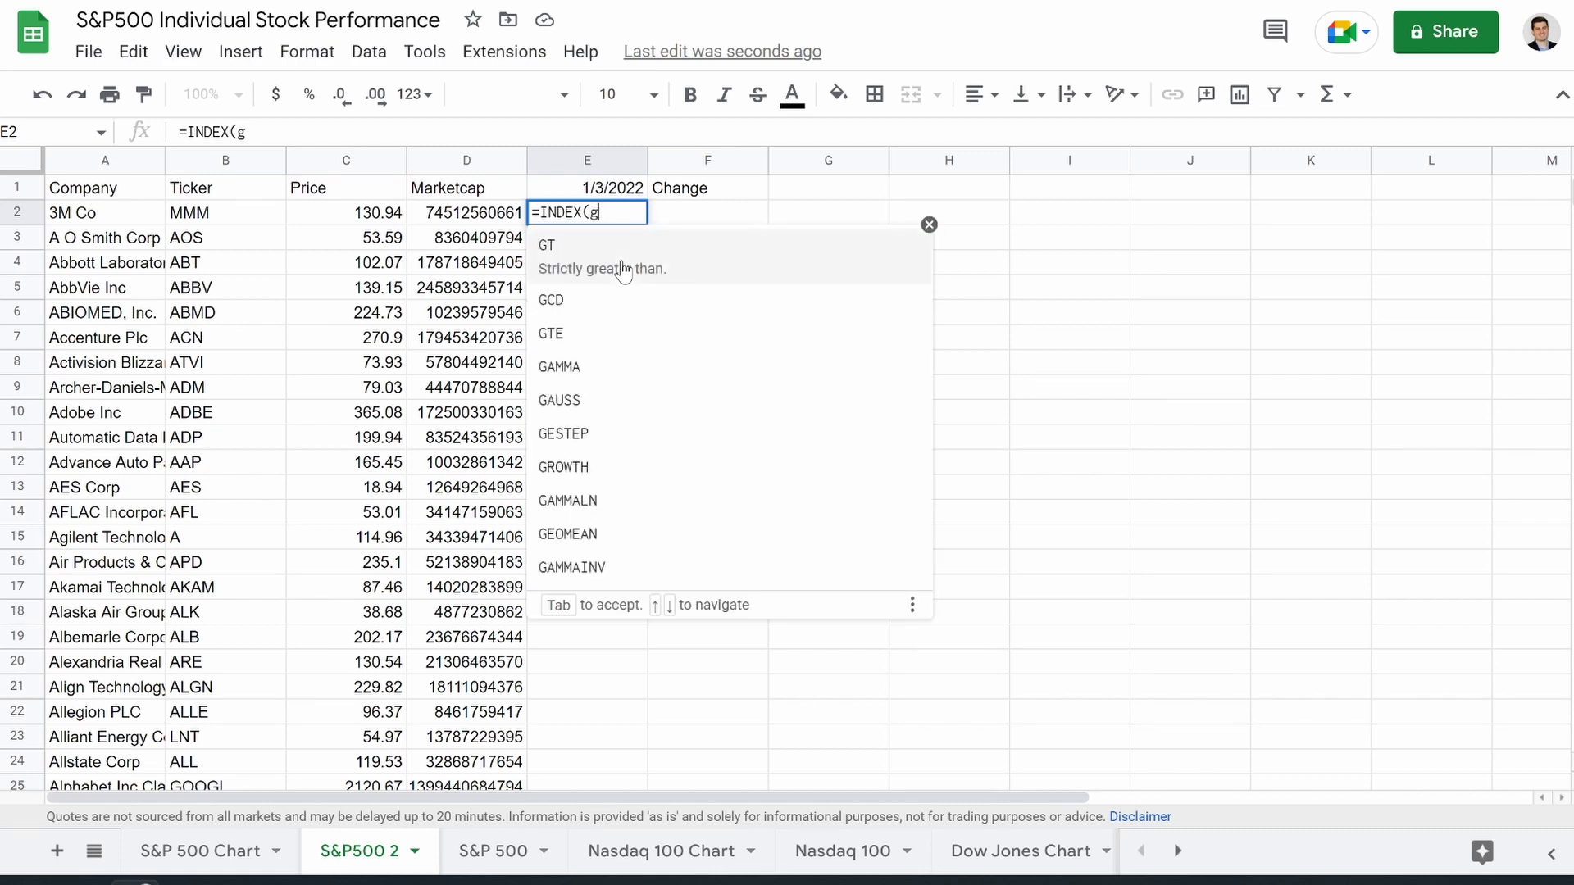
pyautogui.click(629, 269)
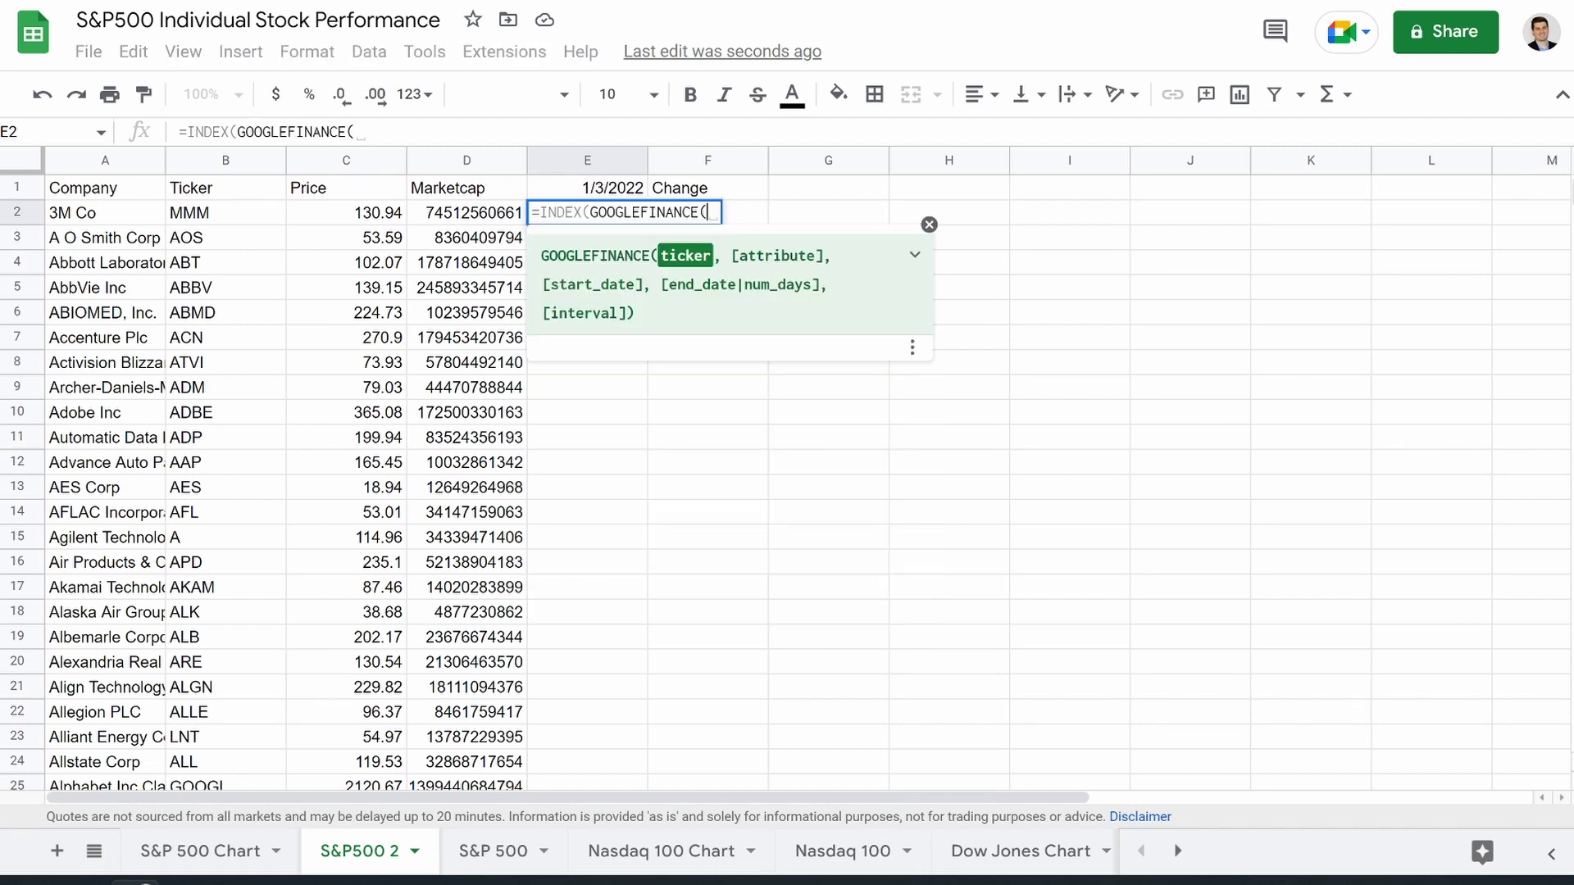
pyautogui.click(229, 218)
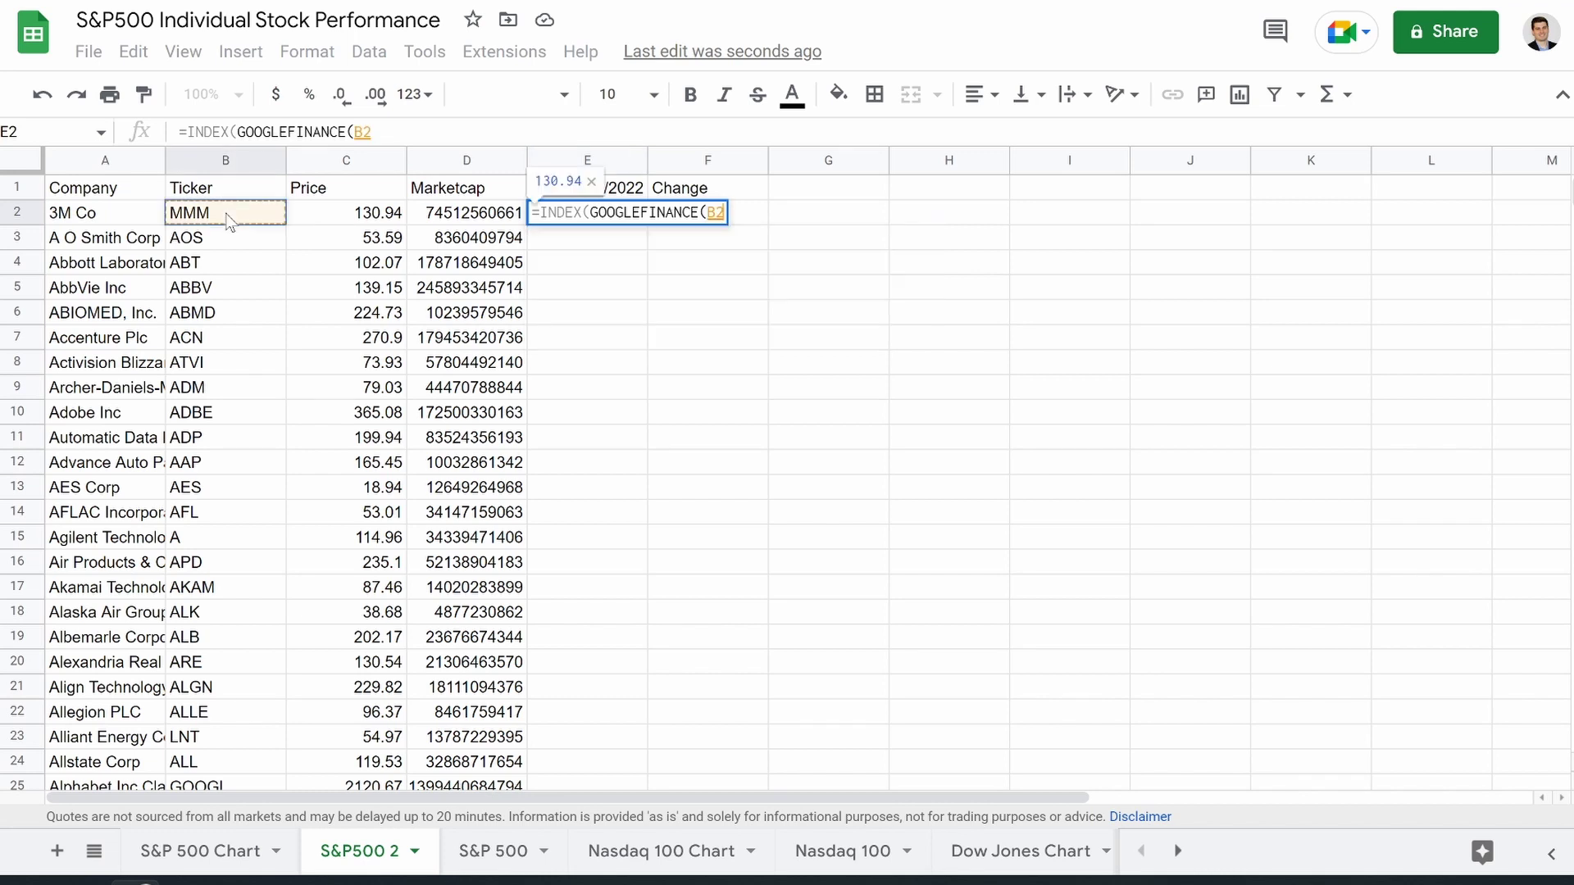
pyautogui.write(',')
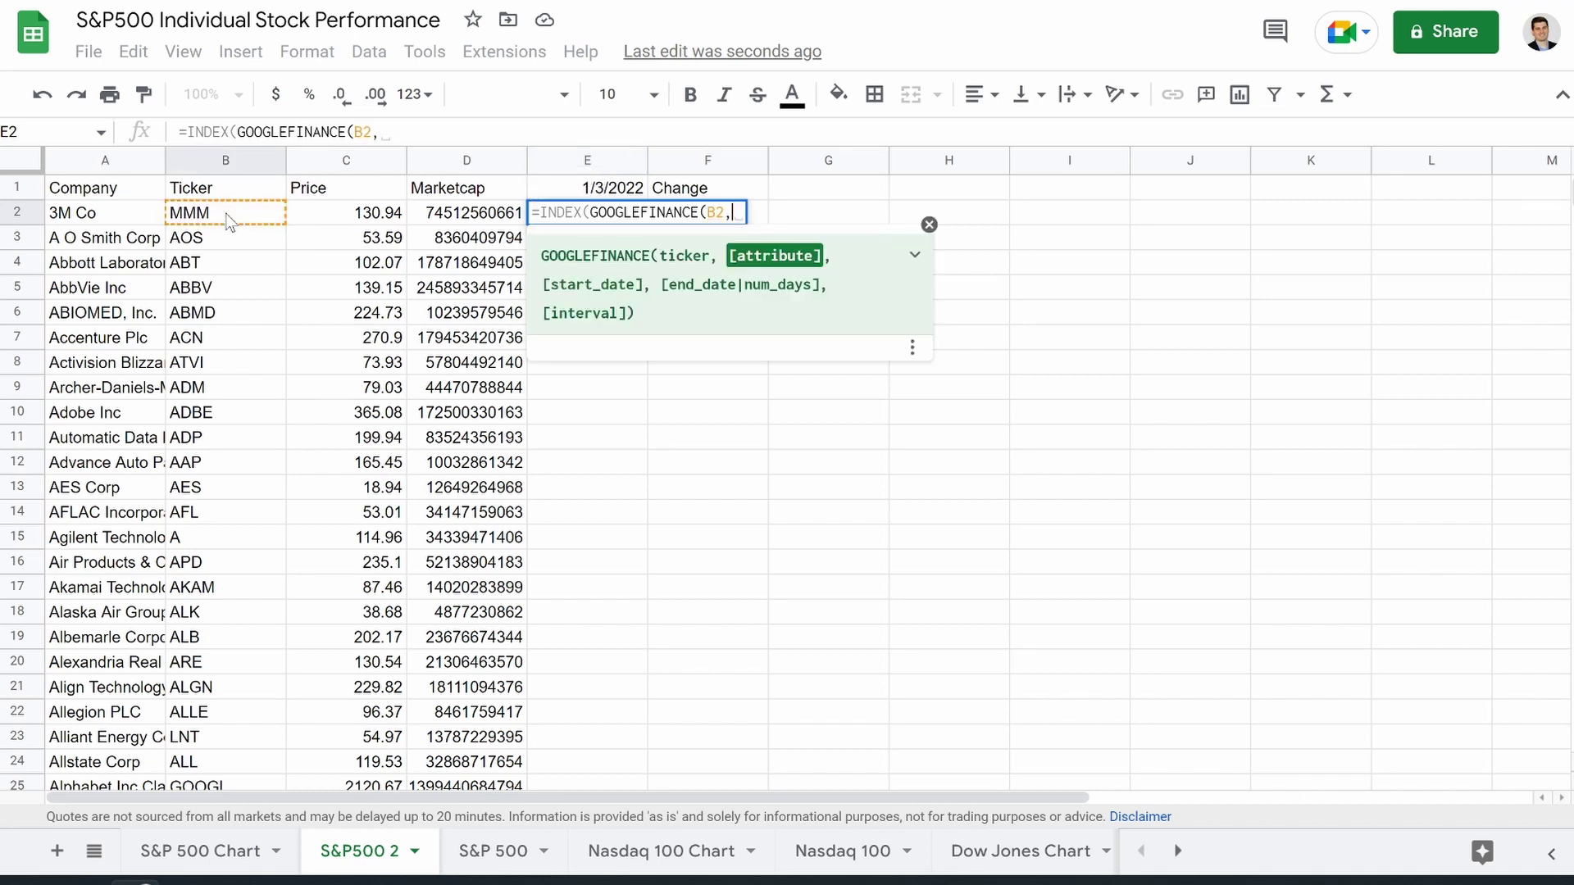
pyautogui.write('"')
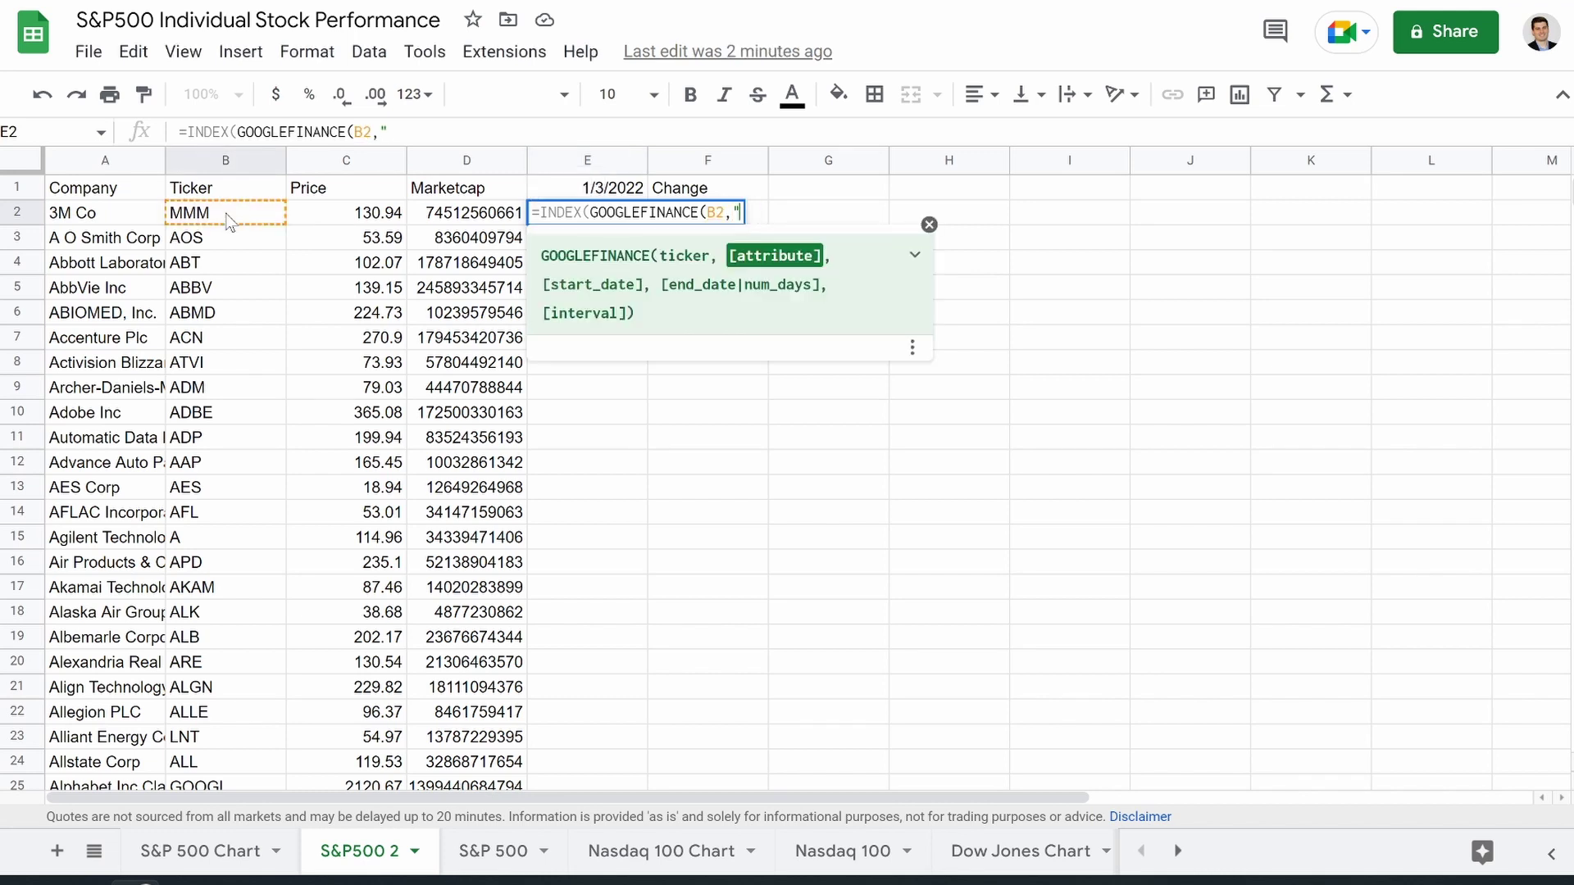
pyautogui.write('open",')
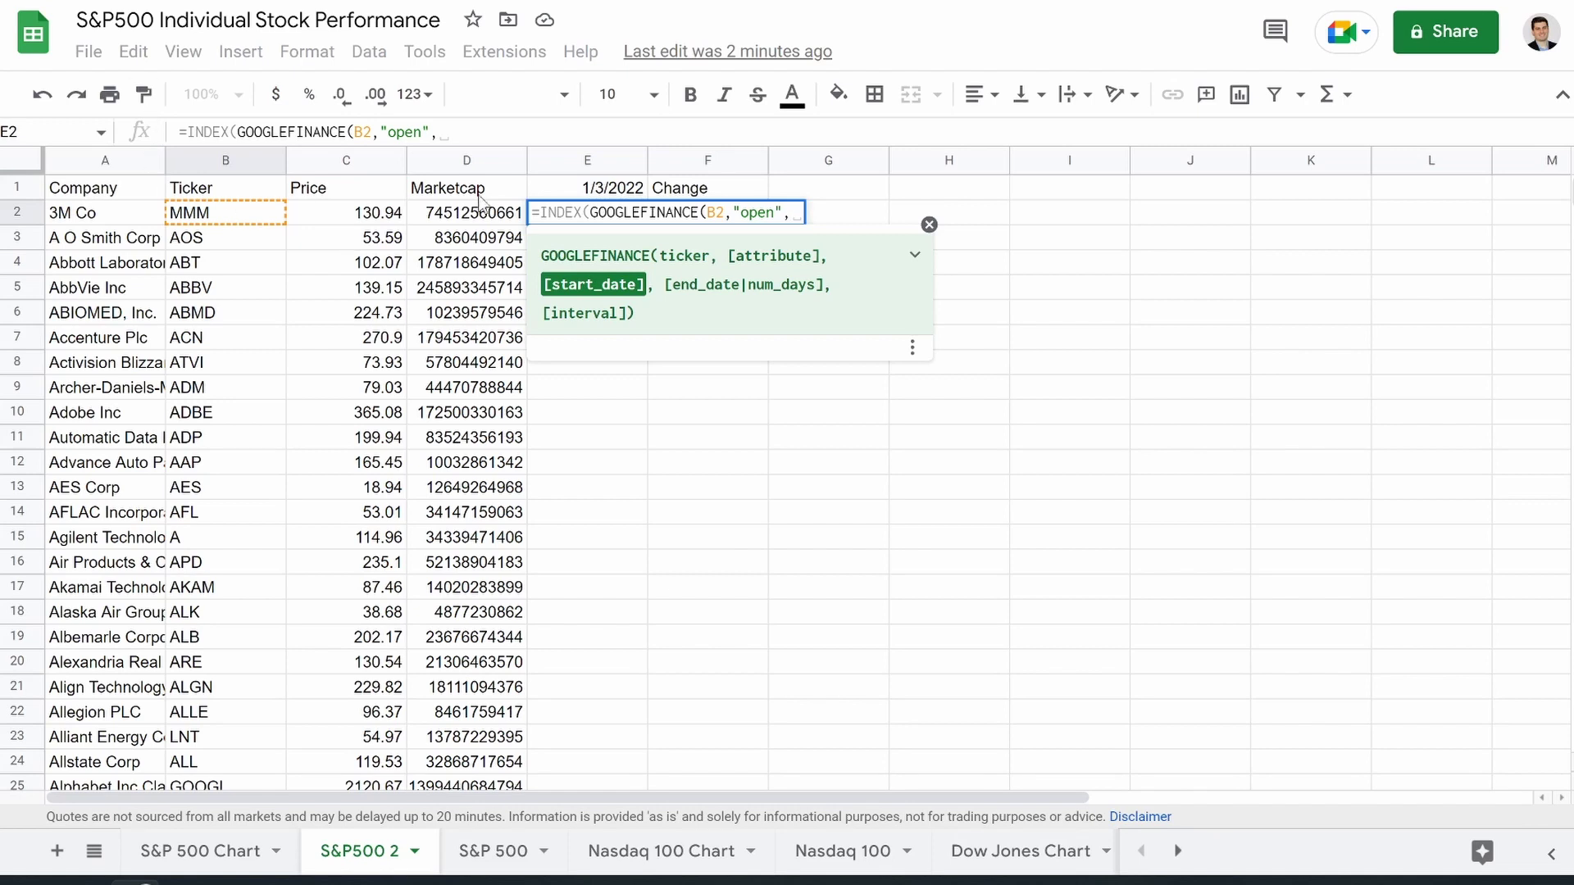
pyautogui.click(588, 191)
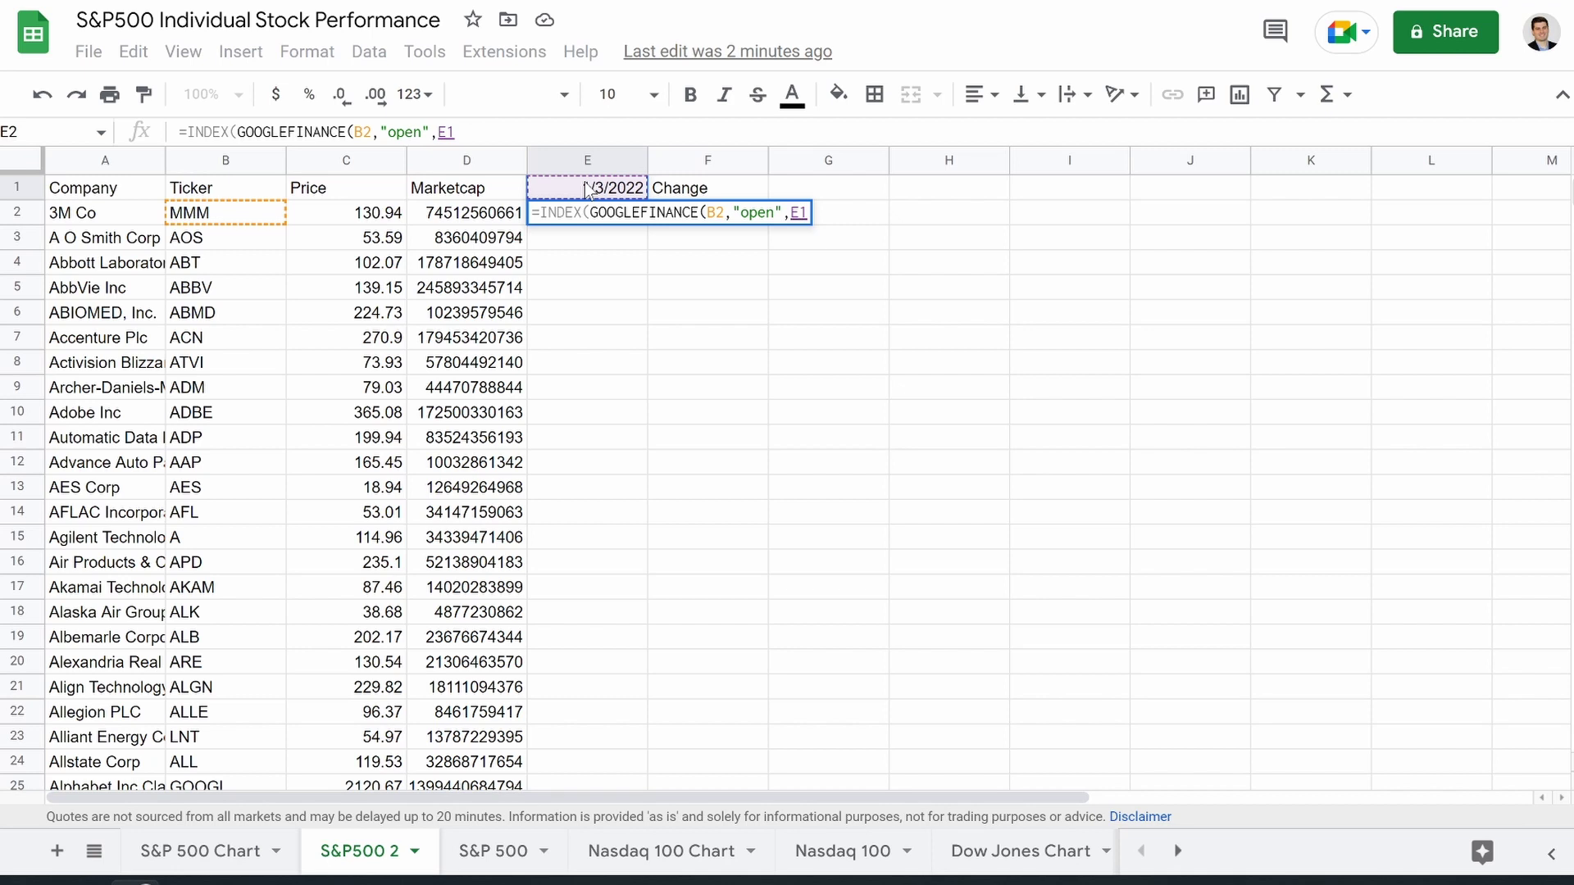
pyautogui.write(')')
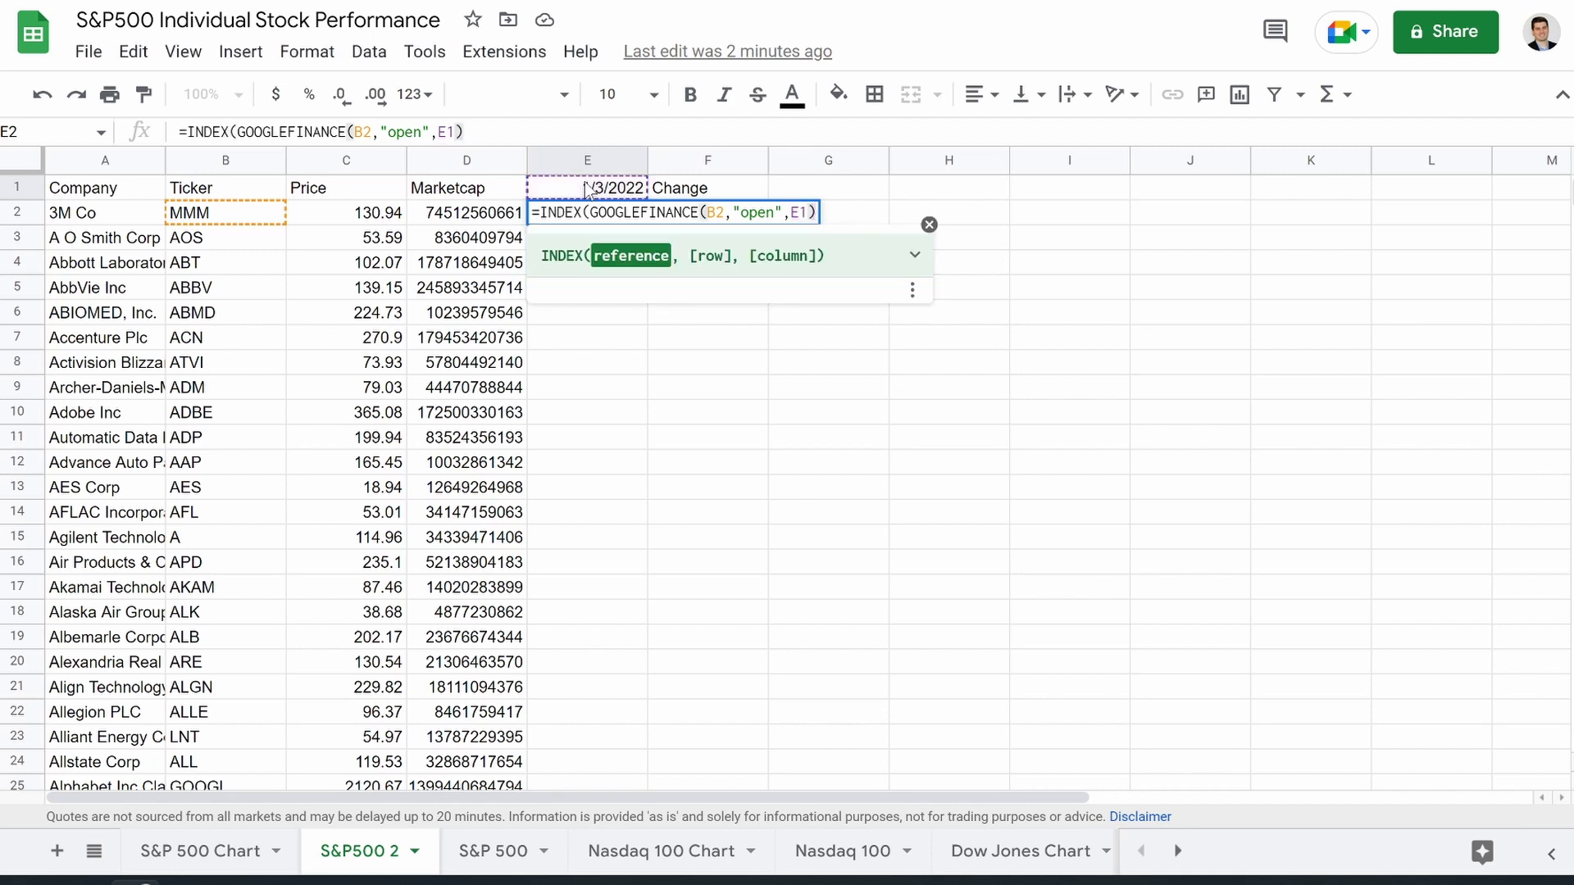
pyautogui.write(',2')
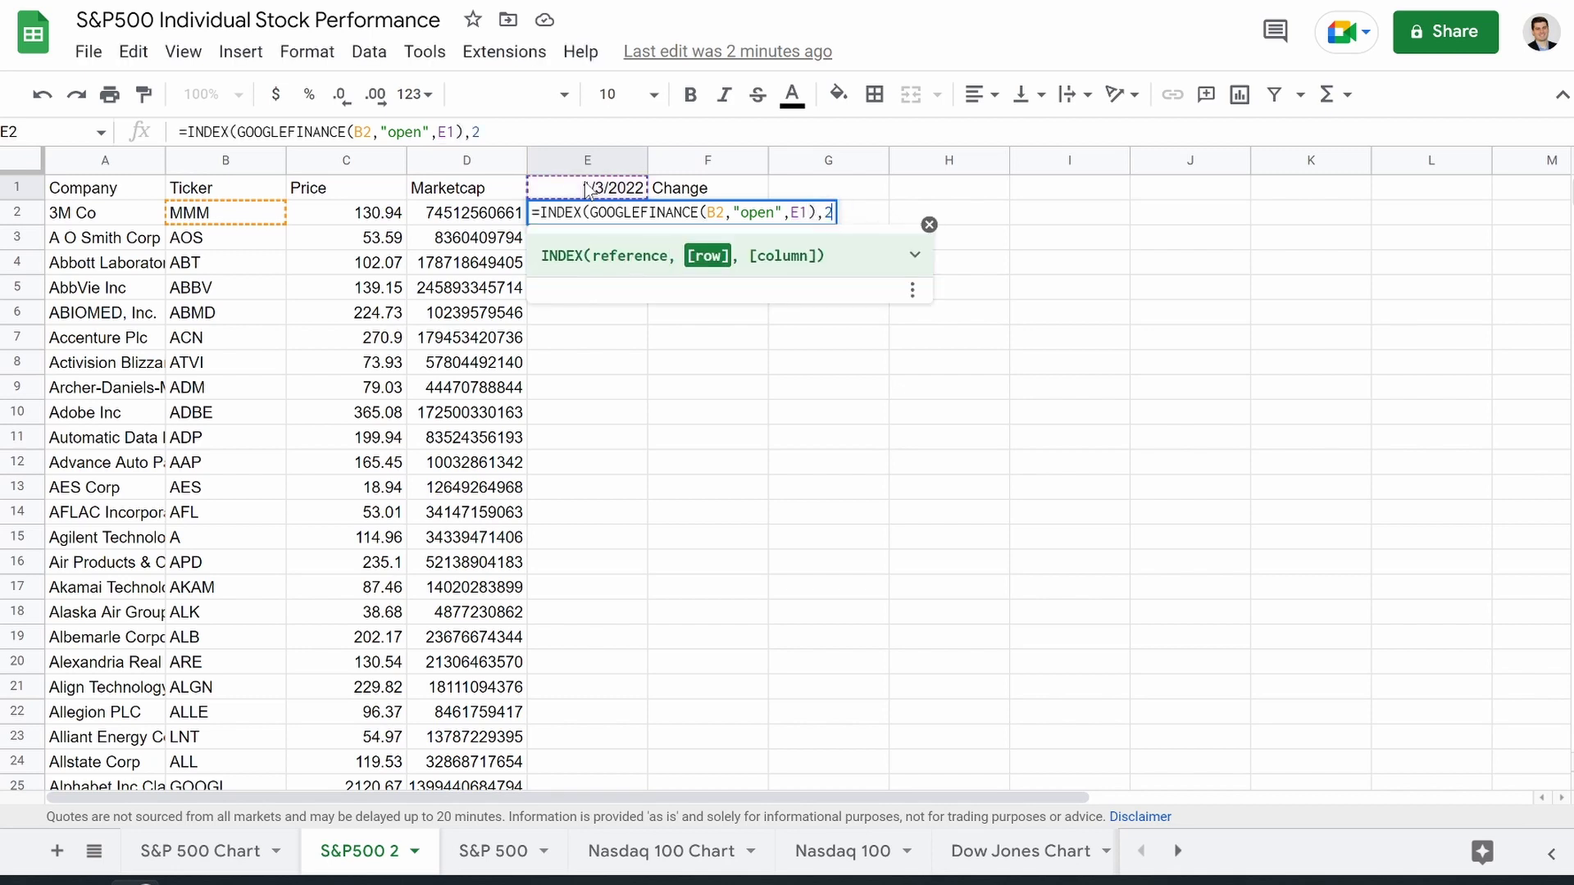
pyautogui.write(',2)')
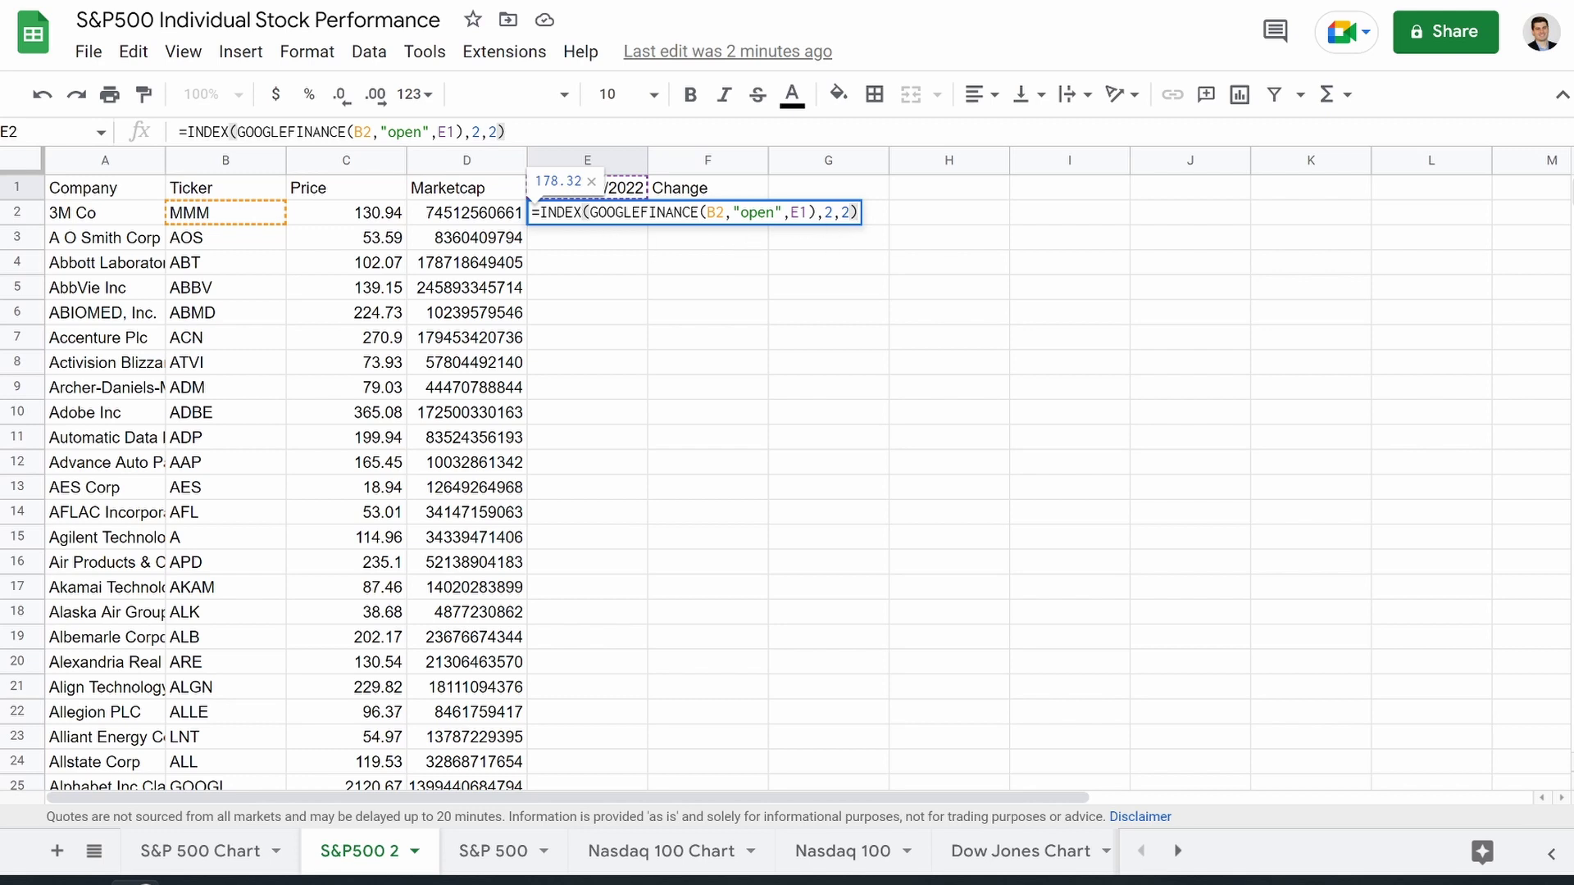
# Step: Make the date reference absolute ($E$1), commit, and autofill the formula down column E
pyautogui.click(797, 212)
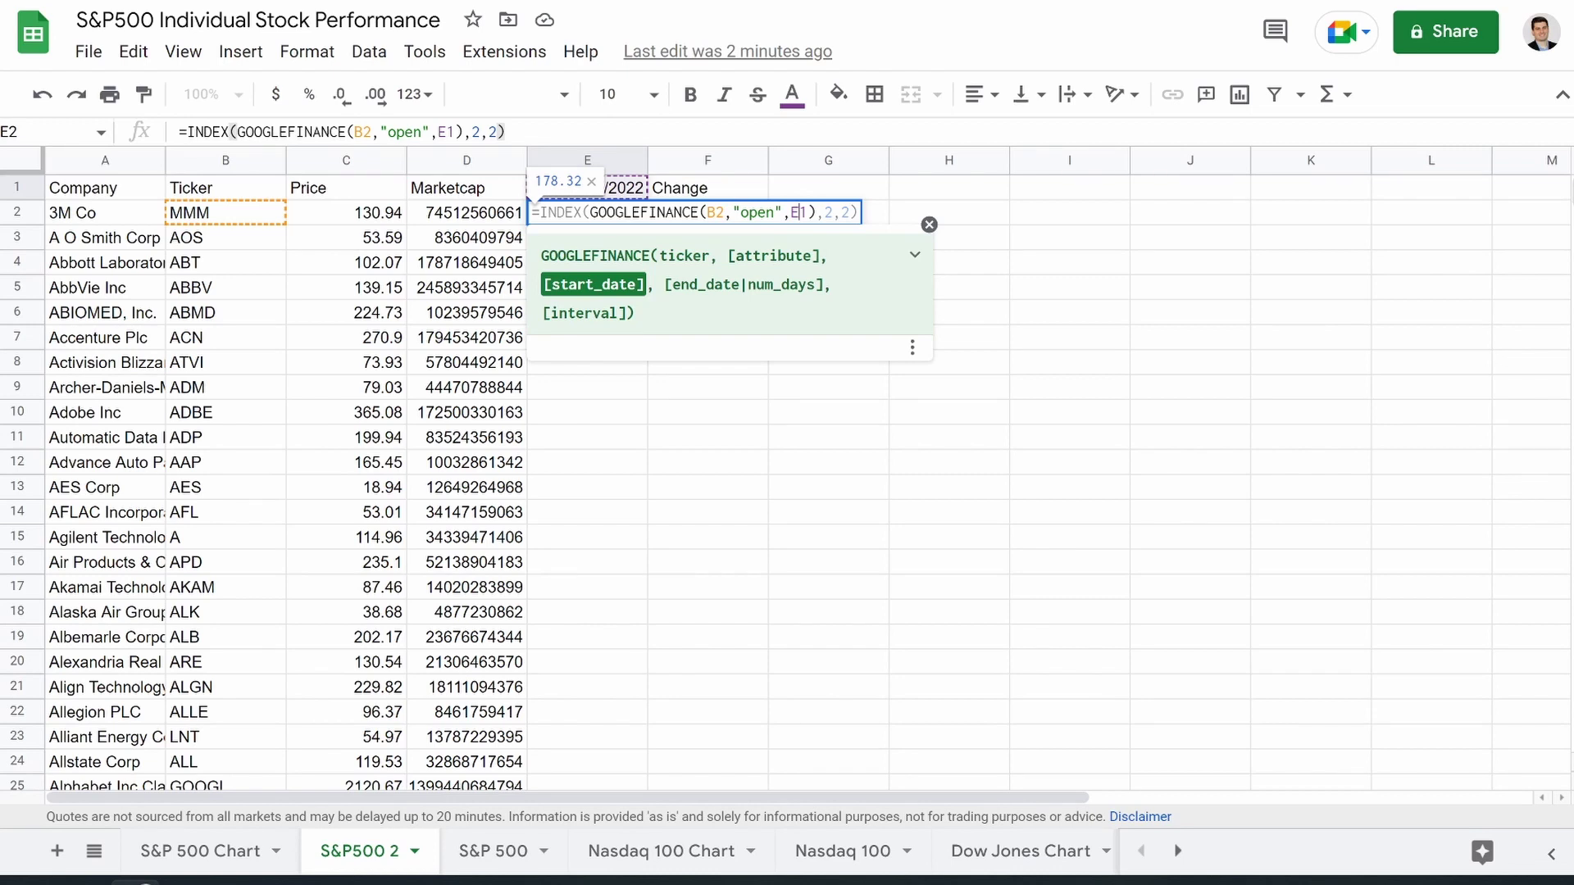
pyautogui.write('$E')
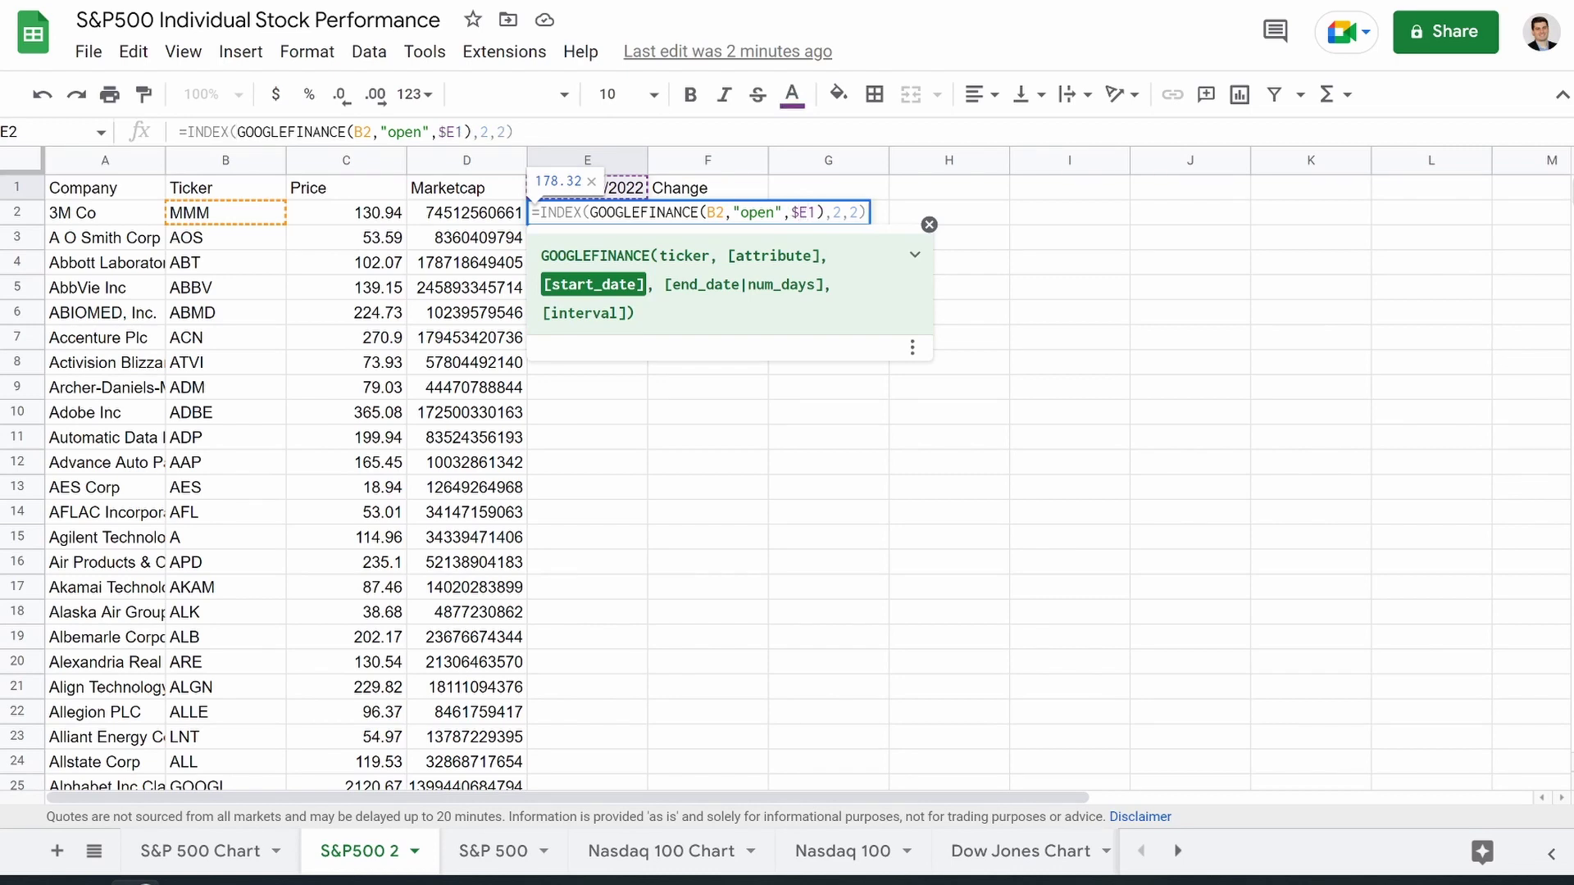
pyautogui.write('$')
pyautogui.press('Return')
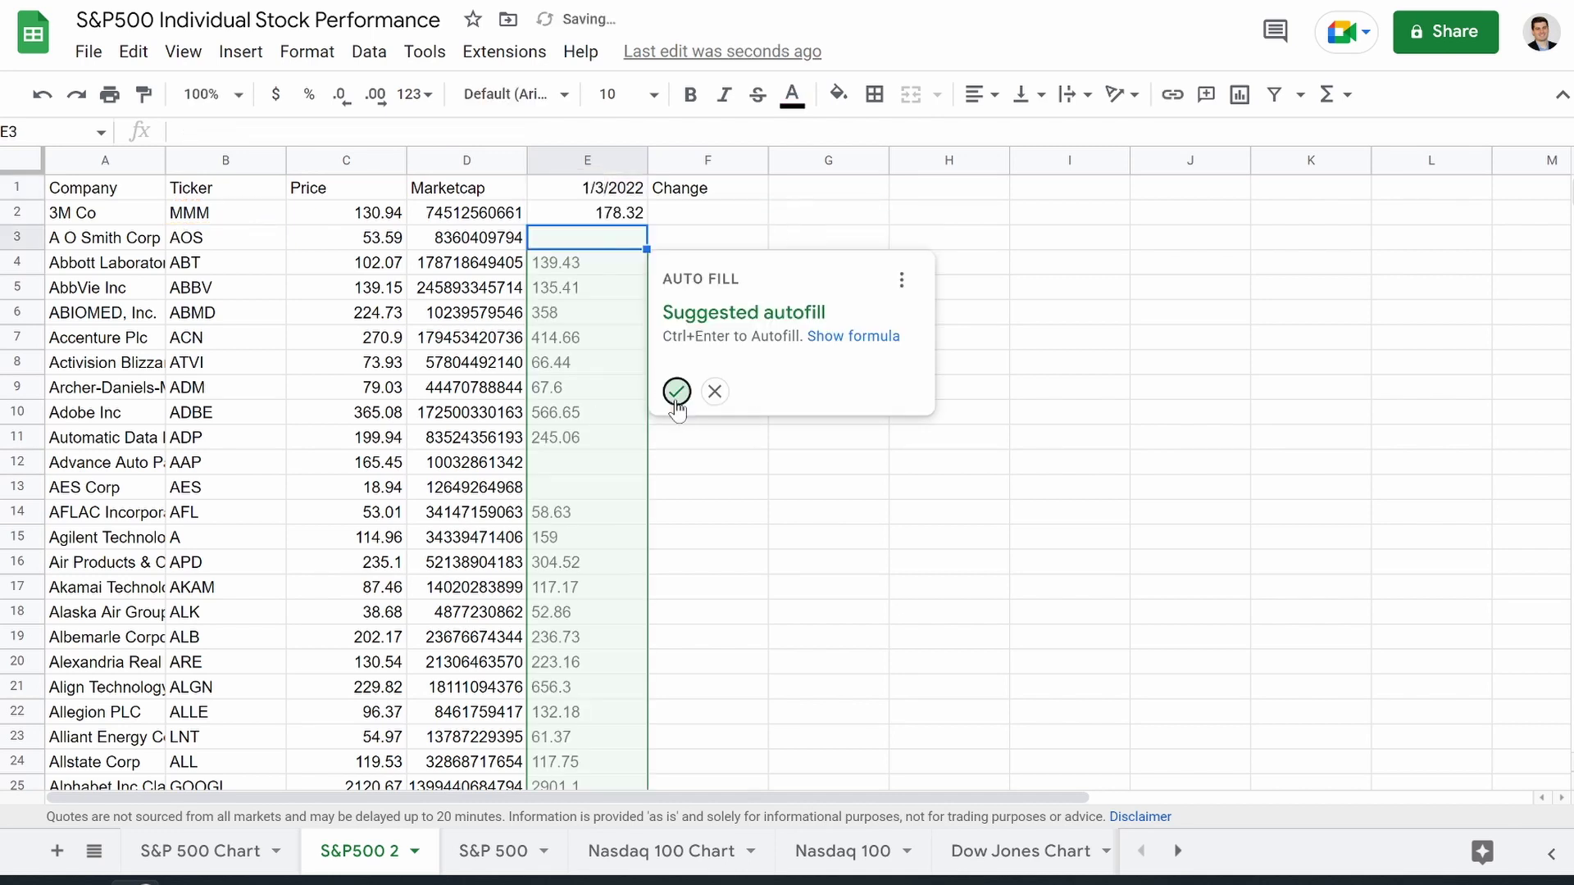
pyautogui.click(677, 392)
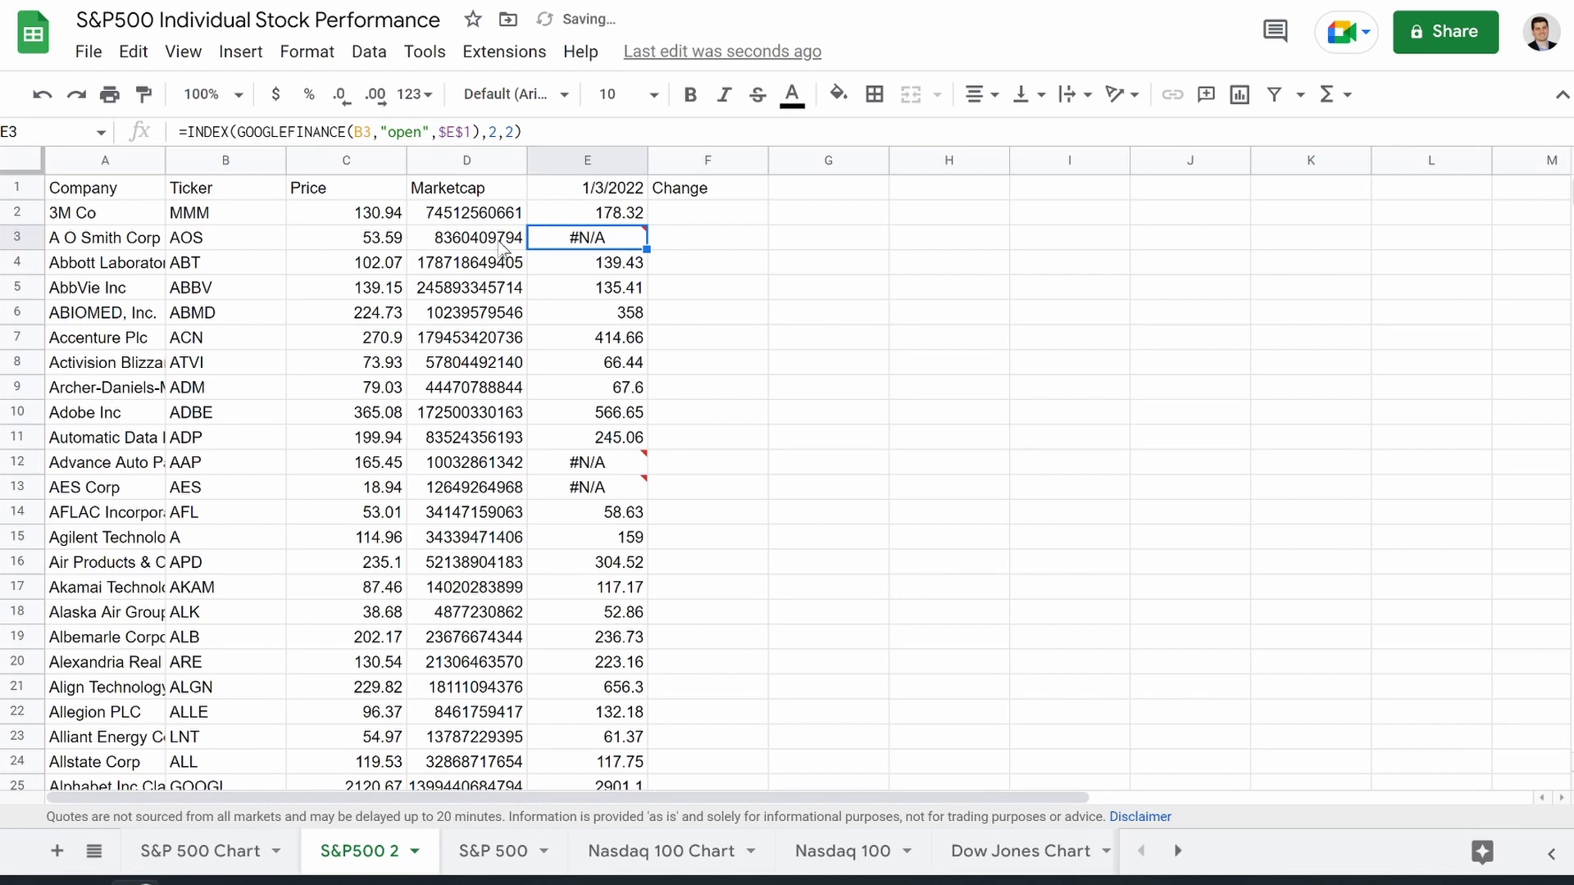
pyautogui.scroll(-15, 638, 541)
pyautogui.scroll(-8, 637, 541)
pyautogui.scroll(20, 638, 541)
# Step: Change the start date in E1 from 1/3/2022 to 1/1/2022
pyautogui.scroll(-20, 583, 613)
pyautogui.scroll(-20, 583, 613)
pyautogui.scroll(20, 583, 613)
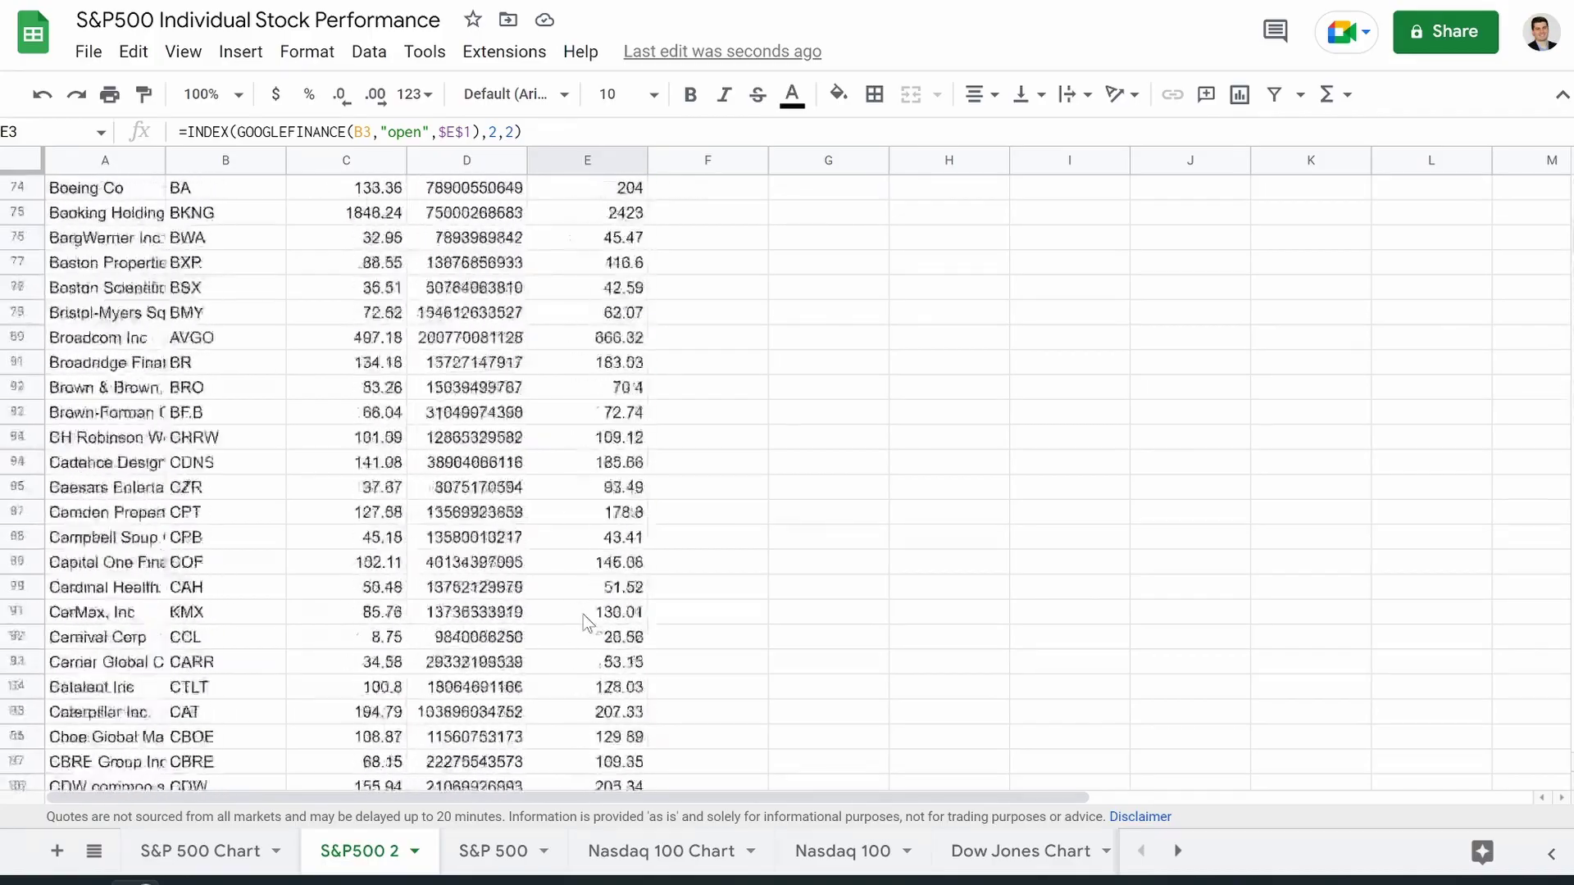
pyautogui.scroll(20, 583, 615)
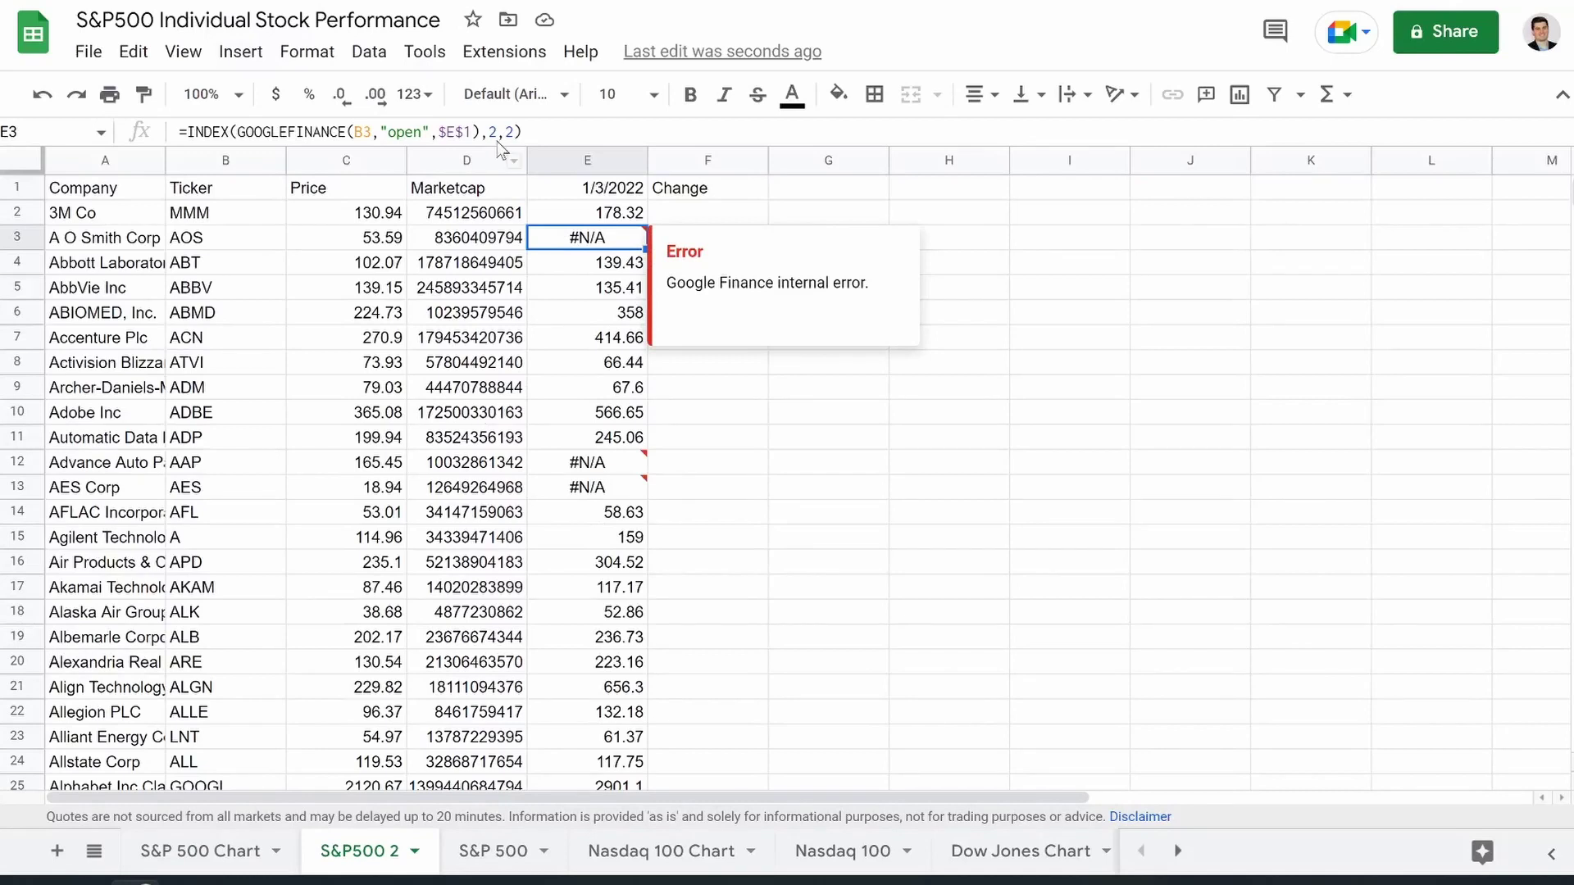
pyautogui.click(607, 190)
pyautogui.click(204, 131)
pyautogui.press('BackSpace')
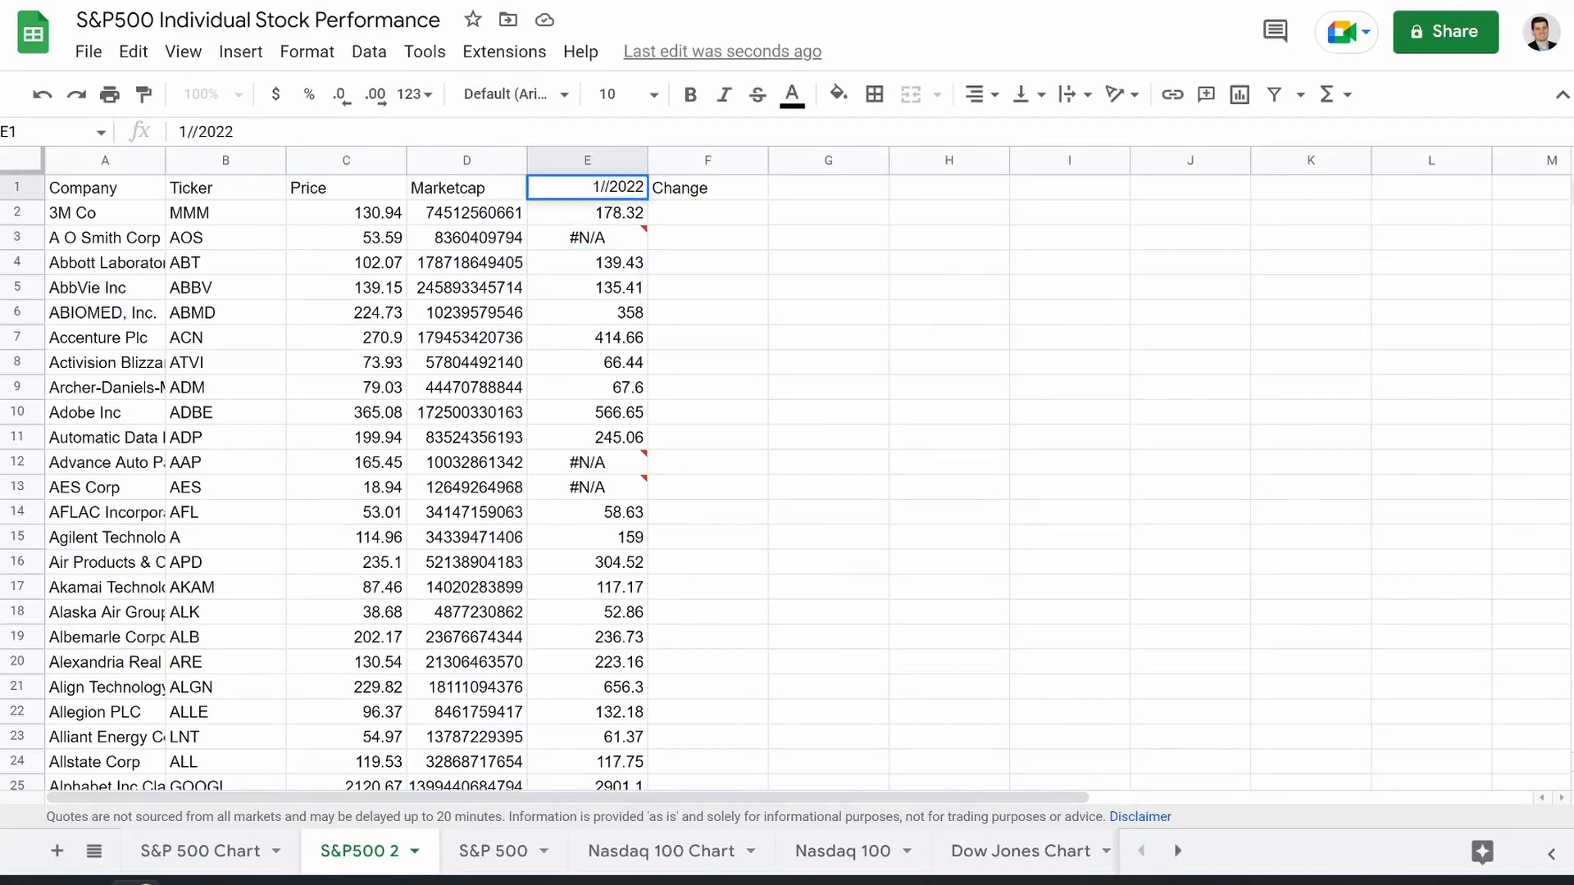
pyautogui.write('1')
pyautogui.press('Return')
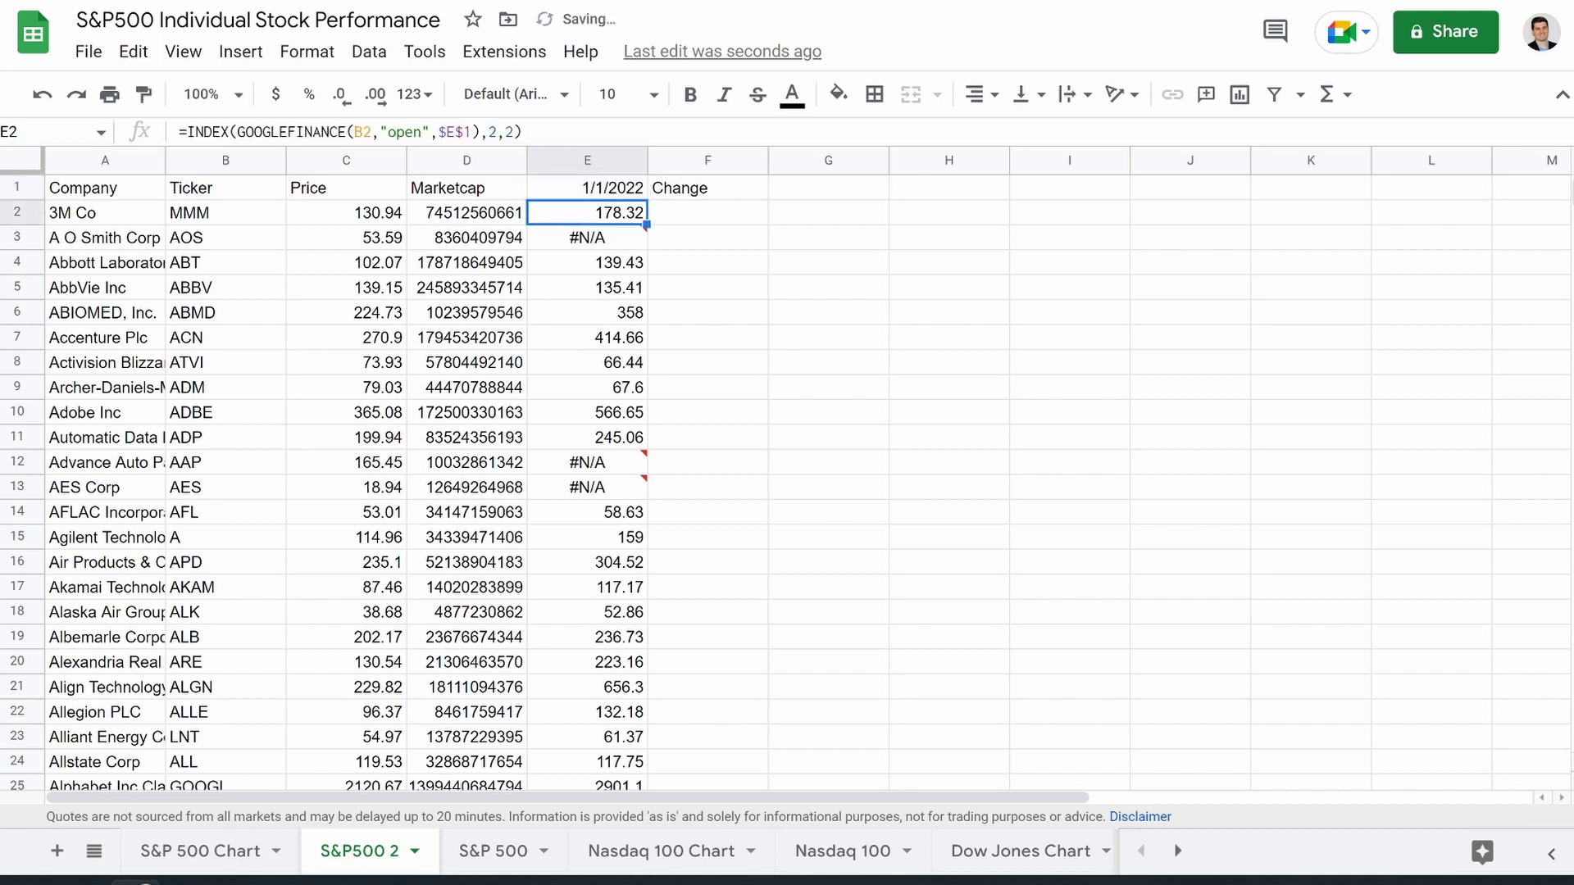
# Step: Look over the S&P 500 Chart and S&P 500 sheets, then return to S&P500 2 at F2
pyautogui.moveTo(602, 621)
pyautogui.click(201, 853)
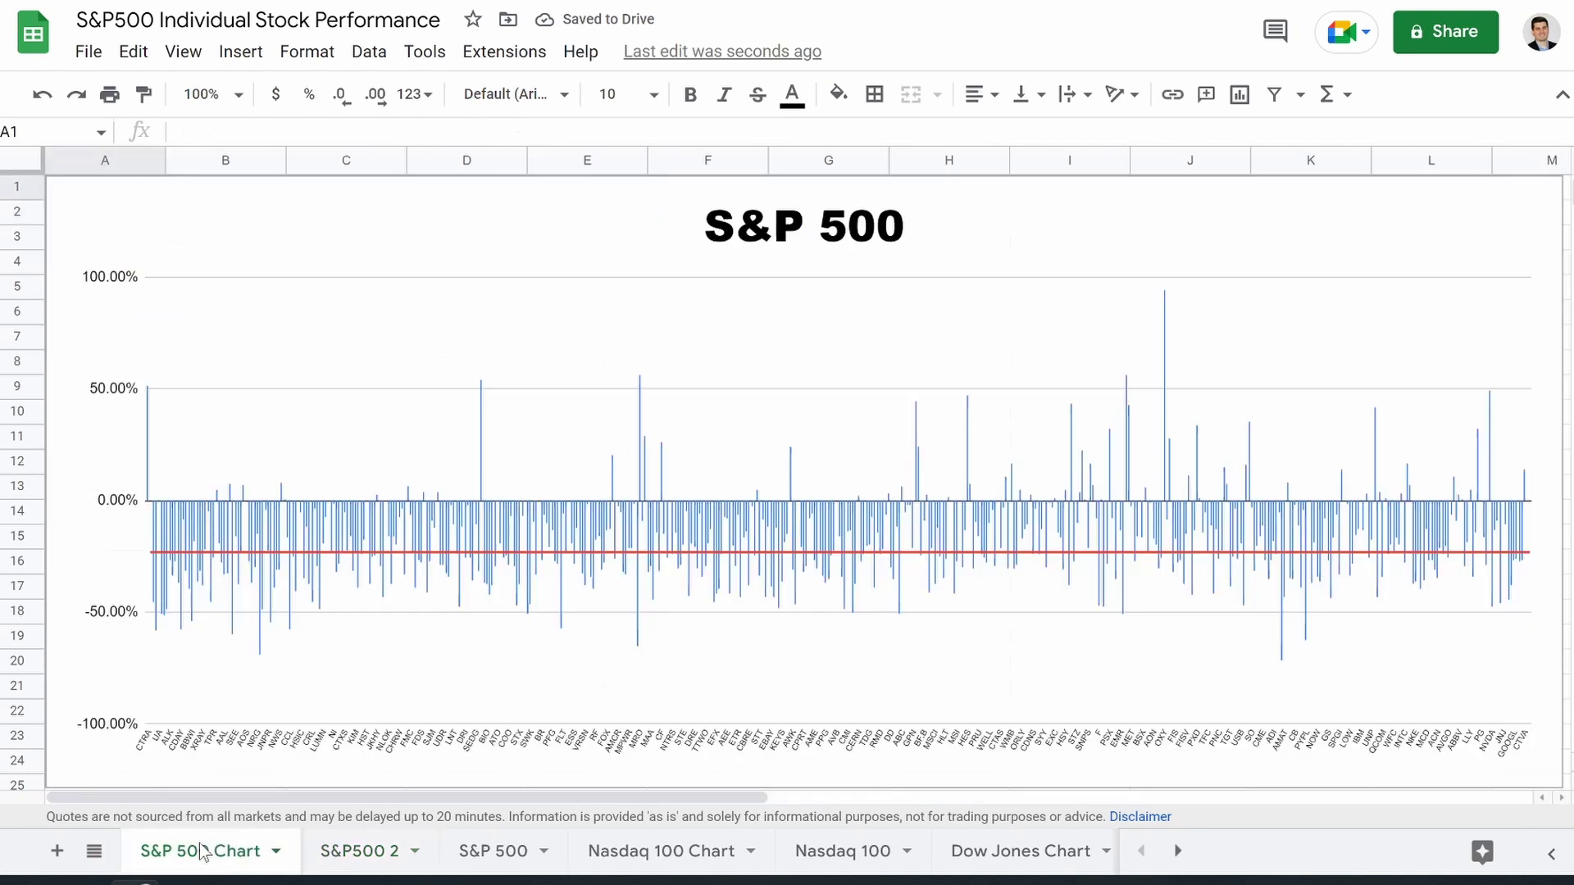
pyautogui.click(519, 856)
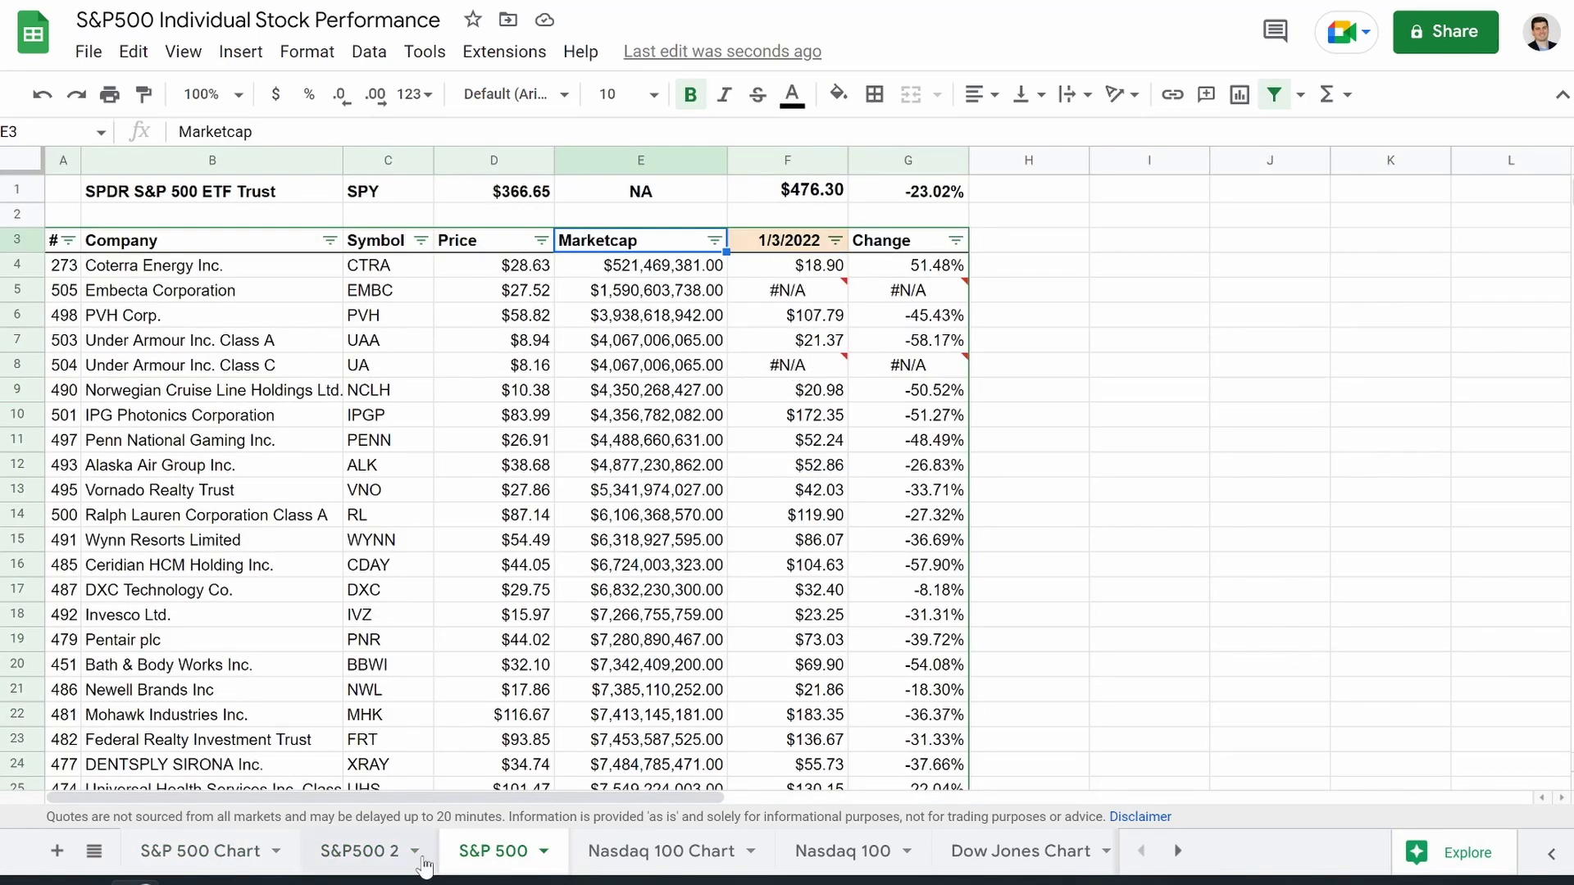
pyautogui.click(352, 856)
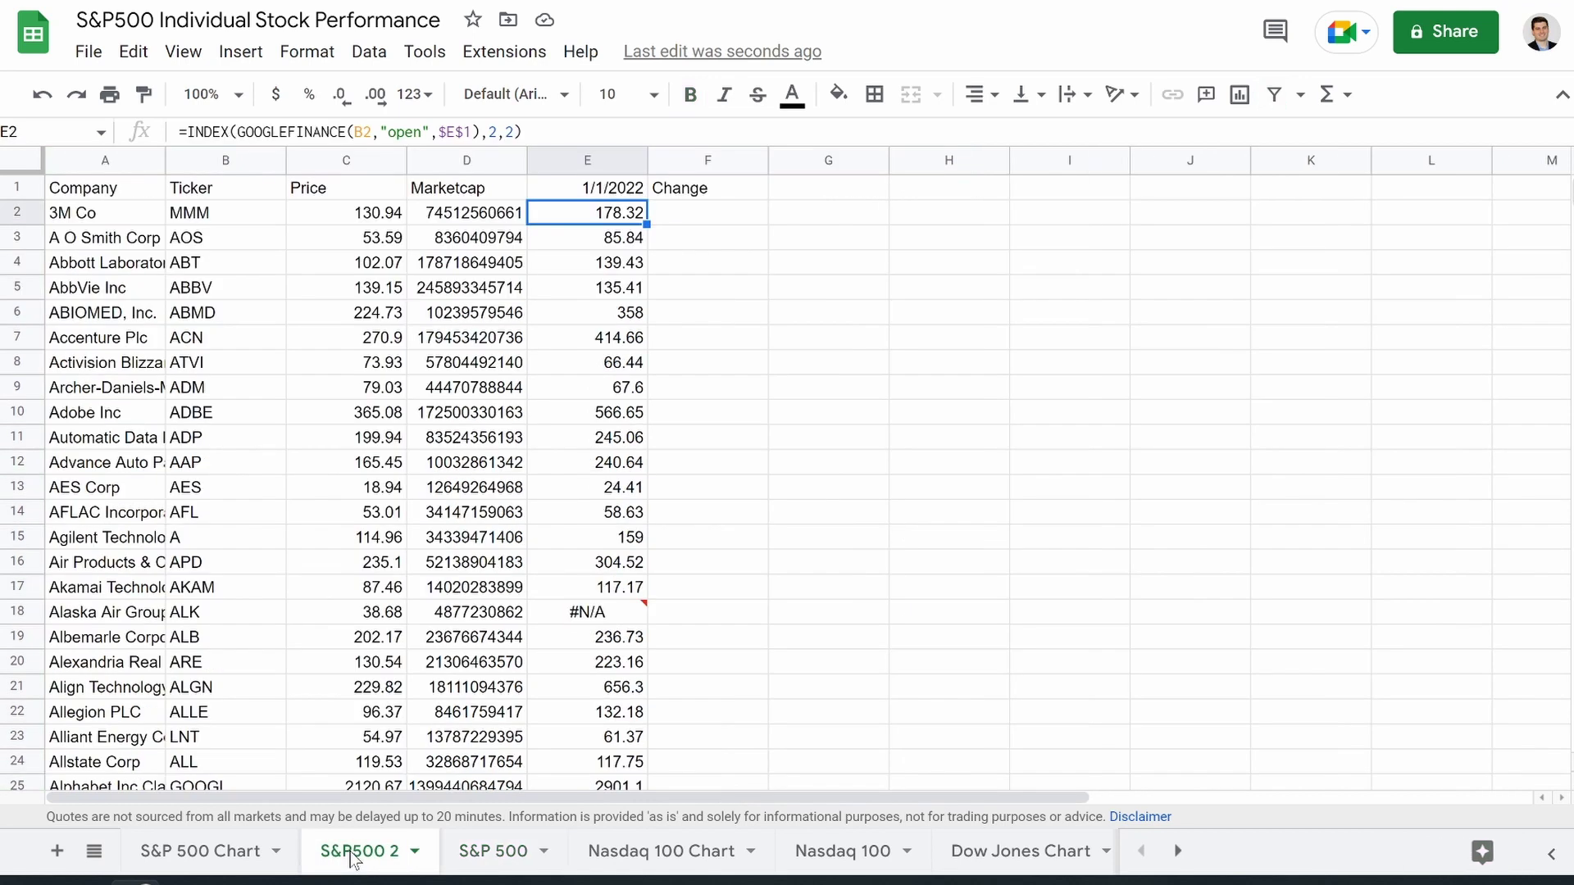
pyautogui.click(702, 219)
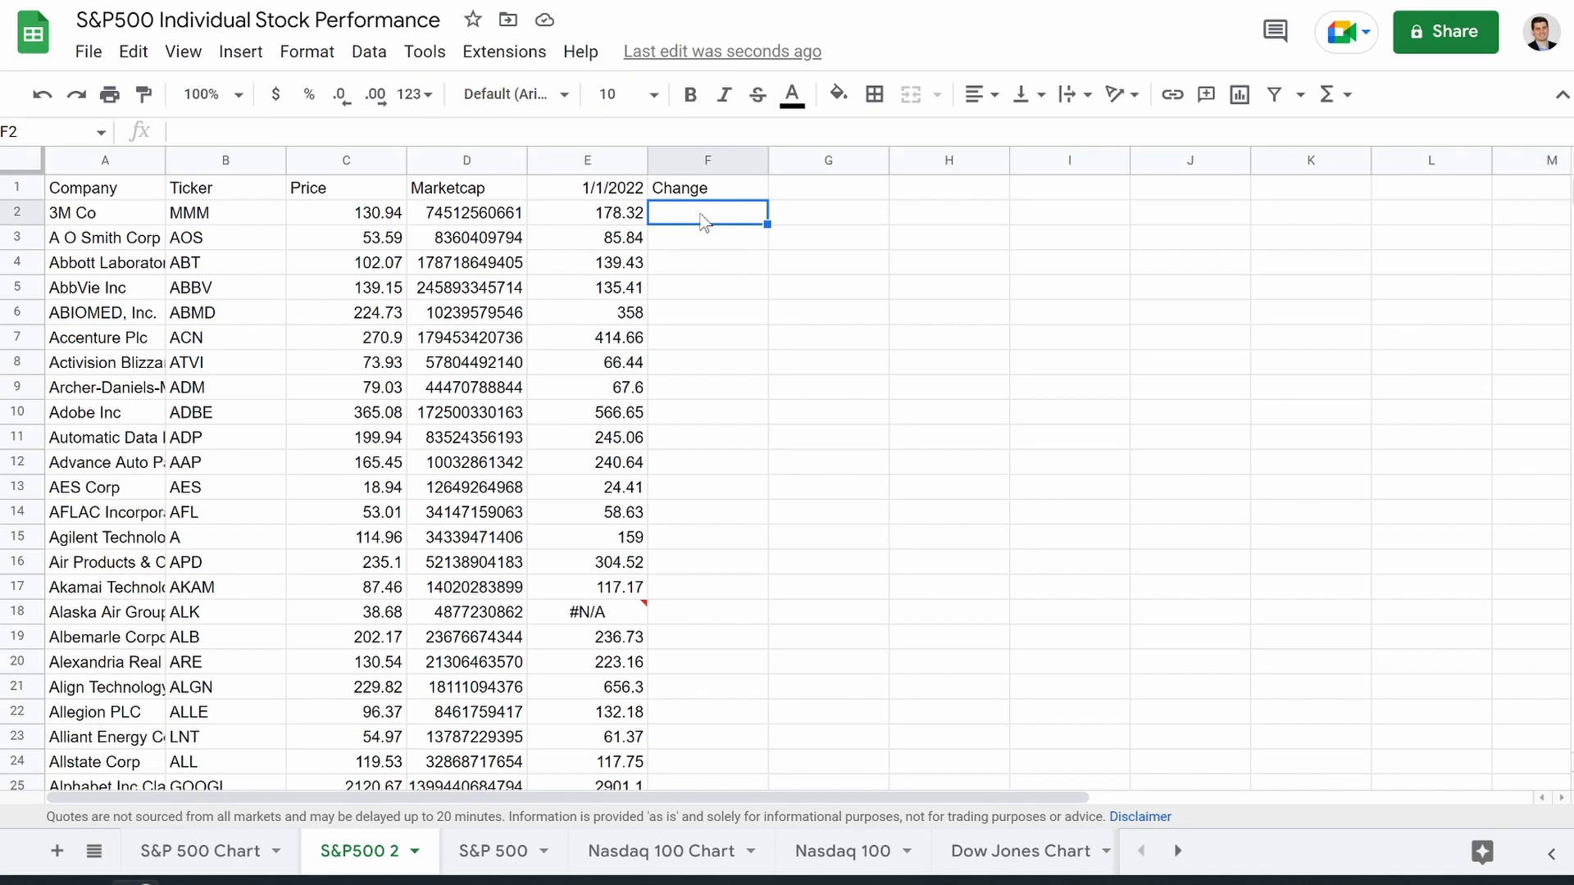
# Step: Enter =(C2-E2)/E2 in F2 and autofill it down the Change column (-0.2657 for MMM)
pyautogui.write('=')
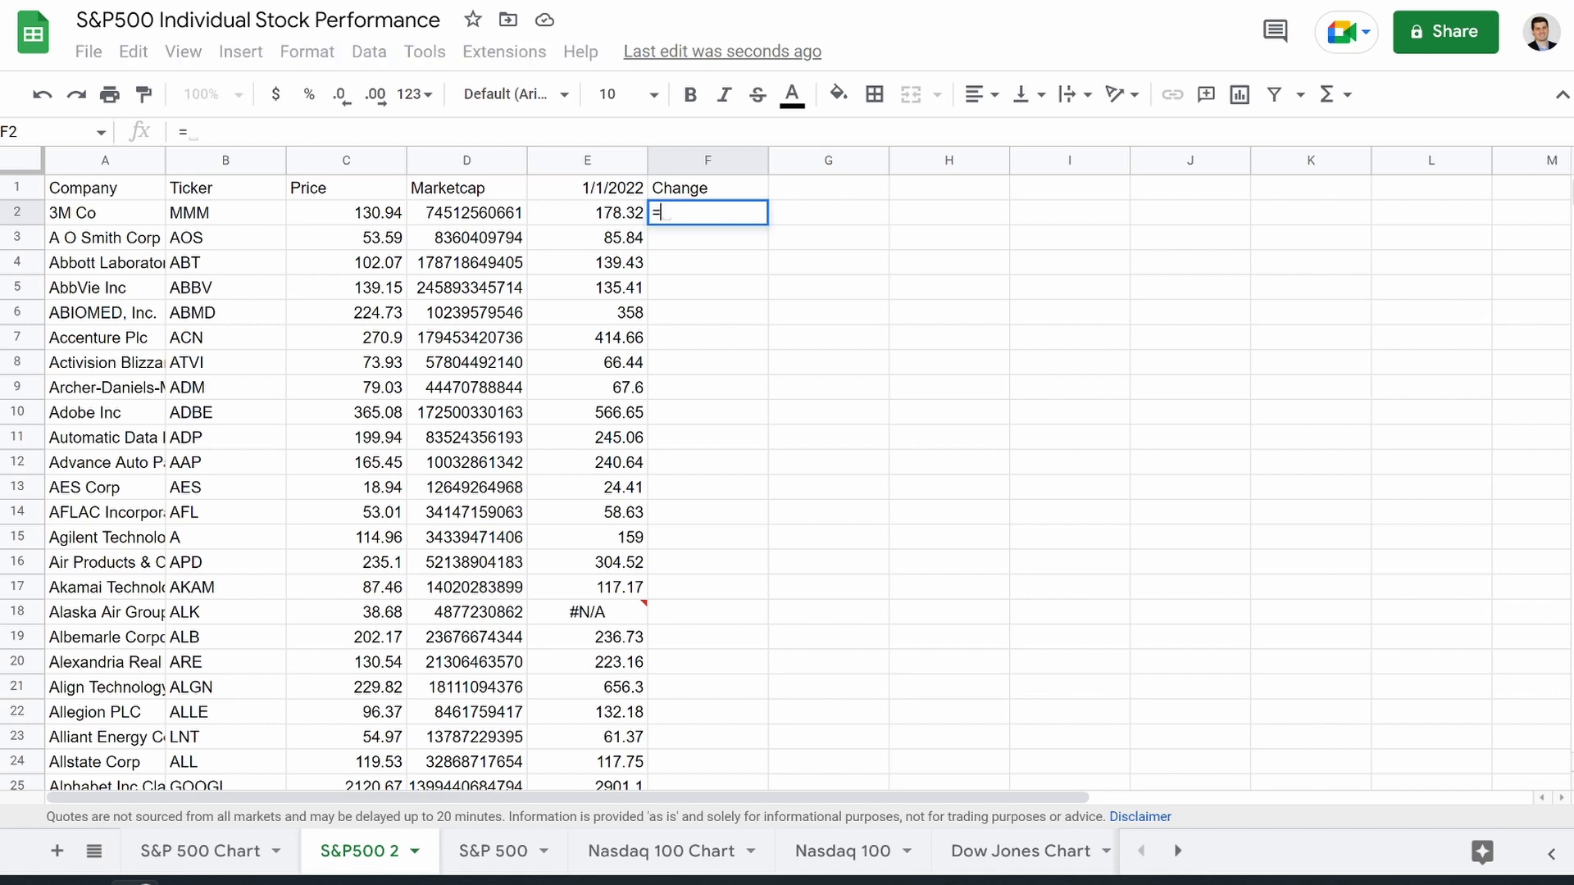
pyautogui.write('(')
pyautogui.click(368, 224)
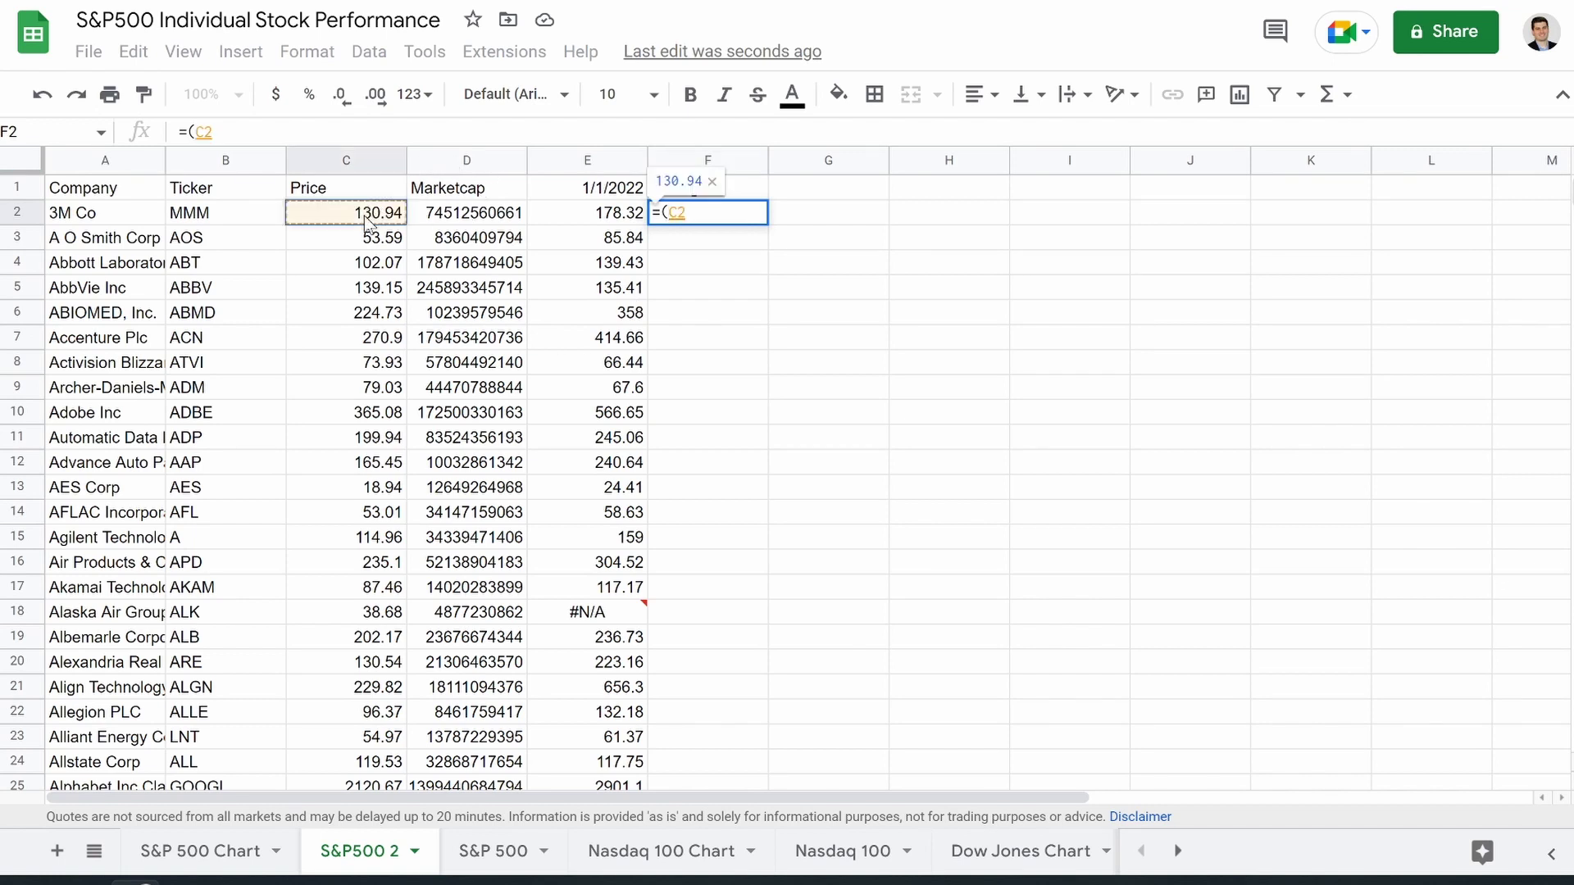
pyautogui.write('-')
pyautogui.click(596, 215)
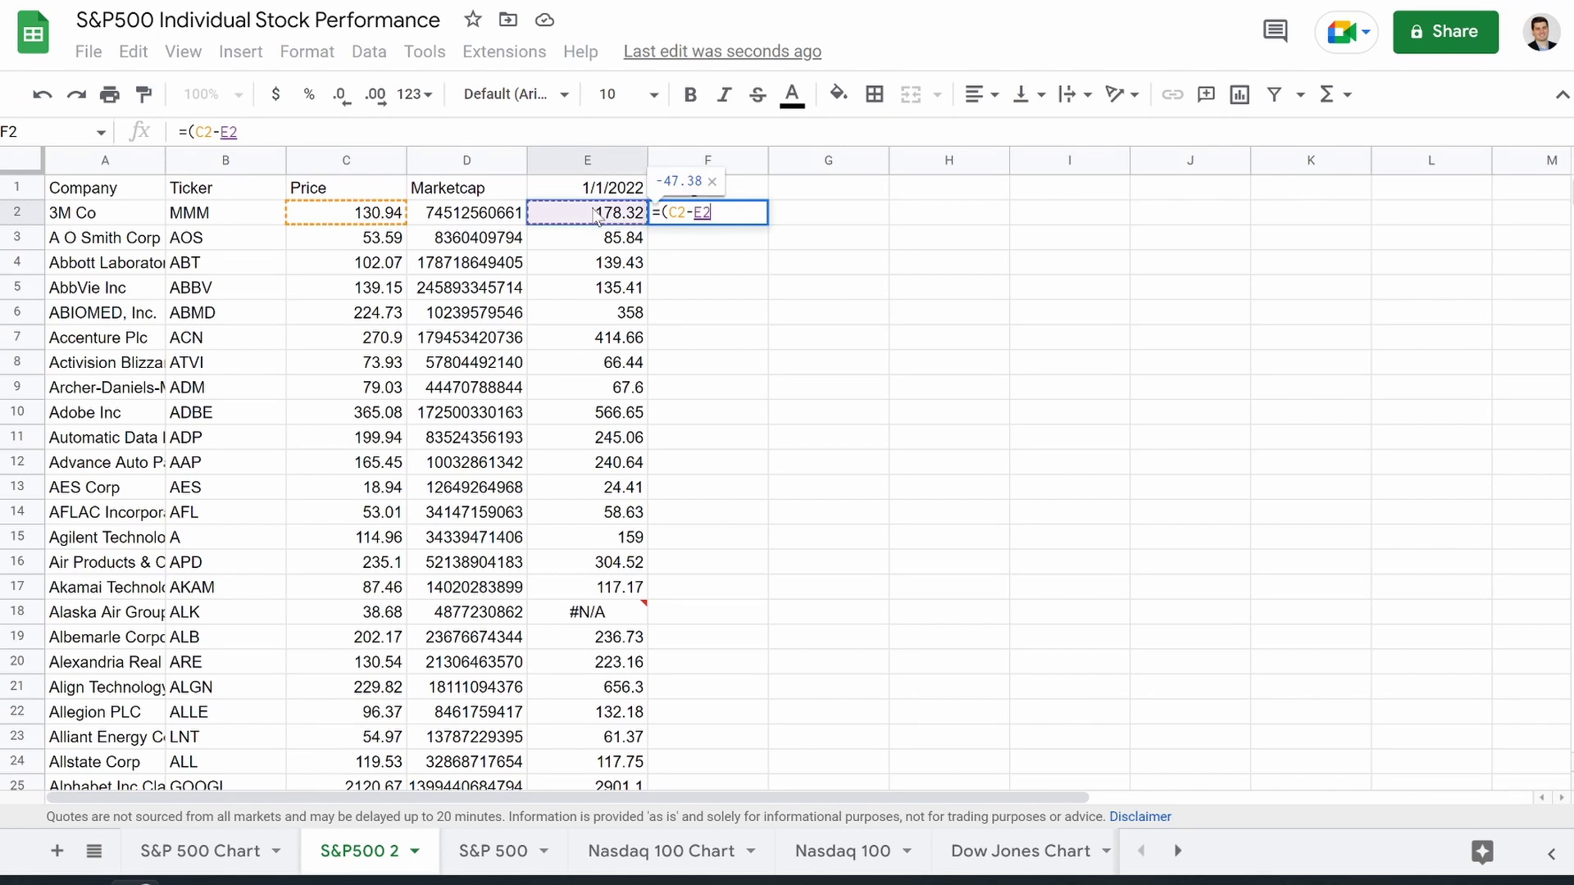
pyautogui.write(')')
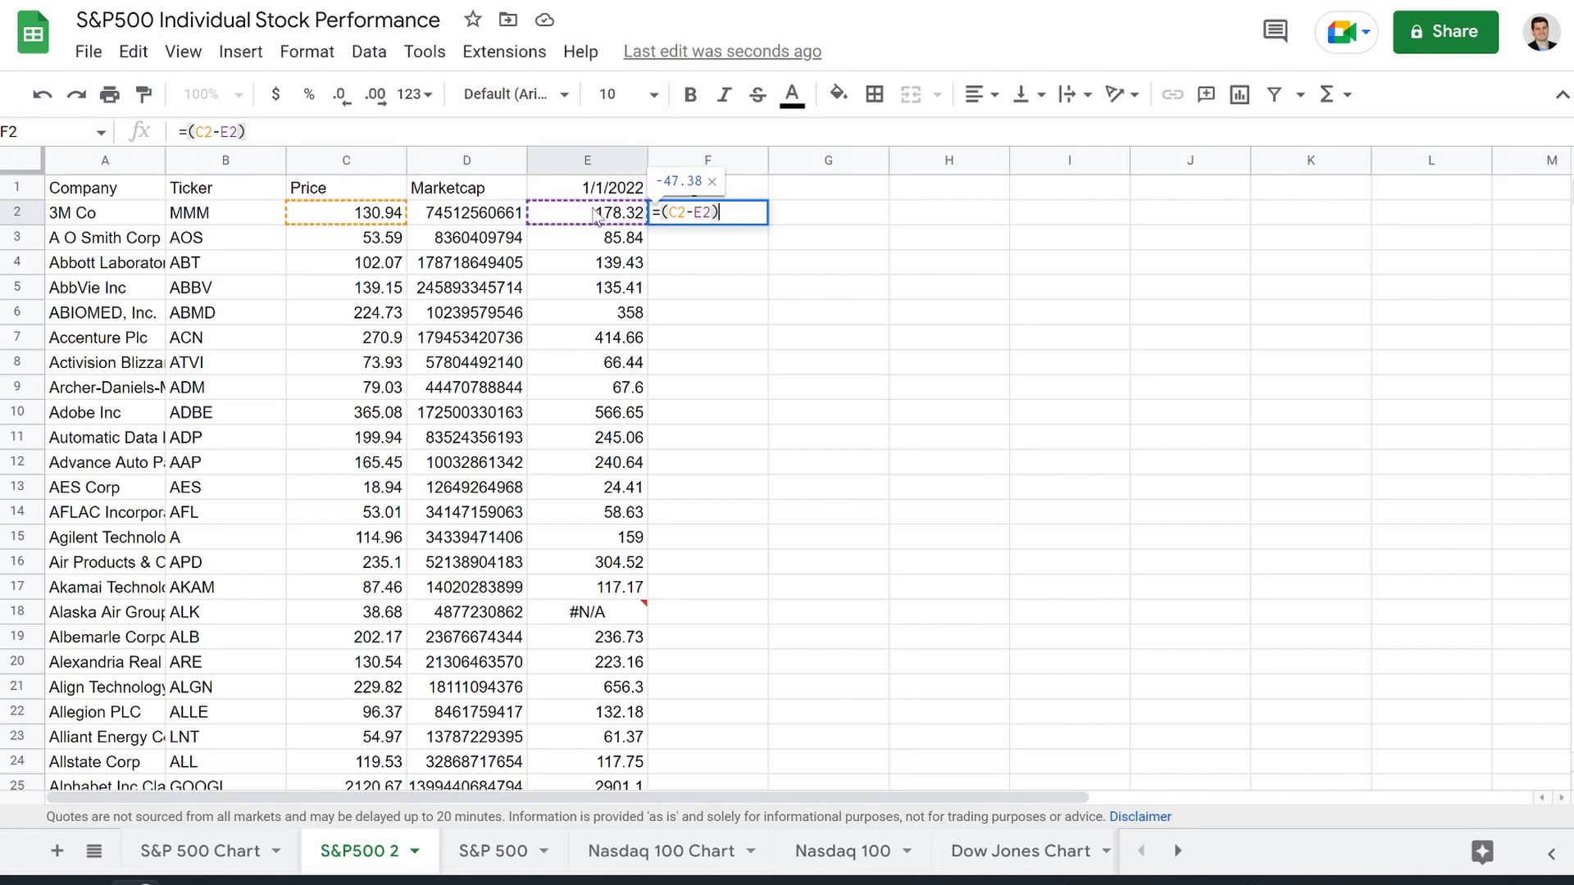
pyautogui.write('/')
pyautogui.click(596, 215)
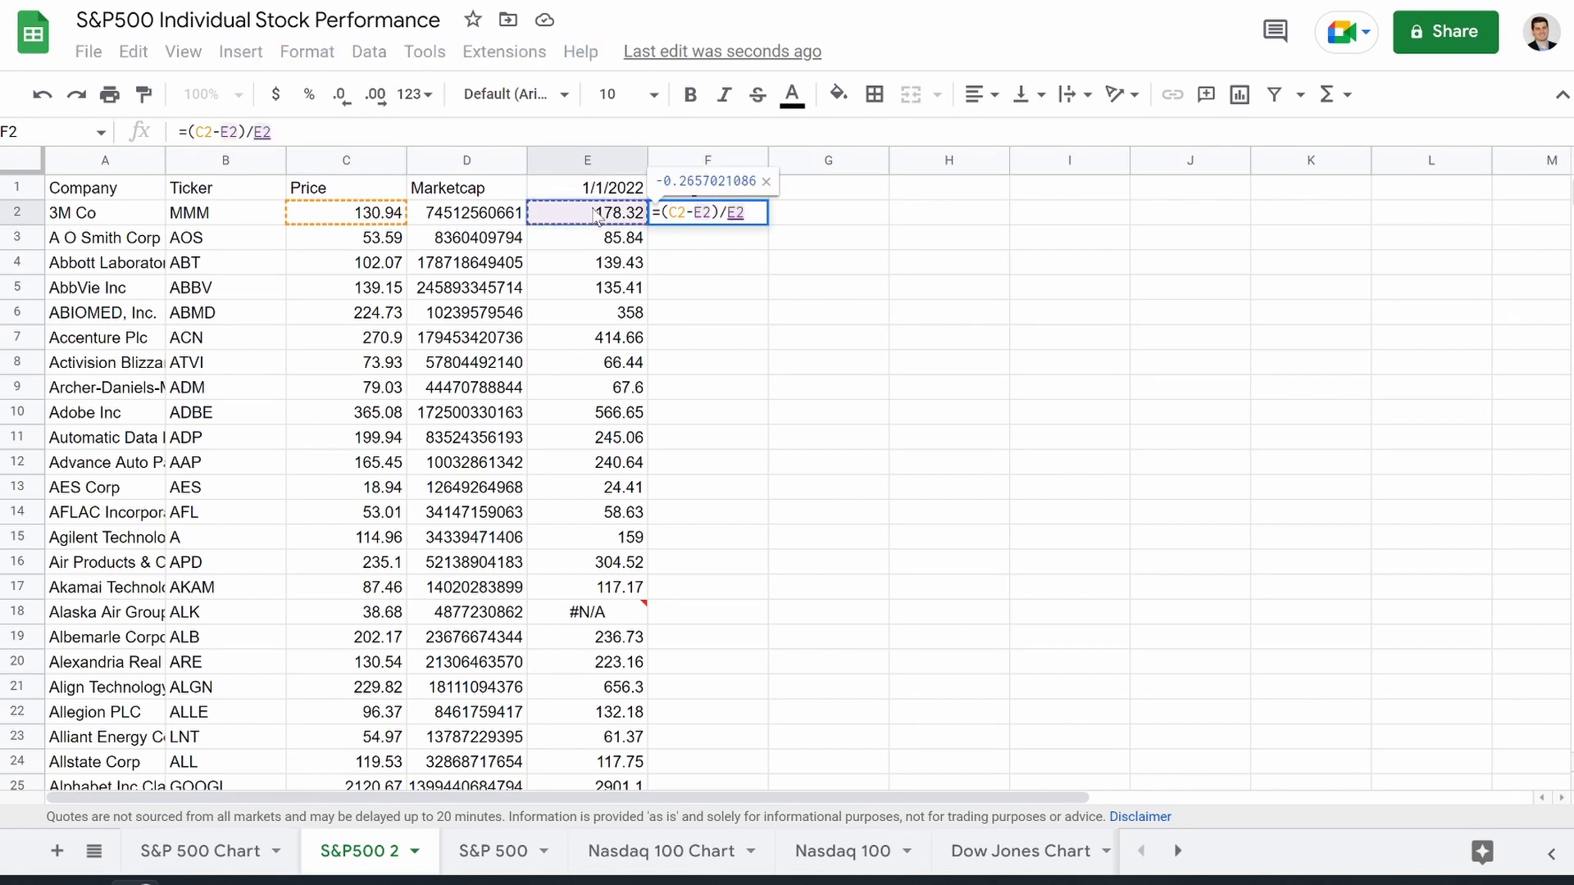
pyautogui.write(')')
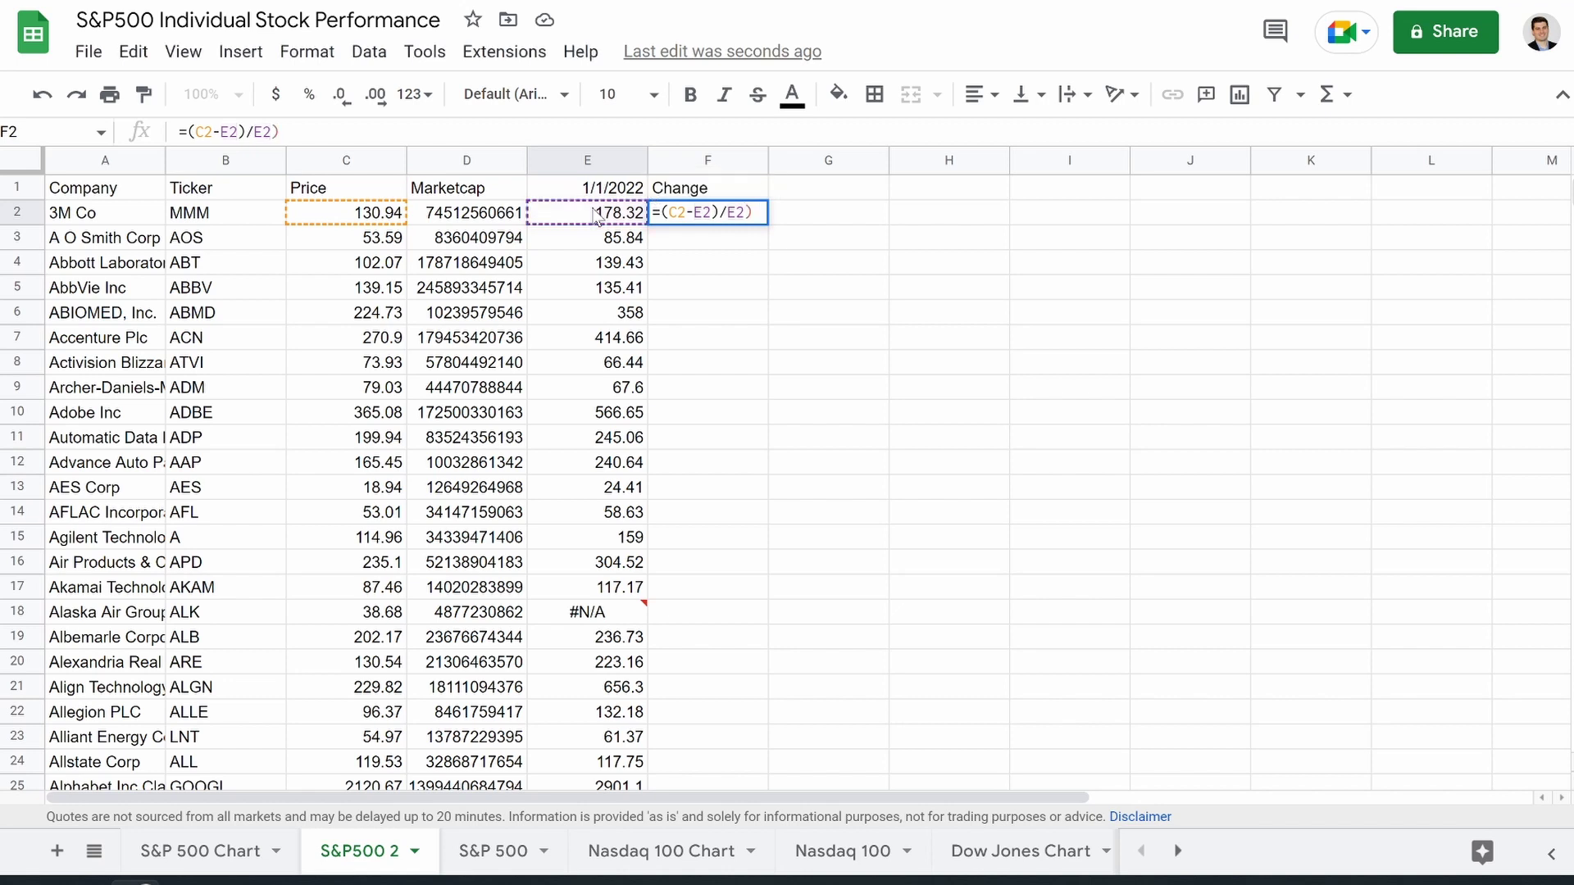
pyautogui.press('Return')
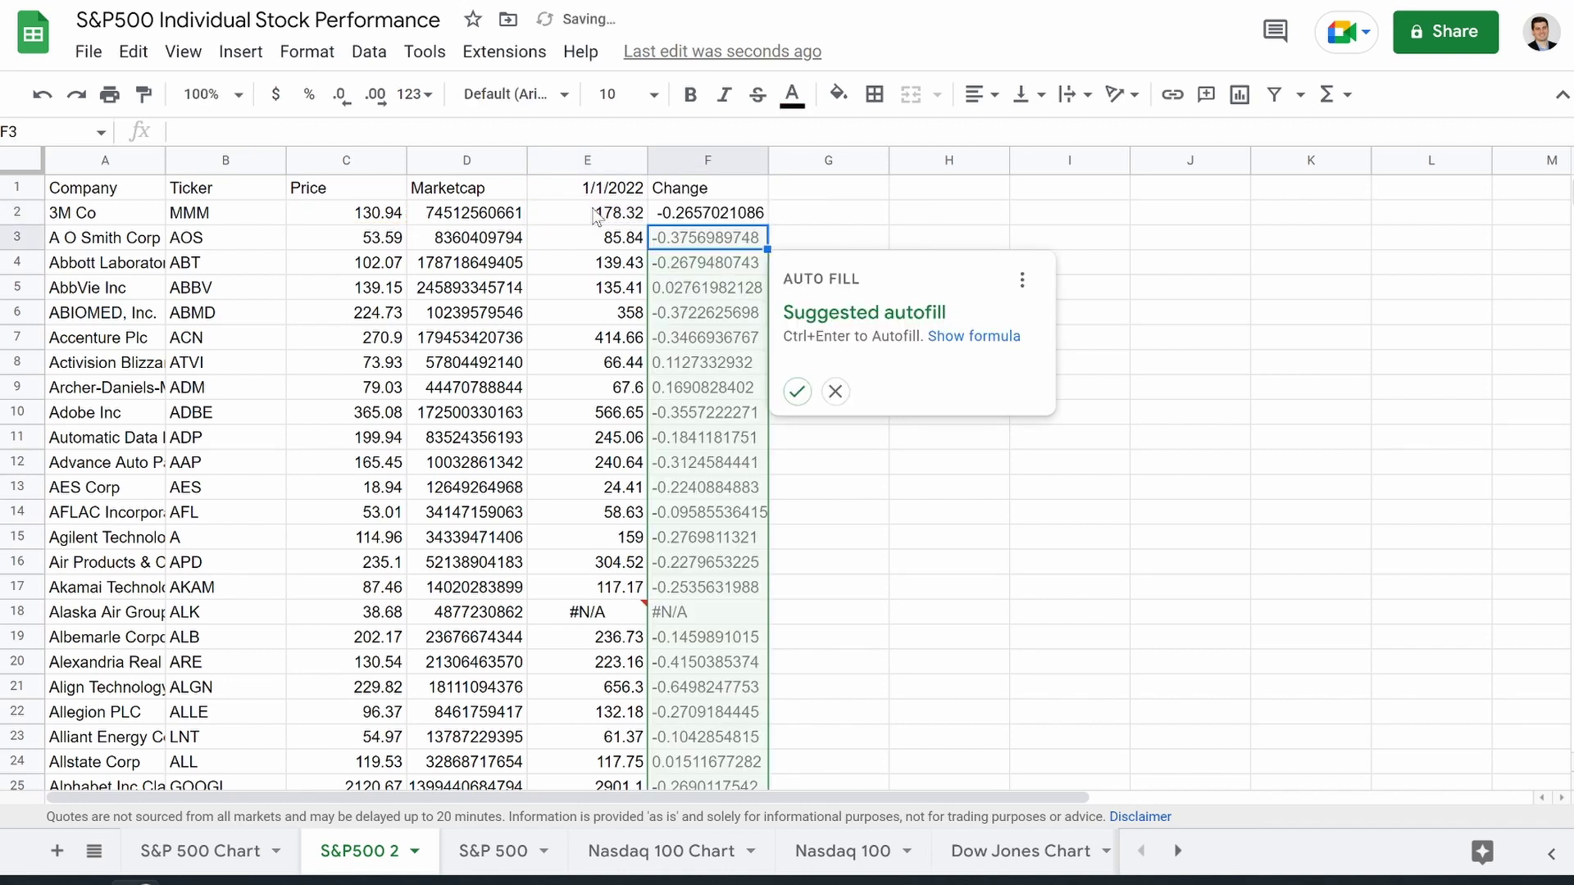
pyautogui.click(797, 391)
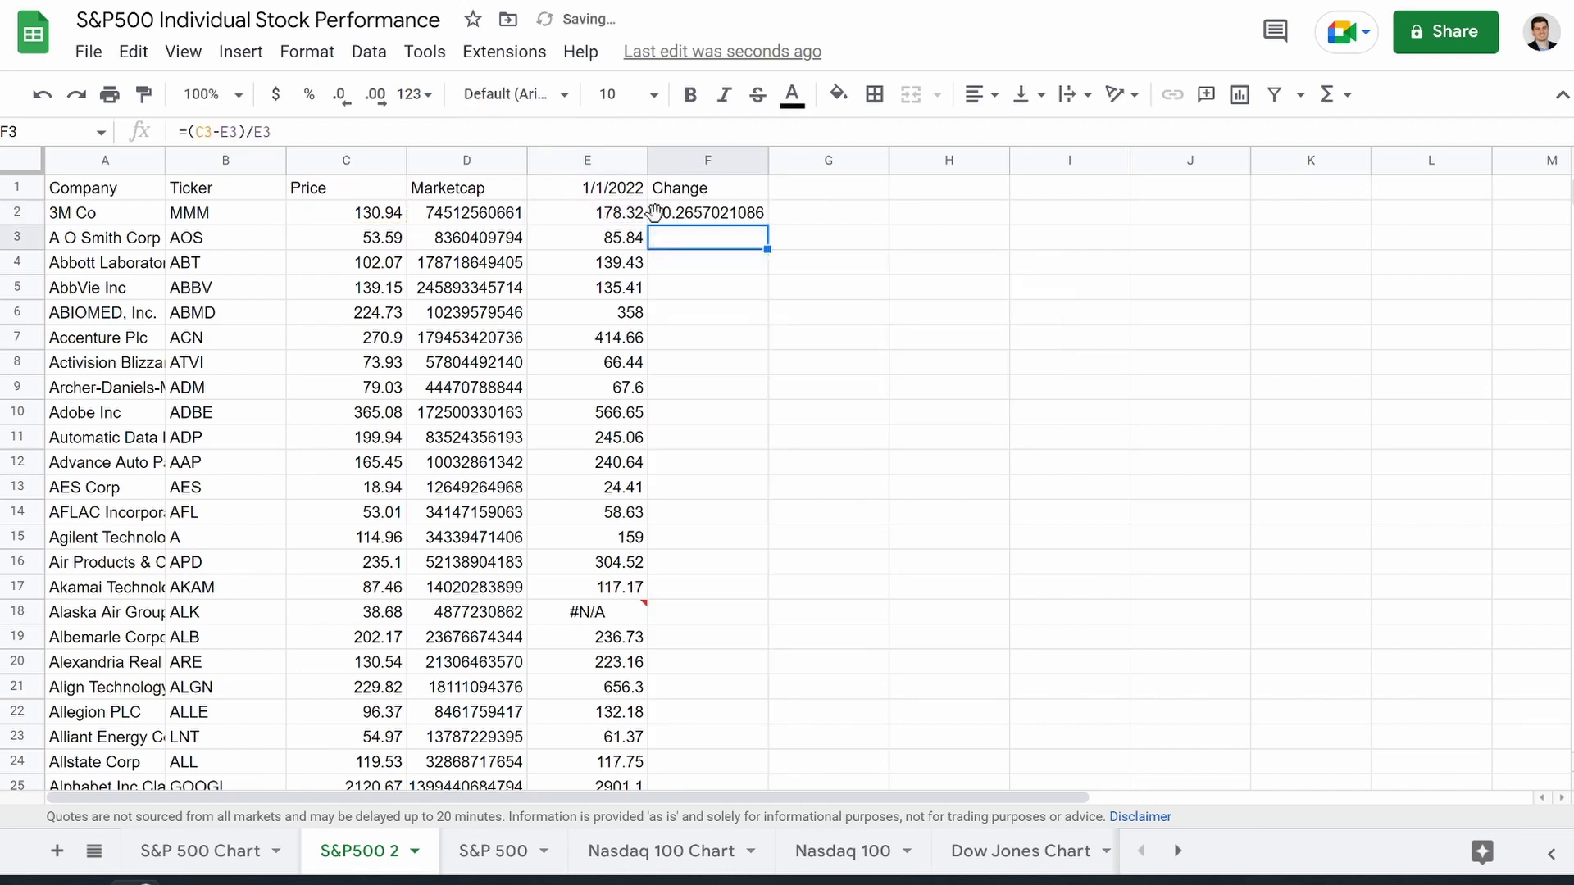
# Step: Format the Change column F as percentages, showing -26.57% for MMM
pyautogui.click(697, 160)
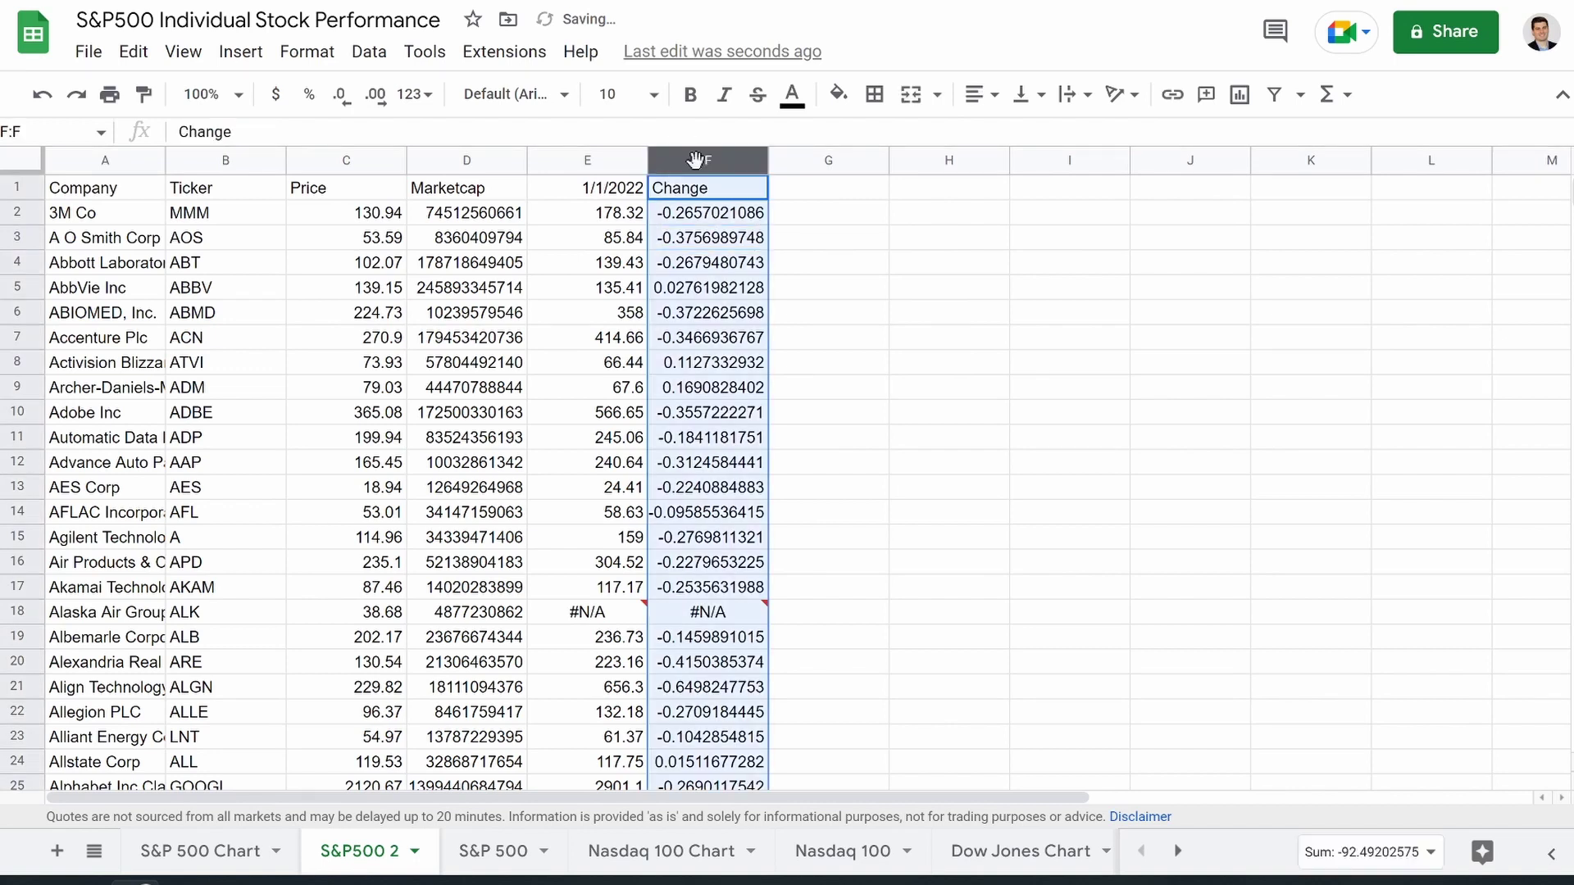
pyautogui.click(308, 95)
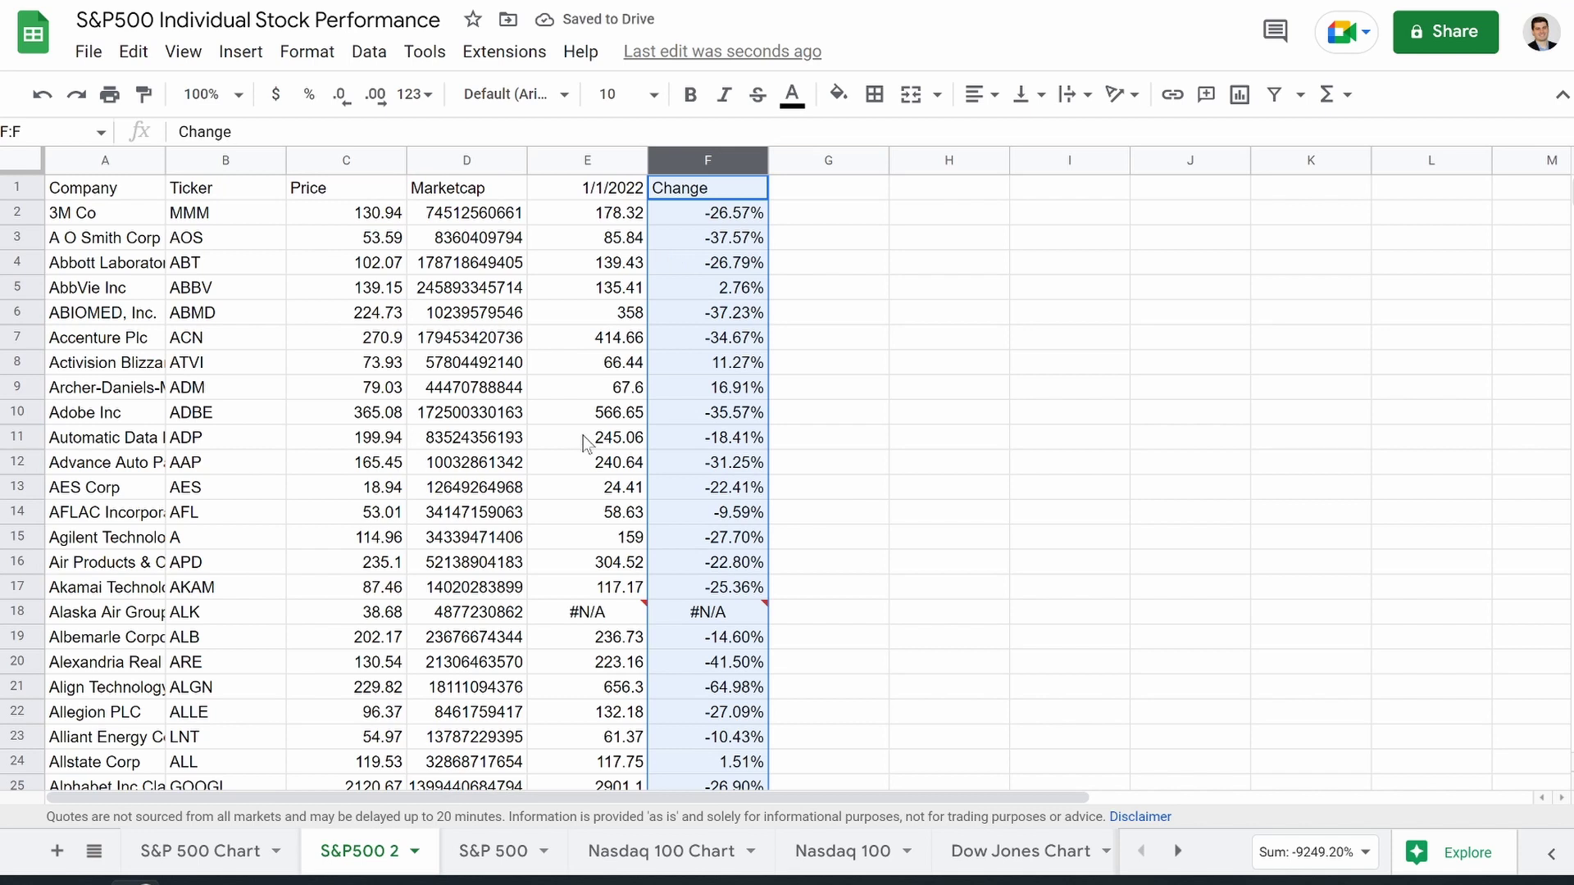
pyautogui.click(761, 389)
# Step: Add a filter to columns A through F
pyautogui.moveTo(101, 161); pyautogui.dragTo(677, 168)
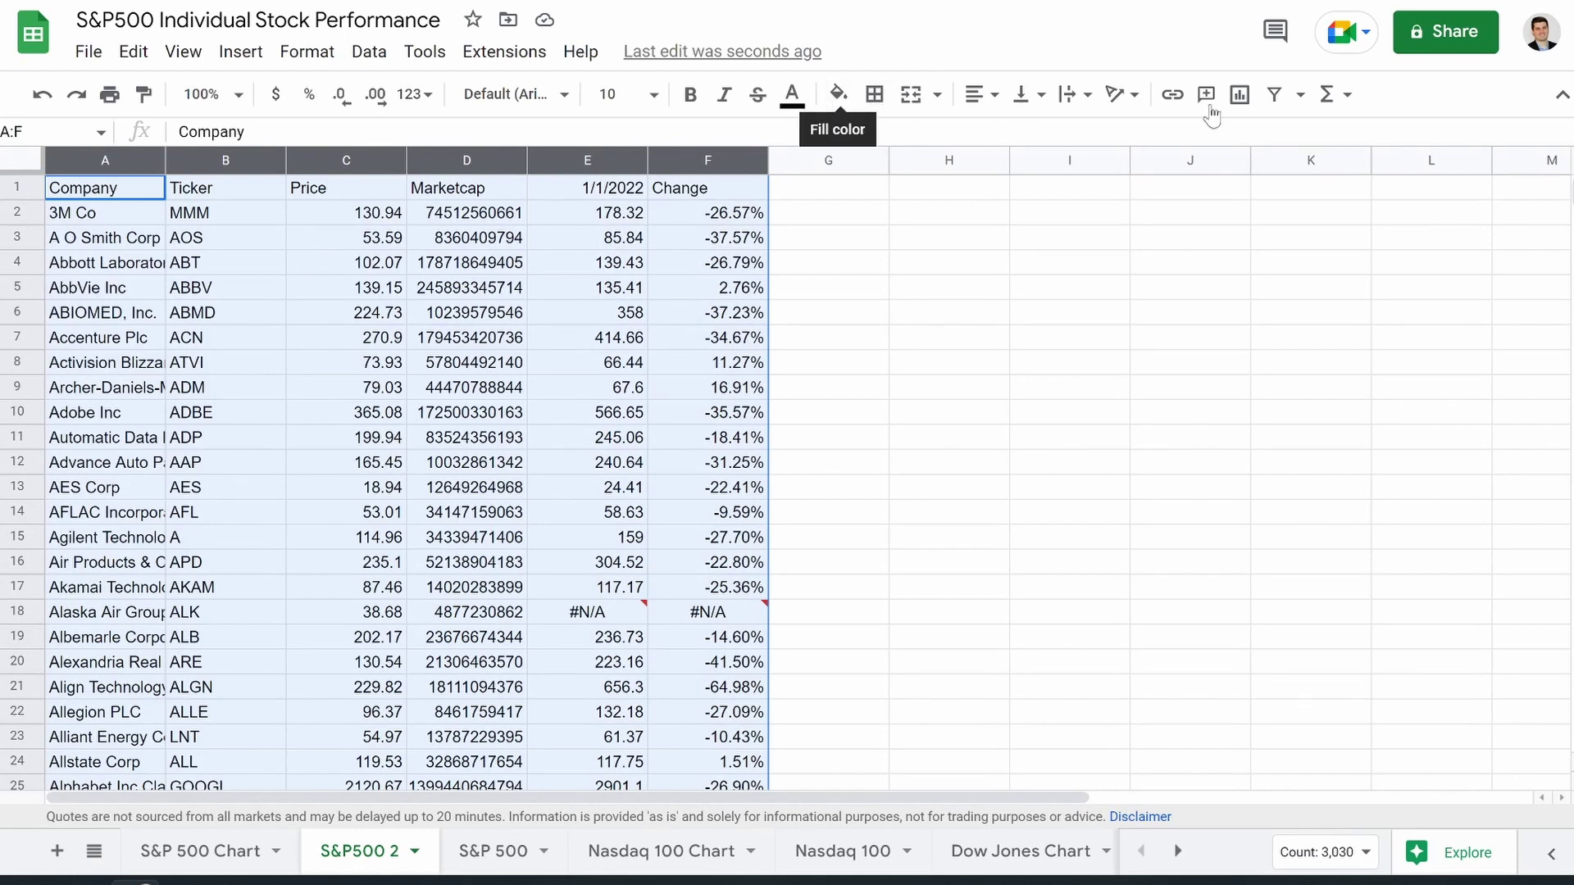
pyautogui.click(1274, 95)
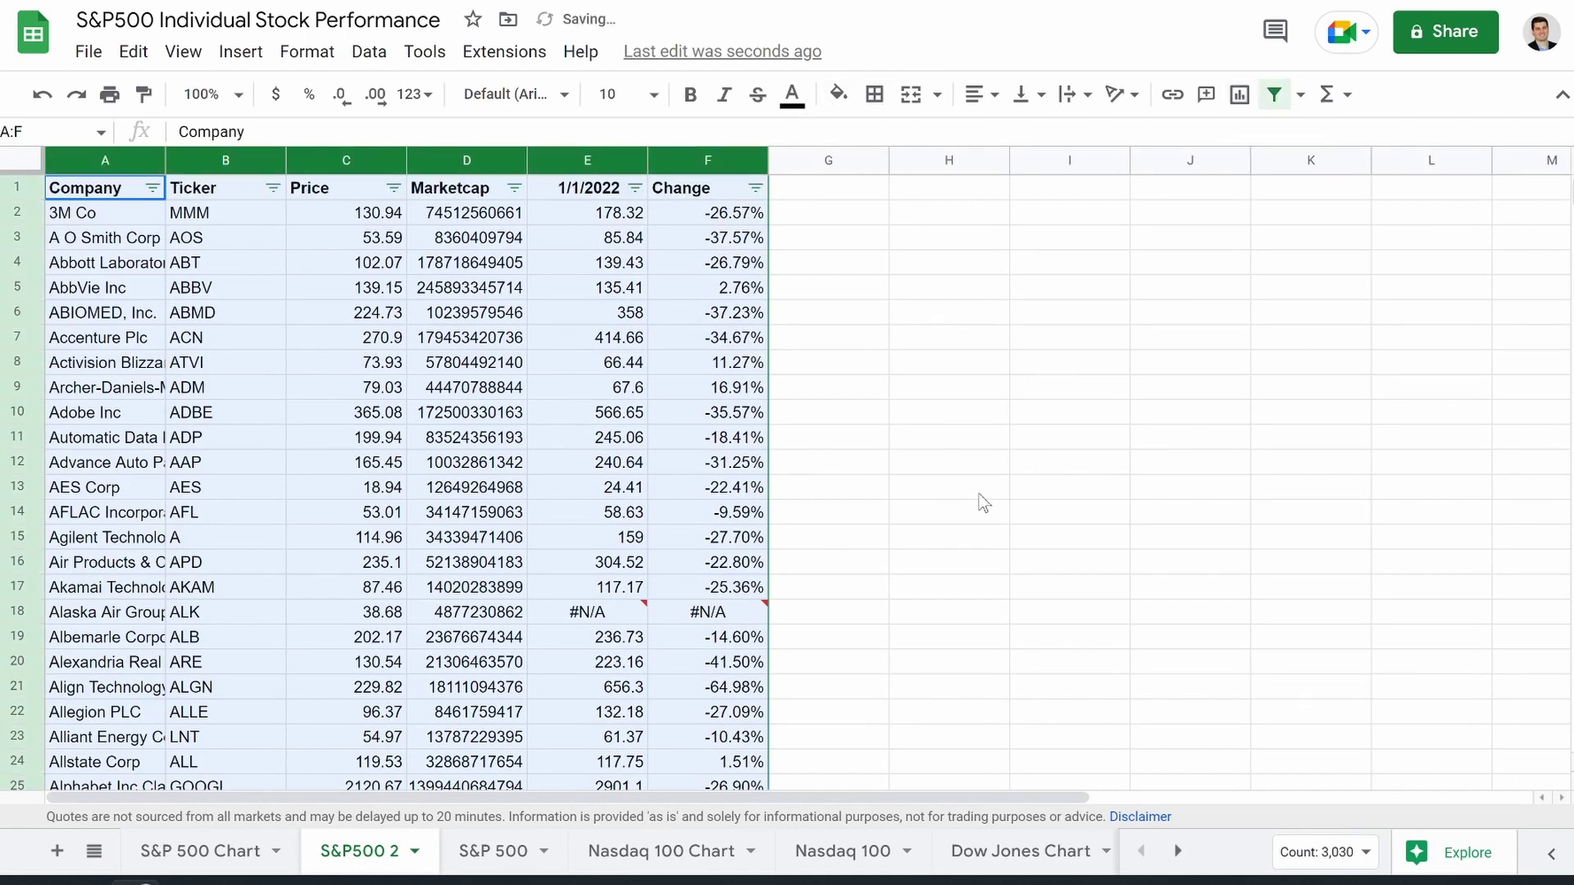
pyautogui.click(981, 495)
# Step: Sort S&P500 2 by Change ascending so Netflix (-71.38%) is first, and browse the results
pyautogui.click(753, 187)
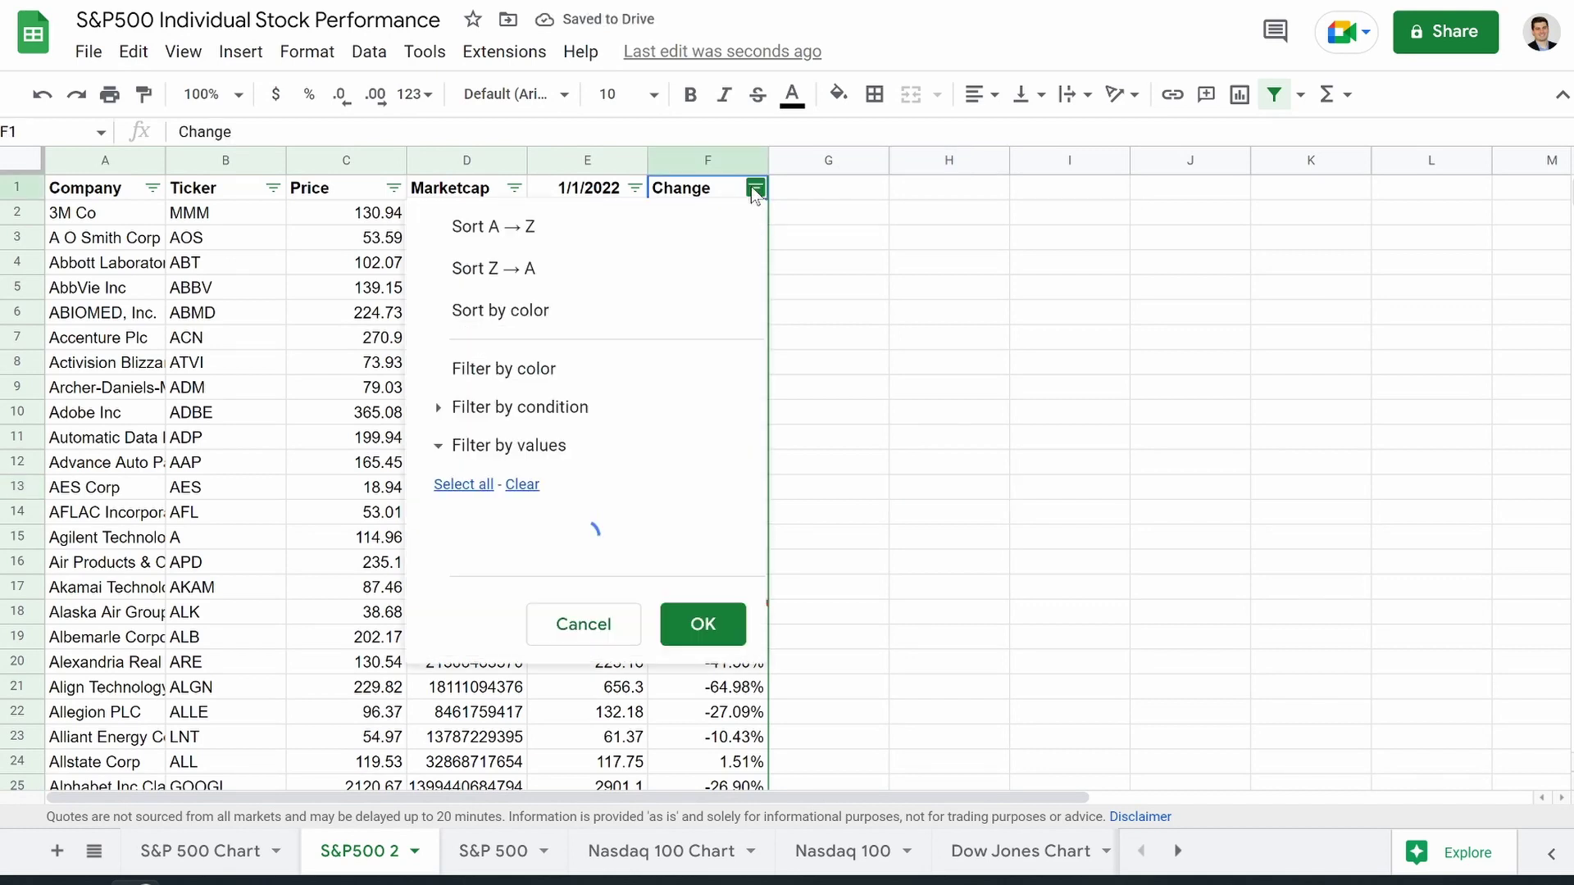
pyautogui.click(595, 233)
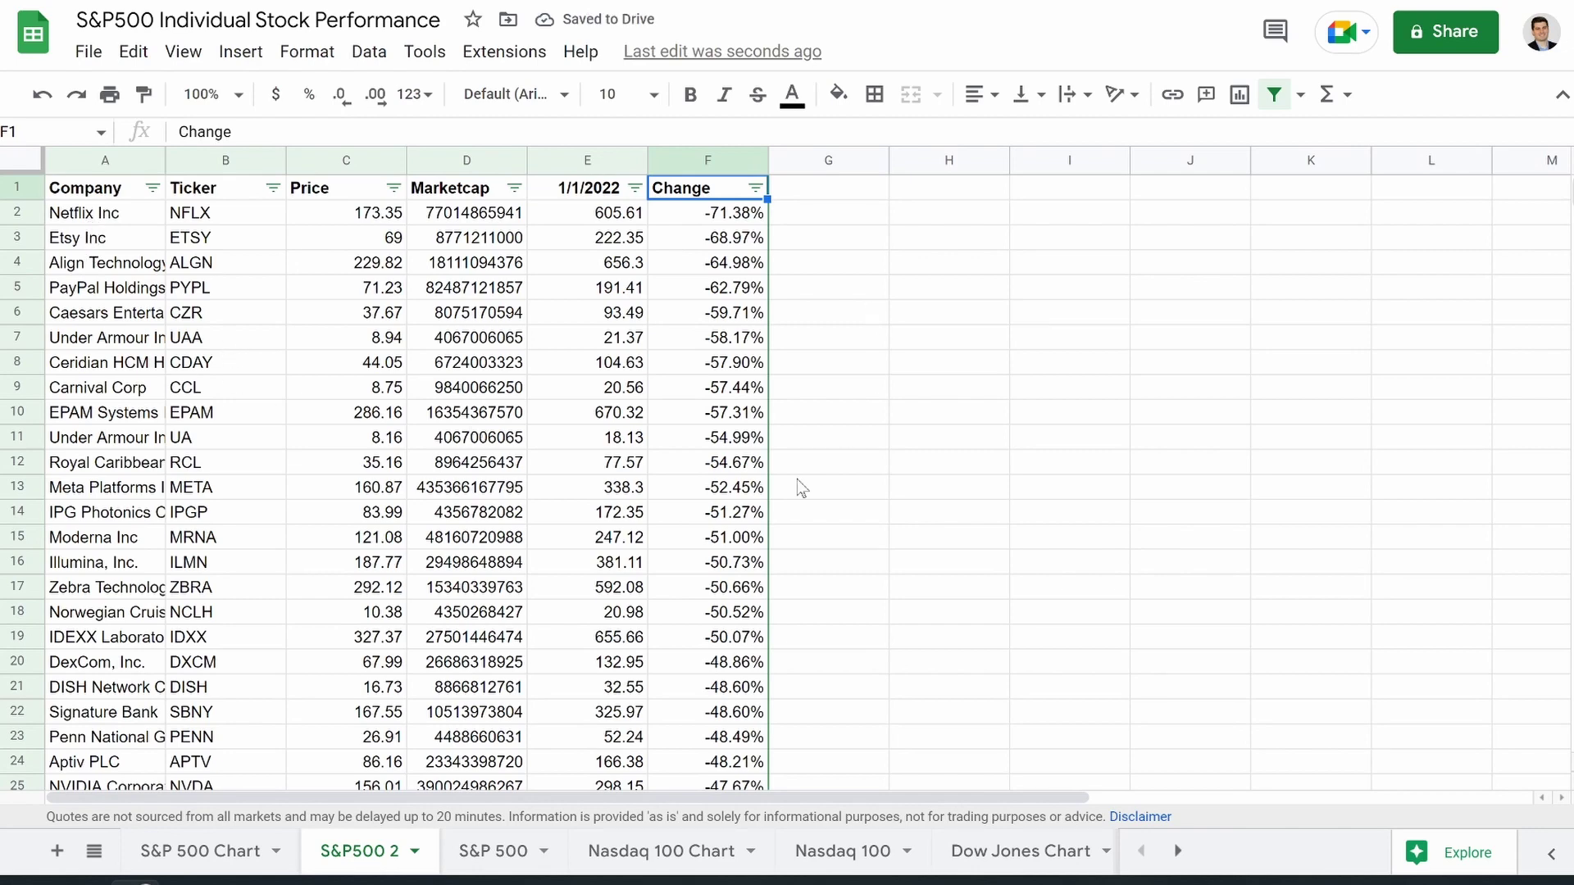
pyautogui.scroll(-20, 799, 484)
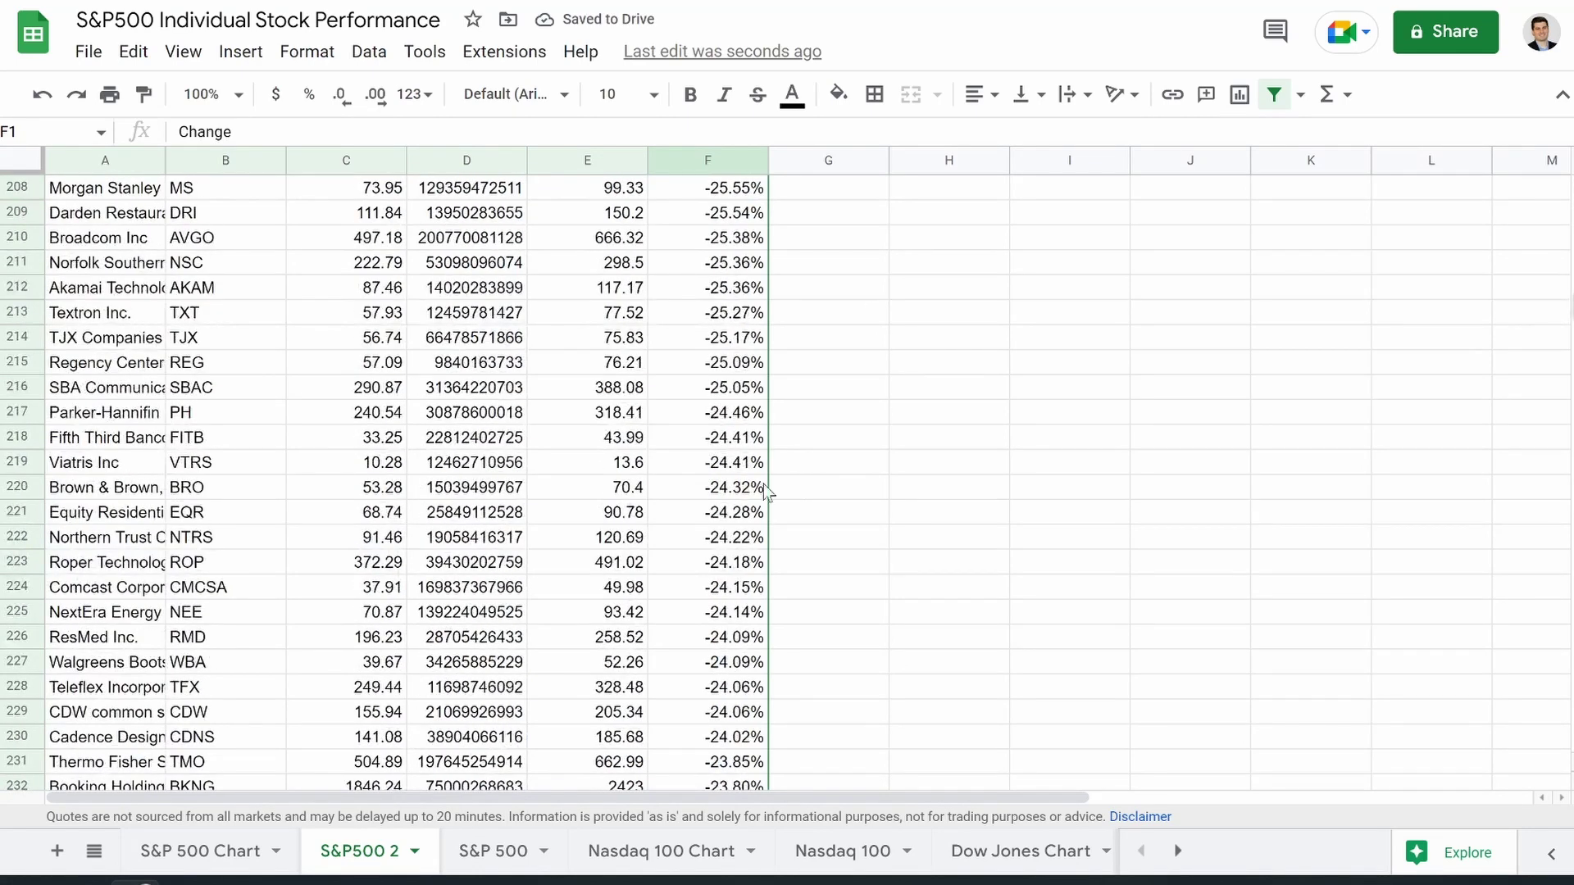
pyautogui.scroll(-20, 722, 500)
pyautogui.scroll(-20, 677, 512)
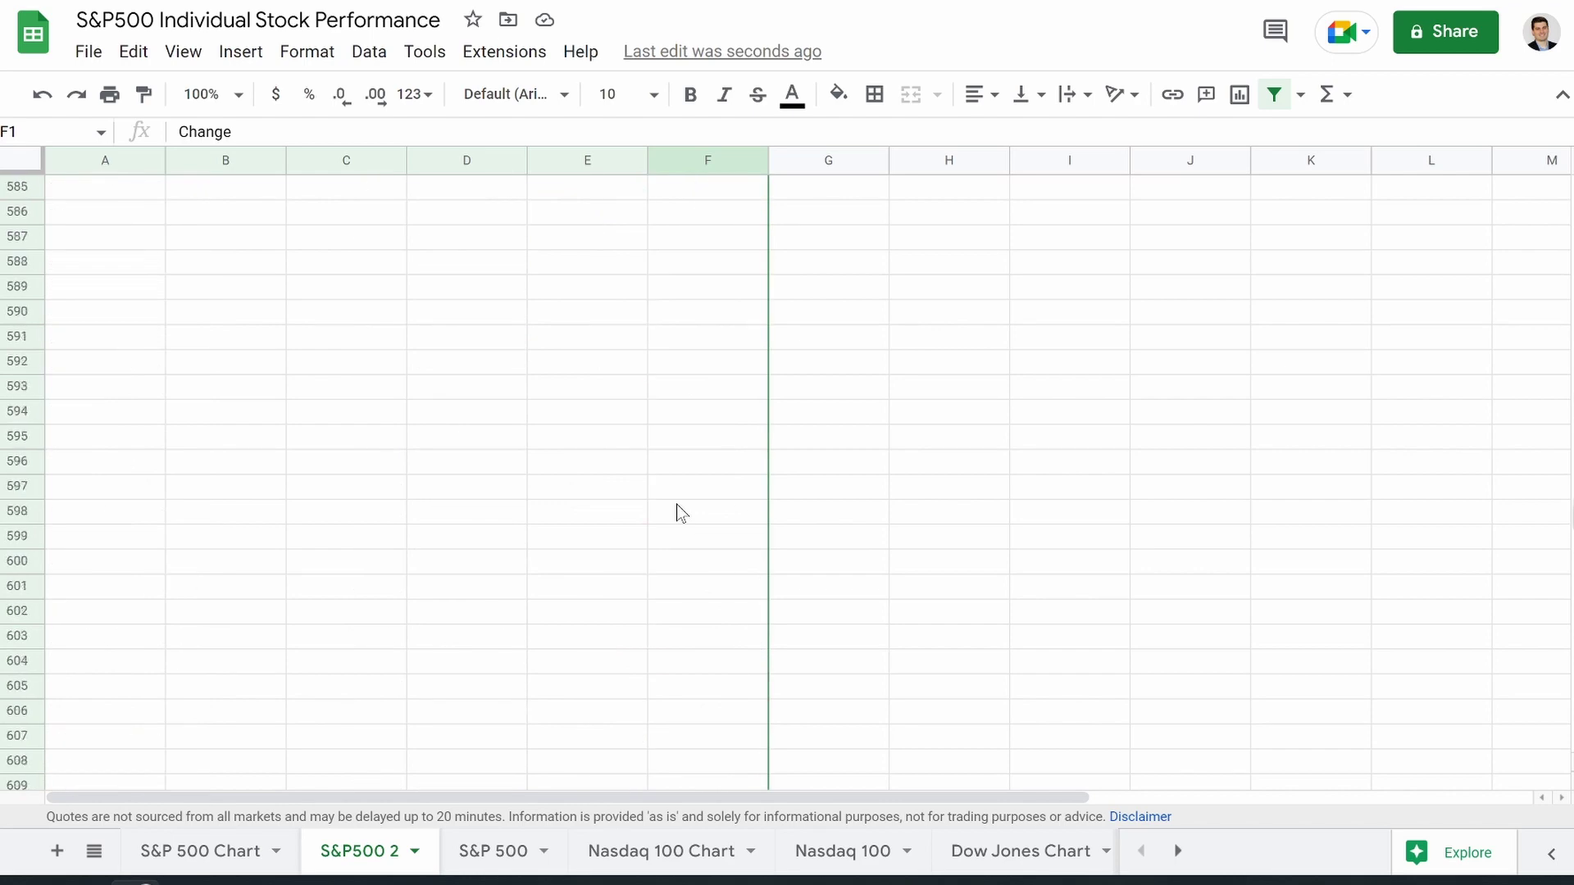
pyautogui.scroll(-10, 681, 512)
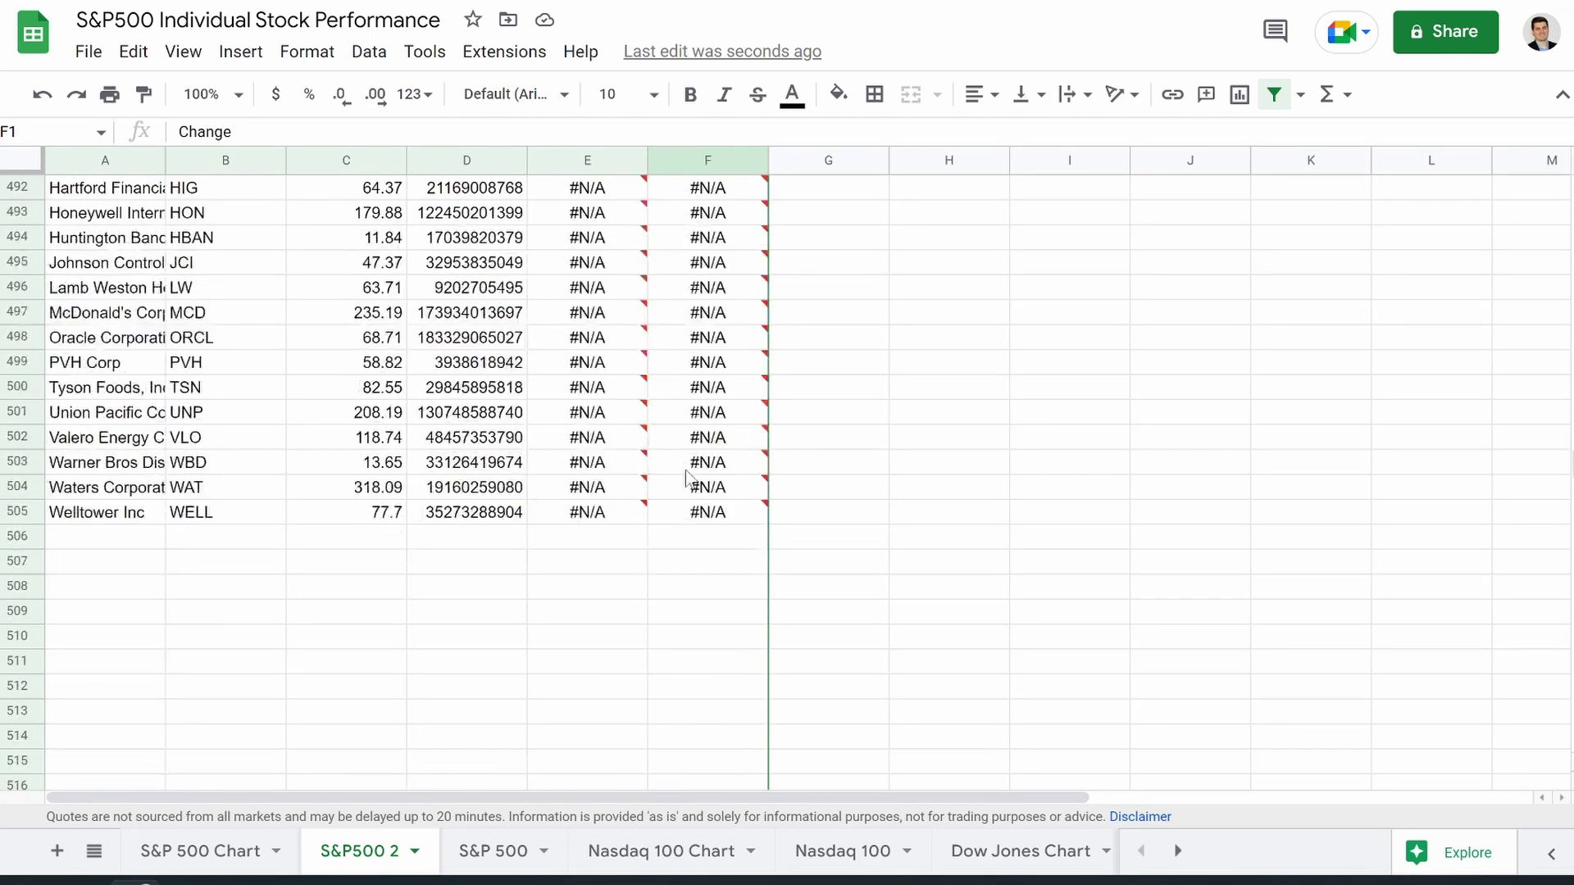
pyautogui.scroll(2, 685, 471)
pyautogui.scroll(5, 622, 325)
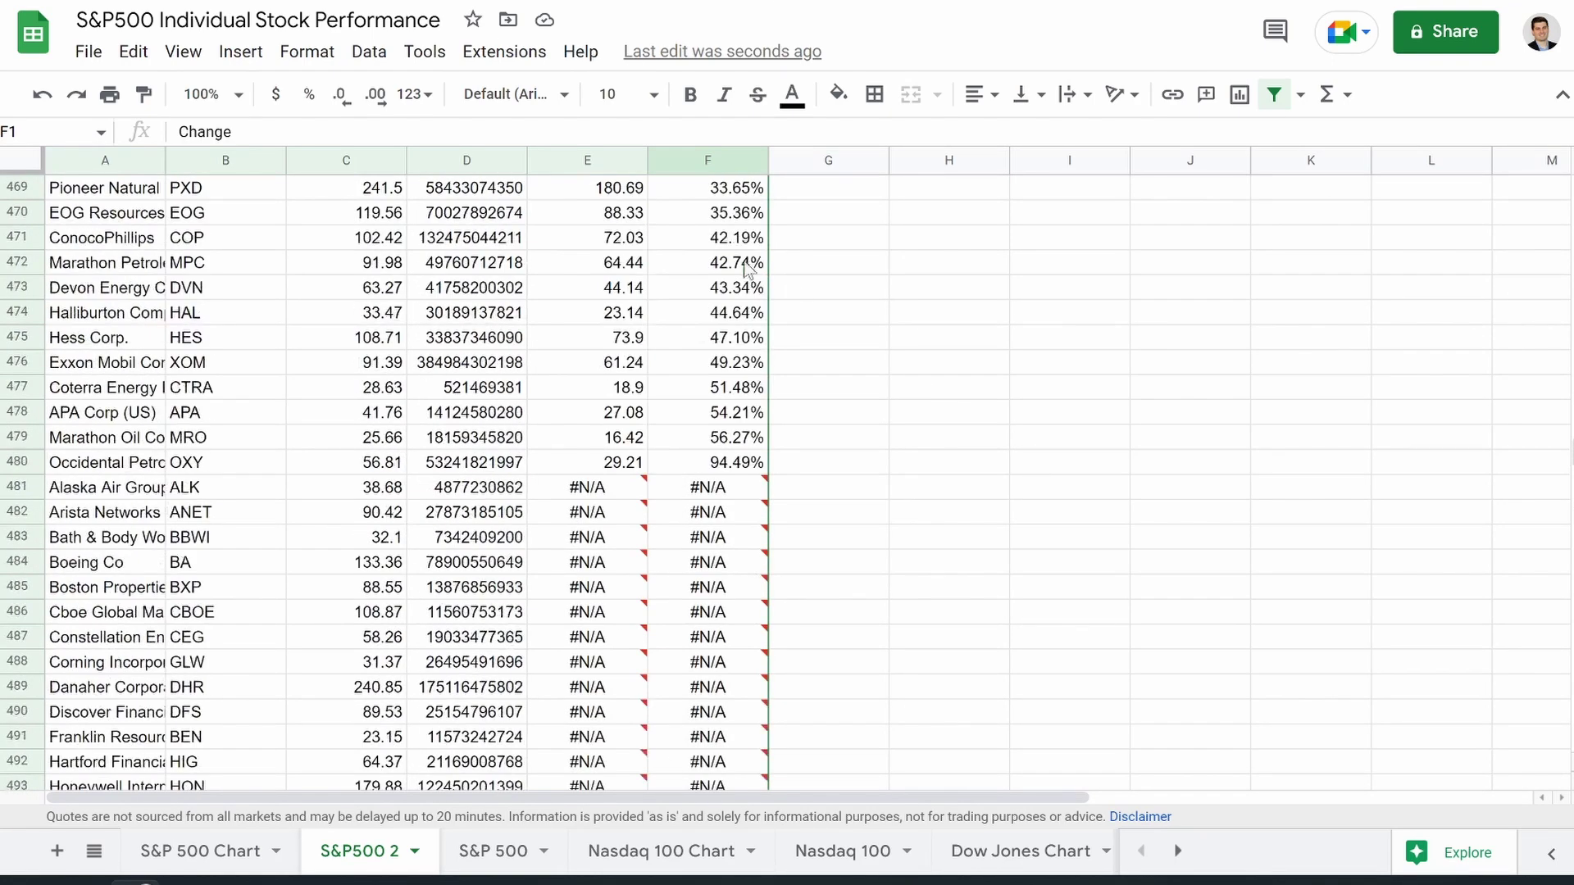
pyautogui.click(500, 851)
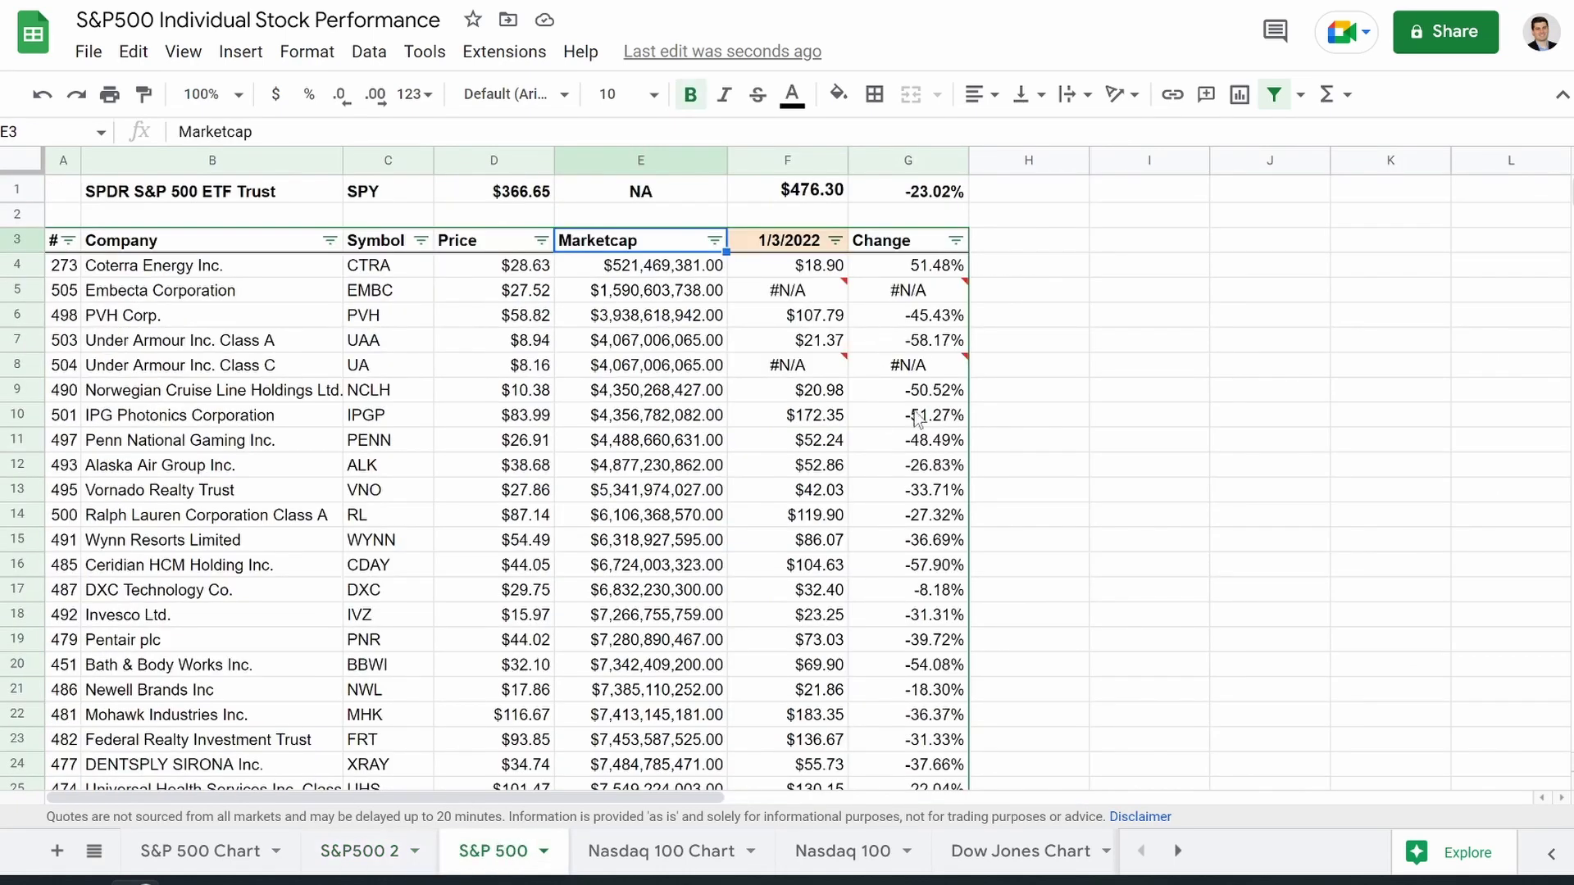
pyautogui.click(352, 854)
# Step: Inspect the #N/A in F481, then set the E1 start date to 1/3/2022
pyautogui.click(723, 490)
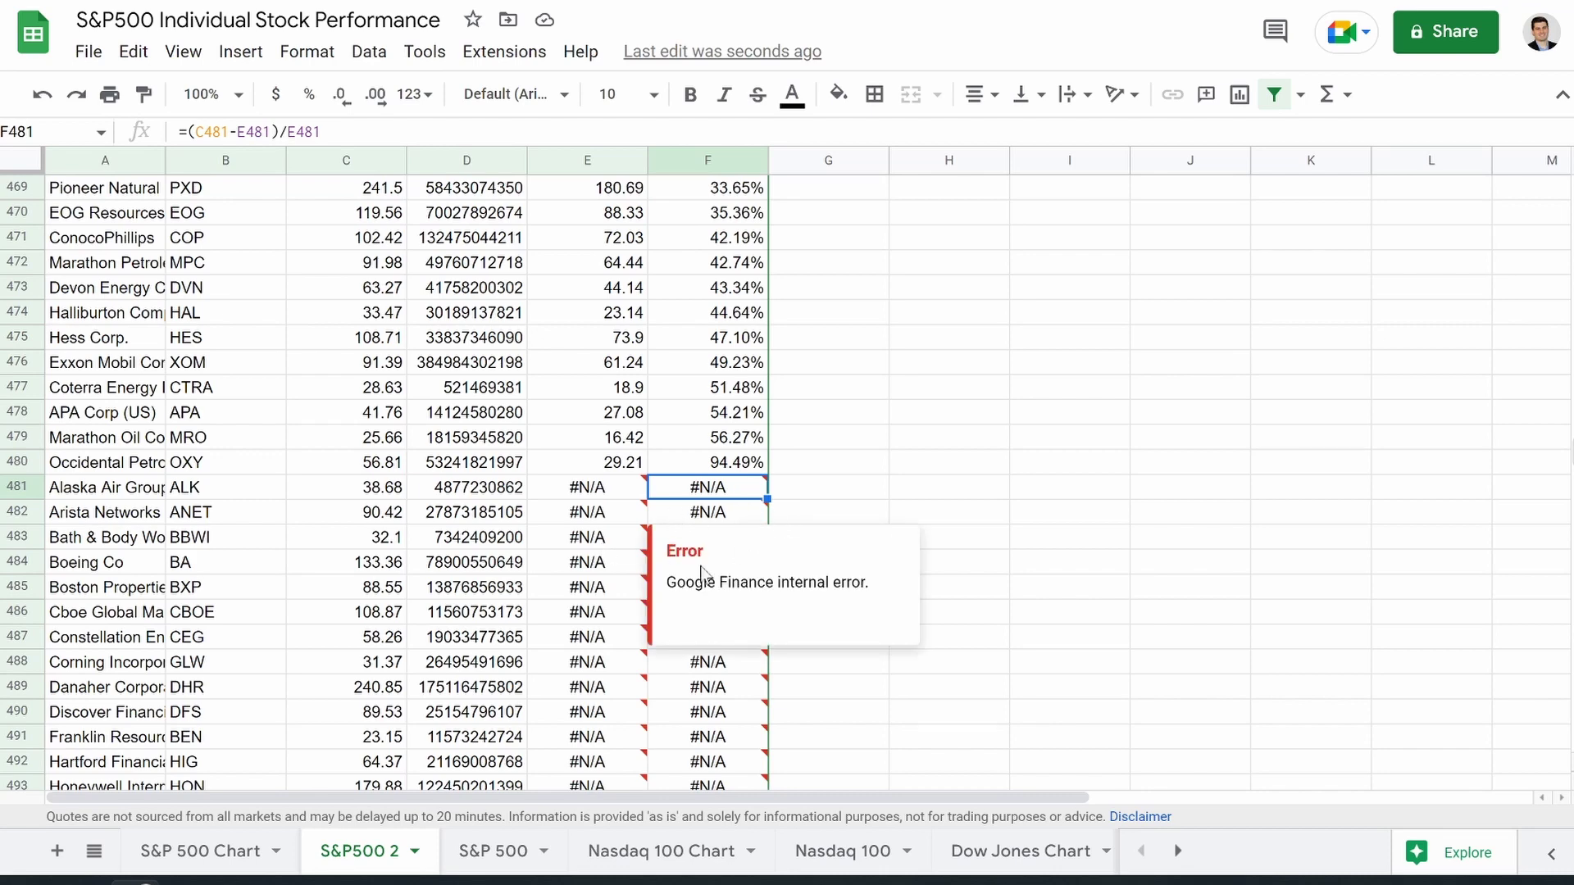
pyautogui.scroll(20, 685, 500)
pyautogui.scroll(15, 686, 498)
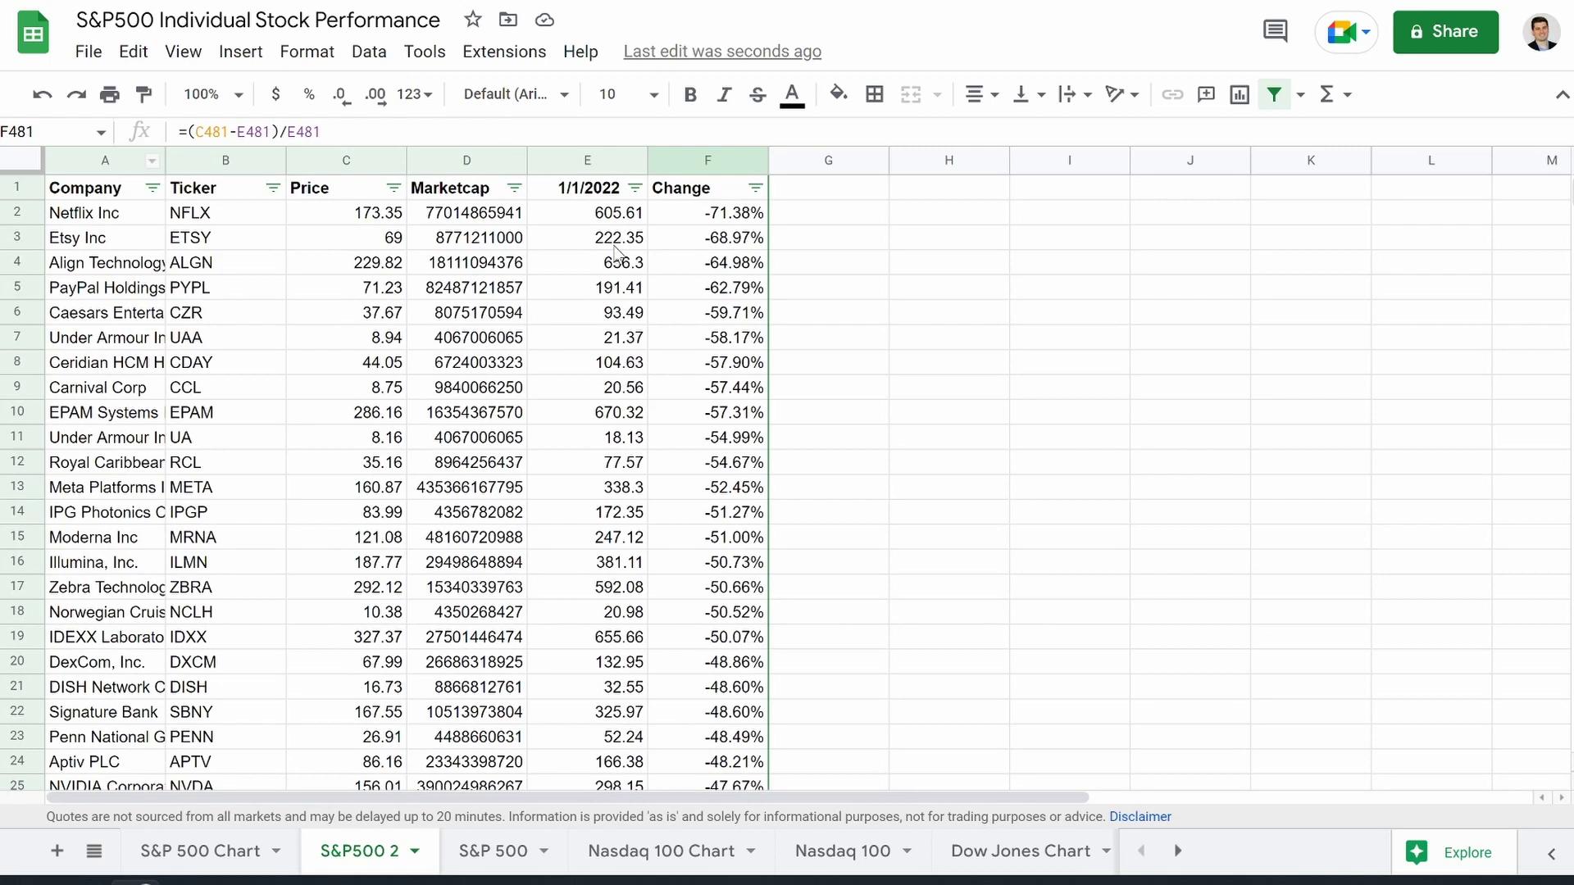
pyautogui.click(589, 193)
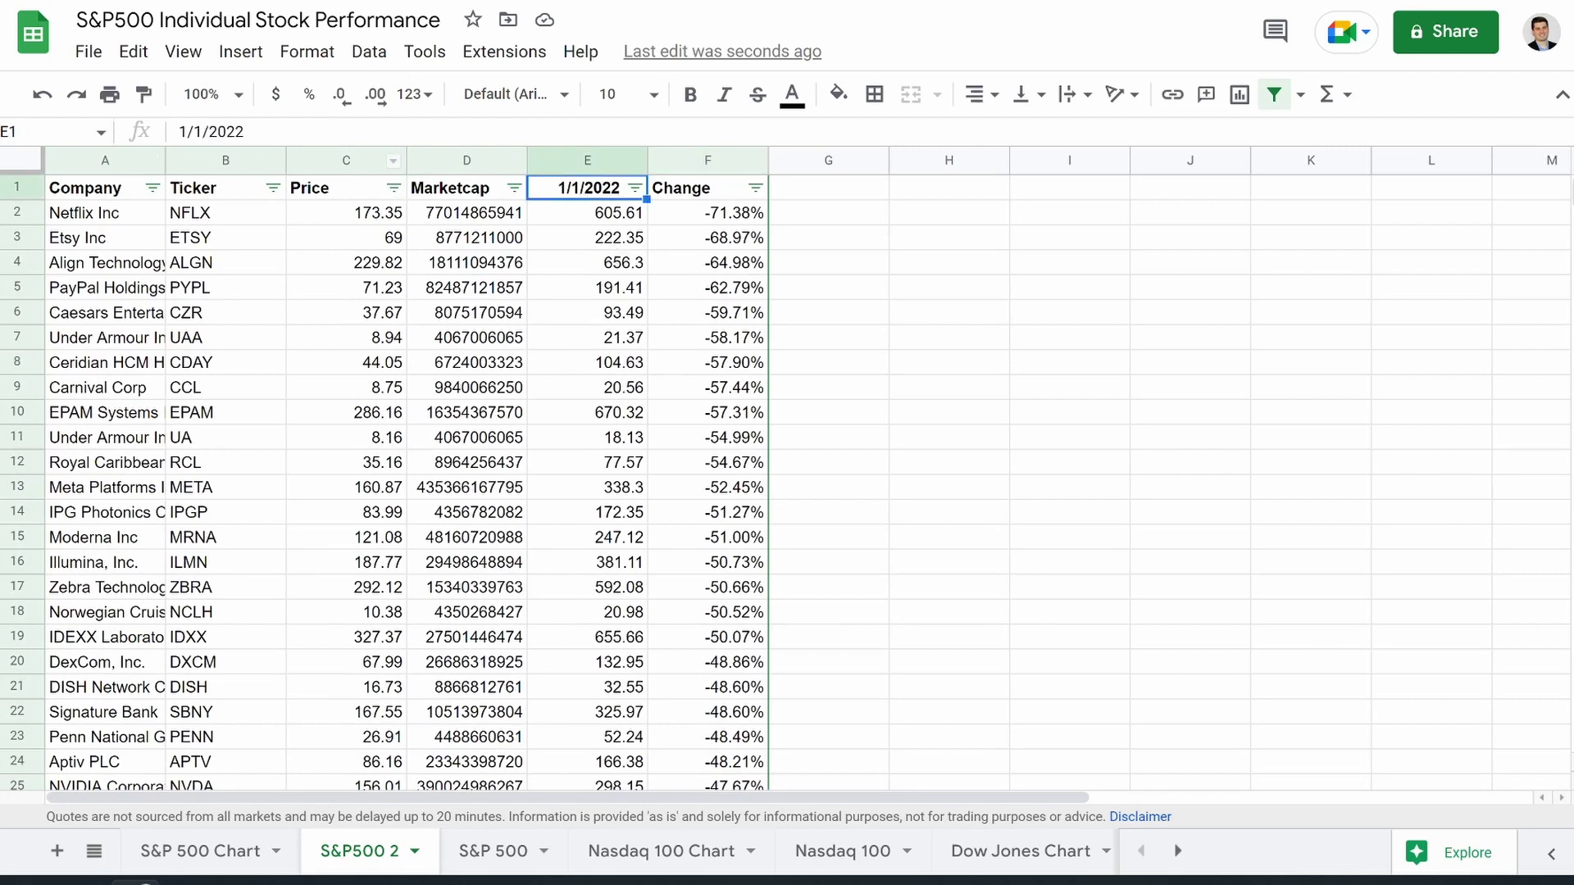
pyautogui.click(198, 131)
pyautogui.press('BackSpace')
pyautogui.write('3')
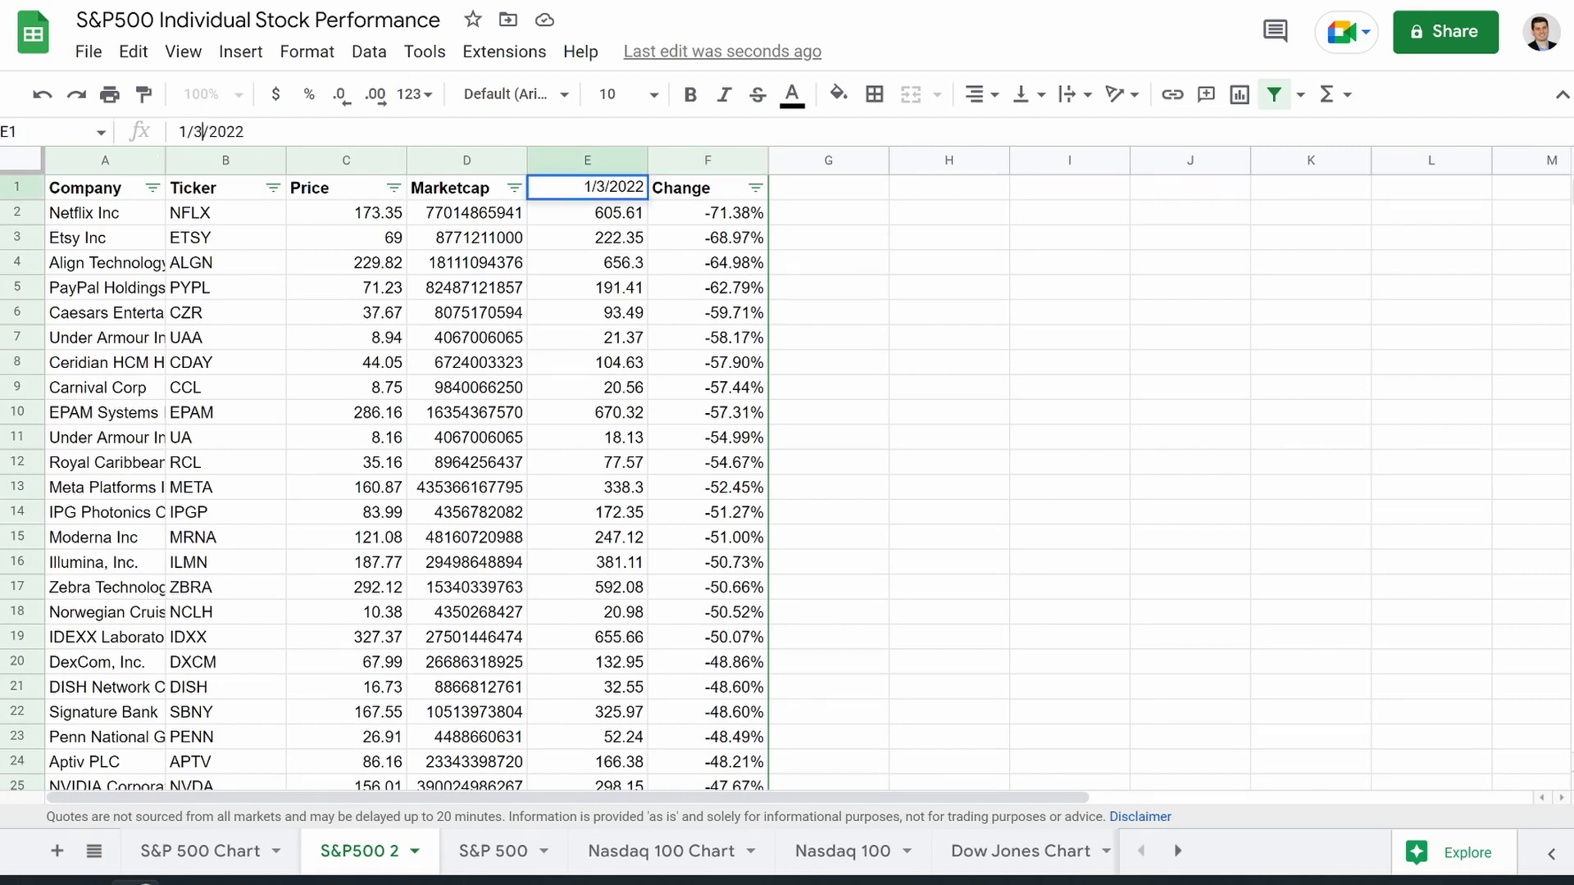
pyautogui.press('Return')
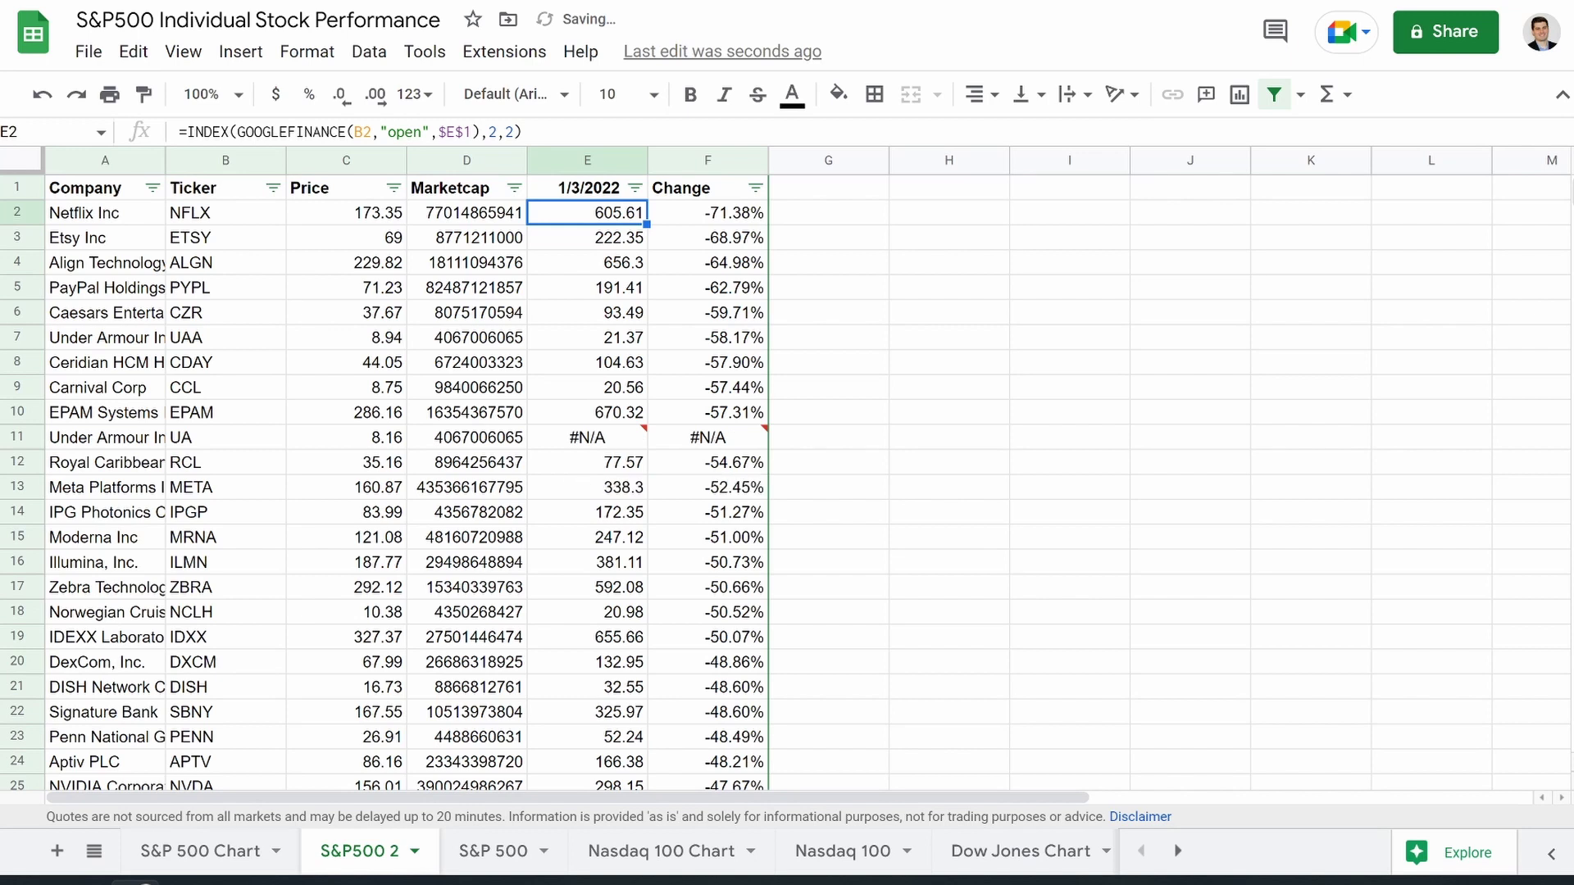
# Step: Change the E1 start date to 1/2/2022 and scroll through the reloaded opening prices
pyautogui.click(584, 193)
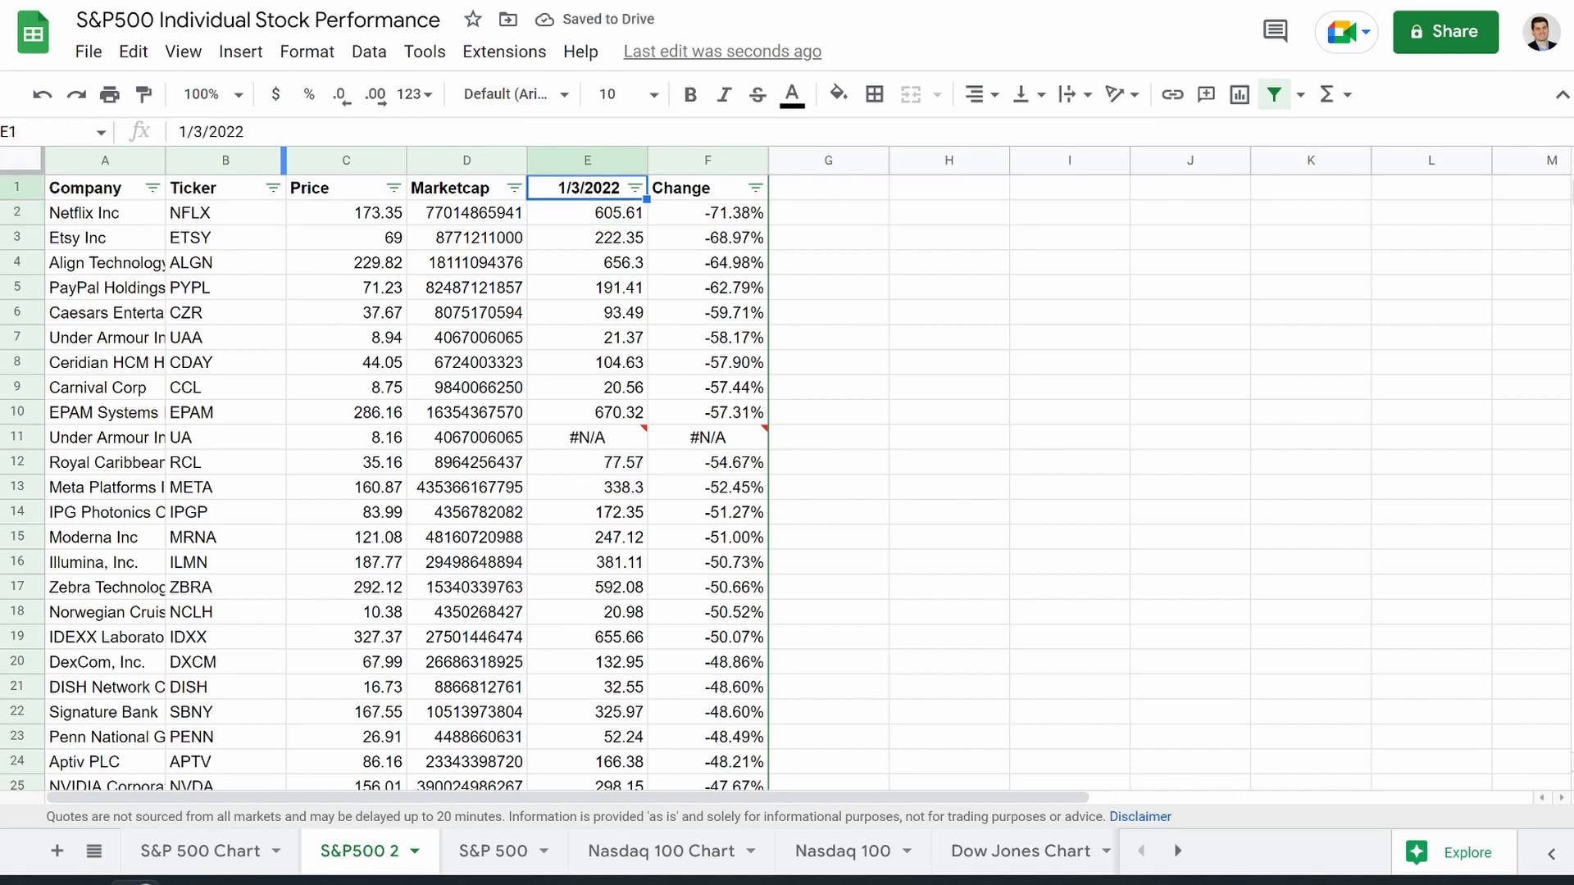
pyautogui.press('Return')
pyautogui.press('BackSpace')
pyautogui.press('BackSpace')
pyautogui.press('BackSpace')
pyautogui.press('BackSpace')
pyautogui.press('BackSpace')
pyautogui.press('BackSpace')
pyautogui.write('2/2022')
pyautogui.press('Return')
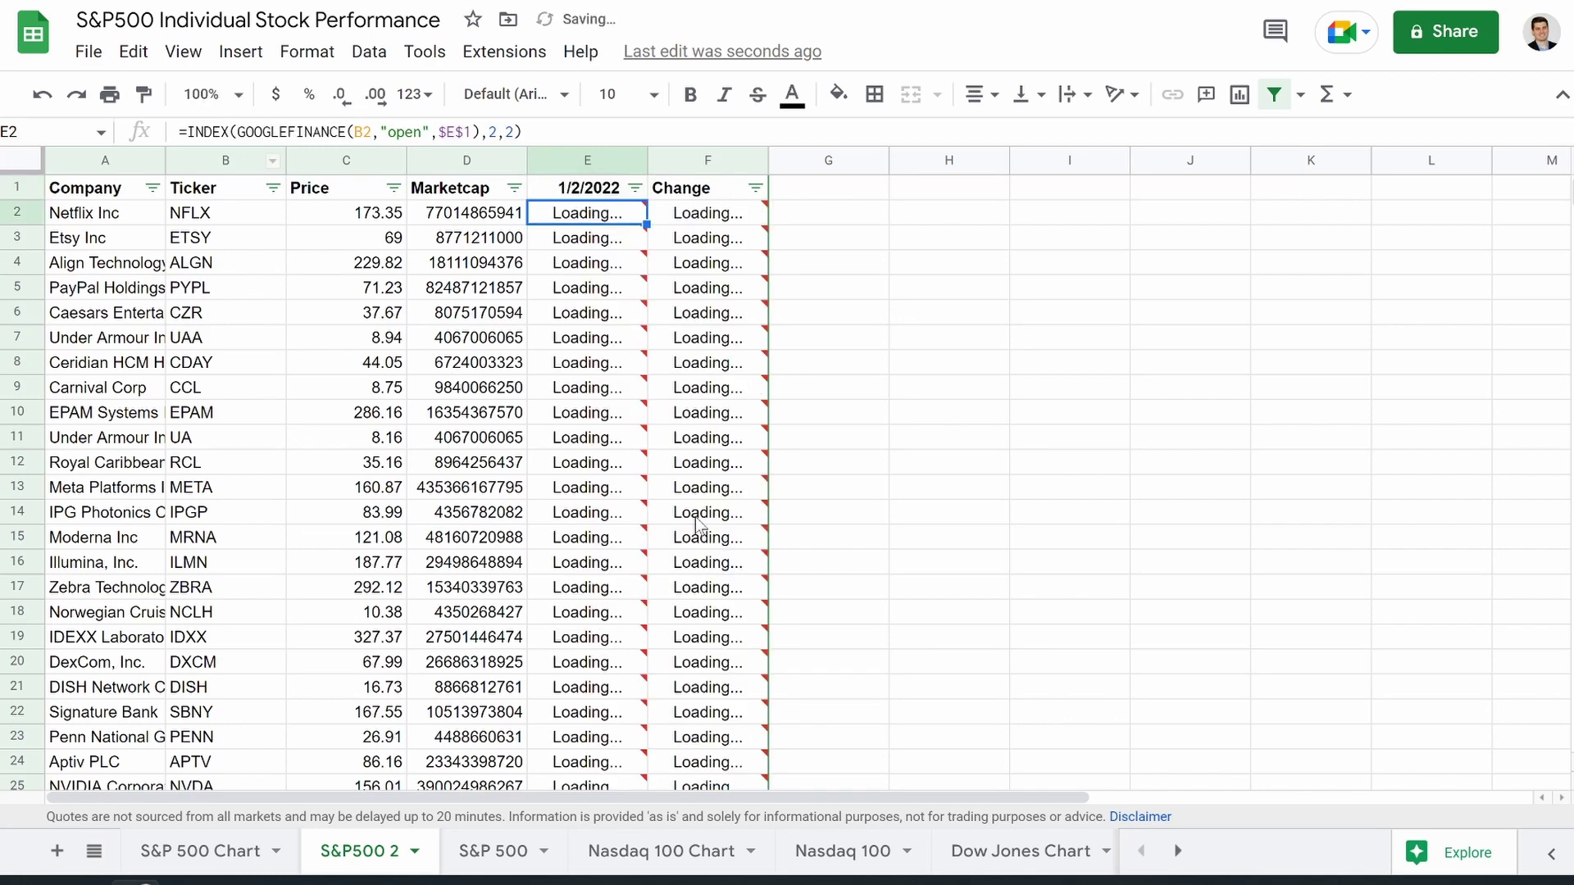
pyautogui.scroll(-20, 695, 516)
pyautogui.scroll(1, 660, 435)
pyautogui.scroll(3, 659, 435)
pyautogui.scroll(-3, 660, 436)
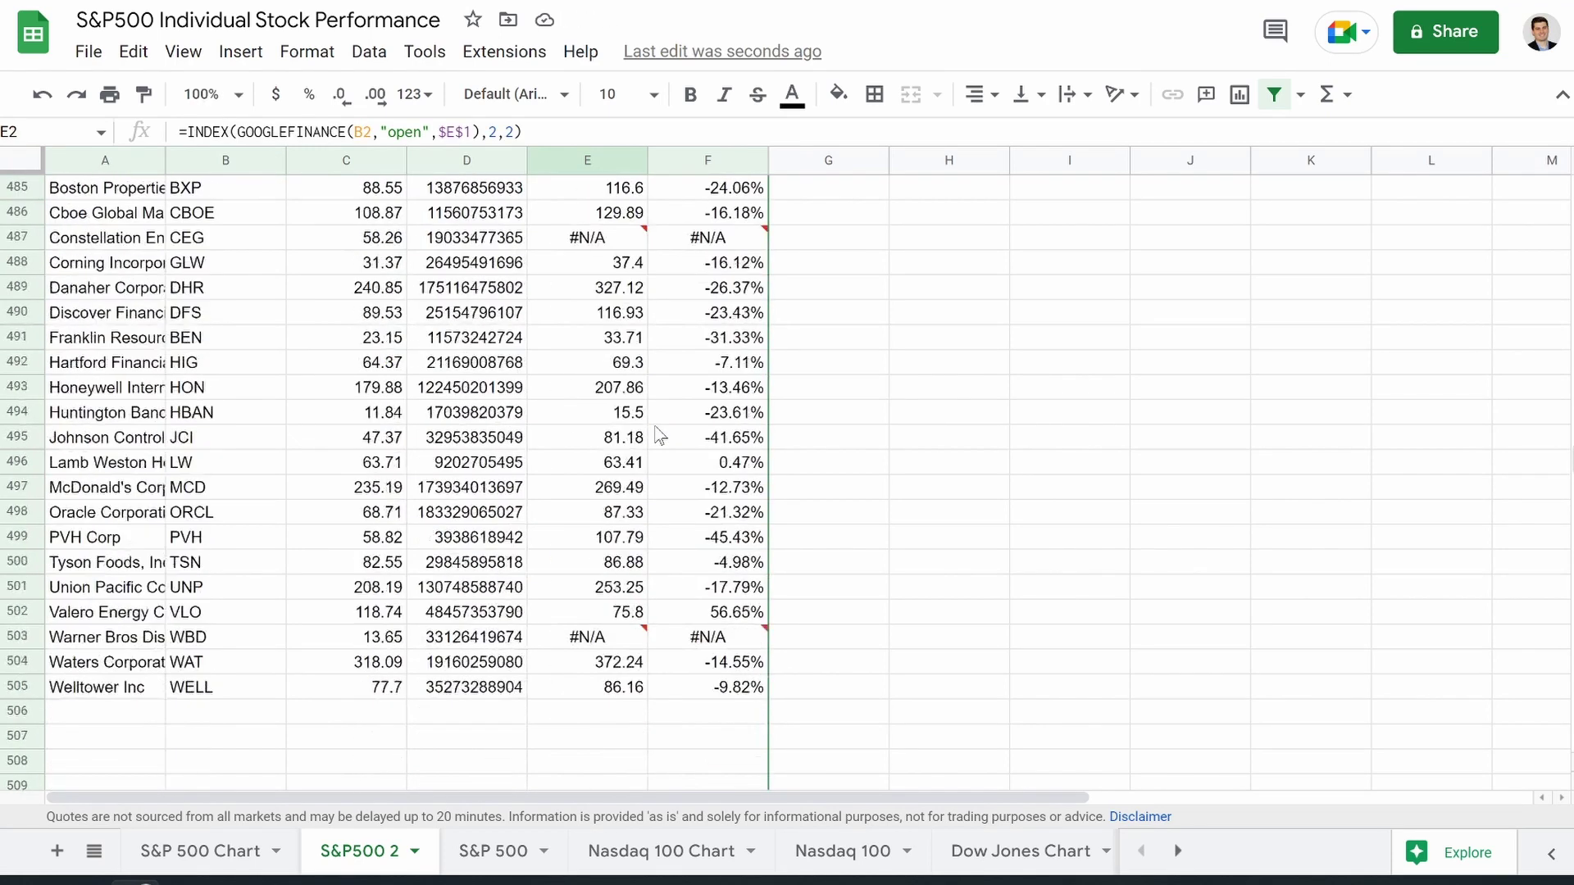
pyautogui.scroll(20, 660, 435)
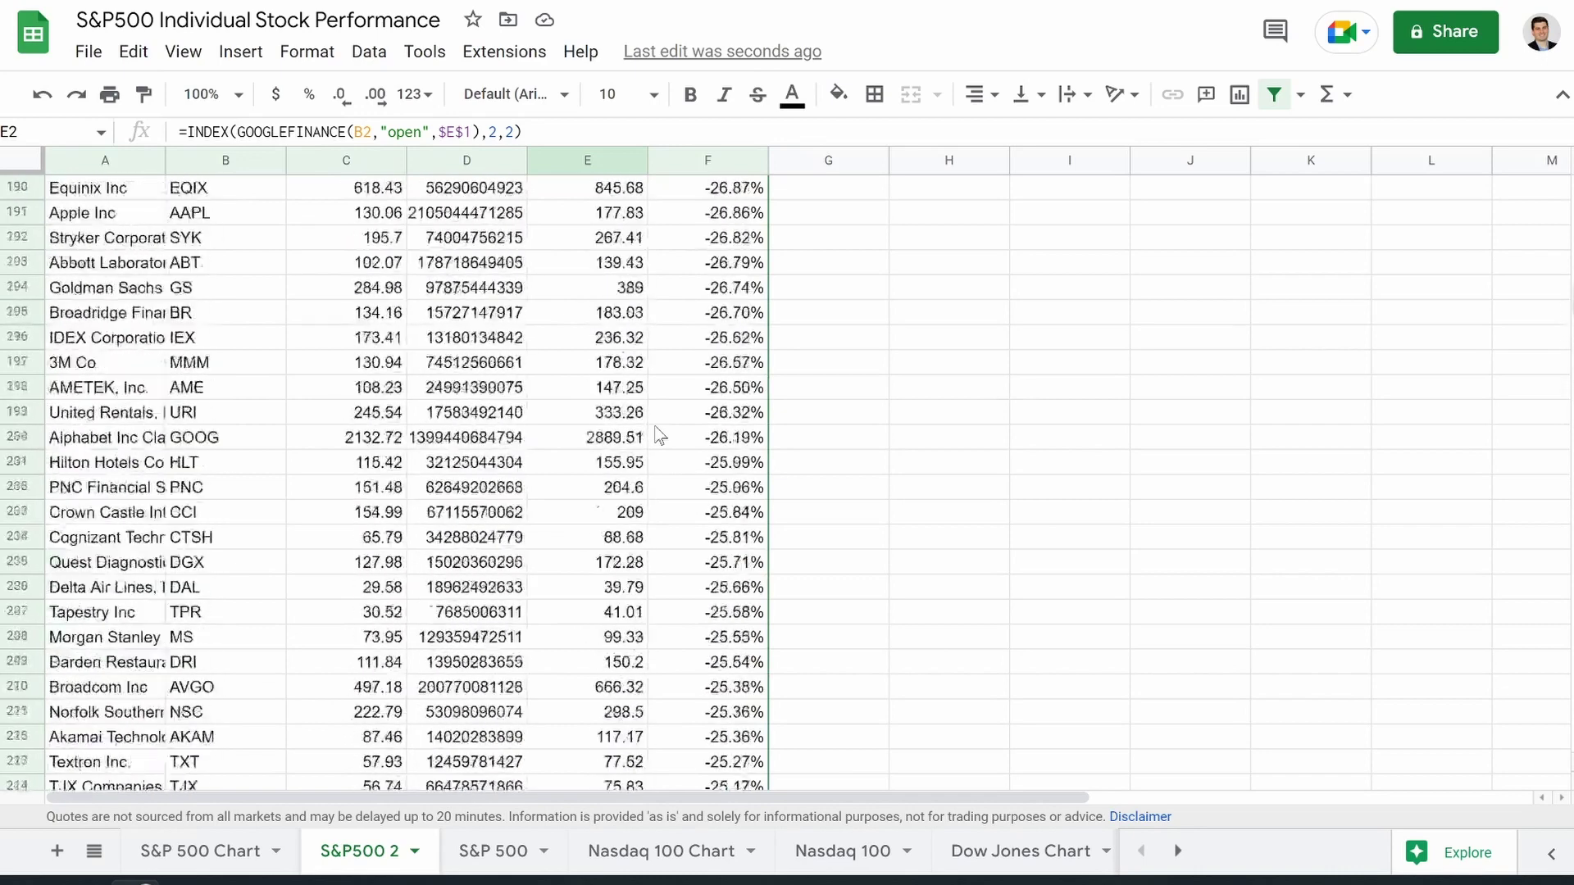
pyautogui.scroll(16, 660, 435)
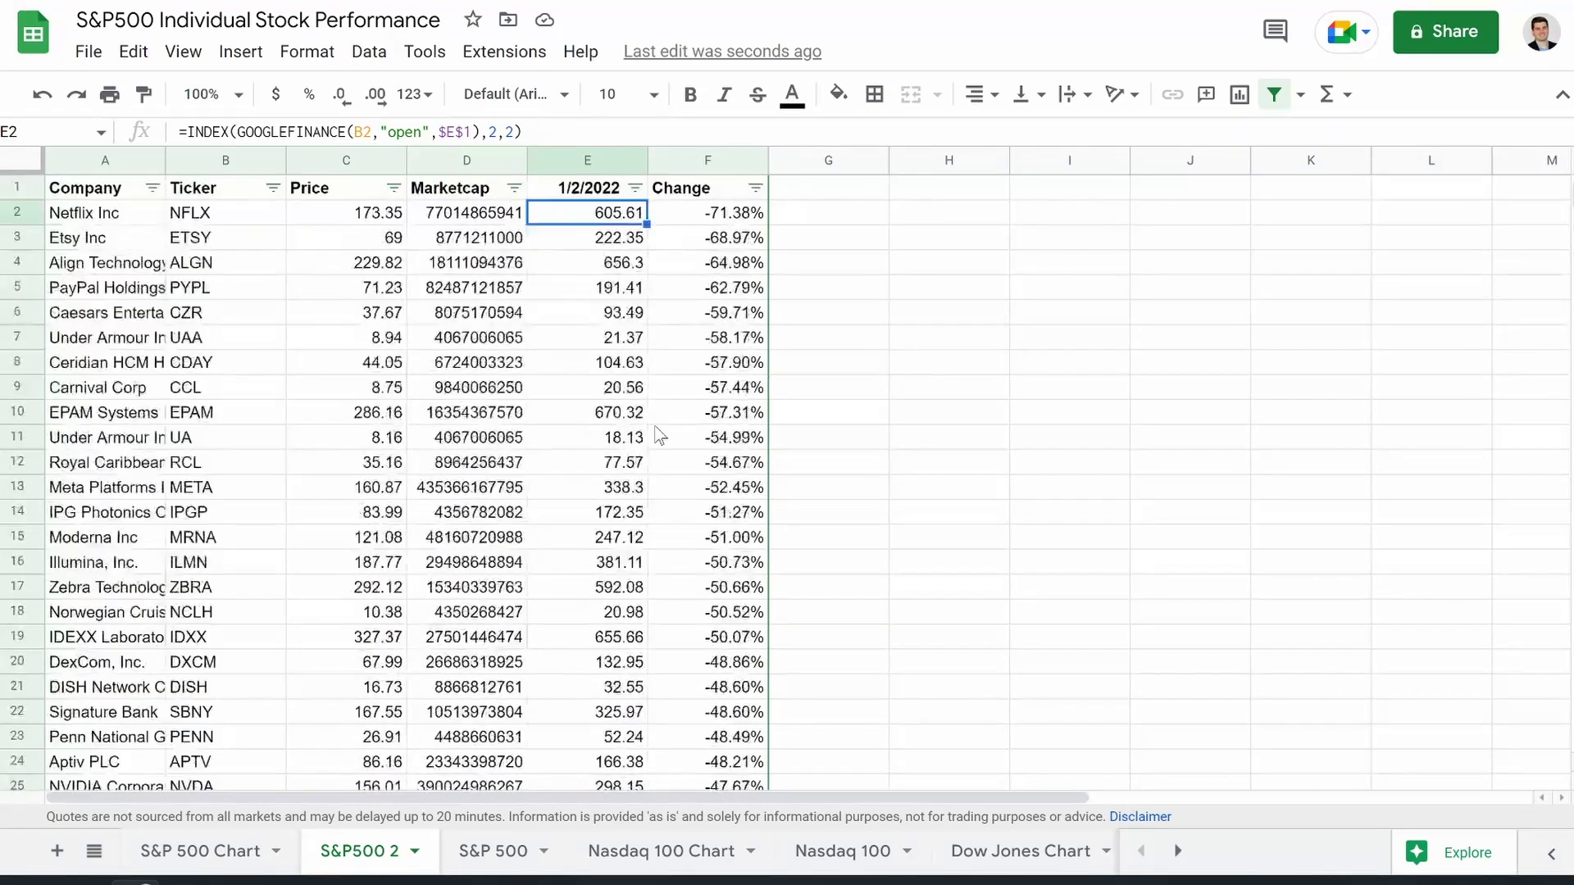
# Step: Re-sort the table by Change, descending and then back to ascending
pyautogui.click(751, 194)
pyautogui.click(694, 223)
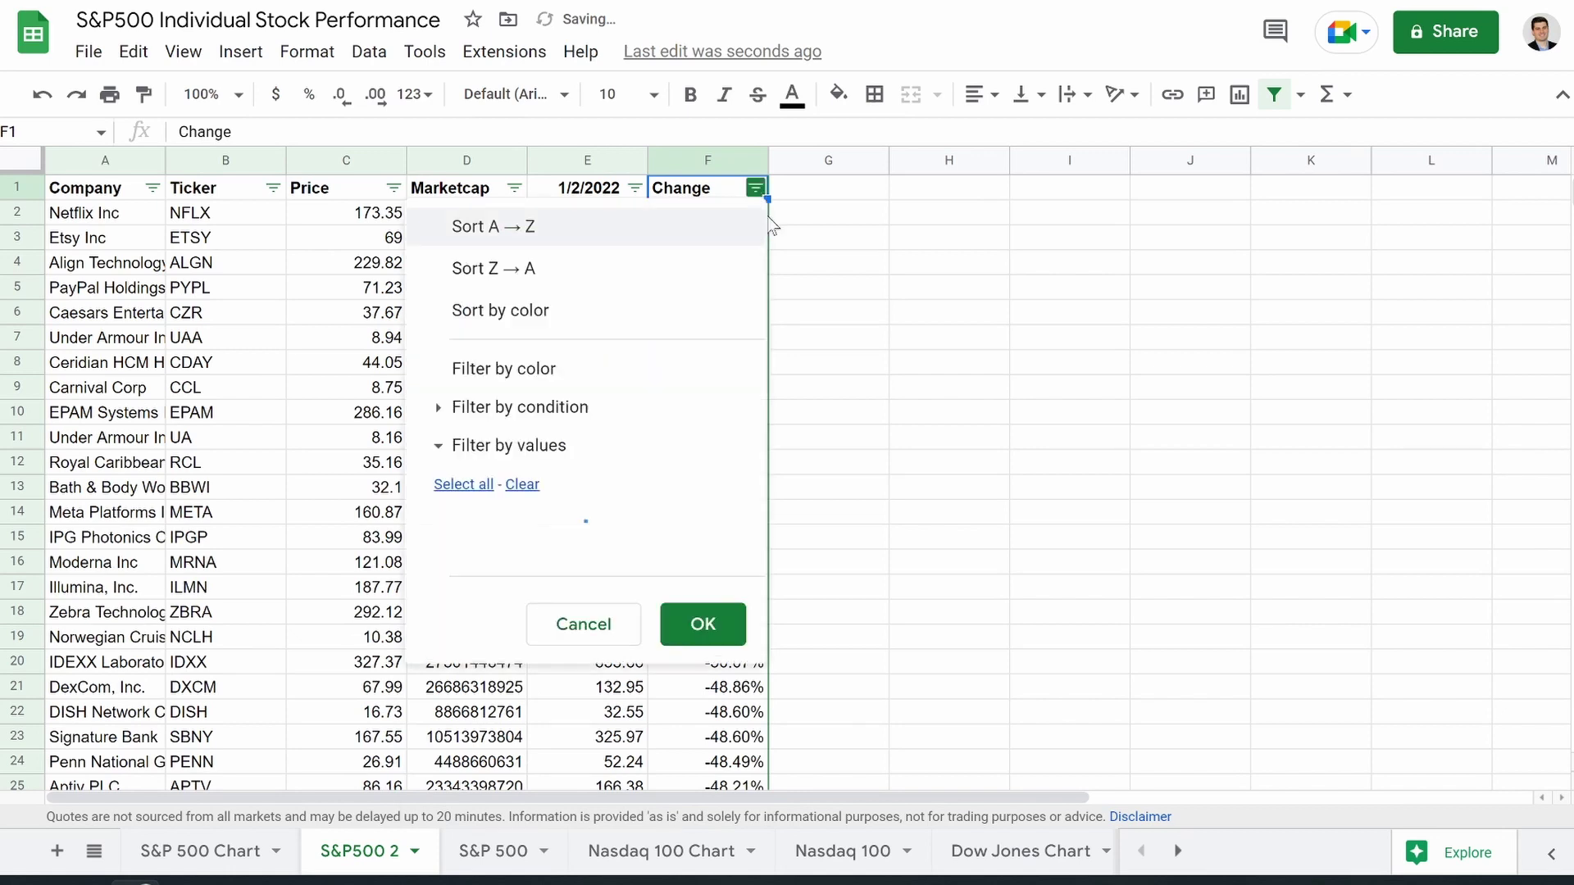
pyautogui.click(616, 279)
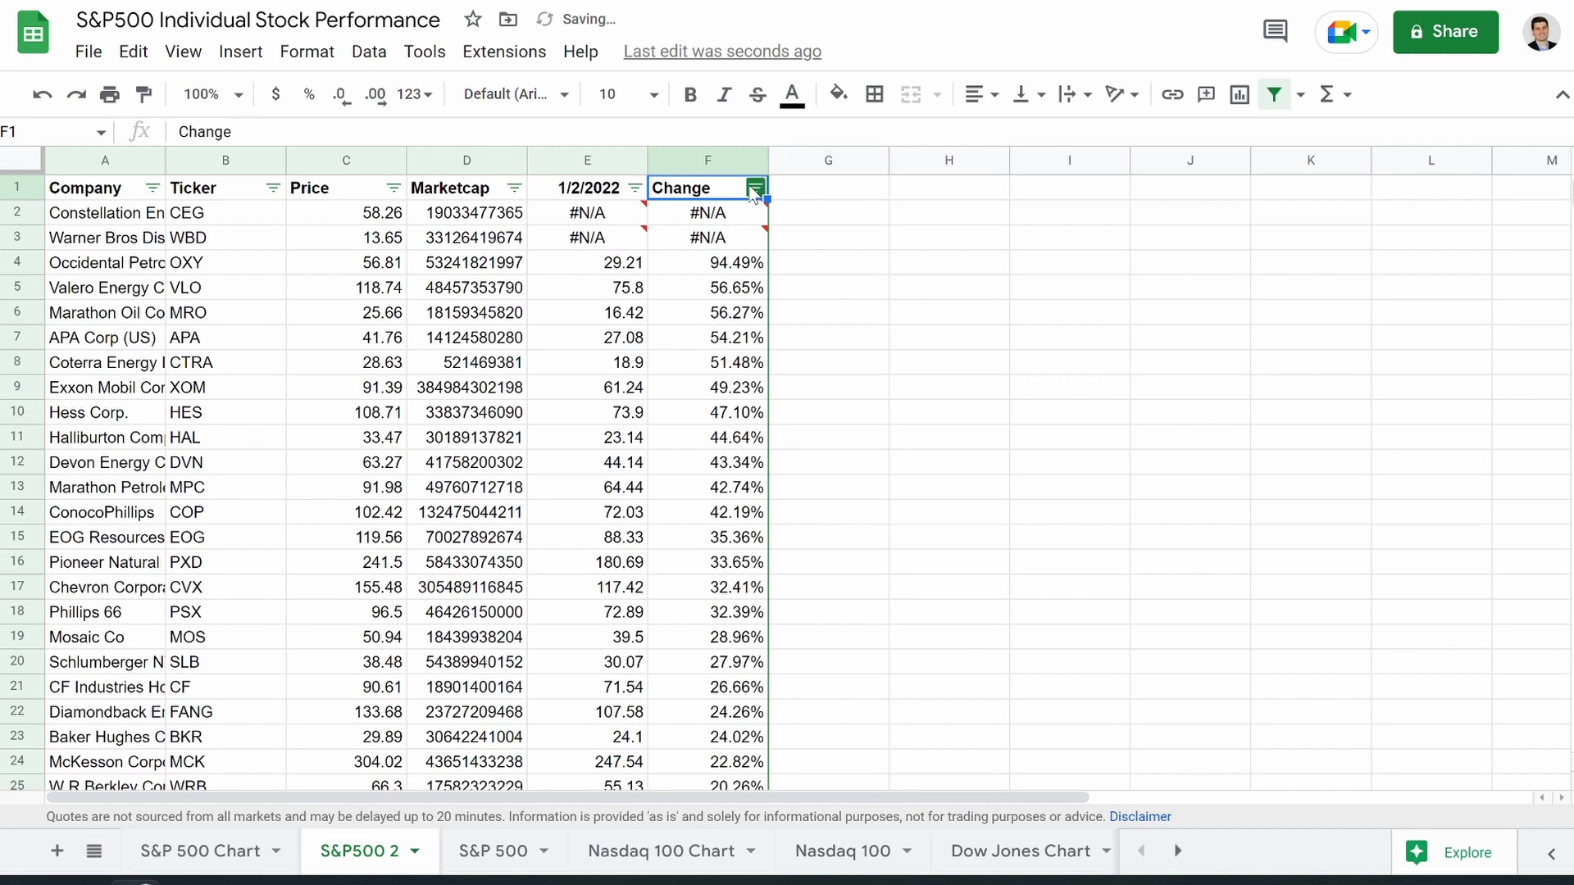
pyautogui.click(754, 190)
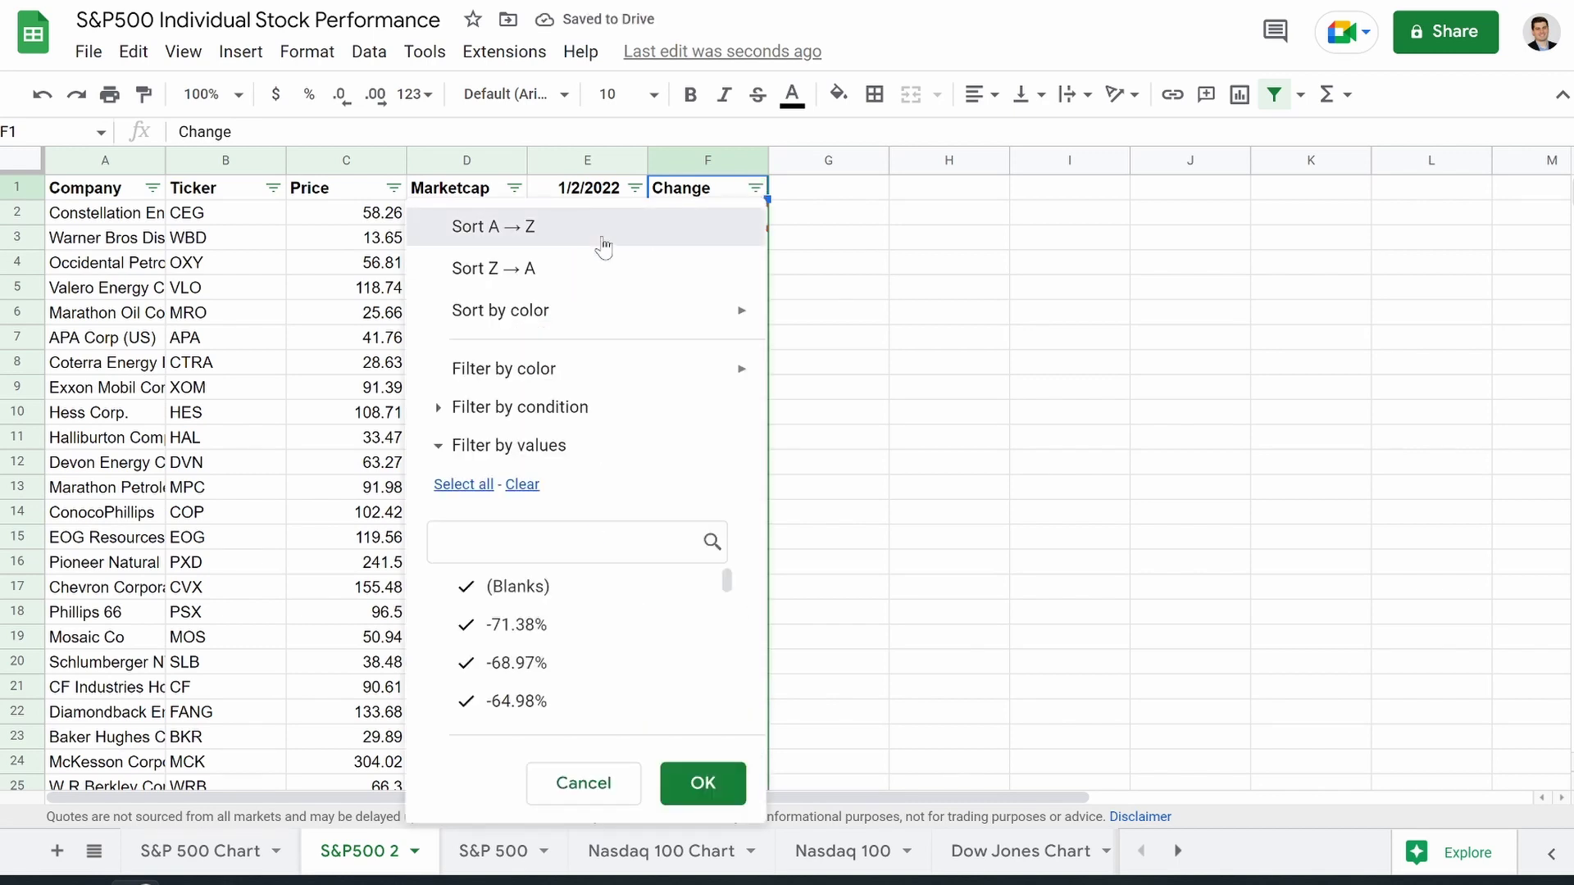
pyautogui.click(603, 245)
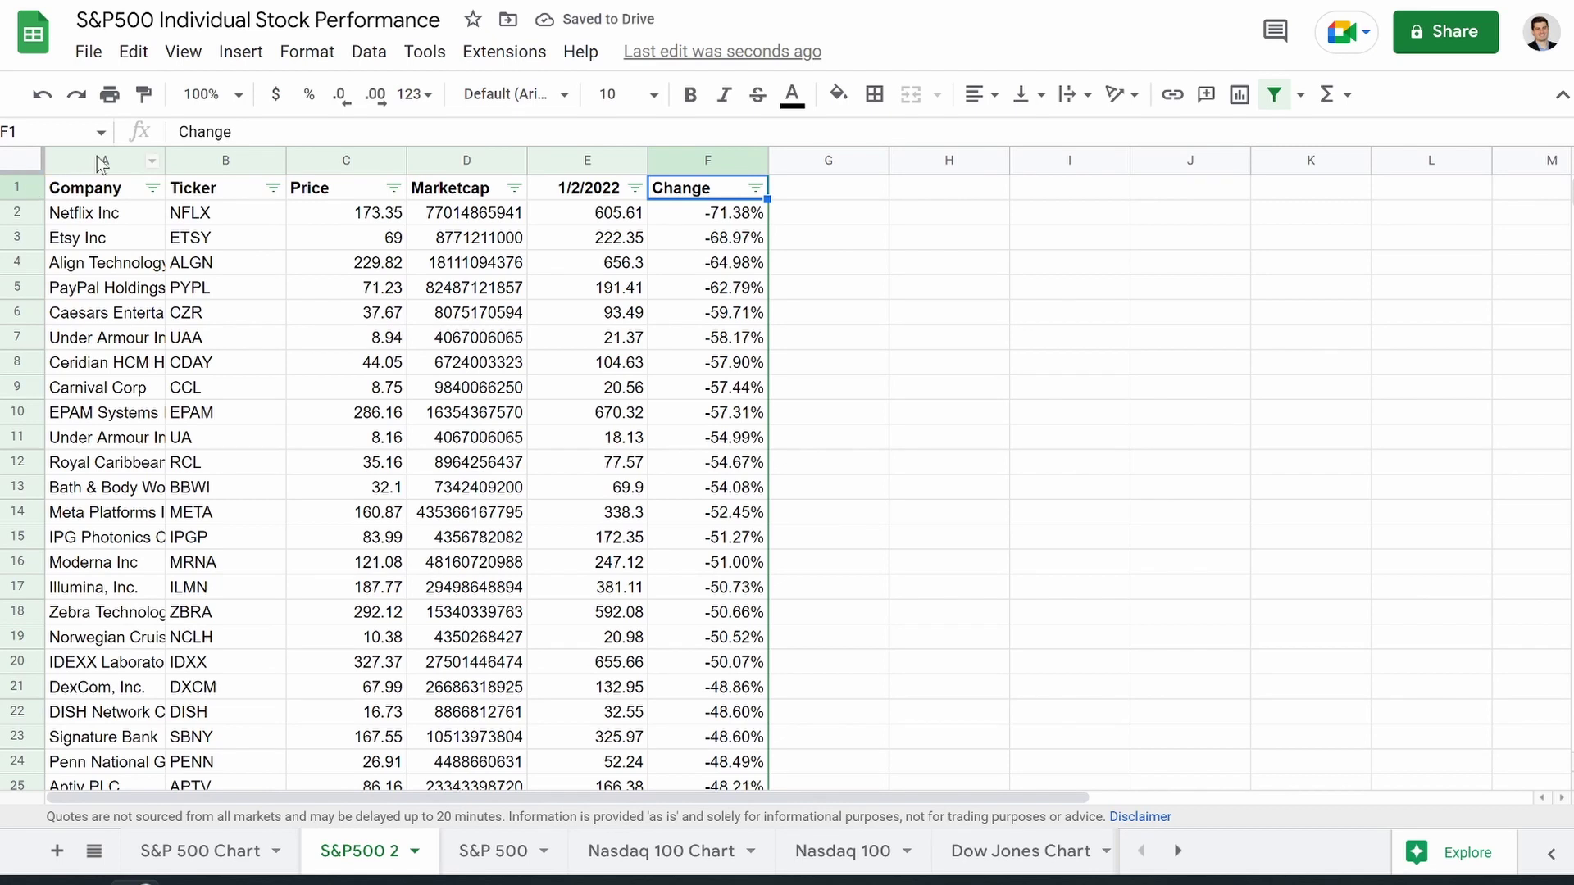
# Step: Insert two blank rows above the header row
pyautogui.click(14, 197)
pyautogui.rightClick(14, 197)
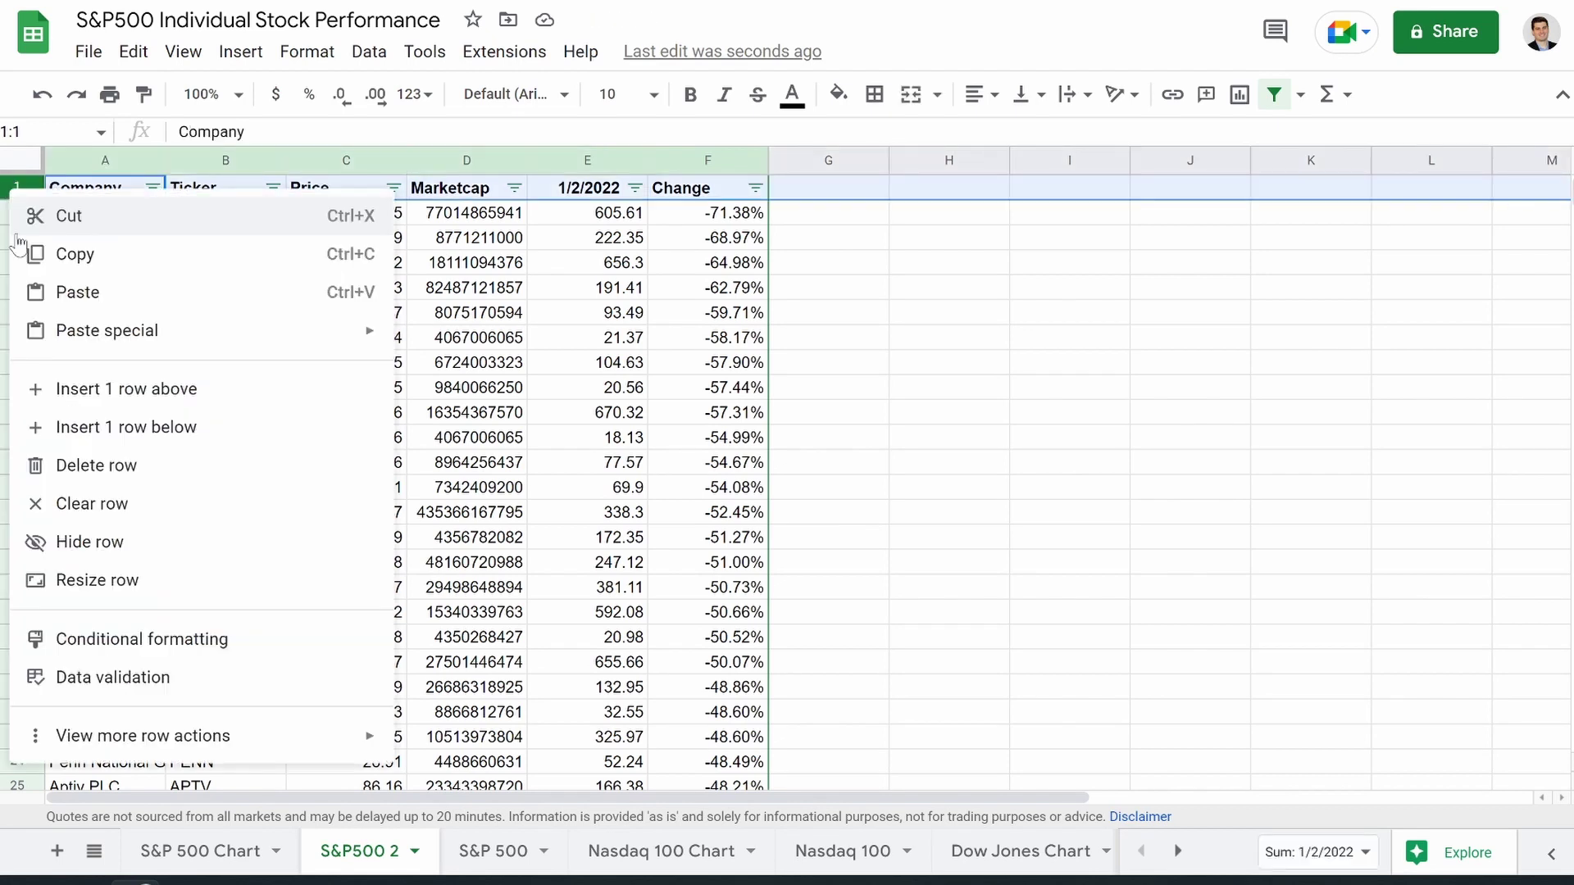
pyautogui.click(146, 396)
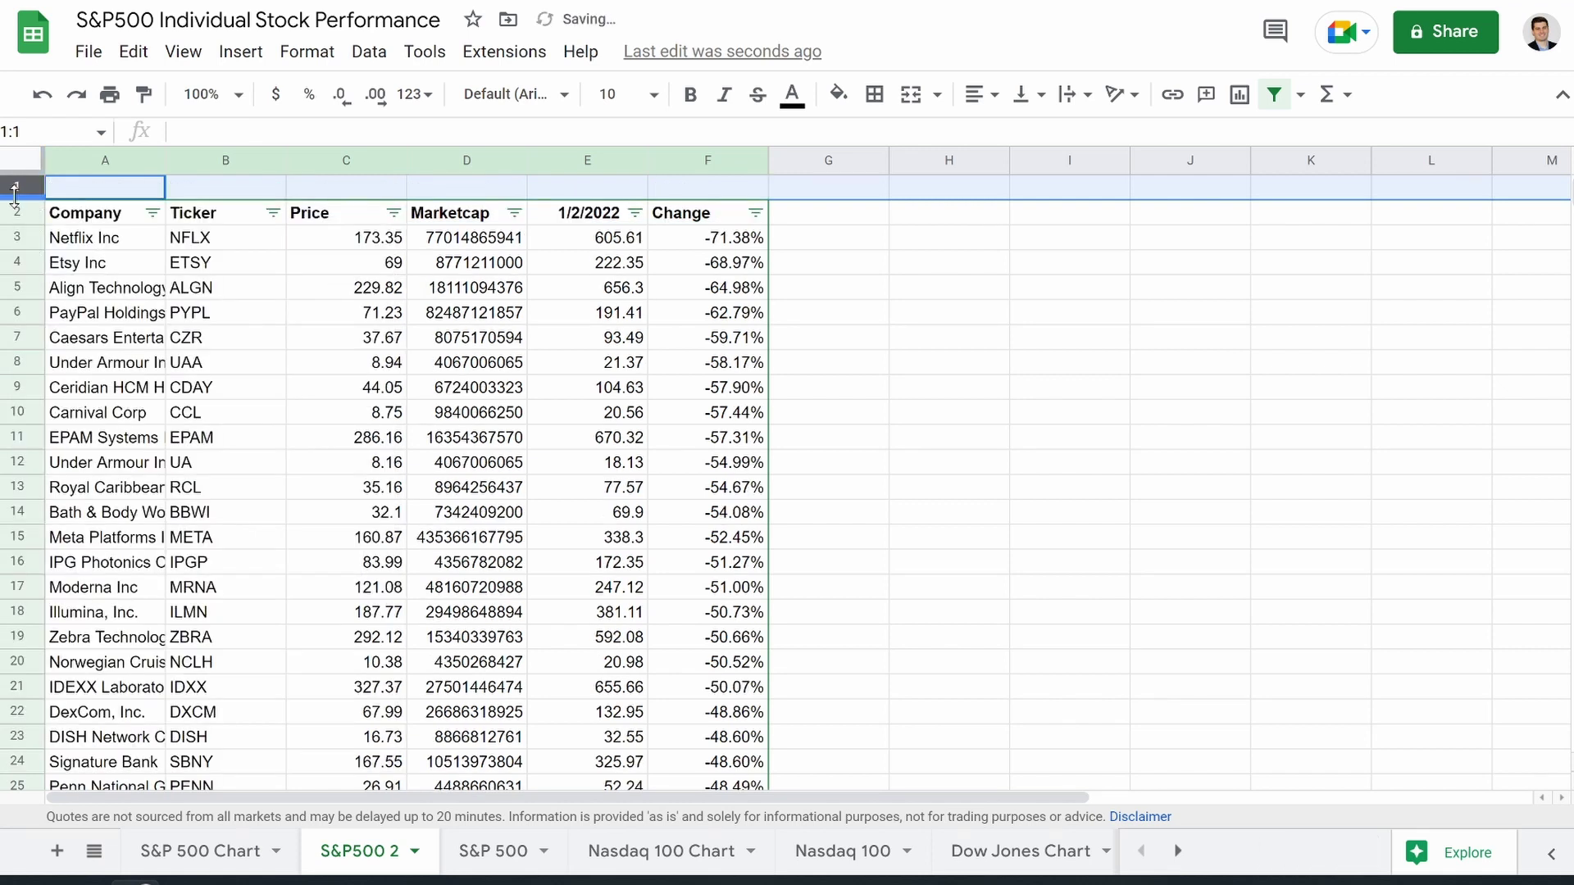
pyautogui.rightClick(15, 197)
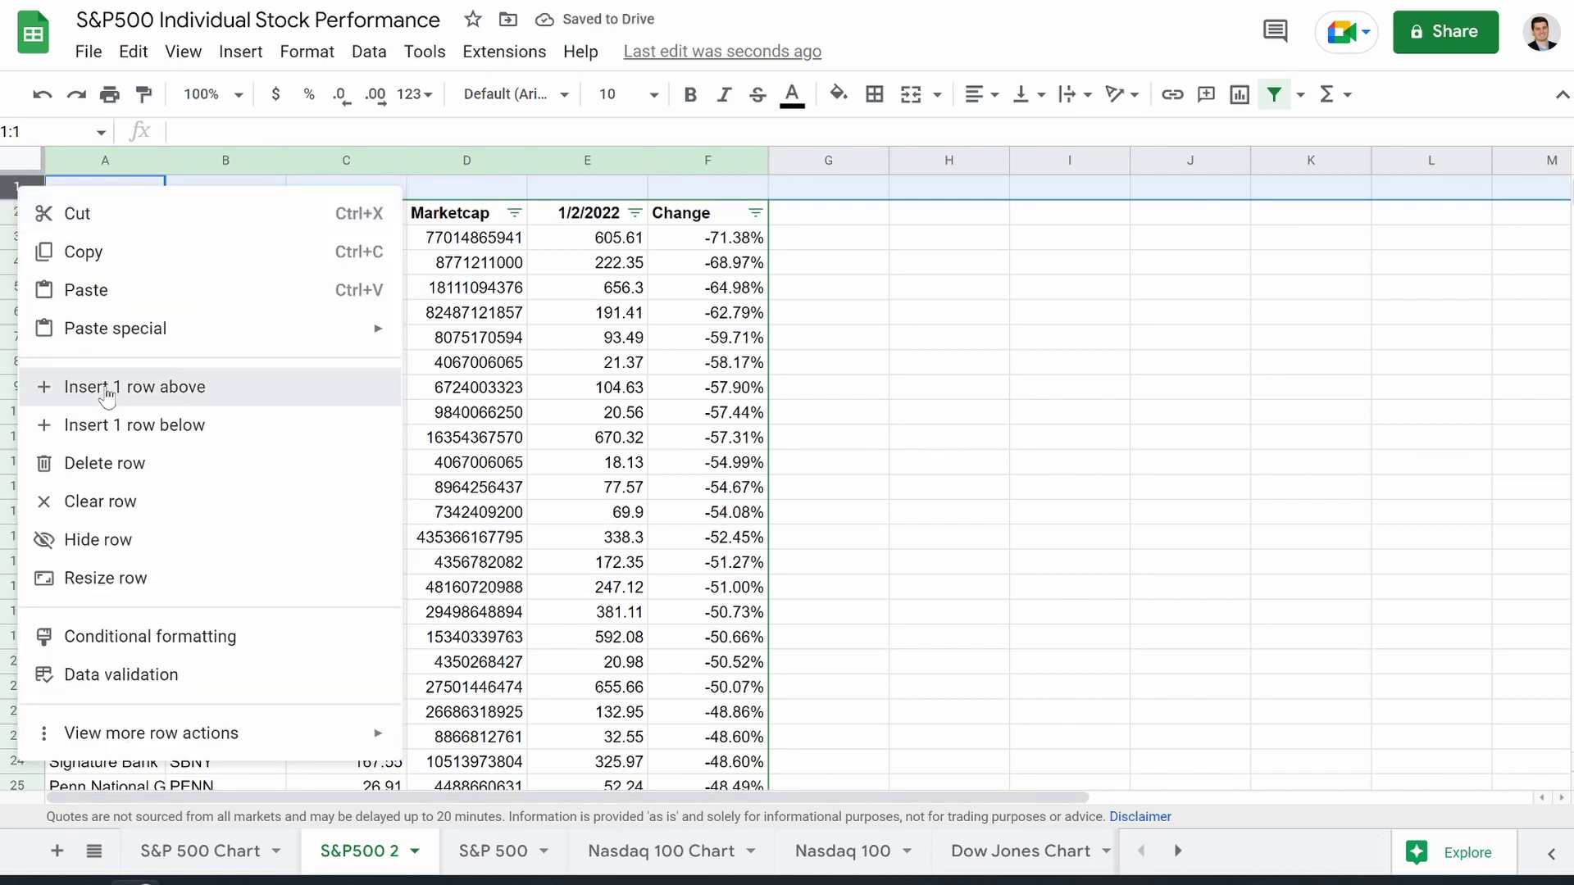
pyautogui.click(107, 395)
pyautogui.click(373, 440)
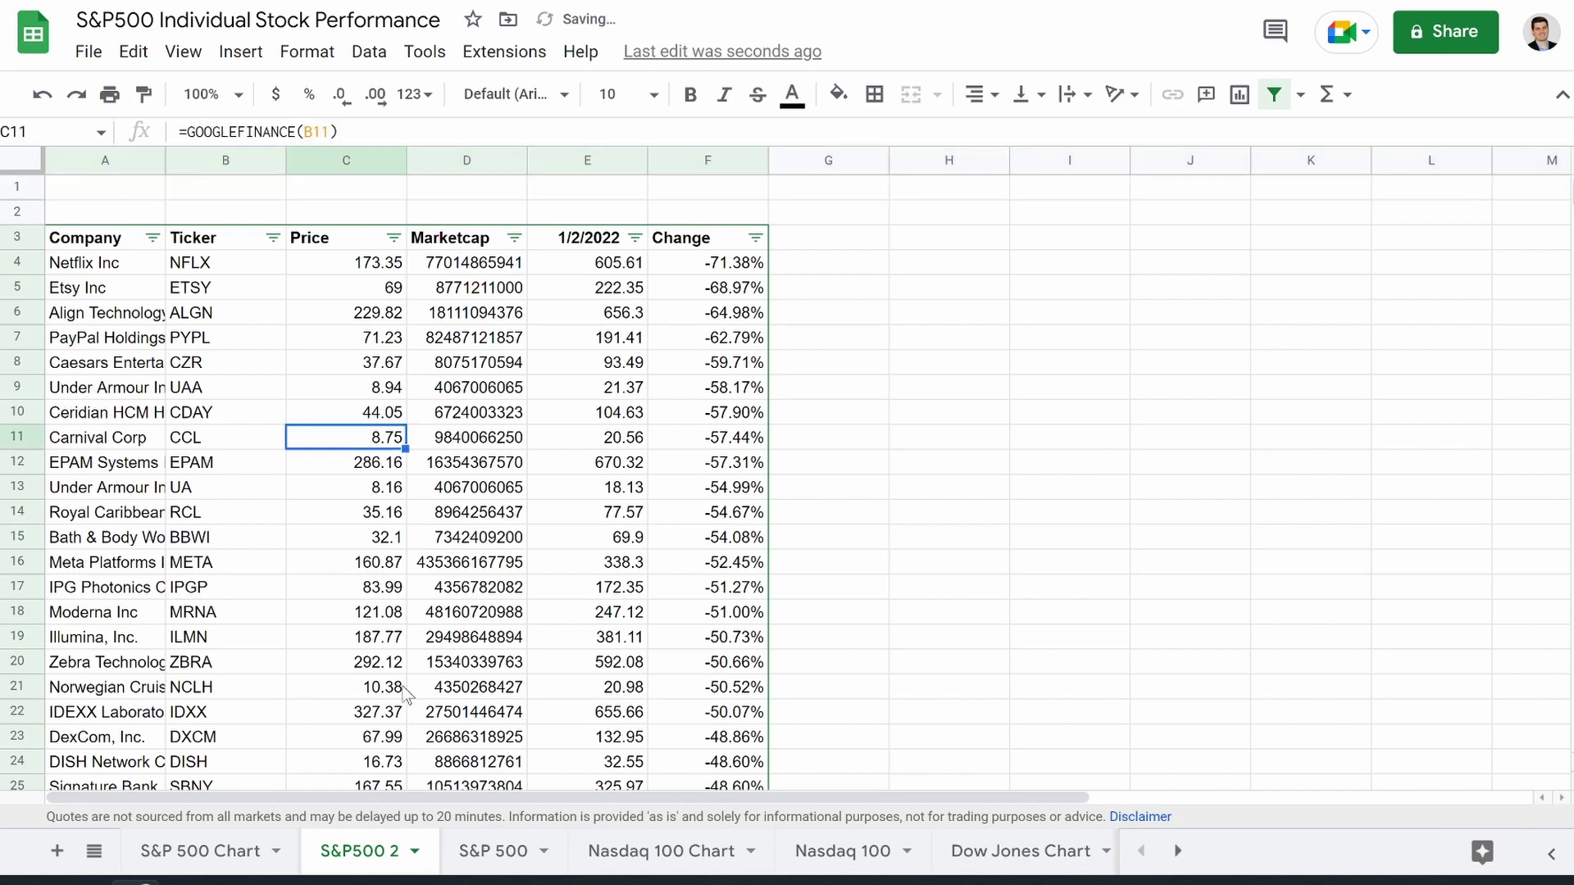
pyautogui.click(470, 852)
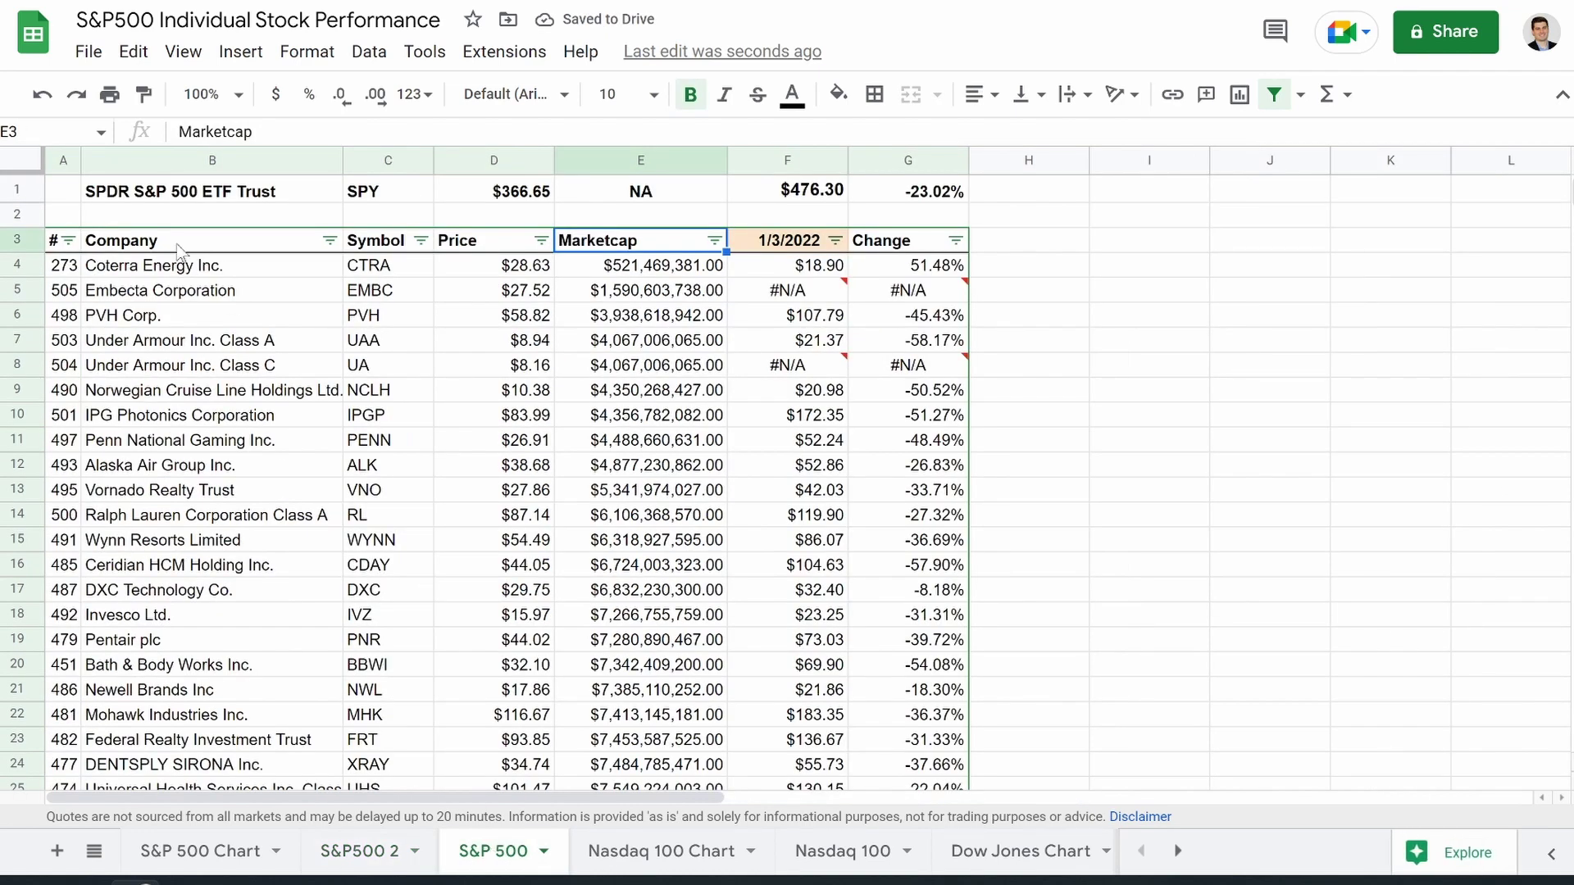
pyautogui.click(382, 192)
pyautogui.click(492, 193)
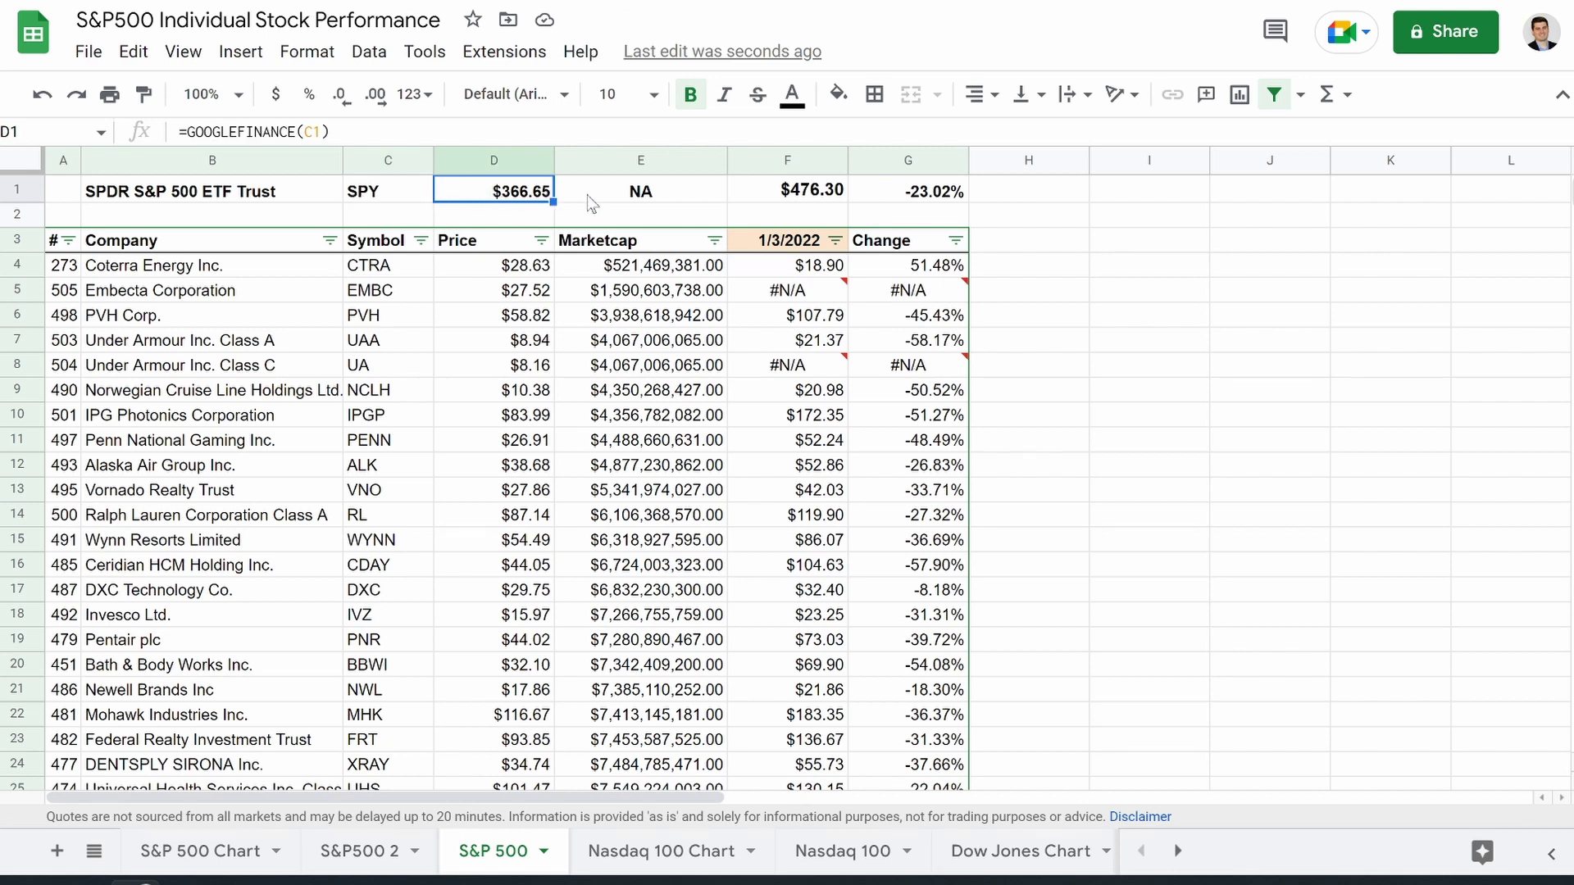
pyautogui.click(617, 203)
pyautogui.click(748, 195)
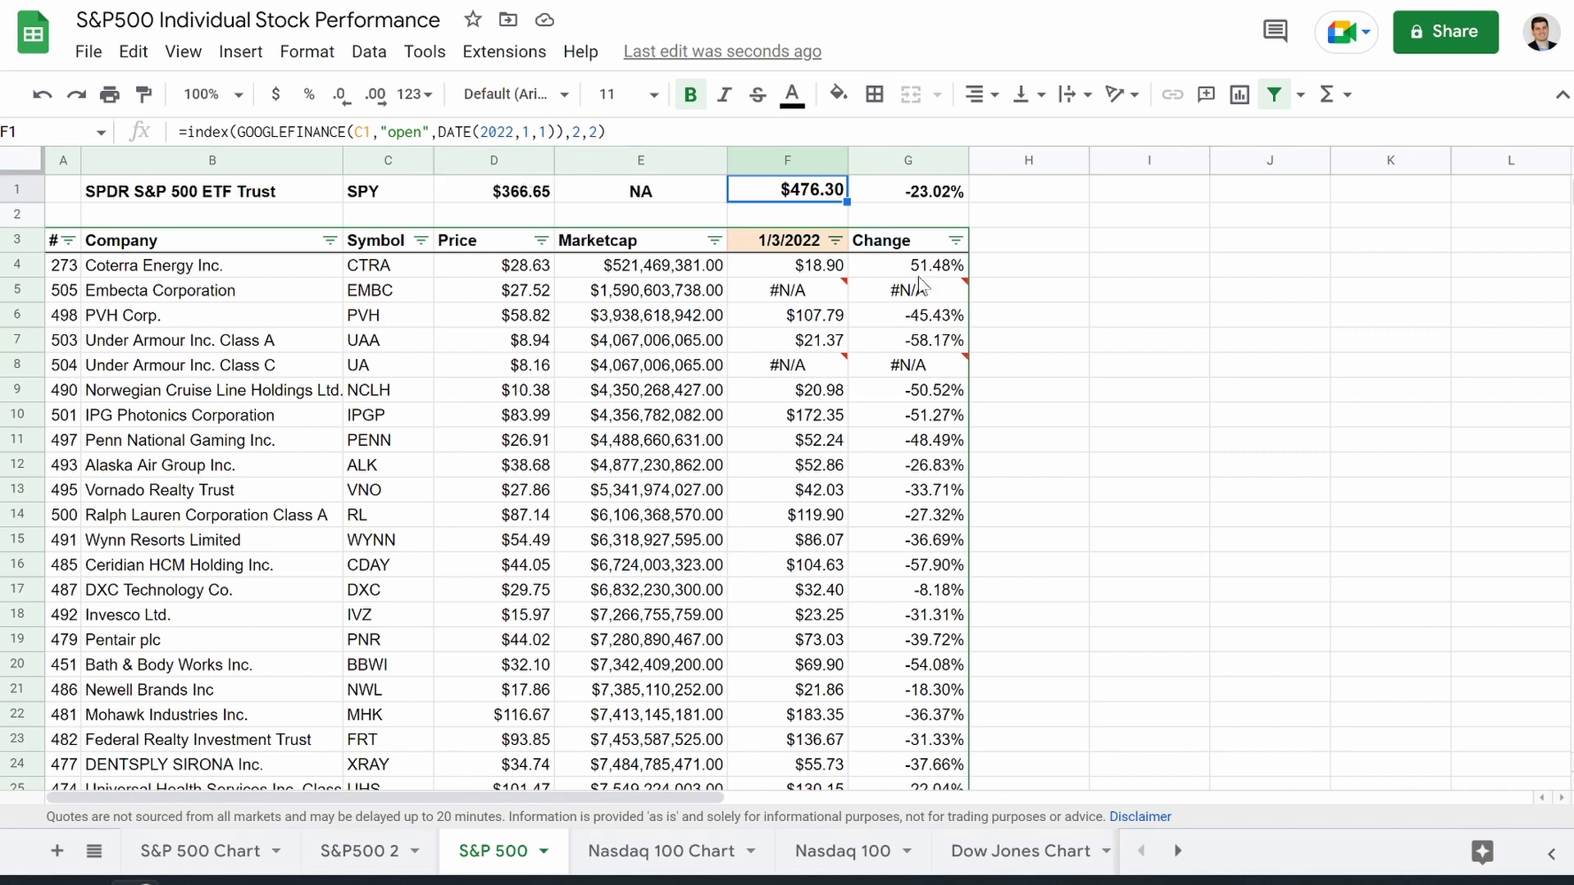
pyautogui.click(919, 197)
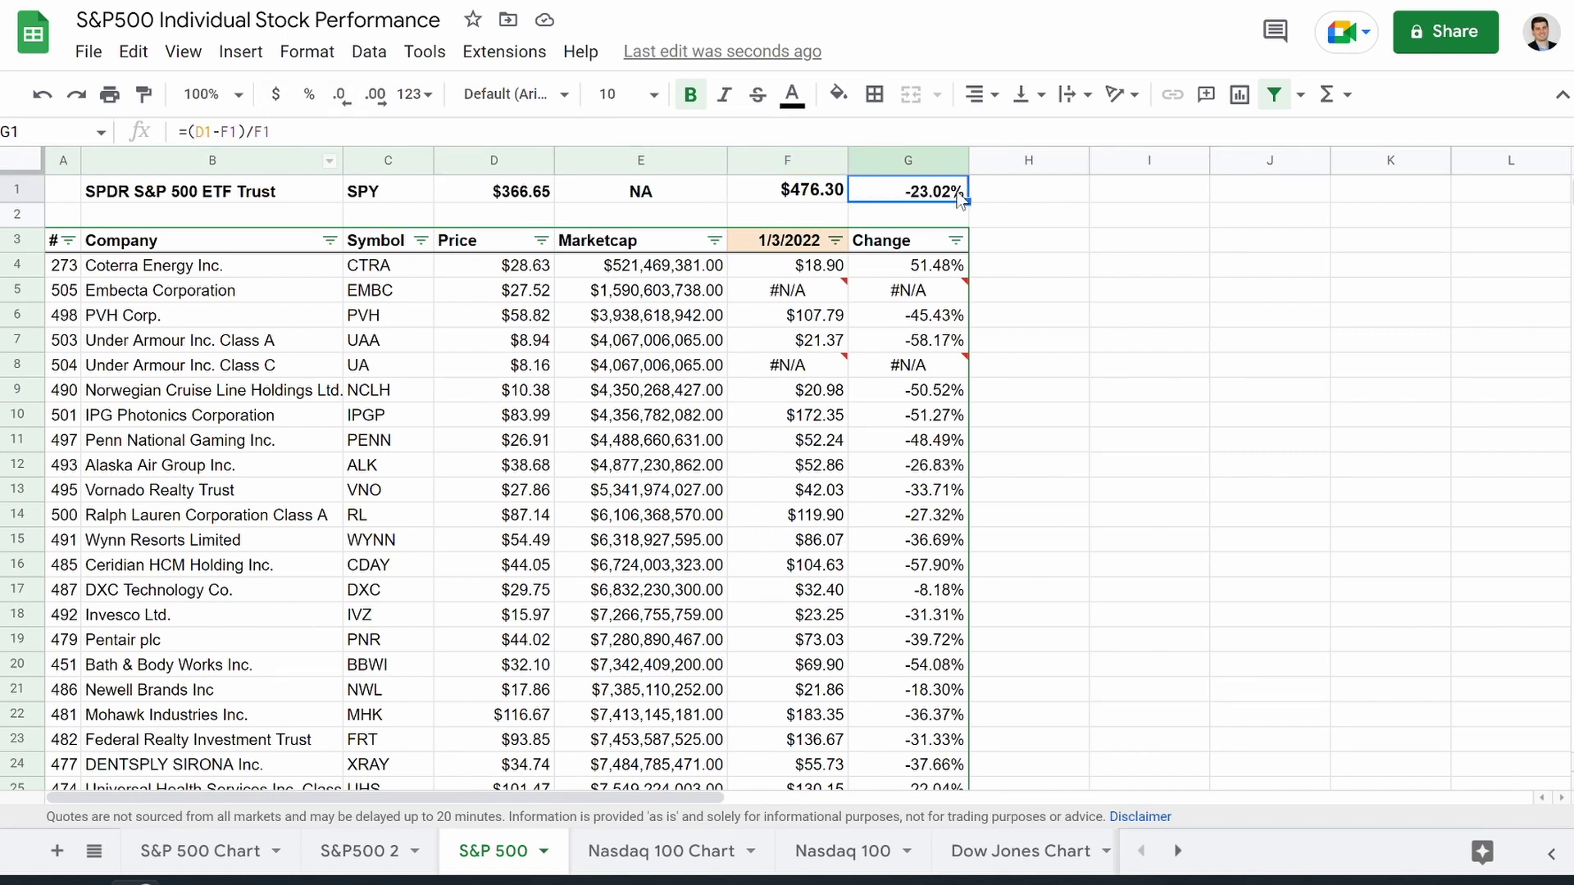
pyautogui.click(808, 197)
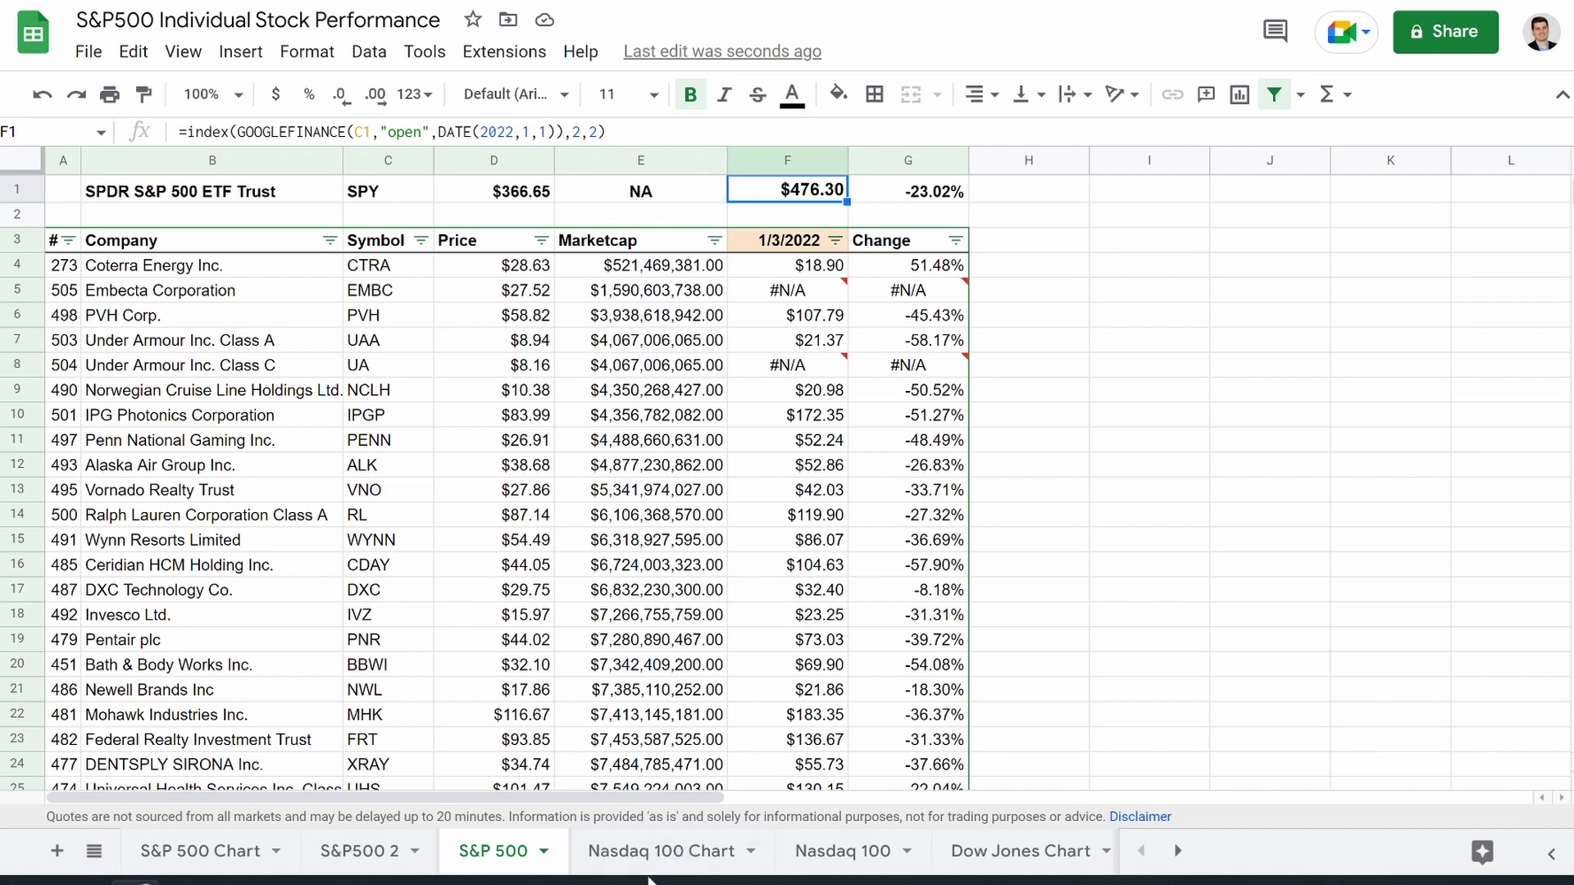
pyautogui.hotkey('ctrl', 'shift', 'pageup')
# Step: Enter SPY in B1 and its current price in C1 with a GOOGLEFINANCE formula on B1
pyautogui.click(218, 196)
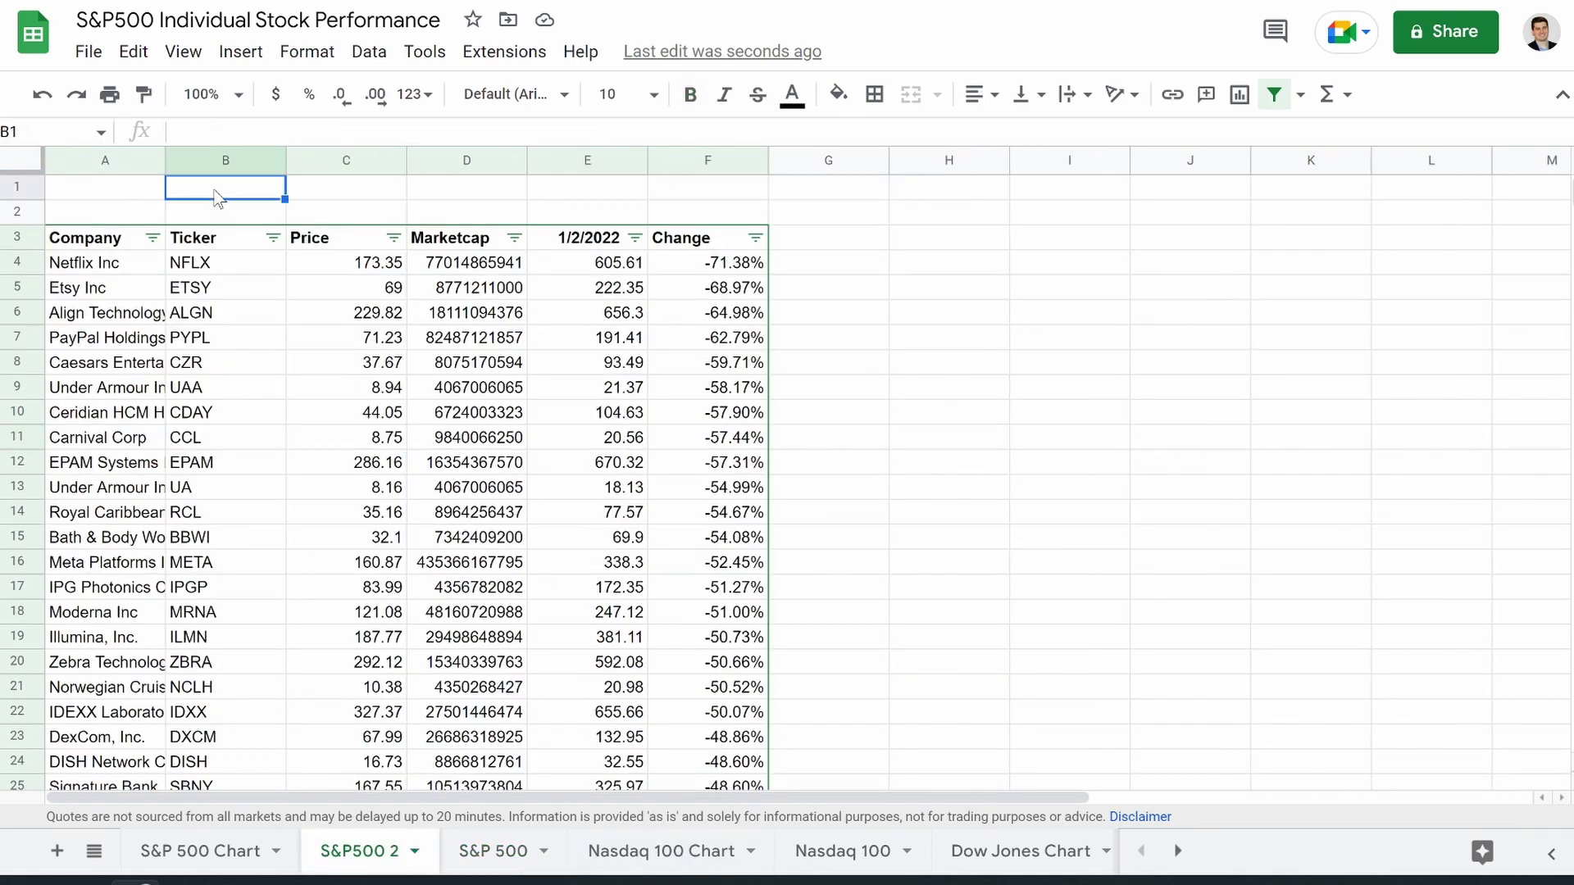
pyautogui.write('SPY')
pyautogui.press('Tab')
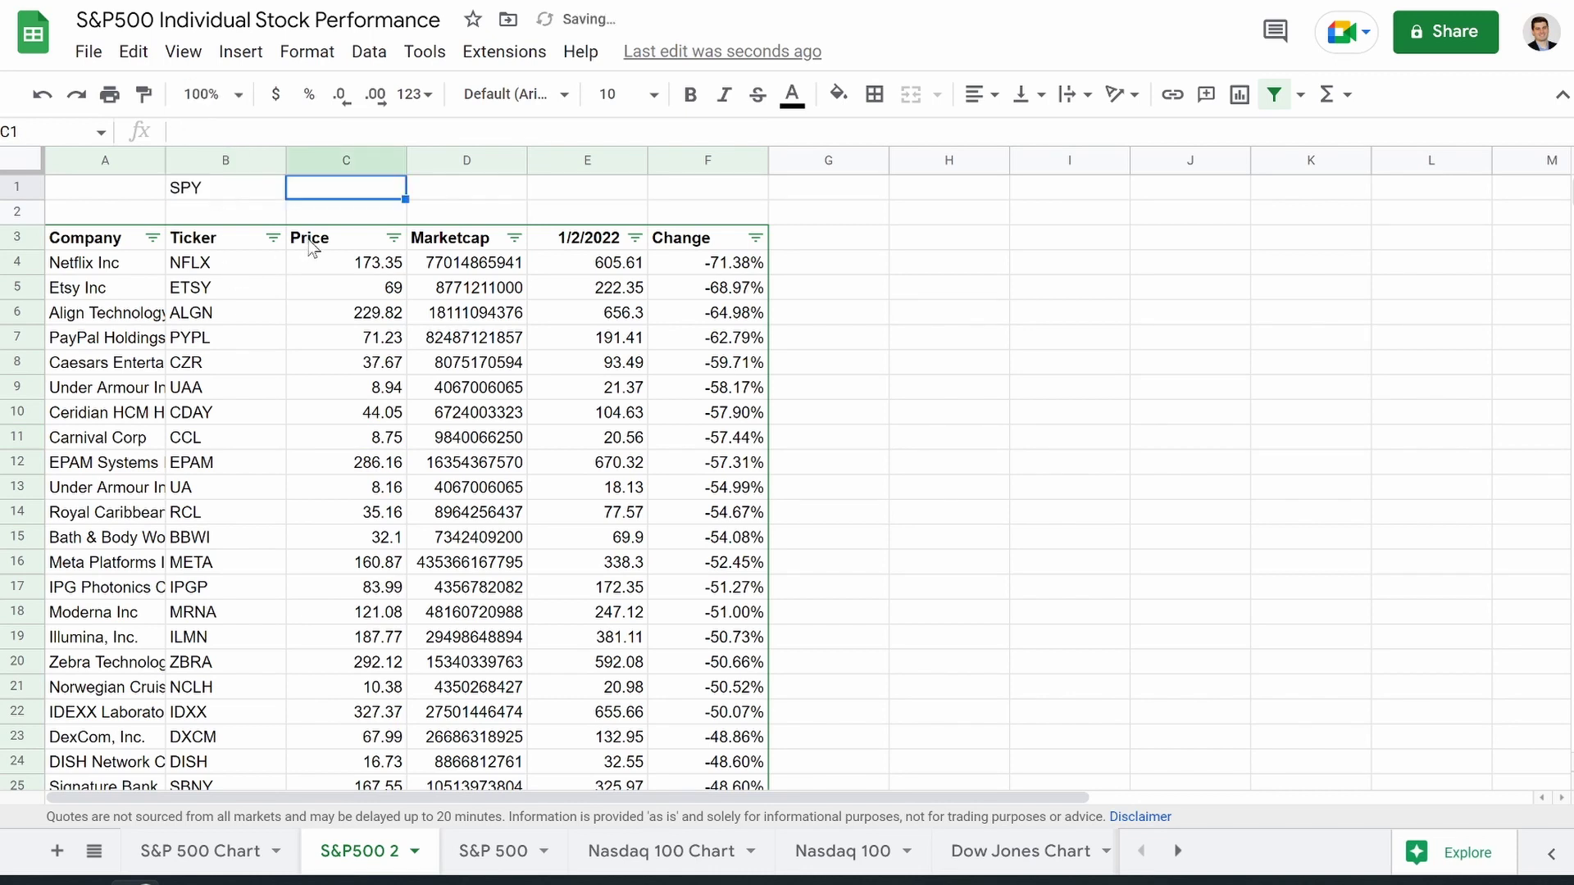
pyautogui.write('=goo')
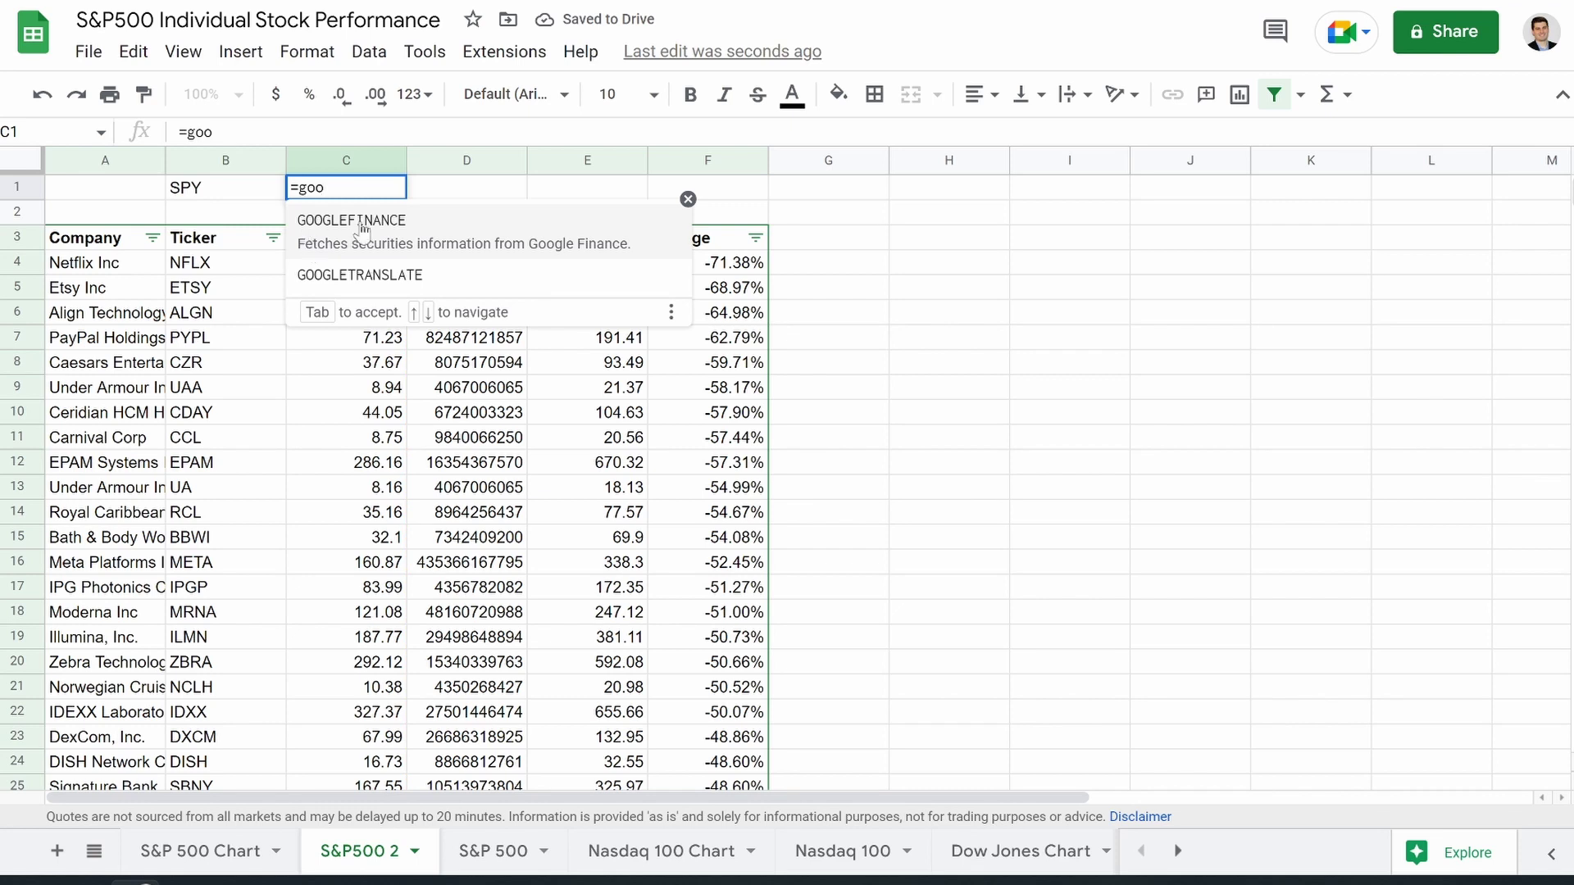
pyautogui.press('Tab')
pyautogui.click(208, 186)
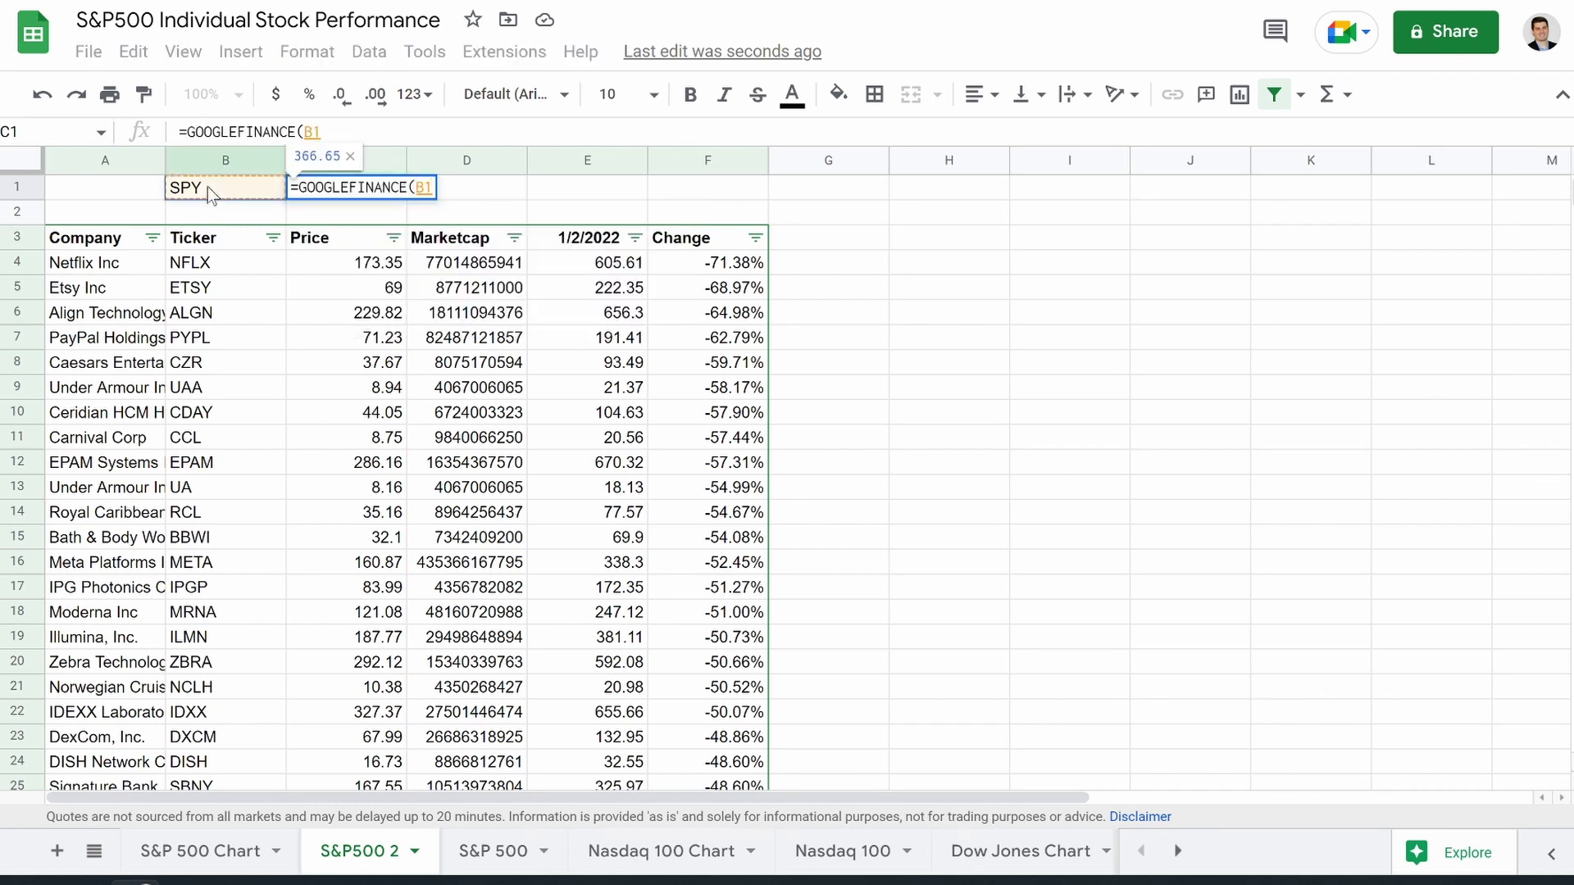
pyautogui.press('Return')
# Step: Copy E4's opening-price formula into E1
pyautogui.click(565, 194)
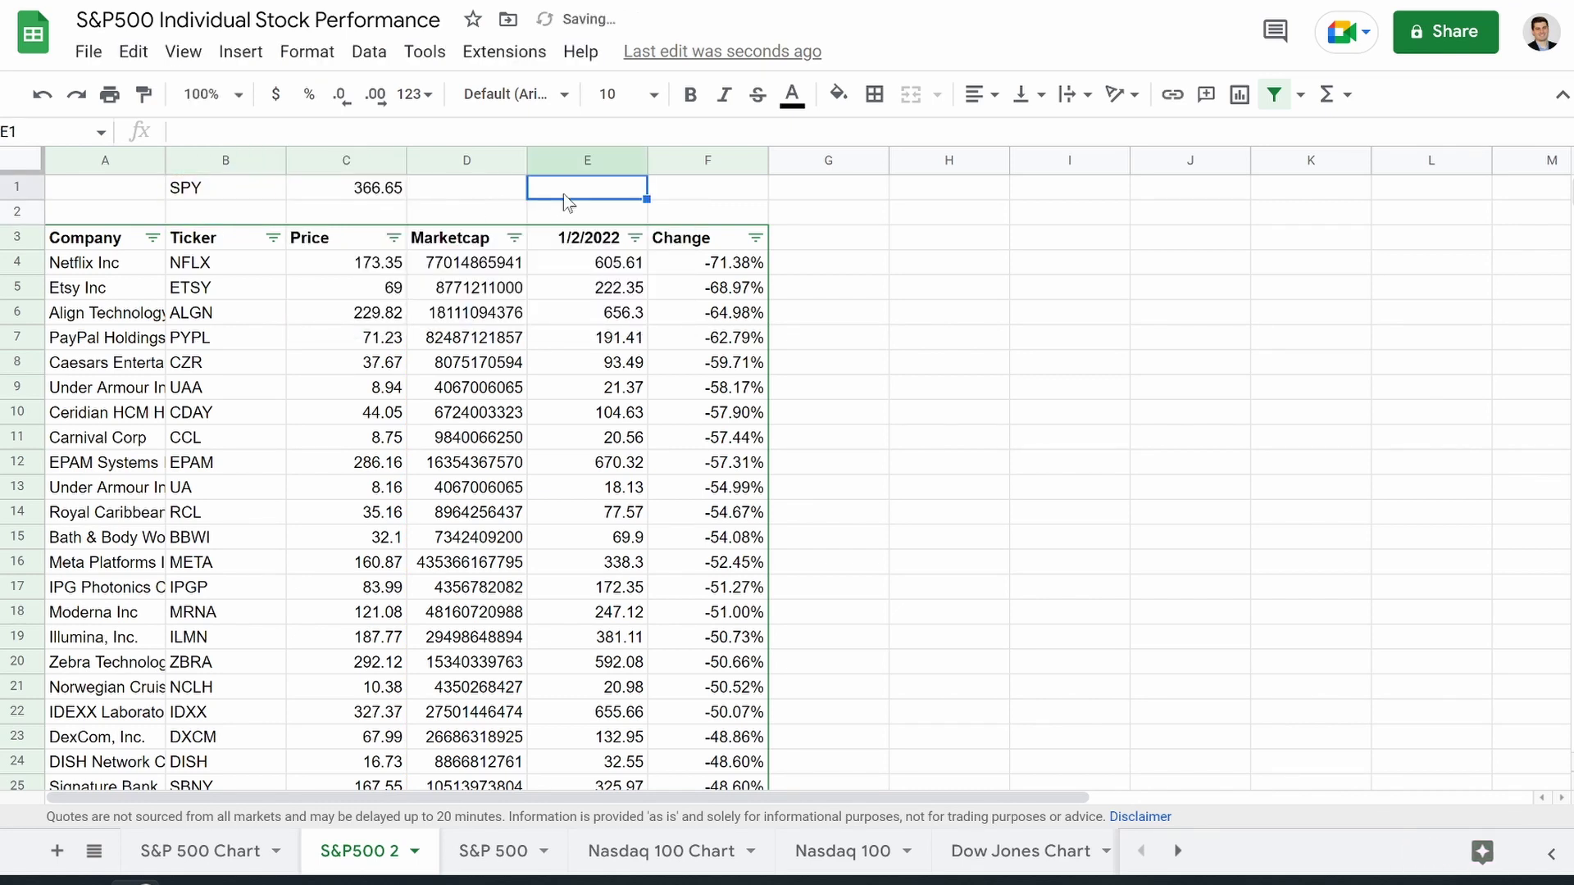
pyautogui.click(565, 240)
pyautogui.click(584, 263)
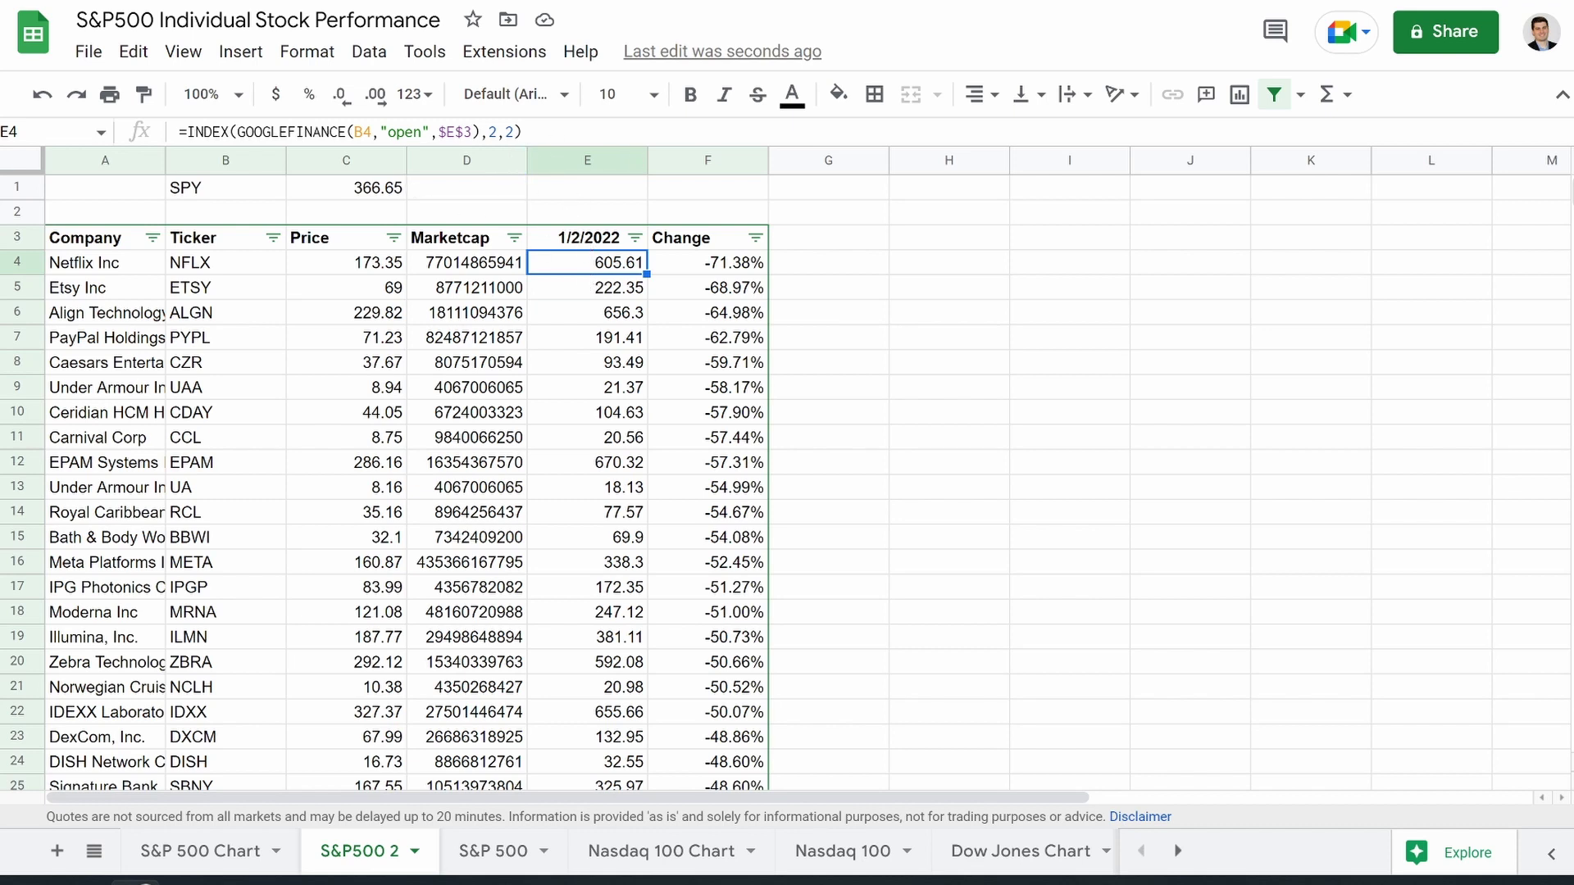
pyautogui.tripleClick(317, 132)
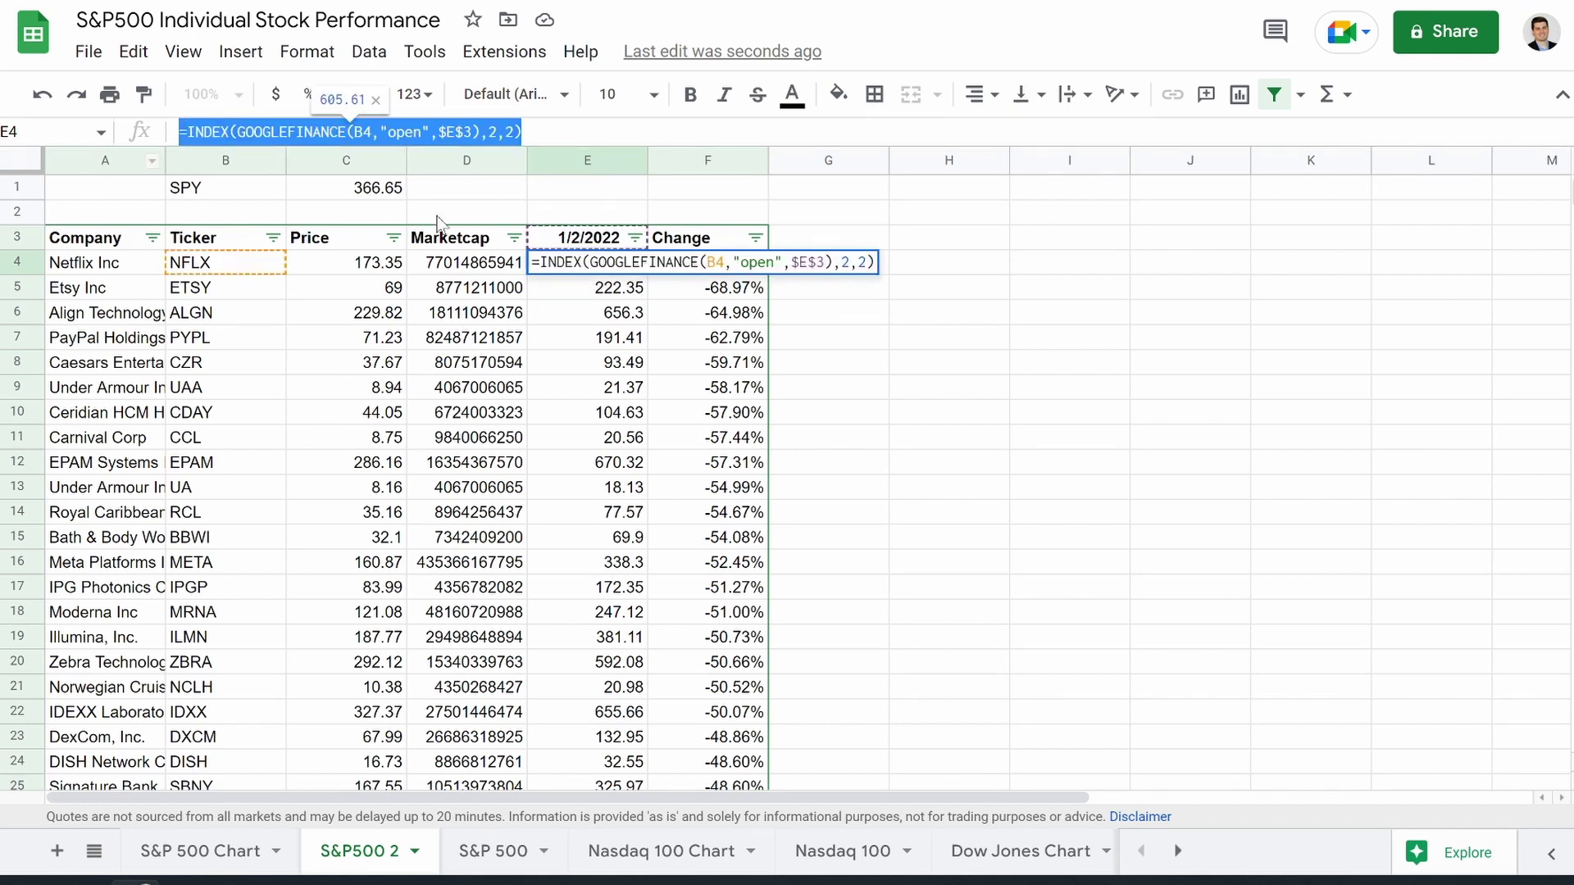
pyautogui.hotkey('ctrl', 'c')
pyautogui.press('Escape')
pyautogui.click(599, 191)
pyautogui.hotkey('ctrl', 'v')
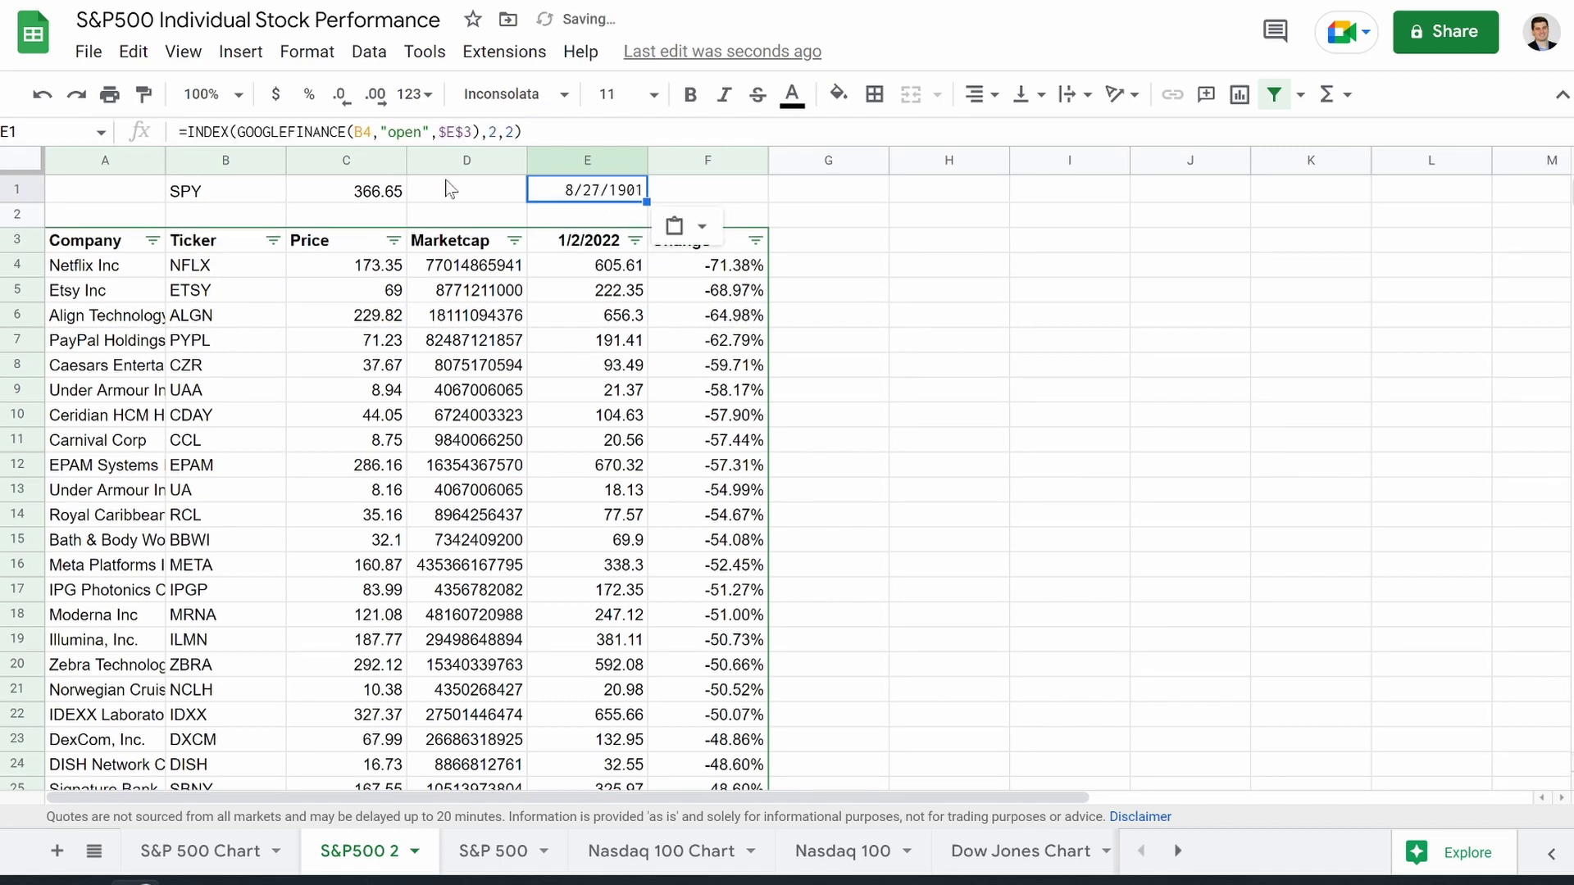
# Step: Point E1's formula at B1: =INDEX(GOOGLEFINANCE(B1,"open",$E$3),2,2)
pyautogui.click(372, 135)
pyautogui.doubleClick(369, 132)
pyautogui.write('a4')
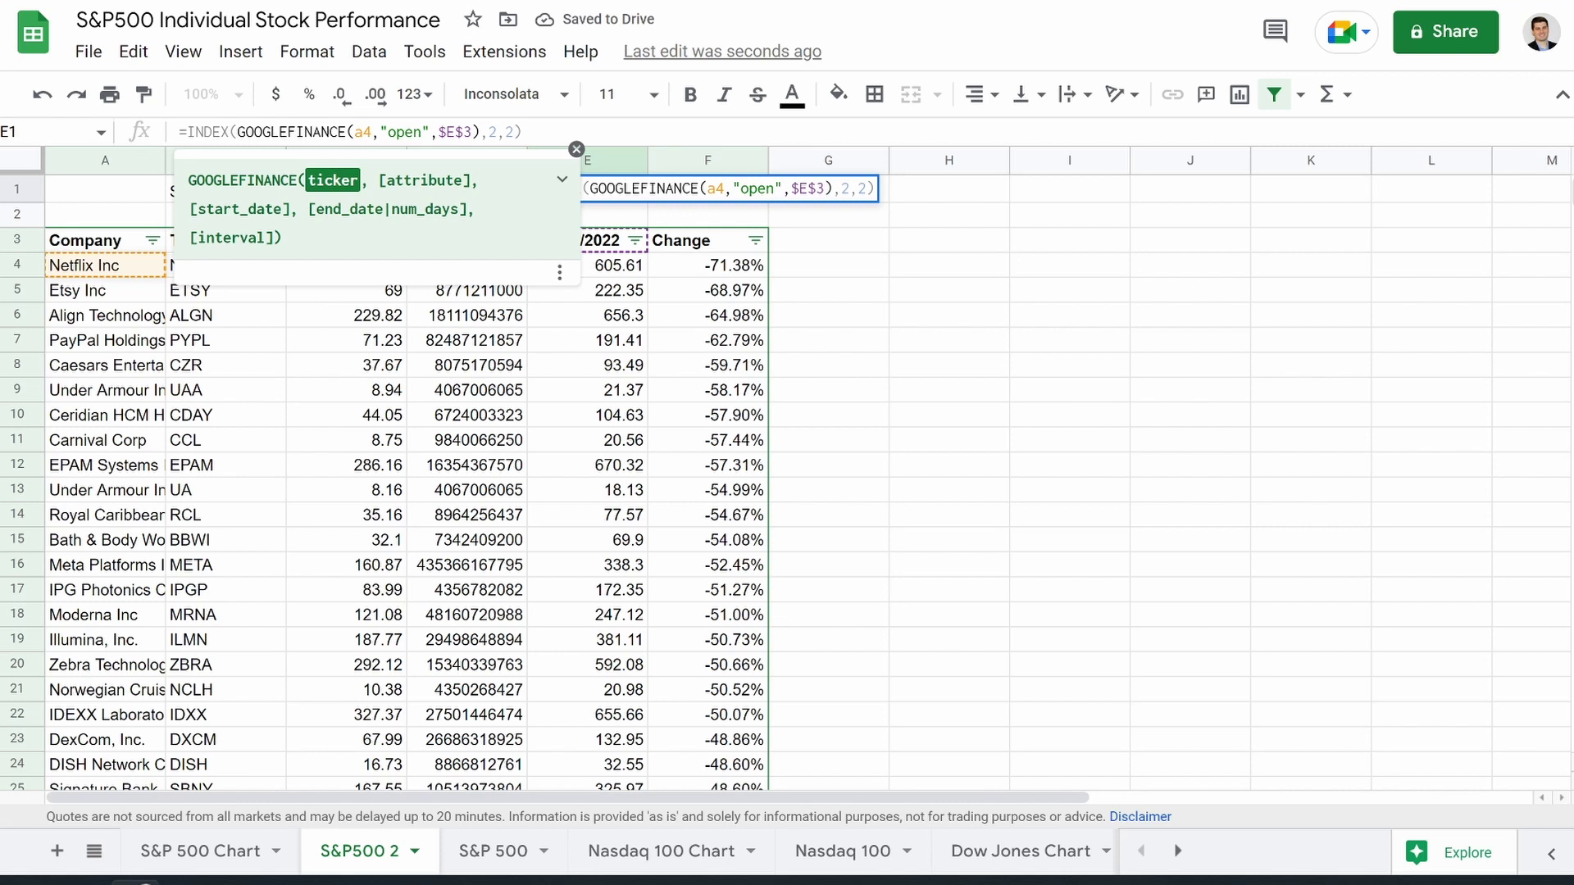
pyautogui.press('BackSpace')
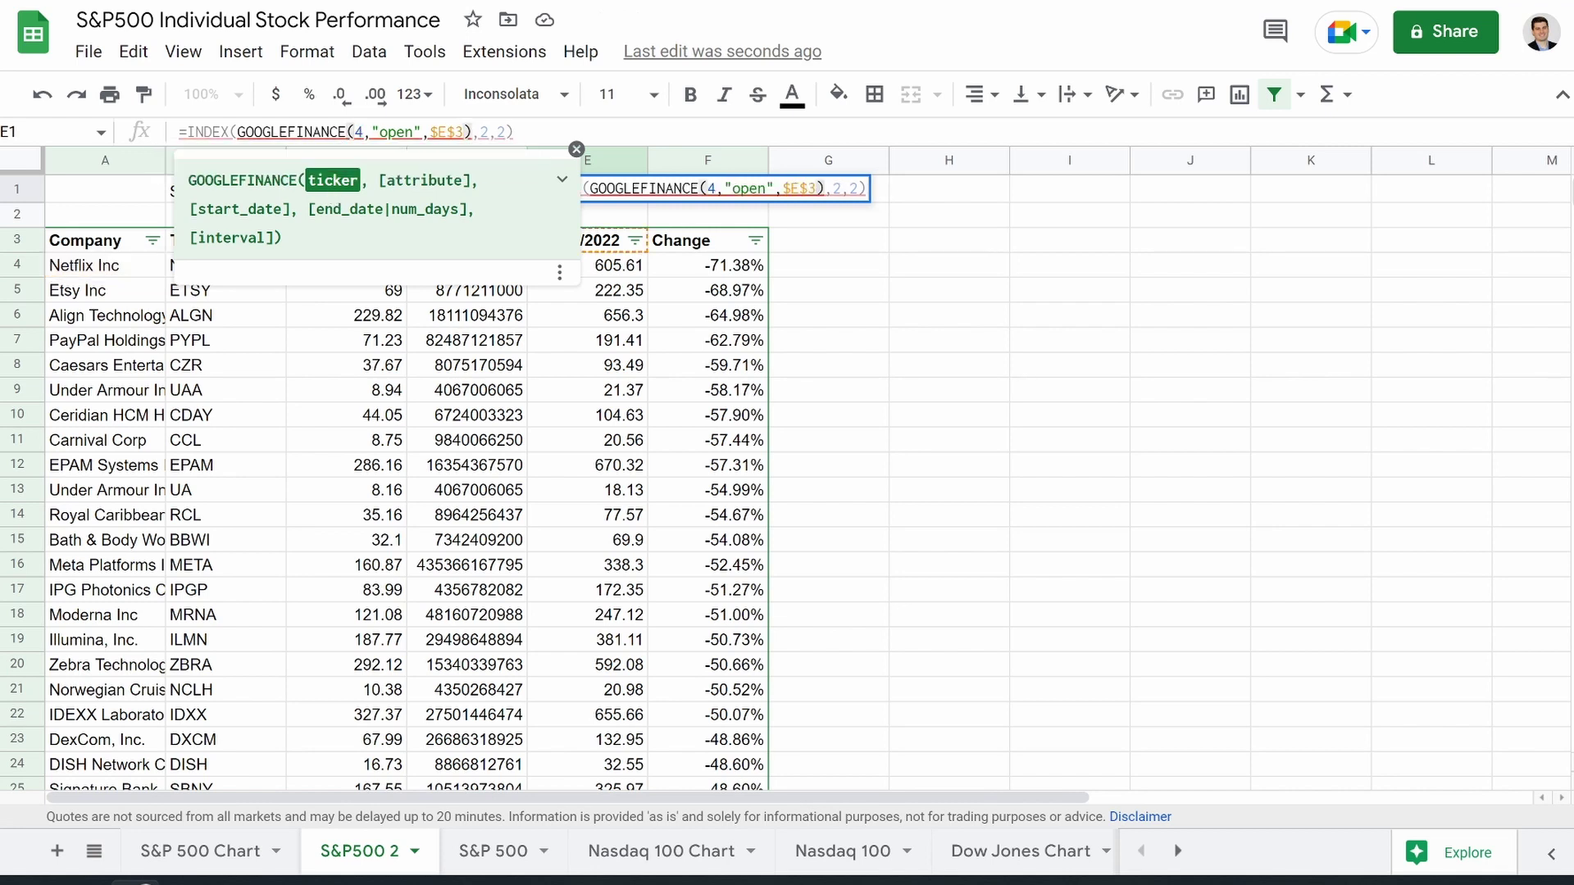
pyautogui.write('B')
pyautogui.press('BackSpace')
pyautogui.write('1')
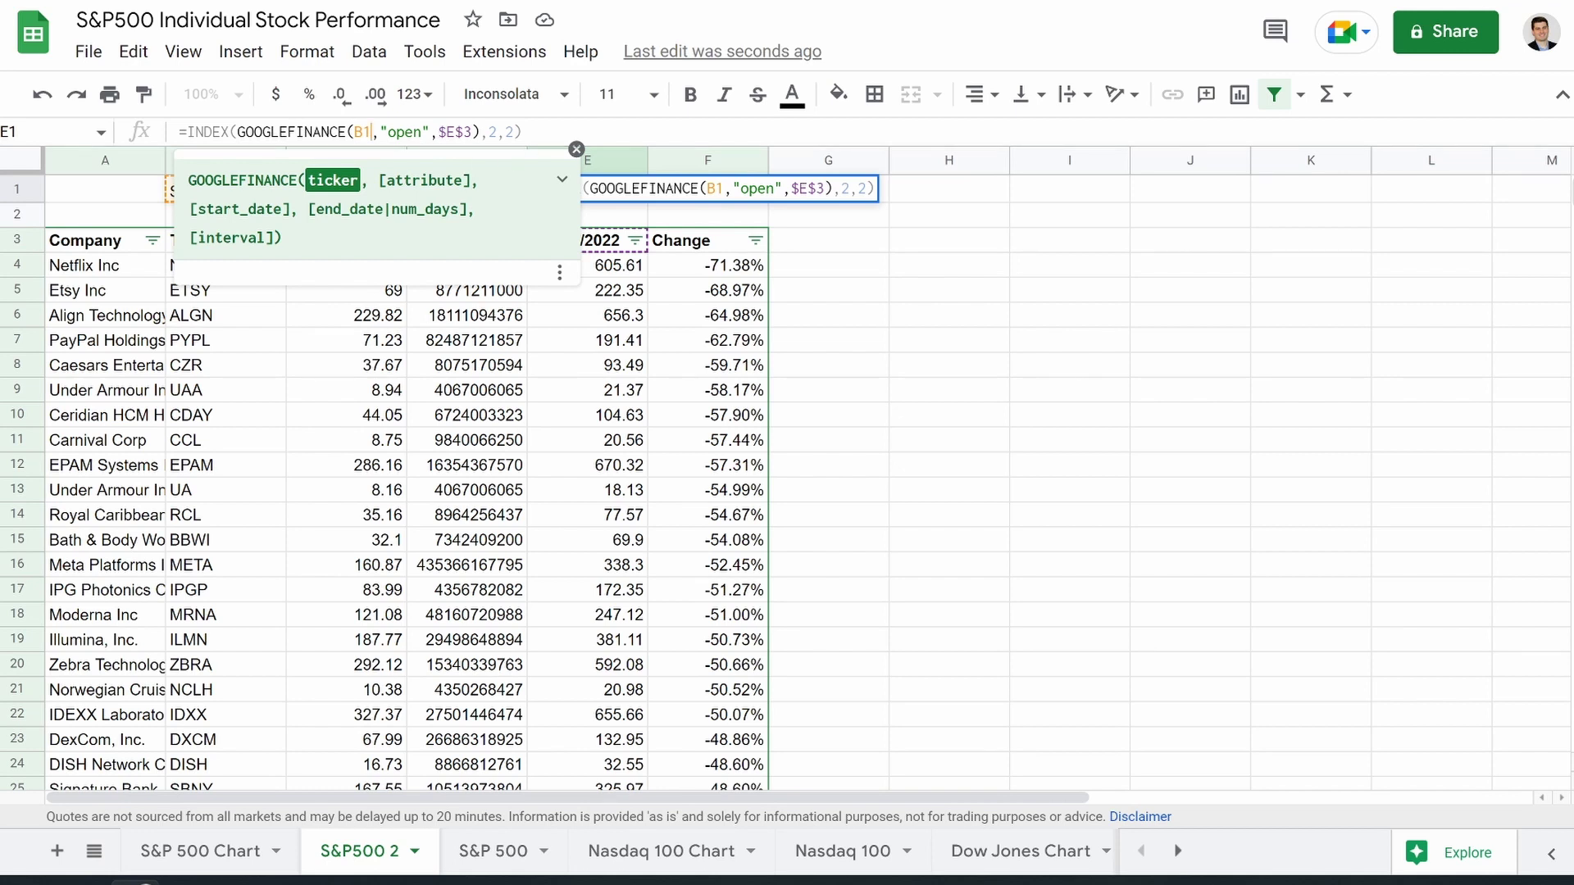
pyautogui.press('Return')
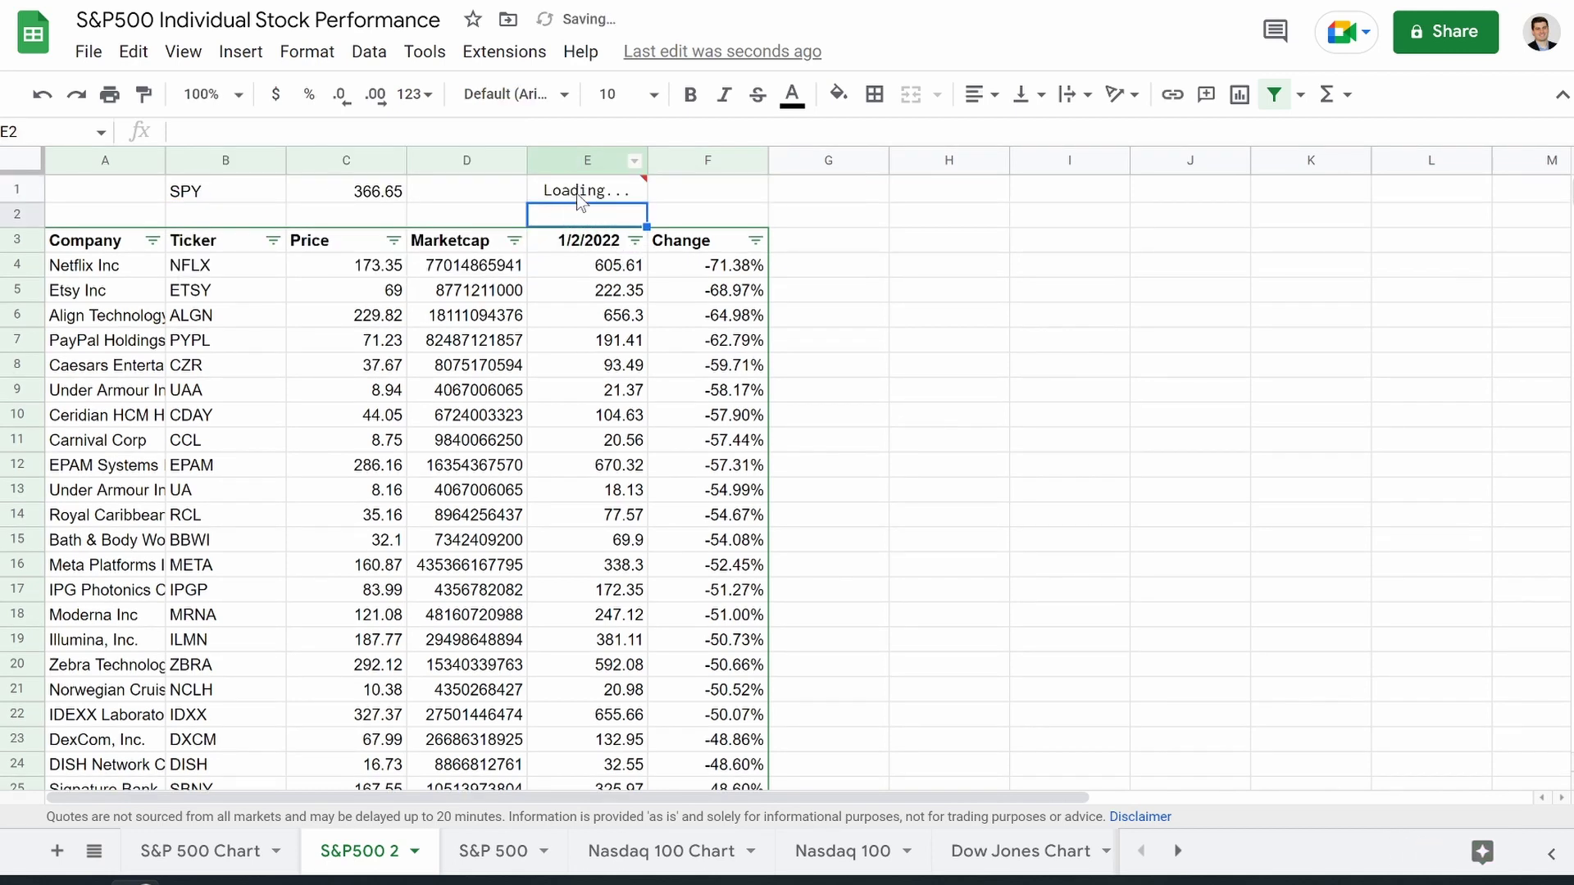
# Step: Format E1 as currency ($476.30), then glance at the S&P 500 tab and come back
pyautogui.click(564, 193)
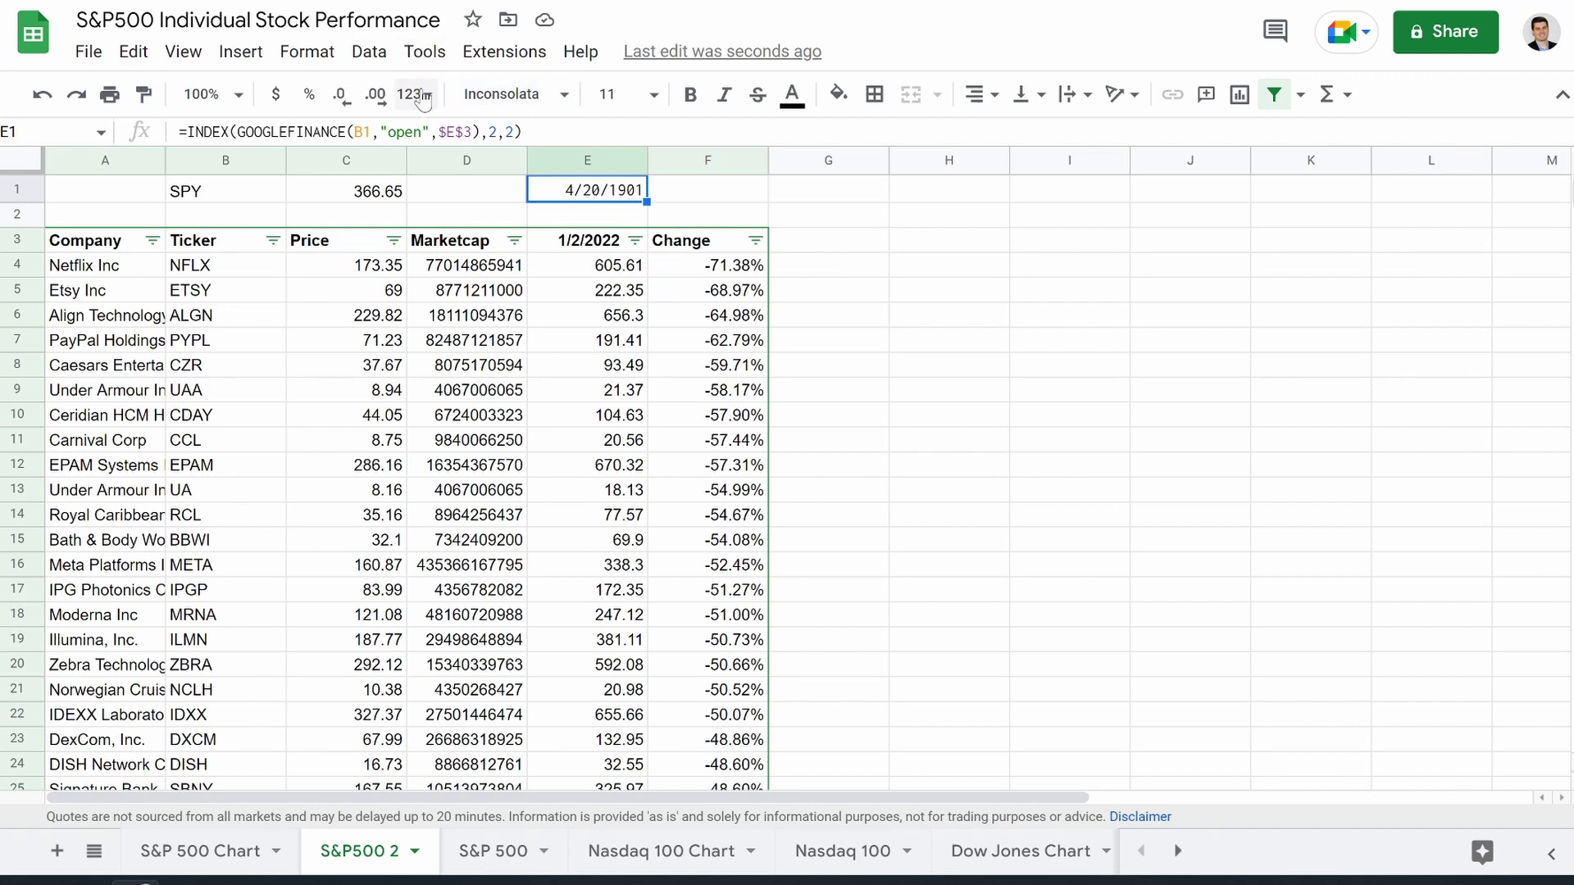
pyautogui.click(423, 97)
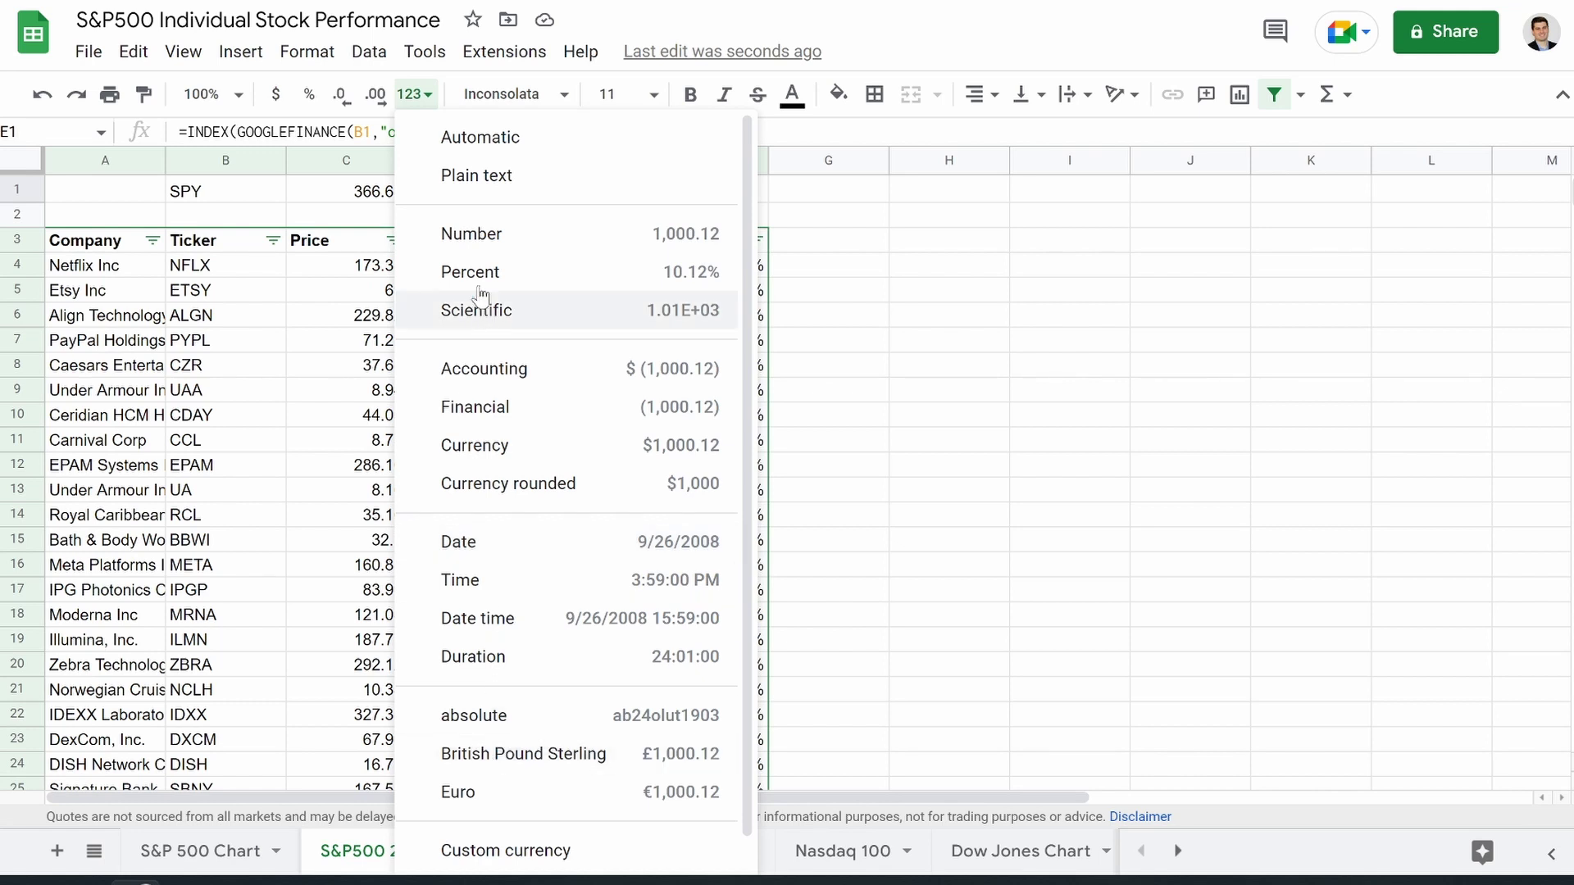
pyautogui.scroll(-1, 526, 574)
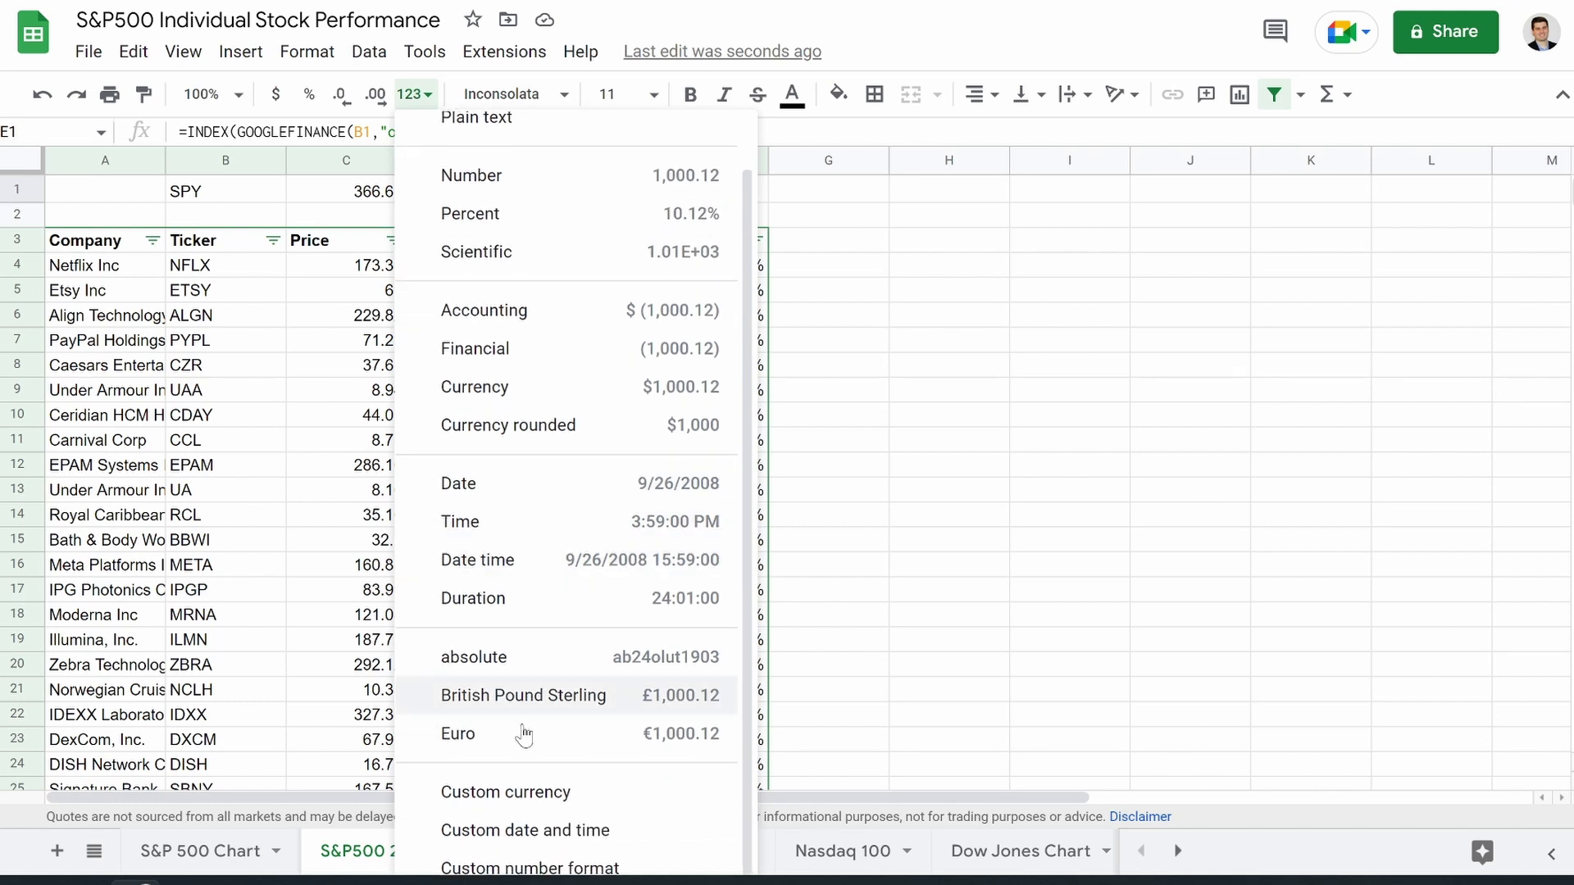
pyautogui.scroll(1, 526, 565)
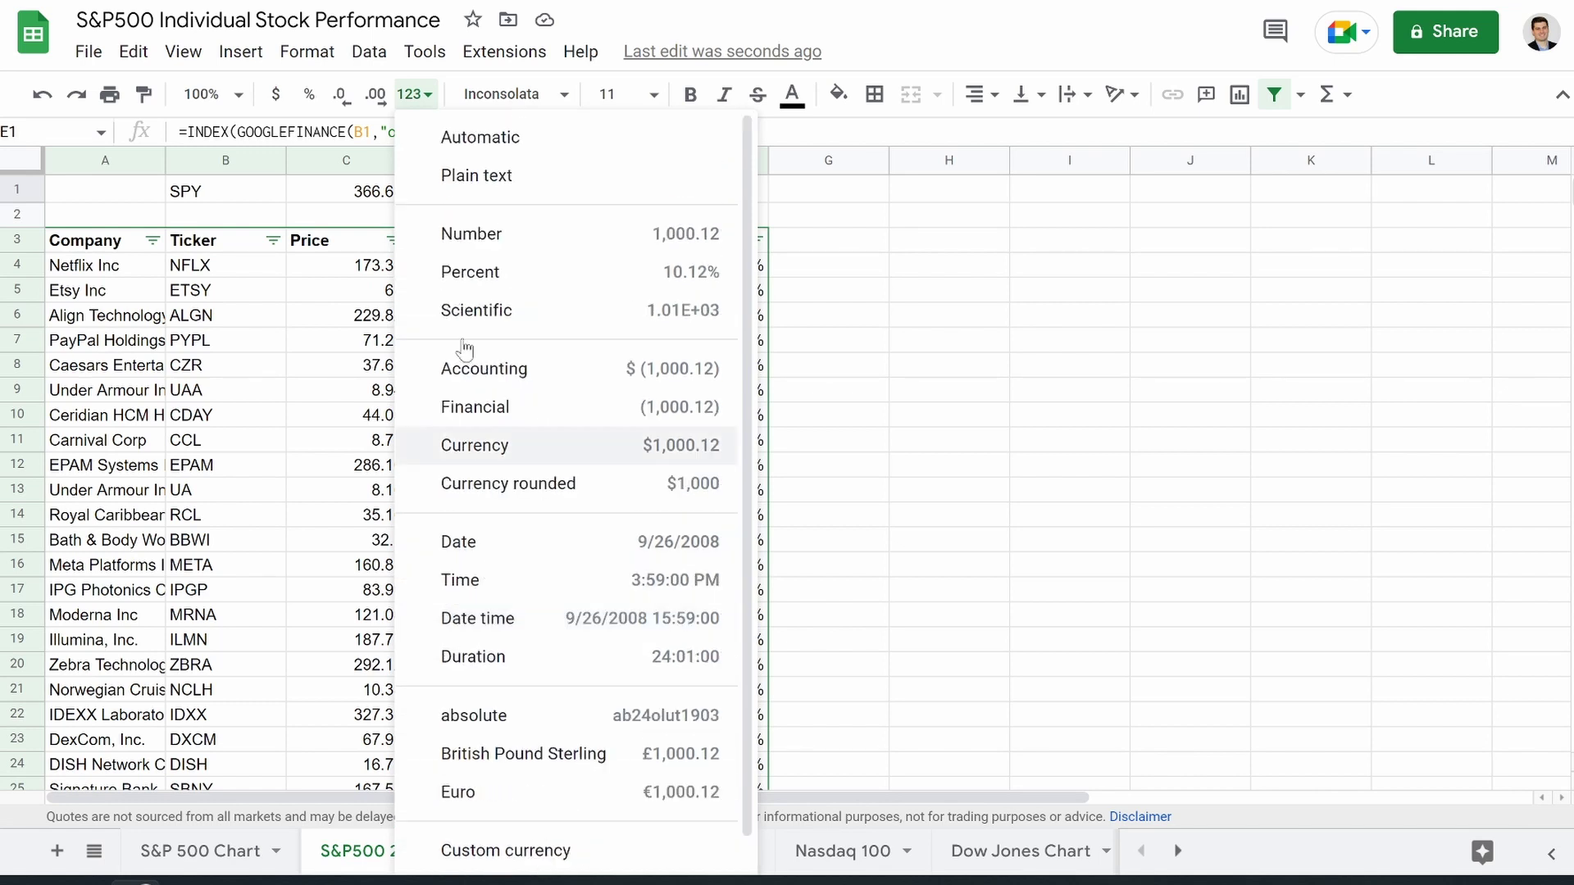
pyautogui.click(471, 138)
pyautogui.click(290, 97)
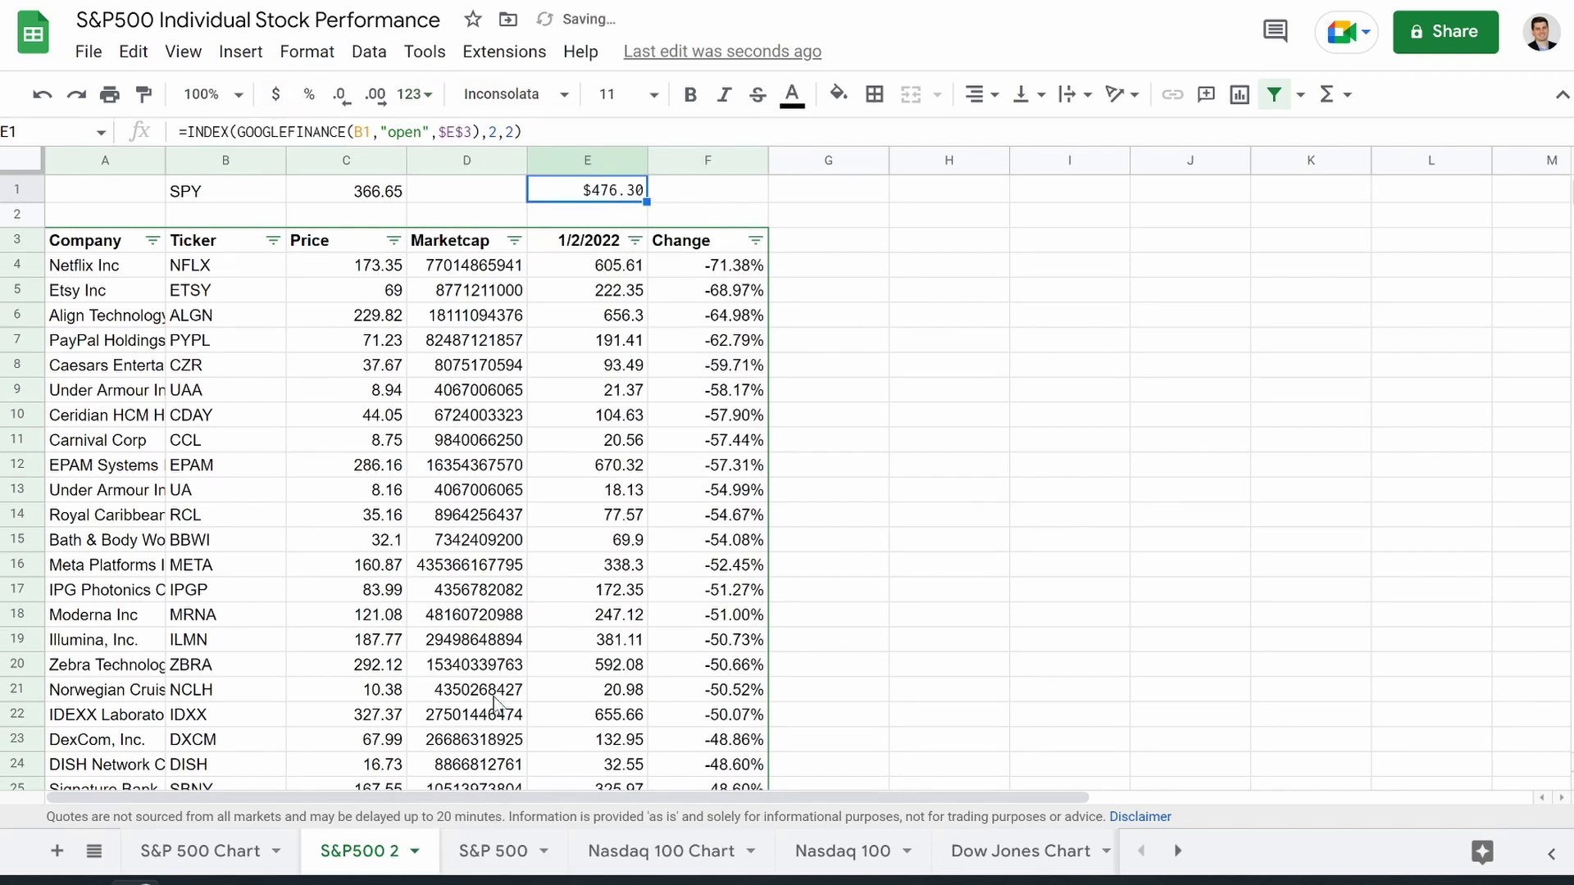
pyautogui.click(495, 857)
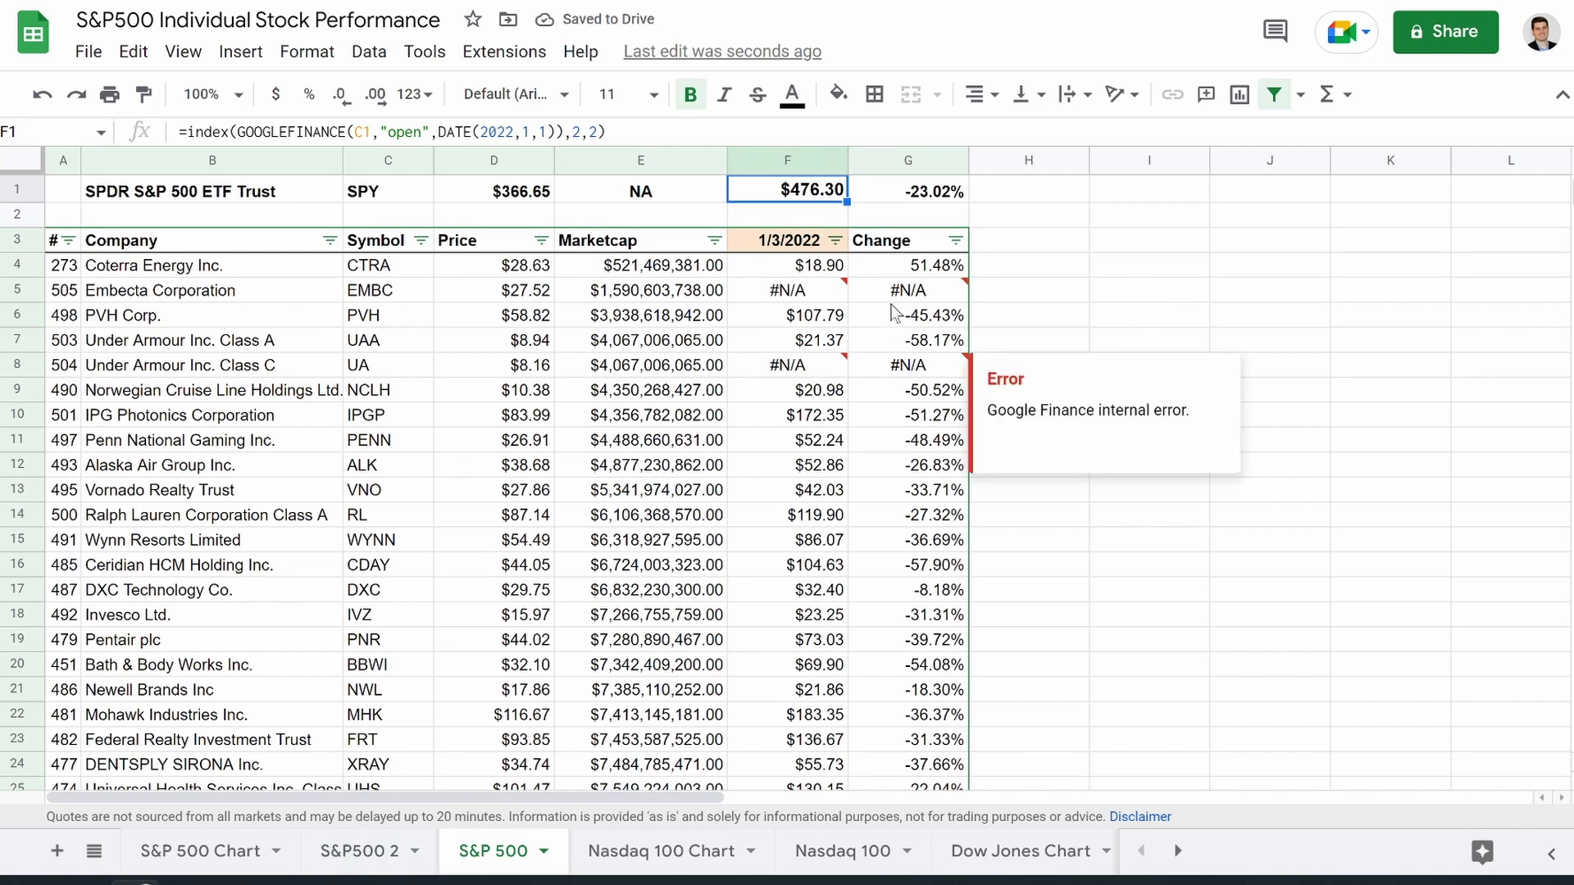
pyautogui.click(358, 855)
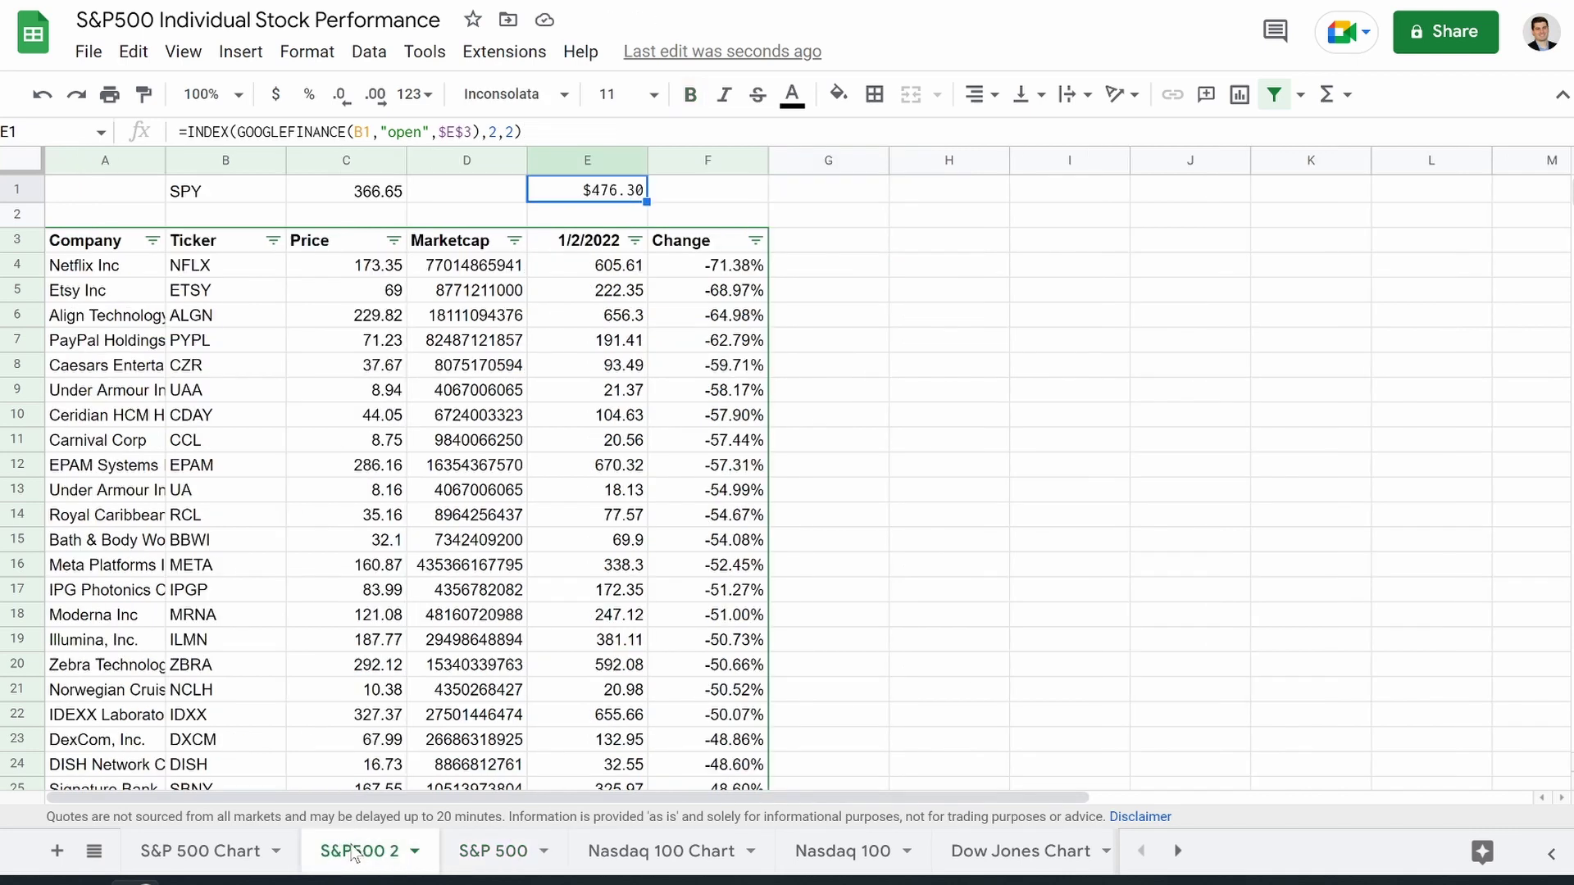
# Step: Copy F4's Change formula into F1
pyautogui.click(702, 271)
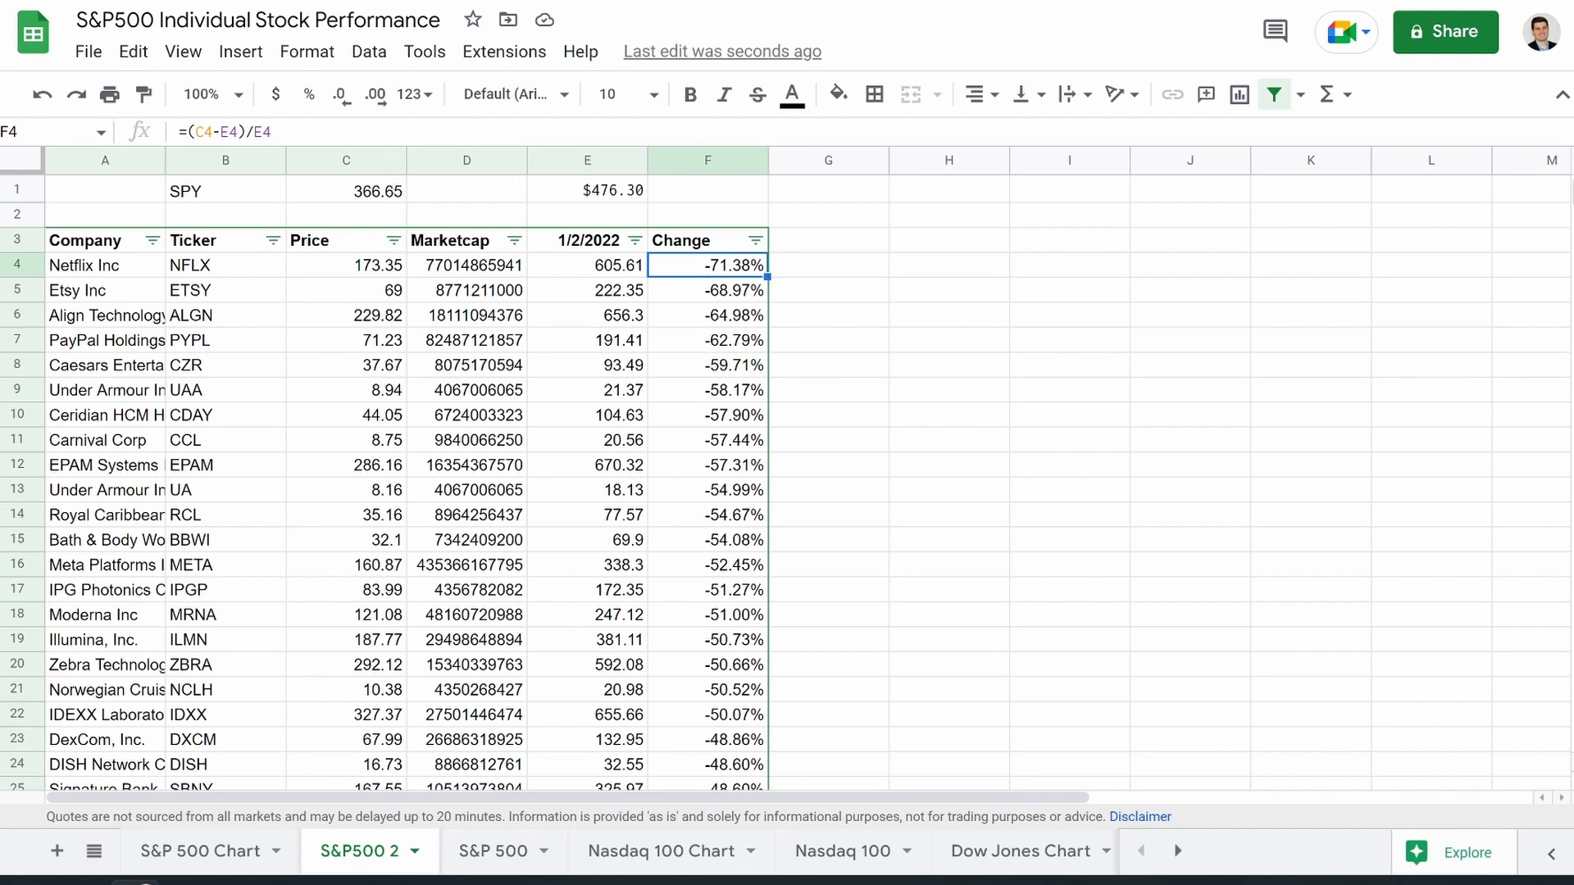
pyautogui.moveTo(270, 131); pyautogui.dragTo(106, 141)
pyautogui.hotkey('ctrl', 'c')
pyautogui.press('Escape')
pyautogui.press('Up')
pyautogui.press('Up')
pyautogui.press('Up')
pyautogui.hotkey('ctrl', 'v')
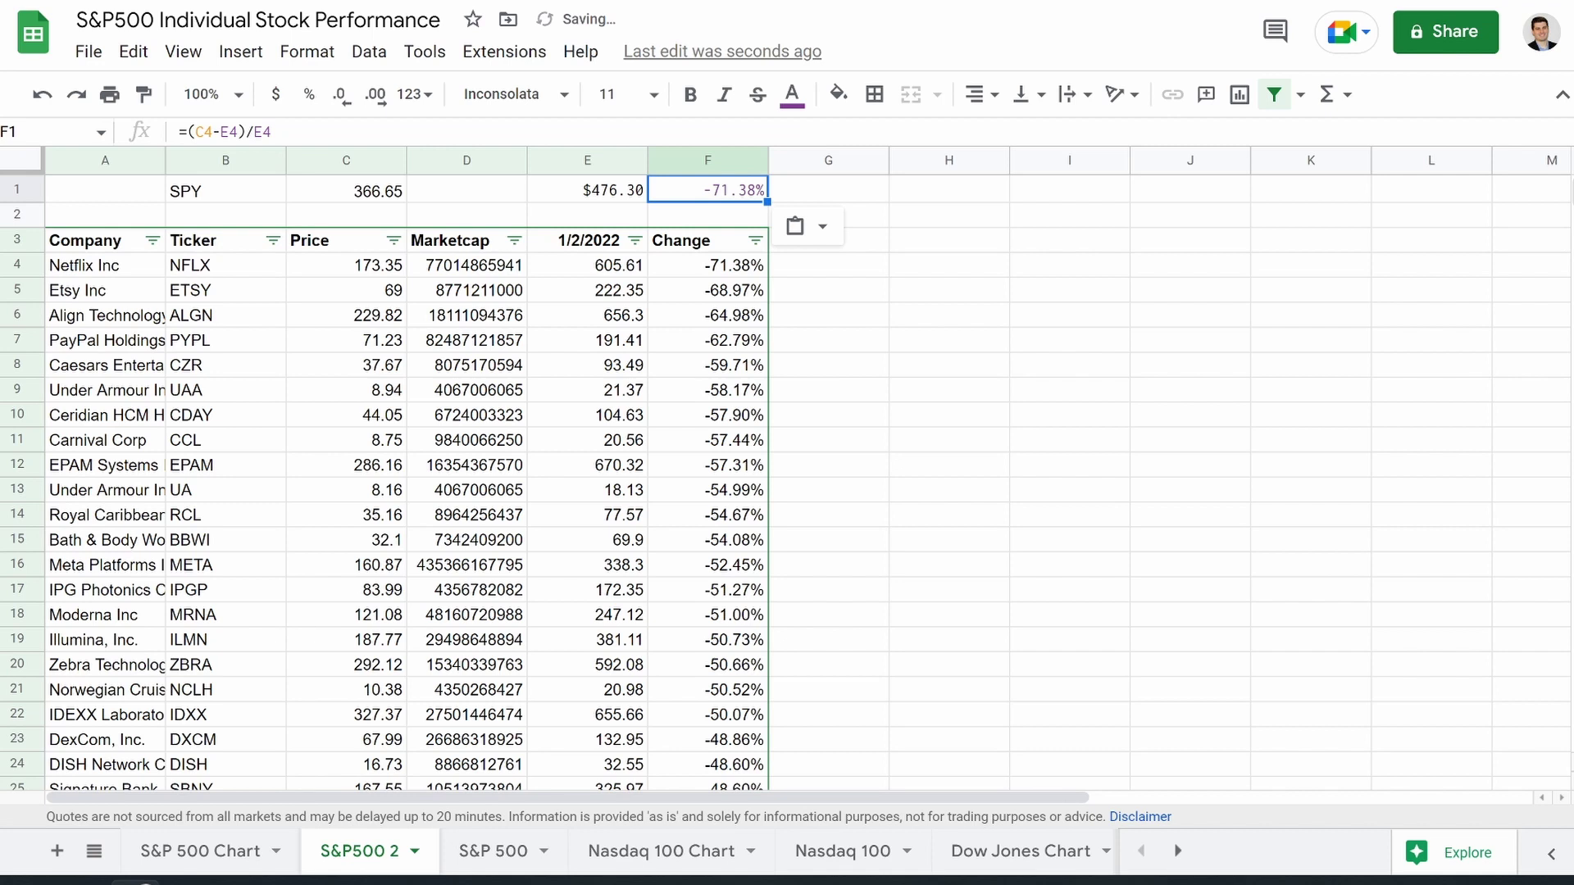
# Step: Change F1's references to row 1, giving =(C1-E1)/E1 and -23.02%
pyautogui.click(212, 131)
pyautogui.press('BackSpace')
pyautogui.write('1')
pyautogui.press('Right')
pyautogui.press('Right')
pyautogui.press('Right')
pyautogui.press('BackSpace')
pyautogui.write('1')
pyautogui.press('Right')
pyautogui.press('Right')
pyautogui.press('BackSpace')
pyautogui.write('1')
pyautogui.press('Return')
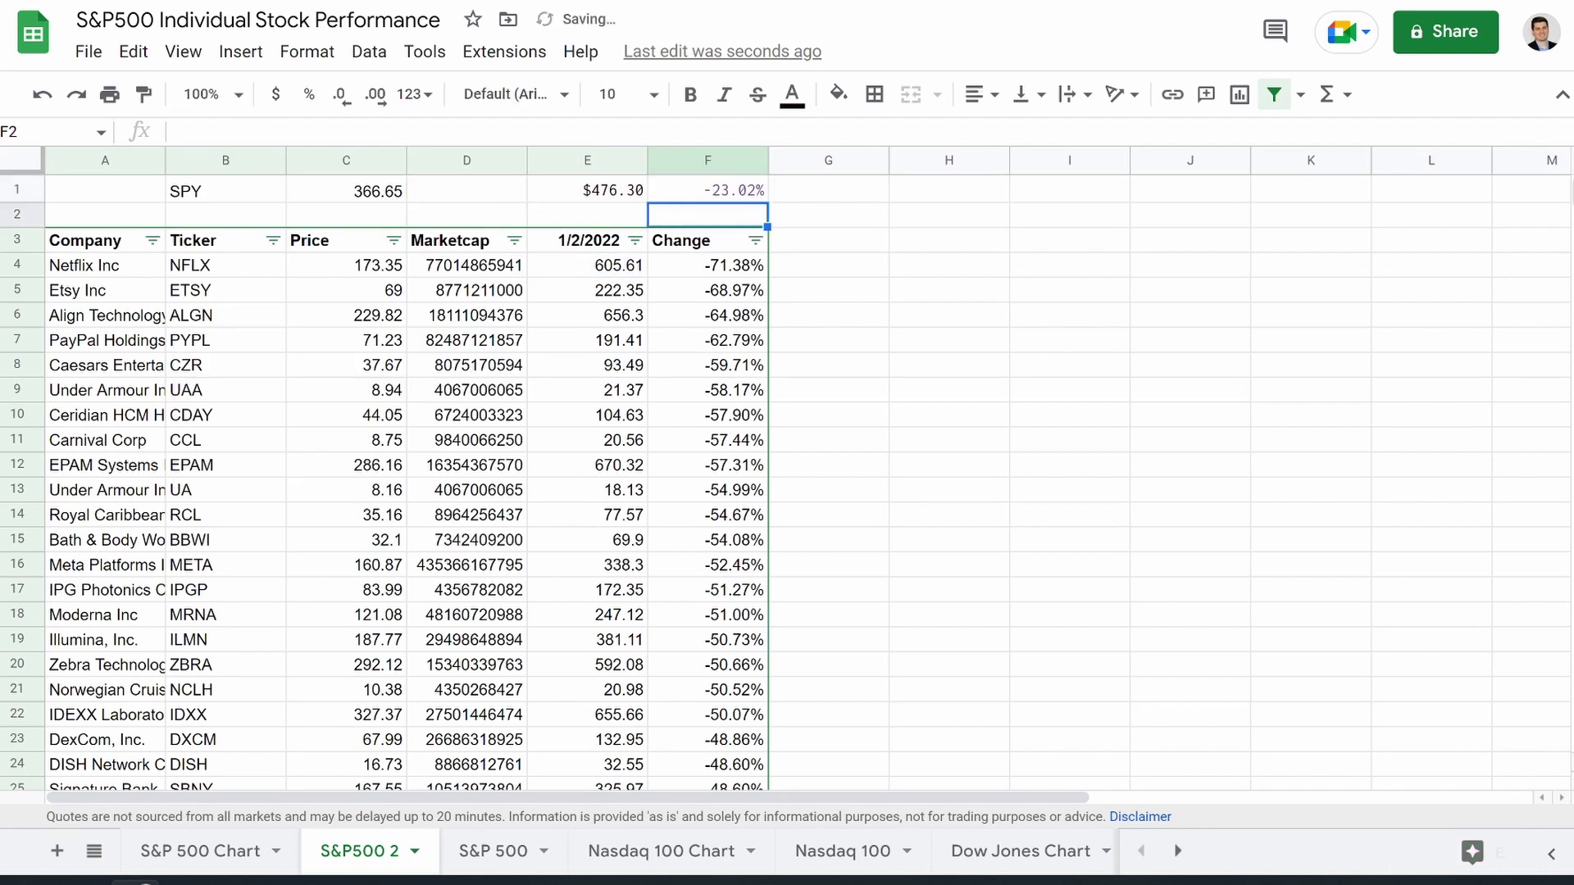
# Step: Make F1's text colour black
pyautogui.click(718, 189)
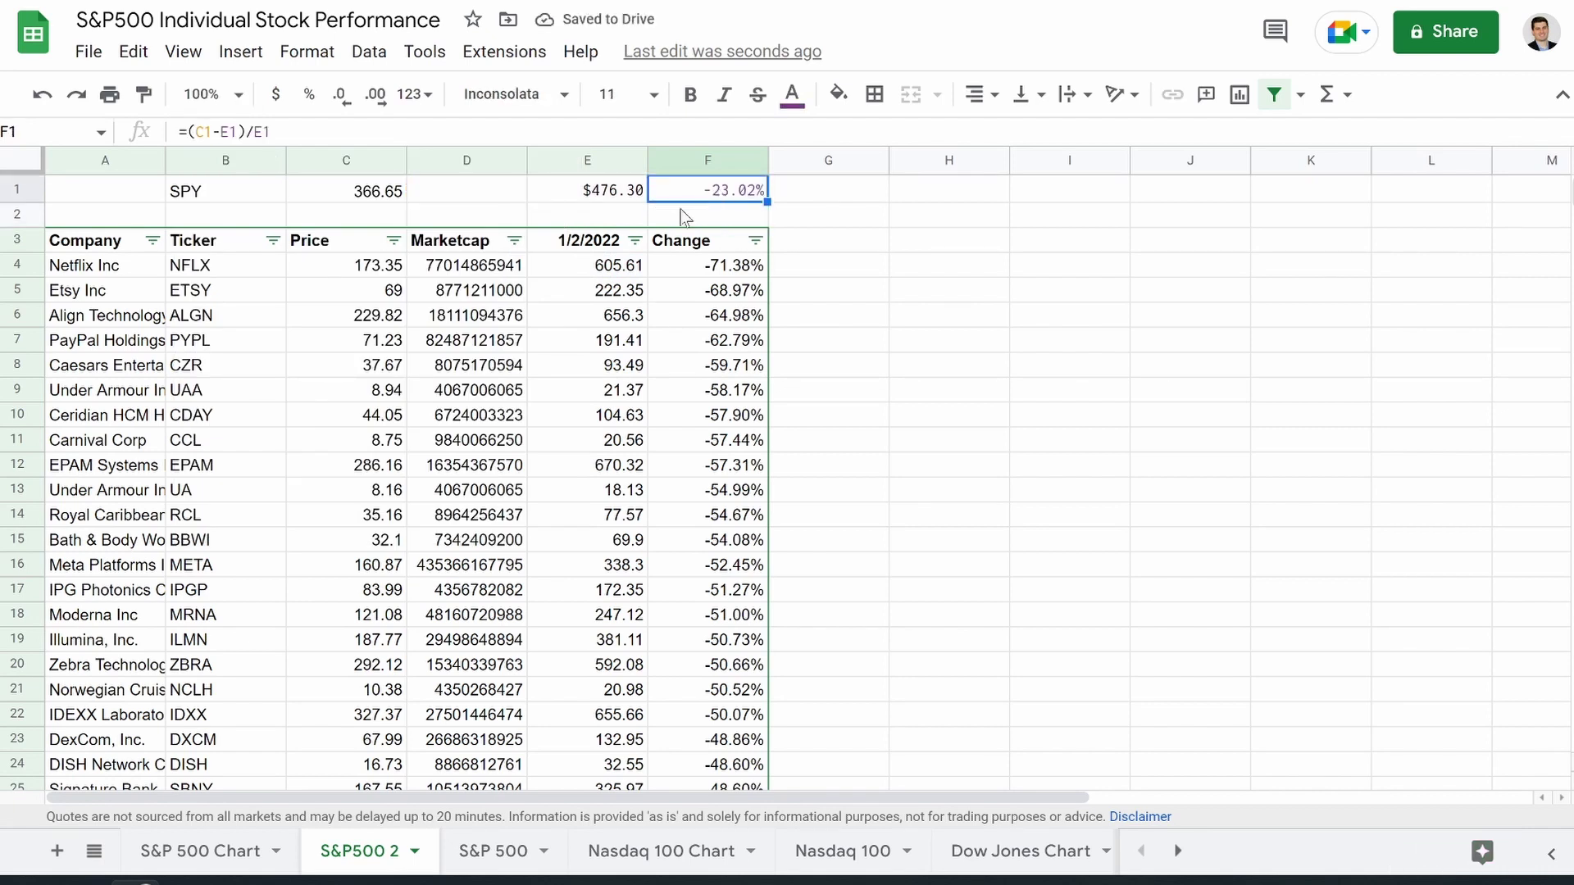
pyautogui.click(792, 94)
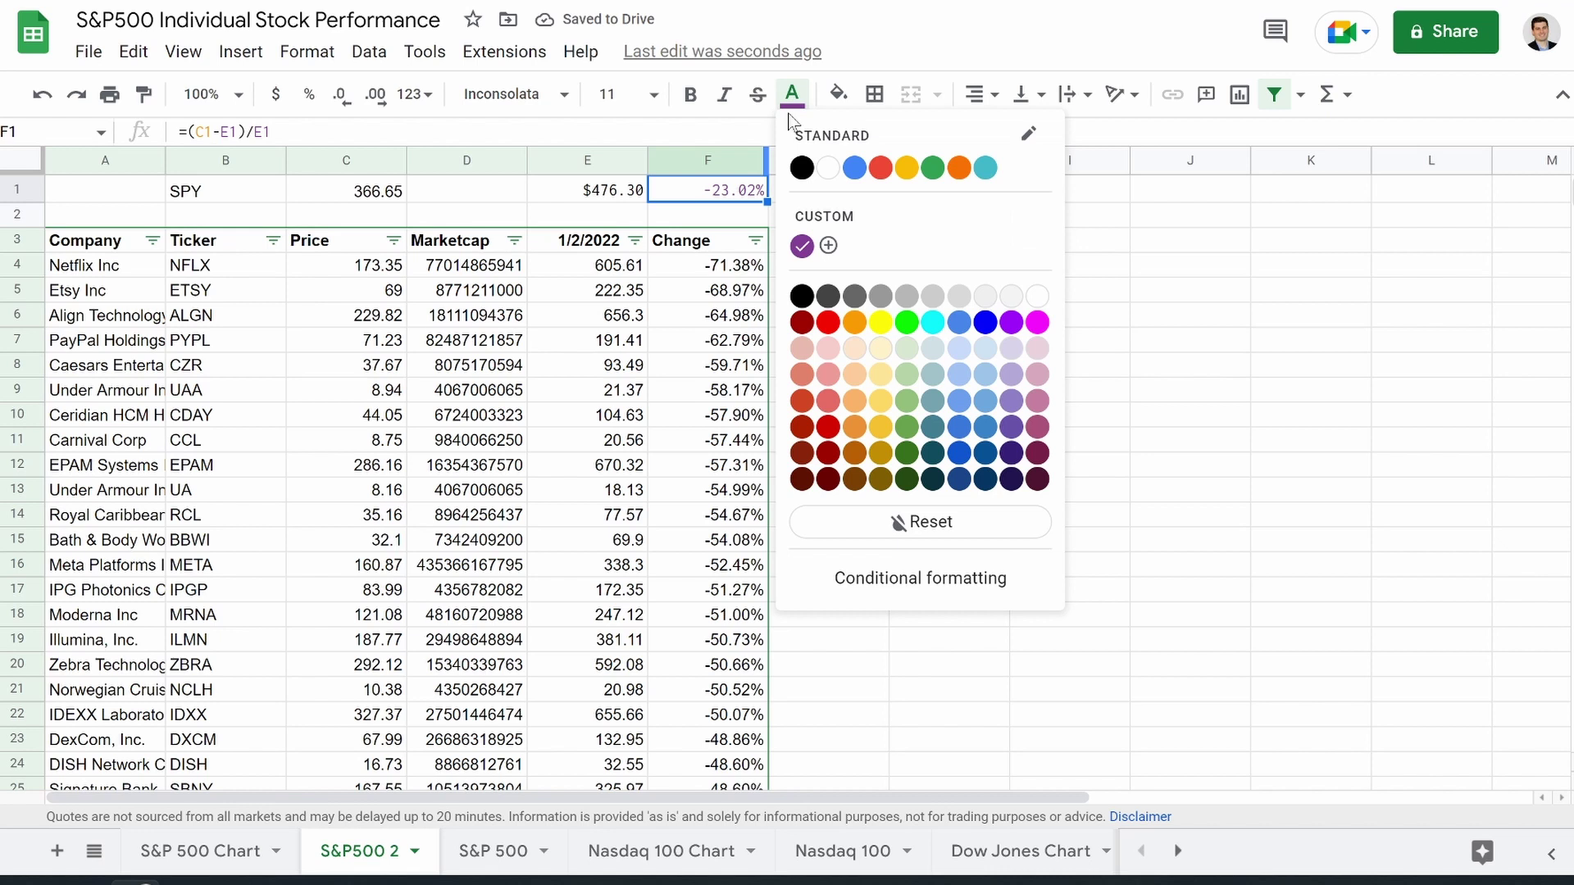
pyautogui.click(799, 166)
pyautogui.click(680, 298)
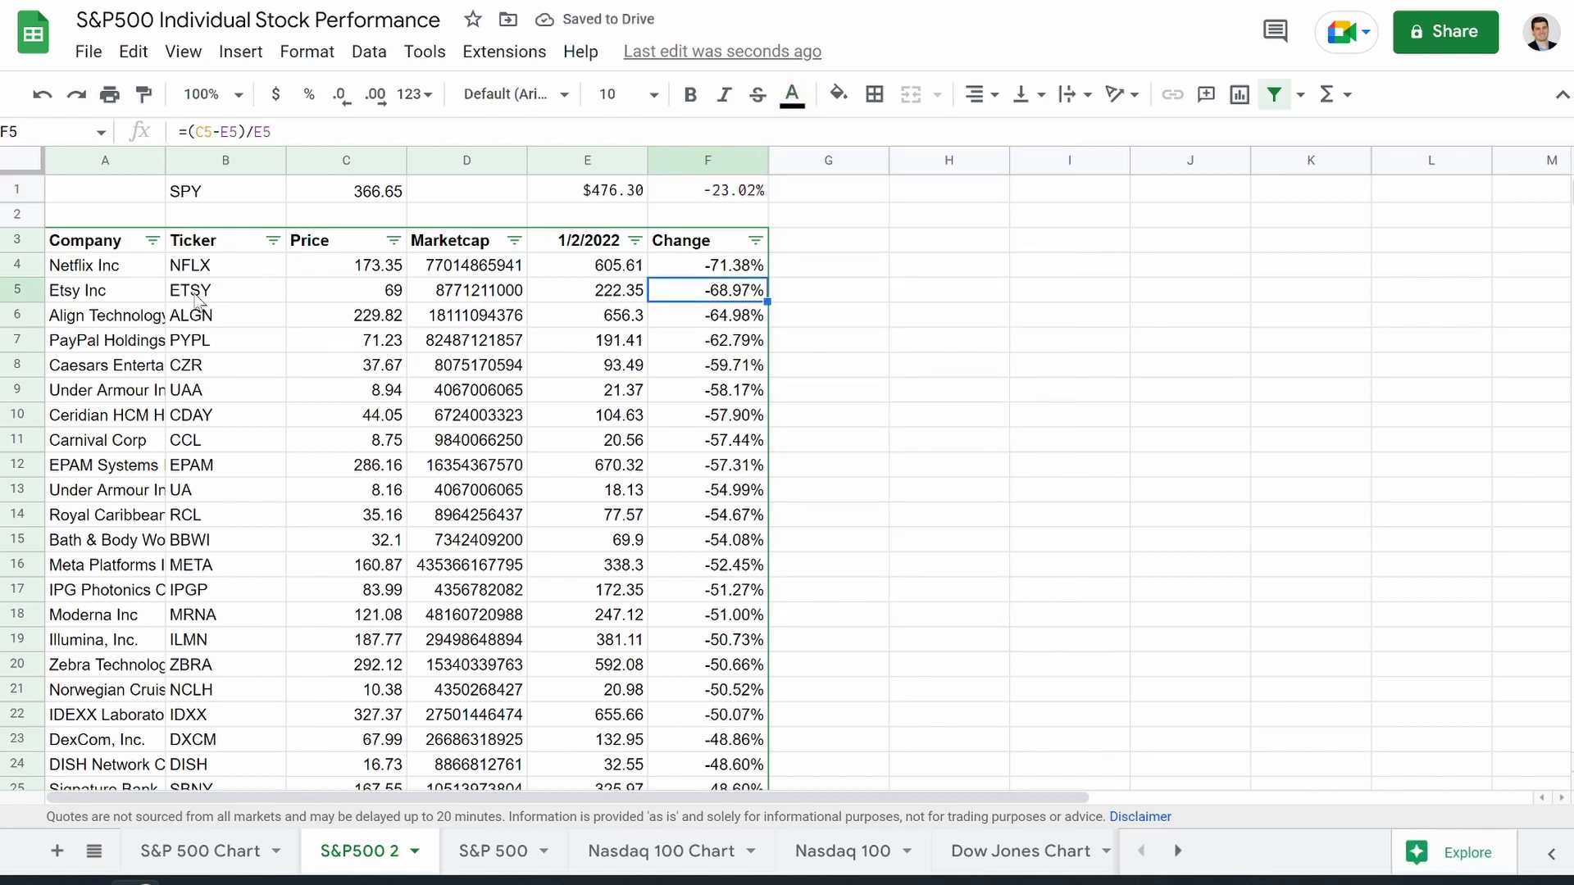
pyautogui.moveTo(116, 243); pyautogui.dragTo(176, 264)
# Step: Insert a chart from the whole table and set it to a Combo chart
pyautogui.hotkey('ctrl', 'End')
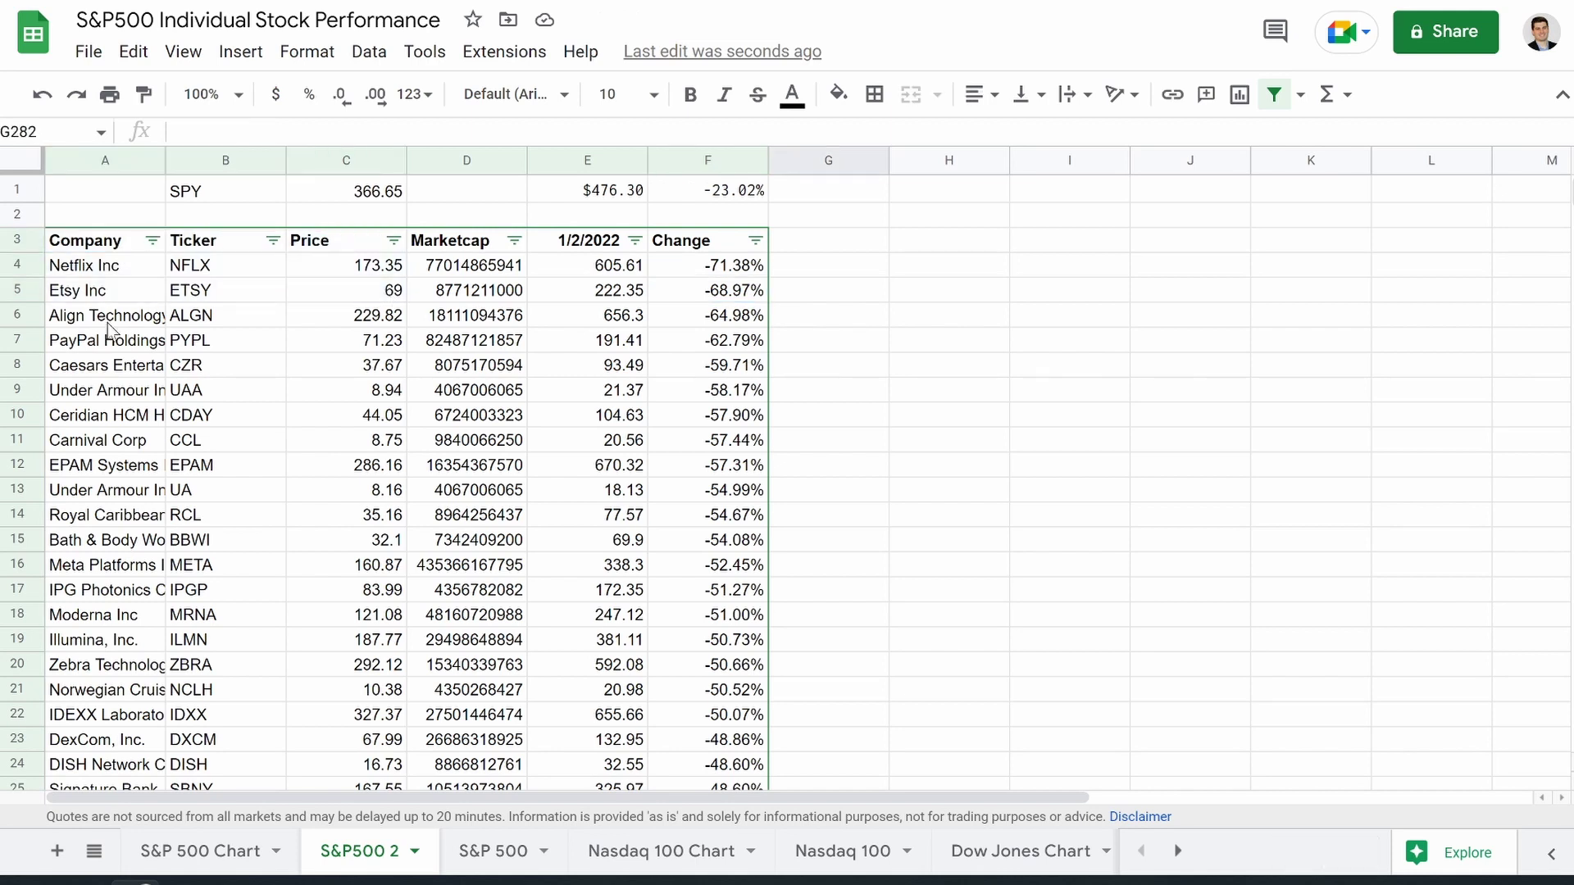
pyautogui.click(221, 54)
pyautogui.click(296, 269)
pyautogui.click(1372, 271)
pyautogui.scroll(-3, 1394, 491)
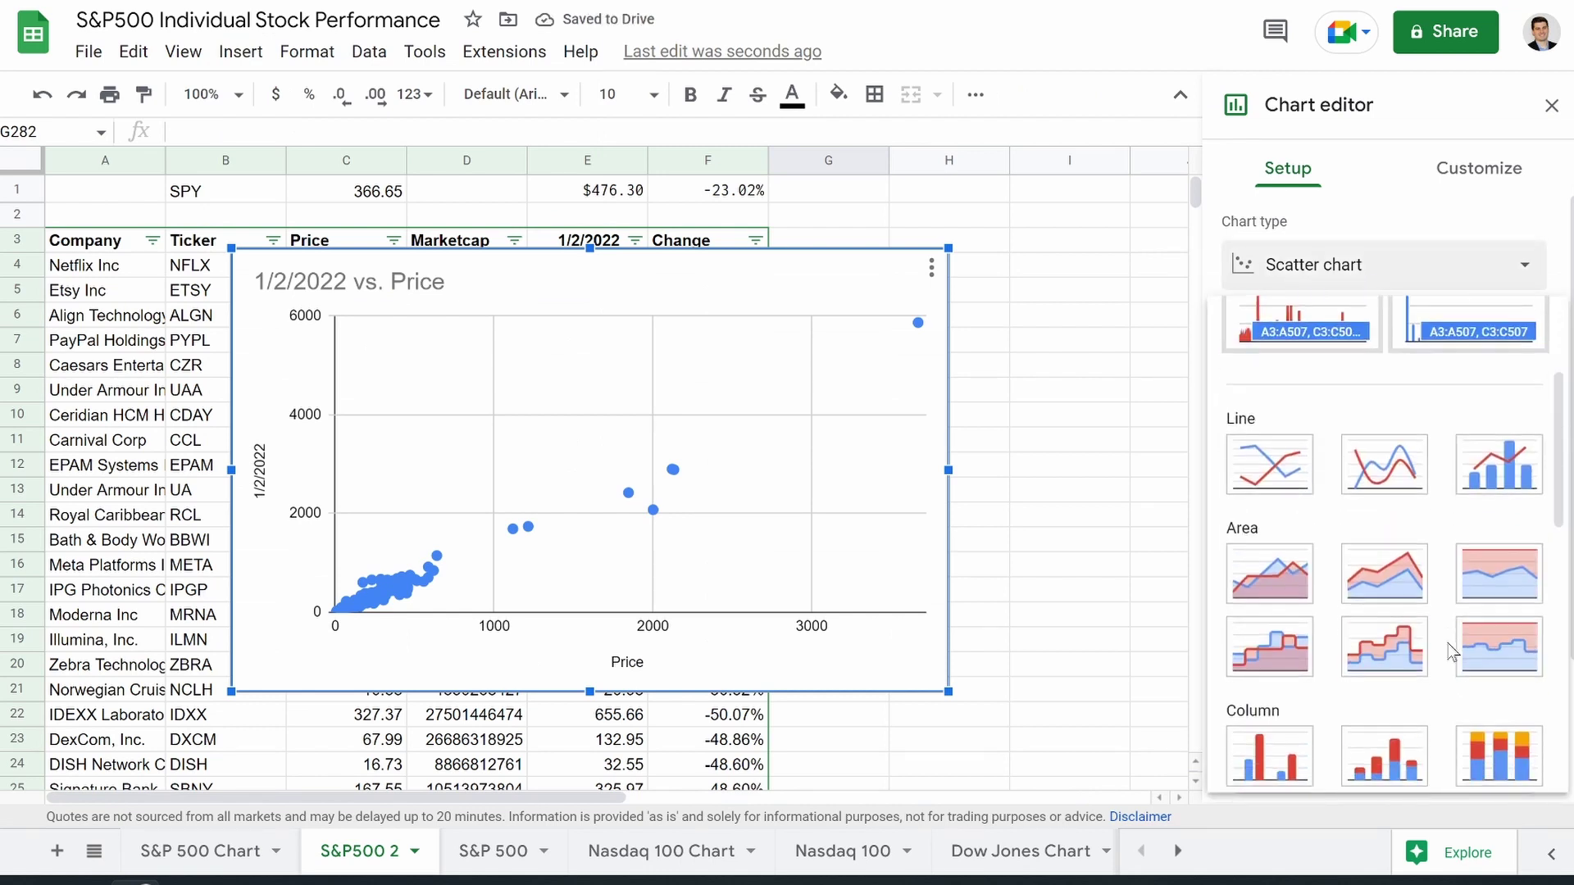
pyautogui.click(1511, 464)
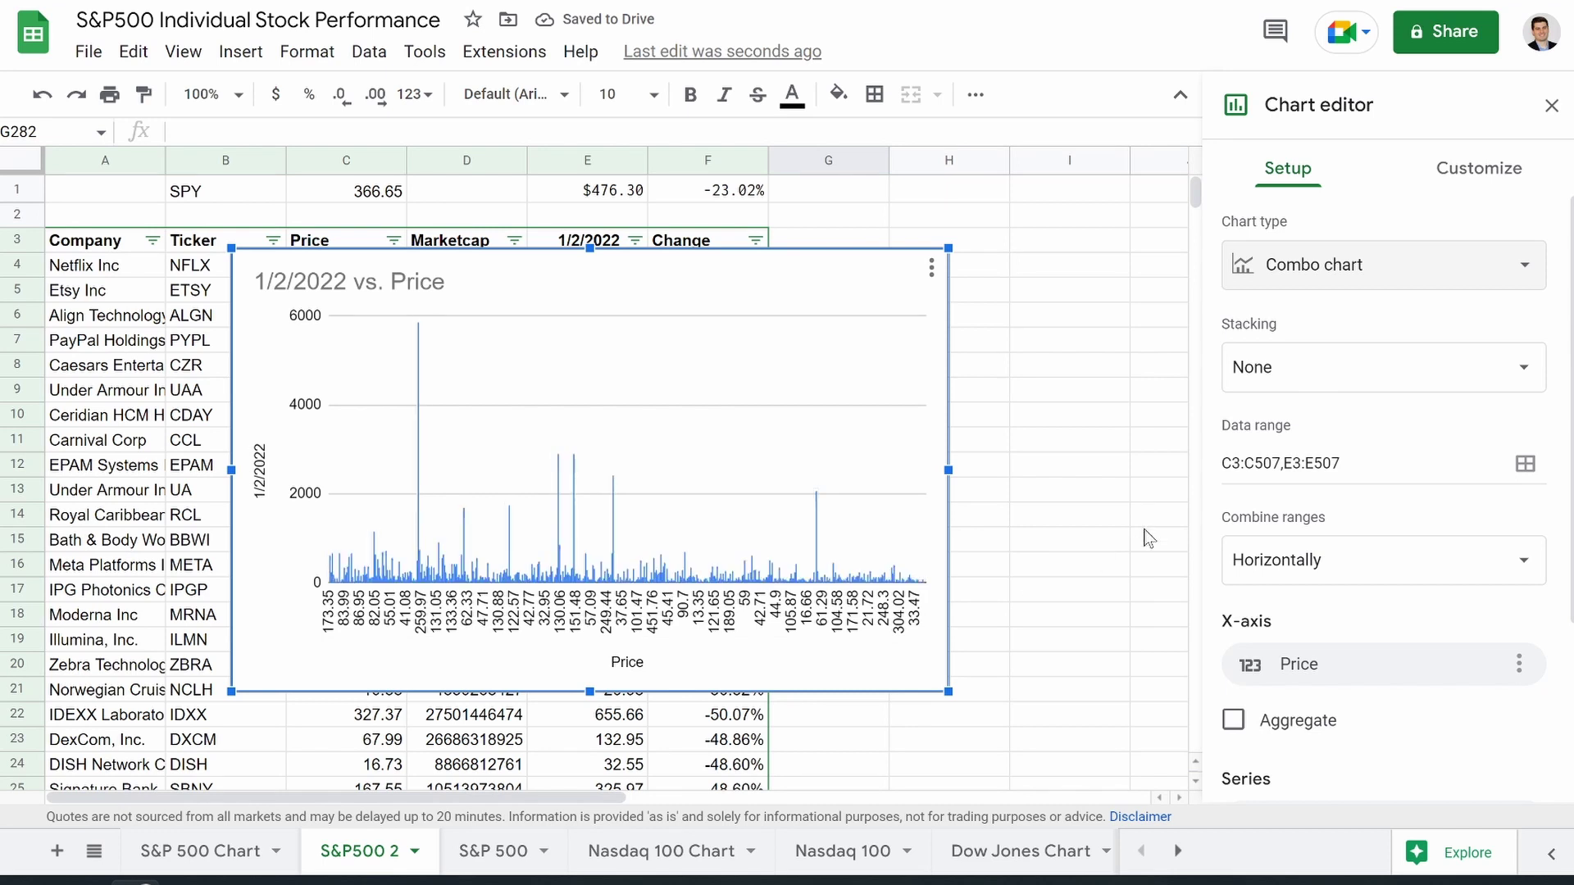
pyautogui.scroll(-3, 1328, 377)
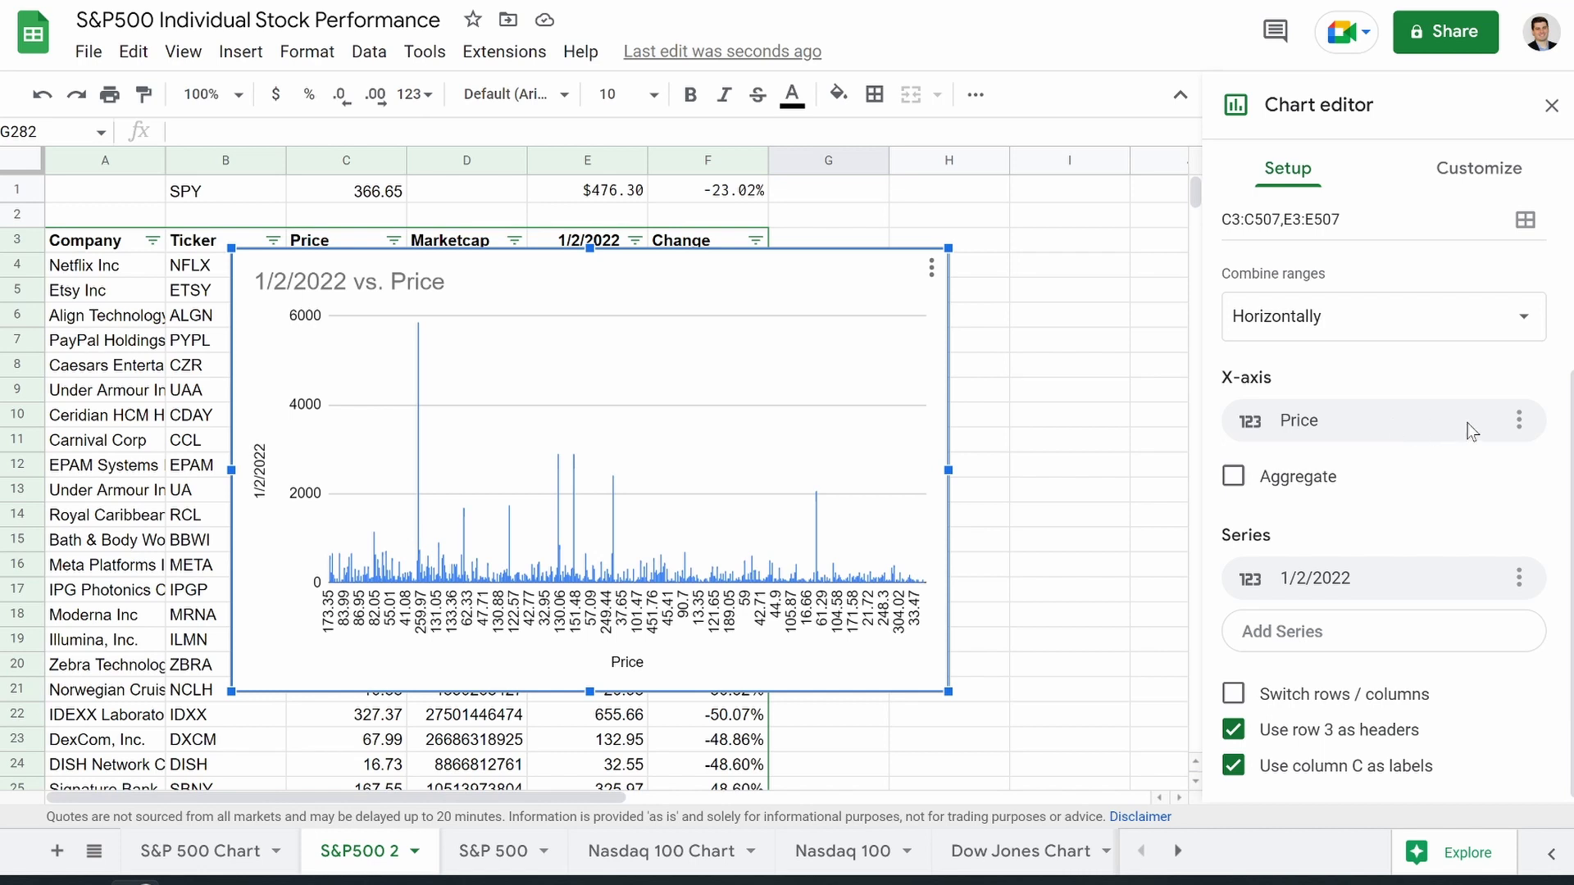
# Step: Replace the Price X-axis with the Ticker range B3:B507
pyautogui.click(1520, 420)
pyautogui.click(1473, 464)
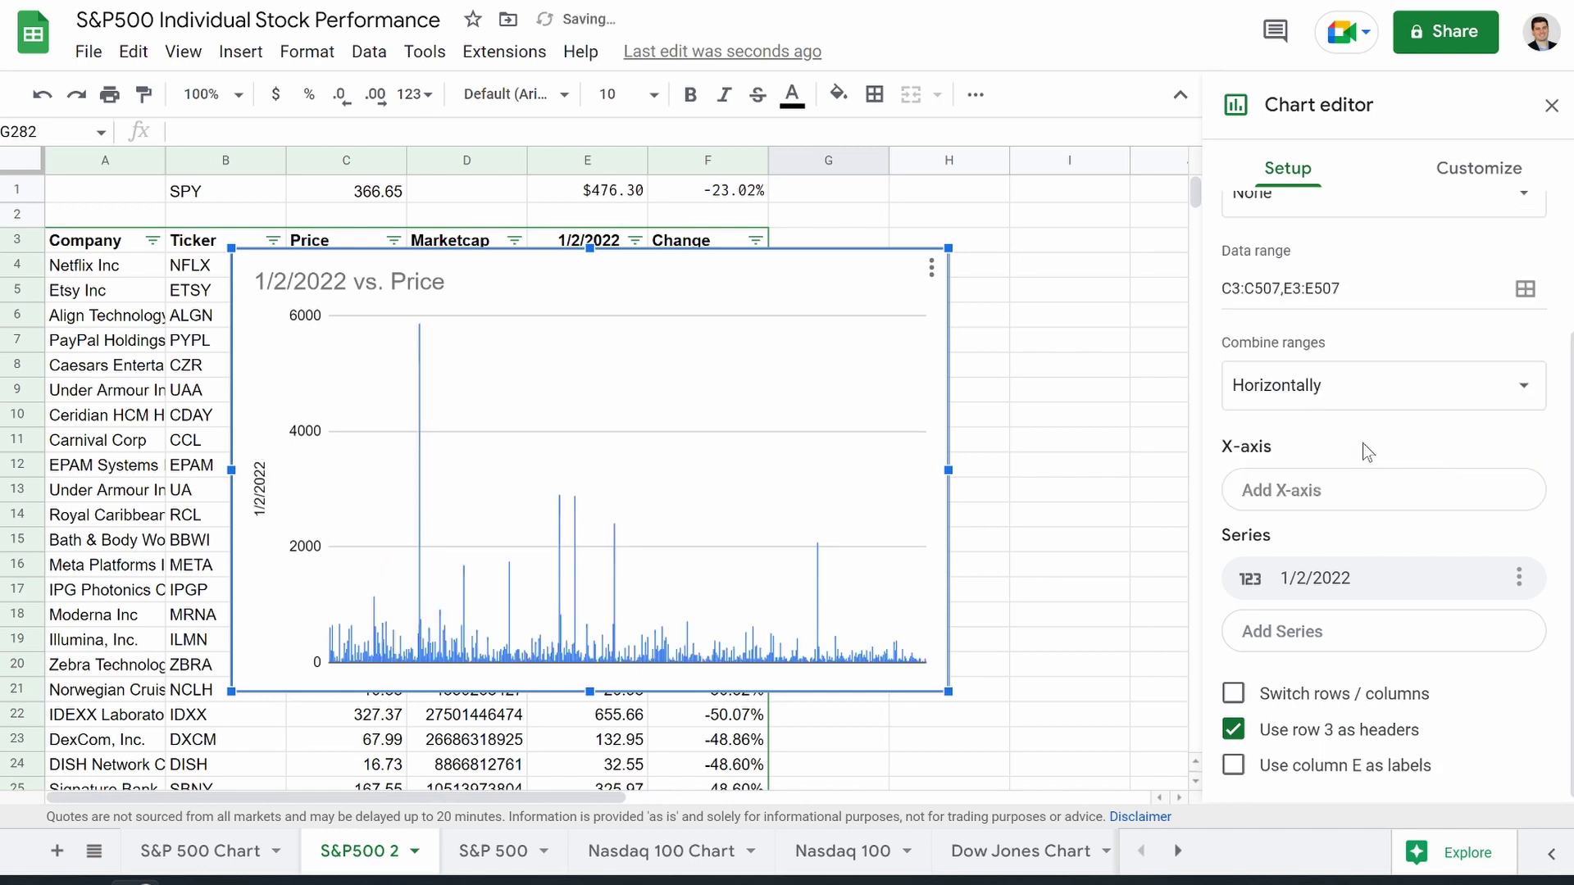
pyautogui.click(1341, 496)
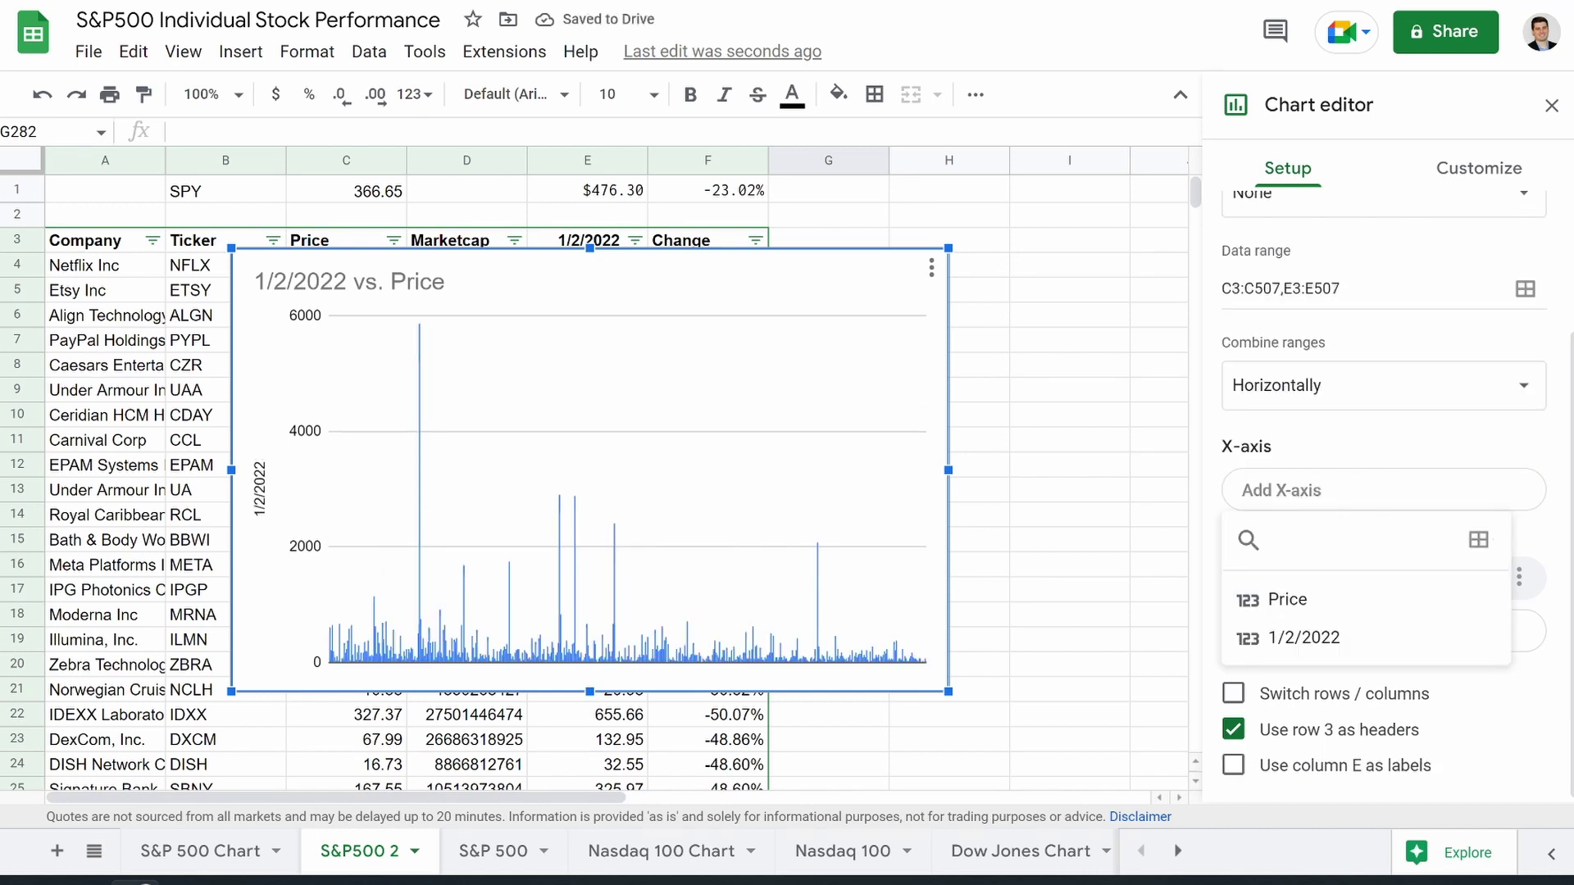
pyautogui.click(1478, 541)
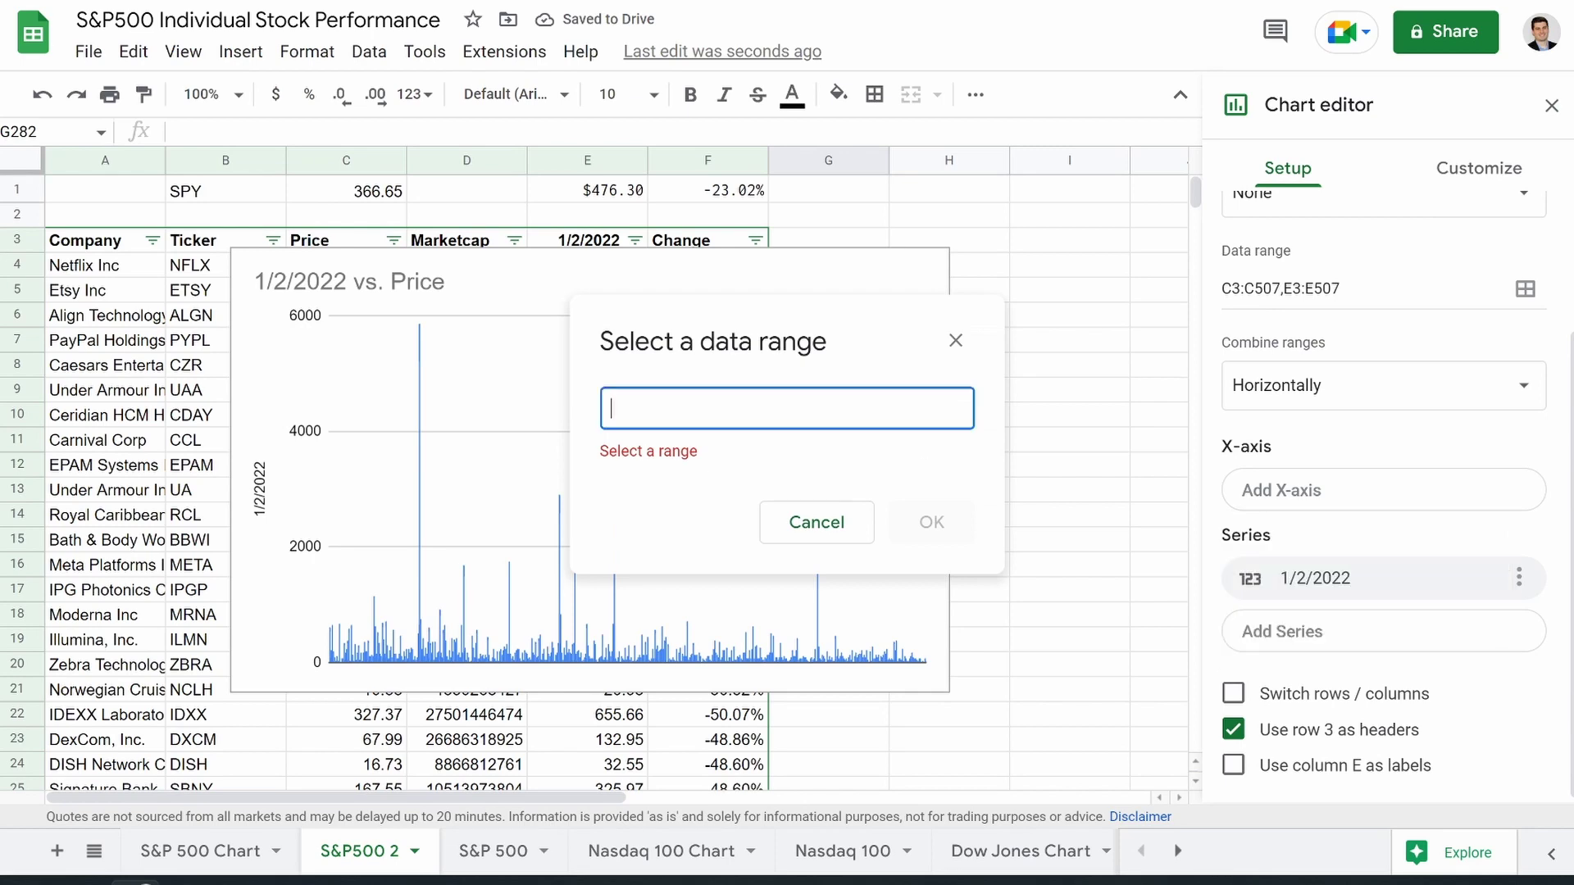
pyautogui.moveTo(201, 241); pyautogui.dragTo(201, 775)
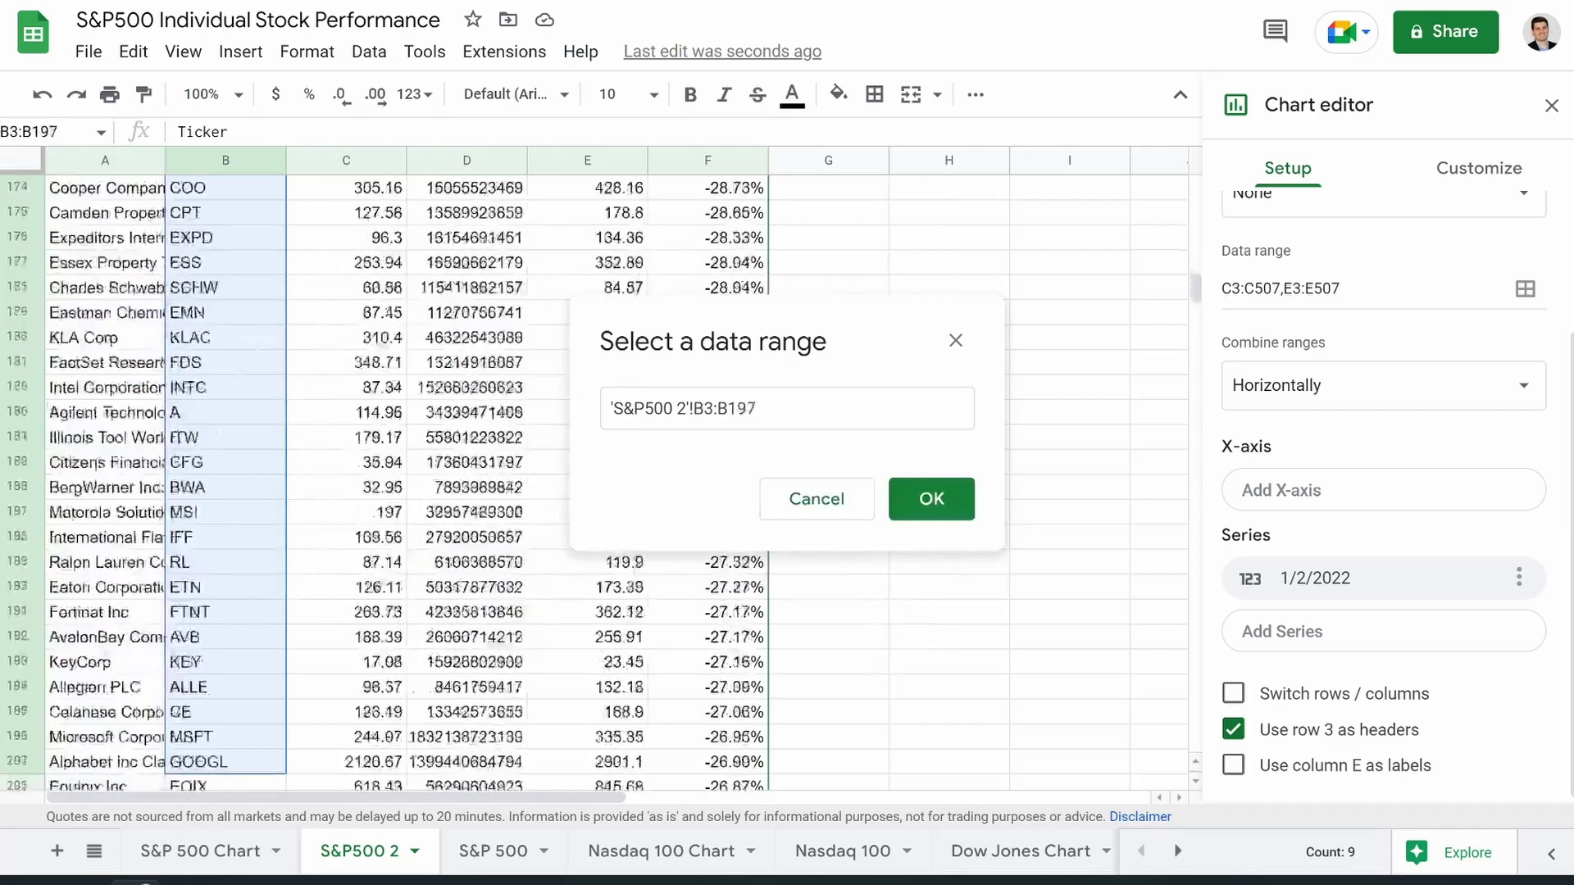
pyautogui.hotkey('ctrl', 'shift', 'Down')
pyautogui.click(924, 495)
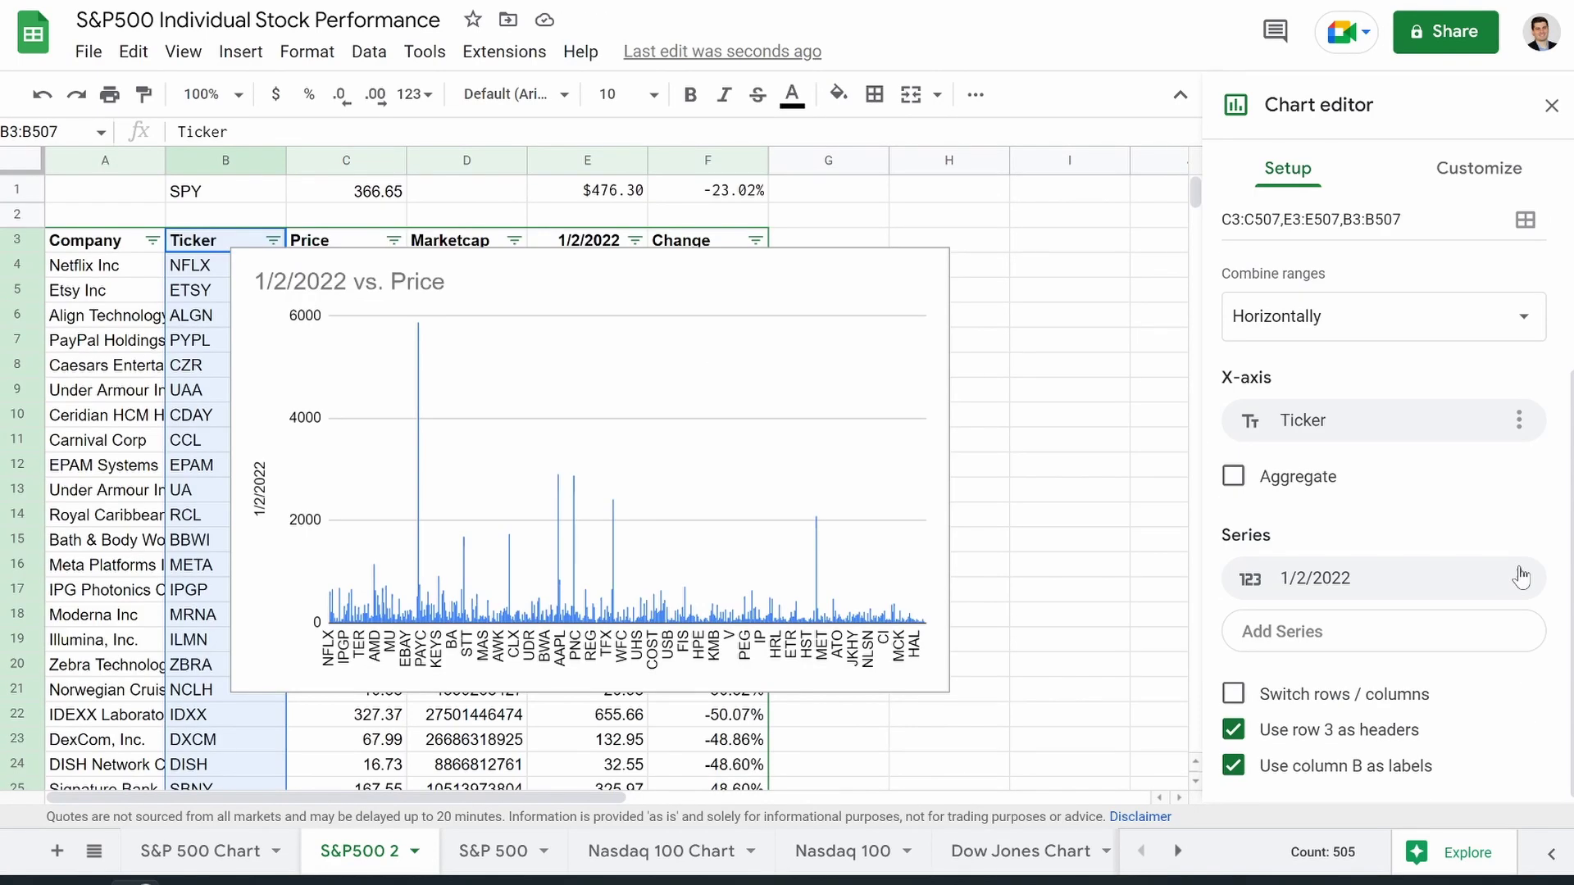
# Step: Replace the 1/2/2022 series with the Change range F3:F507
pyautogui.click(1449, 583)
pyautogui.click(1521, 578)
pyautogui.click(1476, 636)
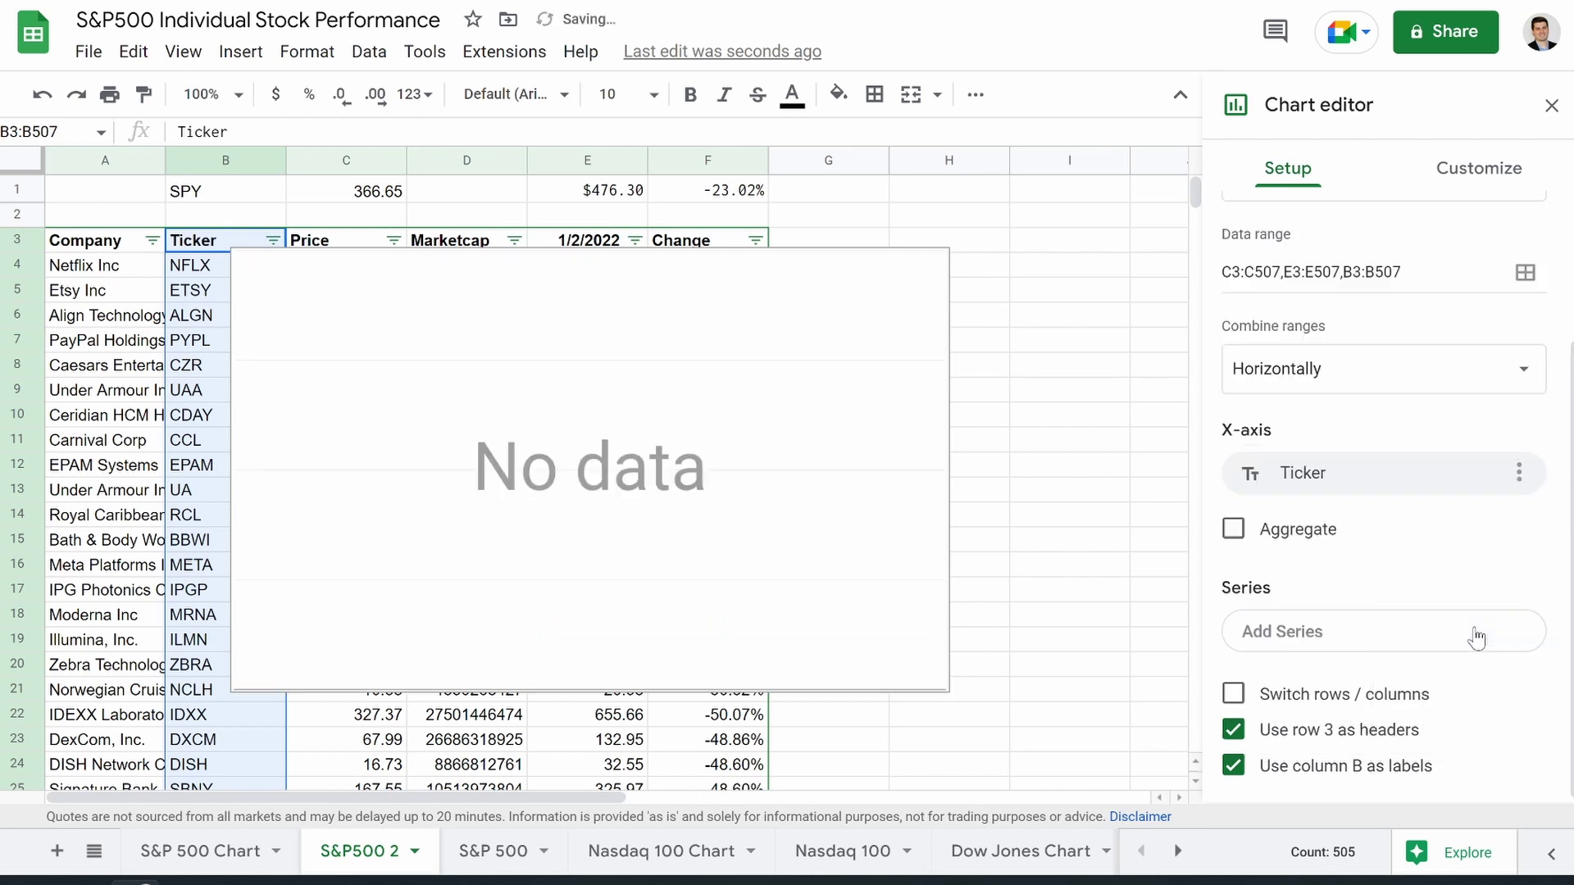
pyautogui.click(1477, 636)
pyautogui.click(1479, 681)
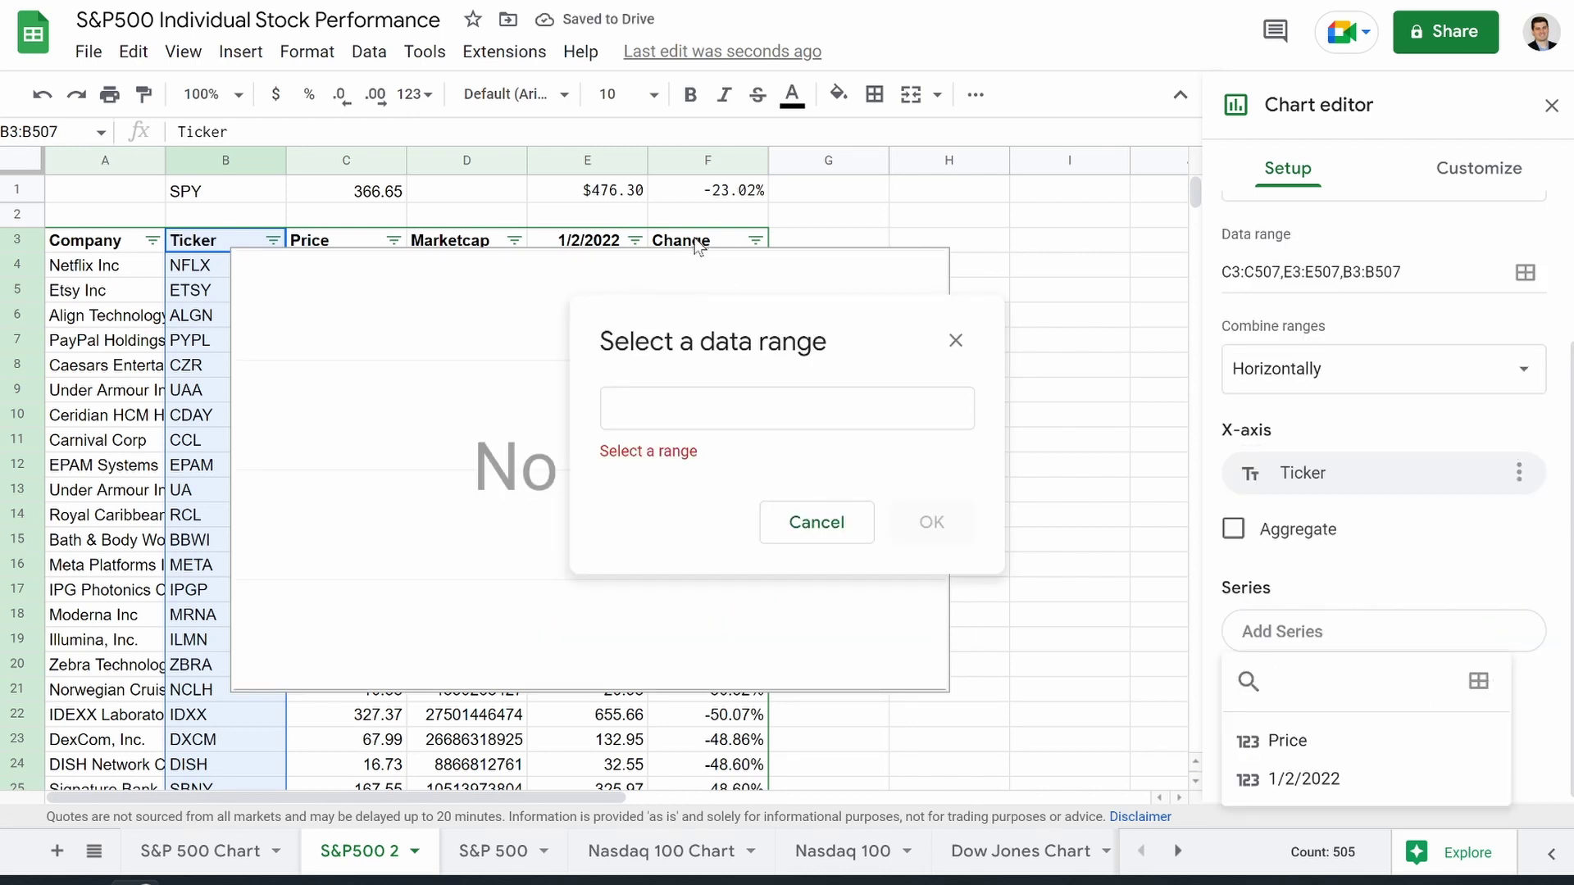
pyautogui.moveTo(687, 242); pyautogui.dragTo(705, 783)
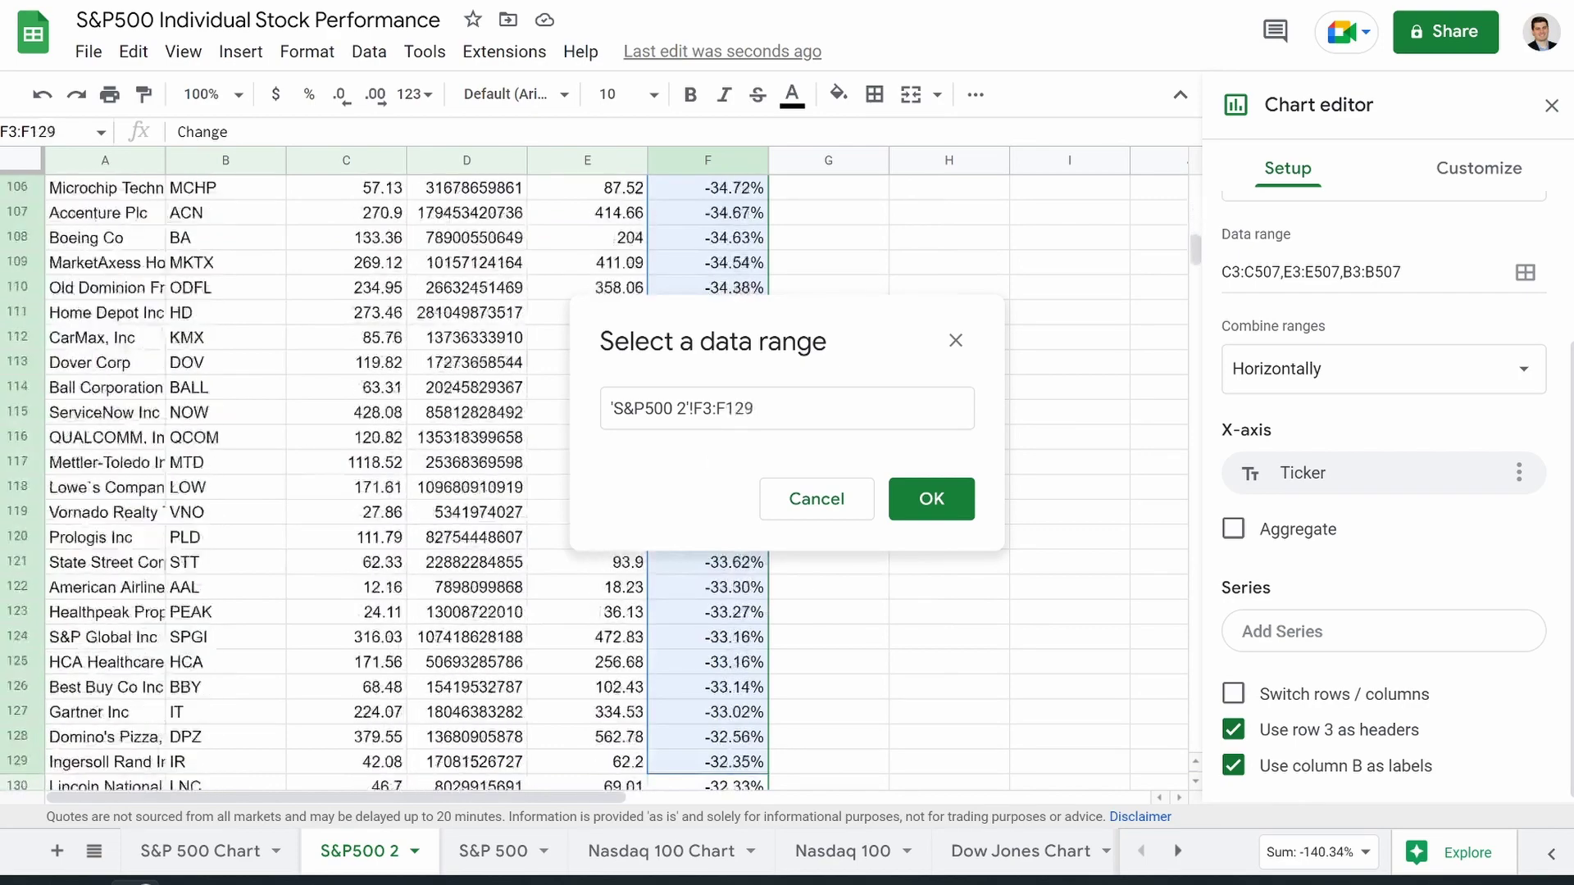
pyautogui.hotkey('ctrl', 'shift', 'Down')
pyautogui.click(907, 510)
# Step: Move the chart down so it starts at column A, row 7
pyautogui.scroll(20, 793, 459)
pyautogui.scroll(8, 792, 459)
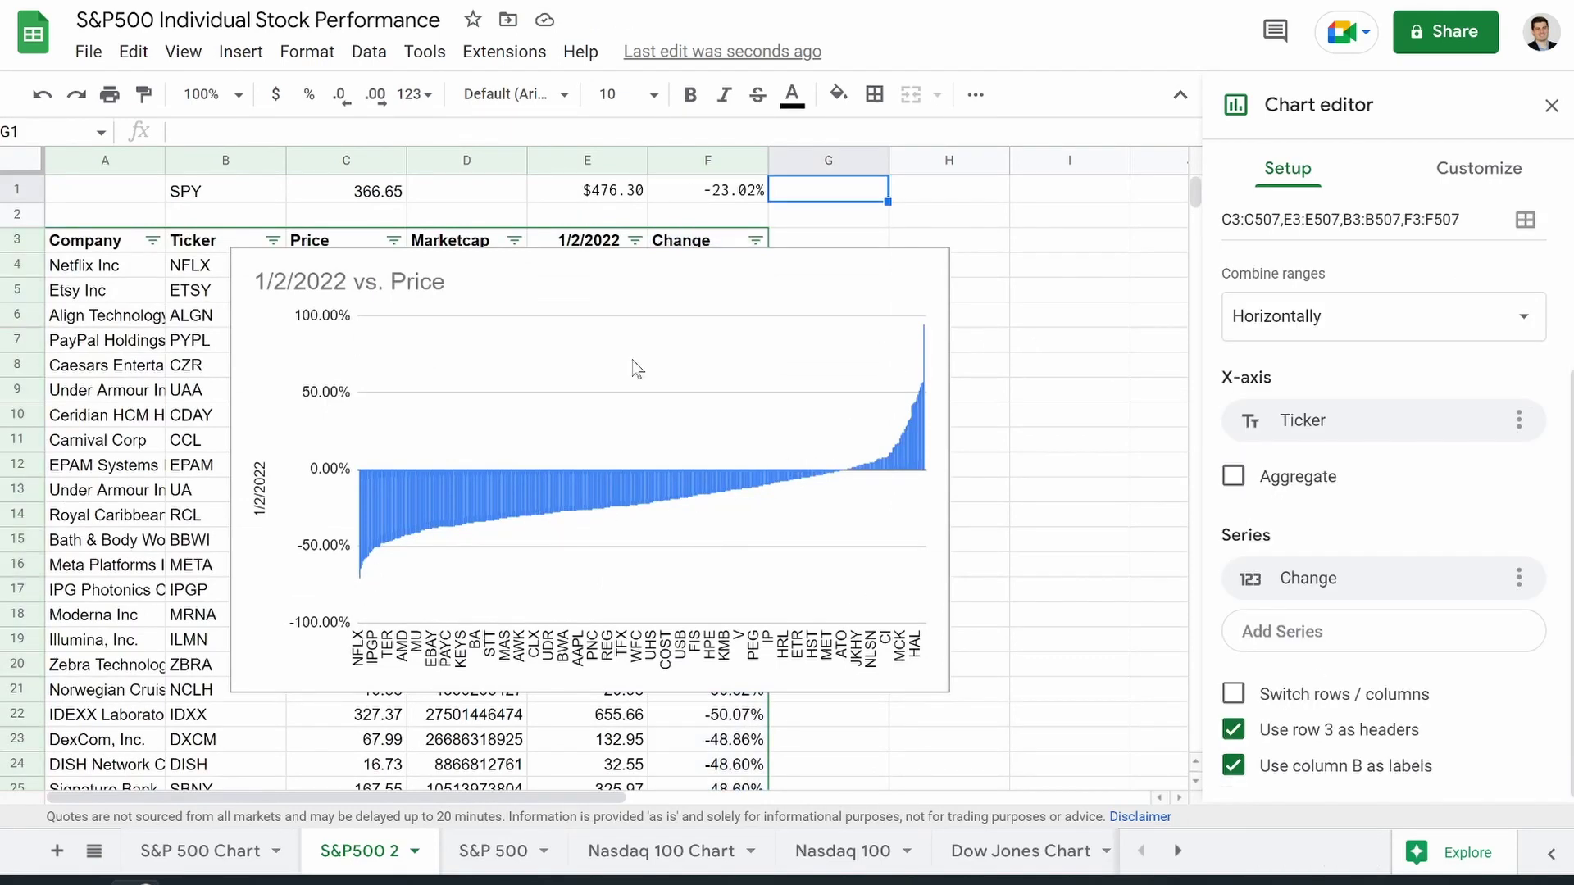
pyautogui.click(427, 321)
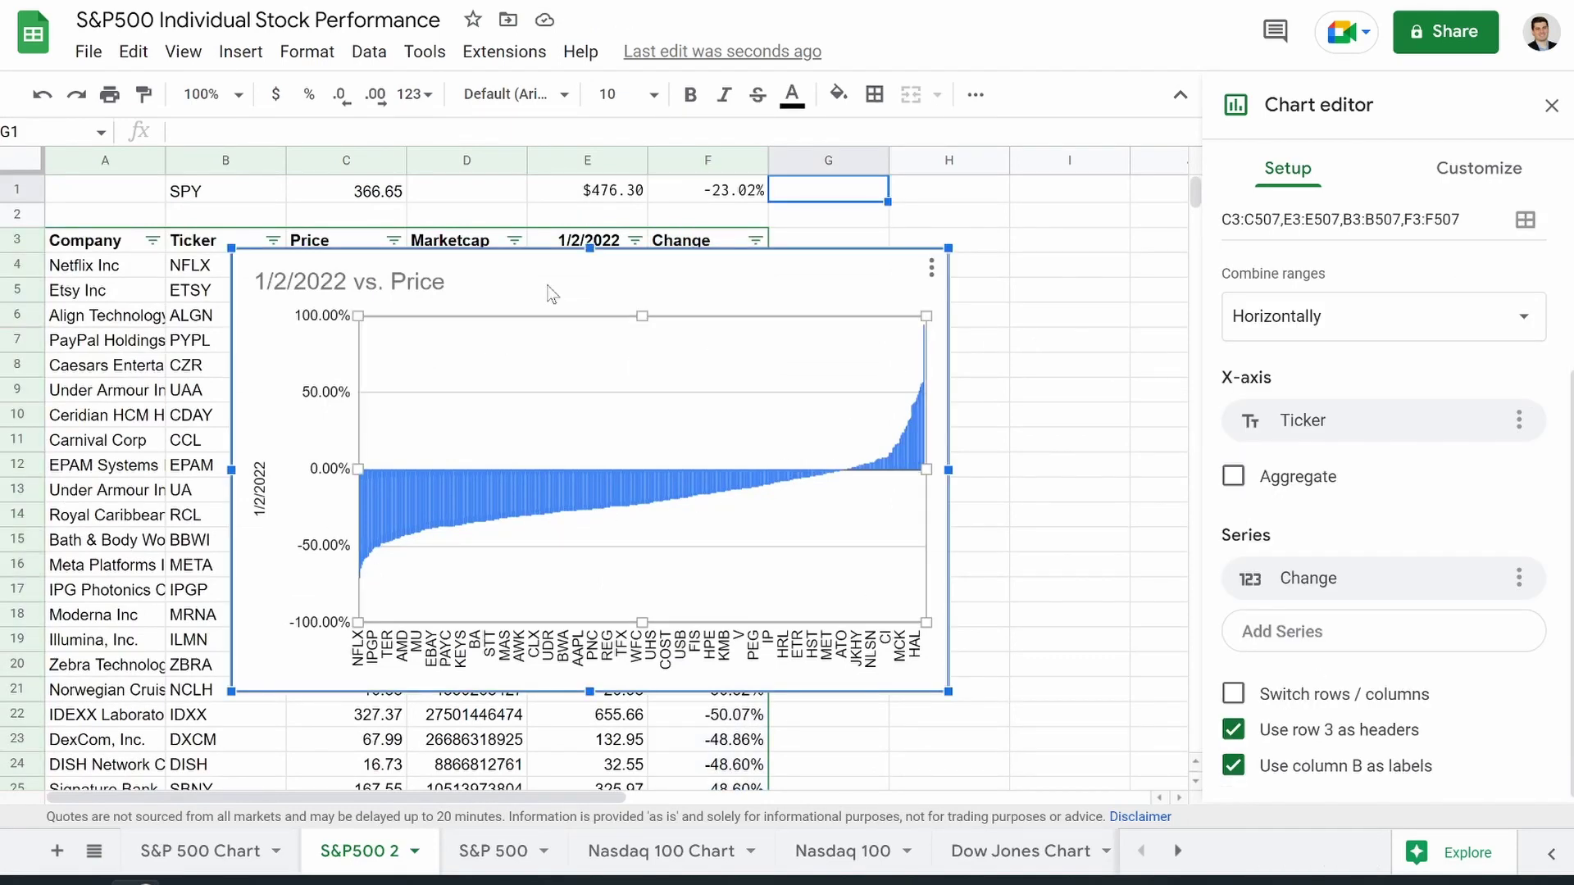
pyautogui.click(259, 459)
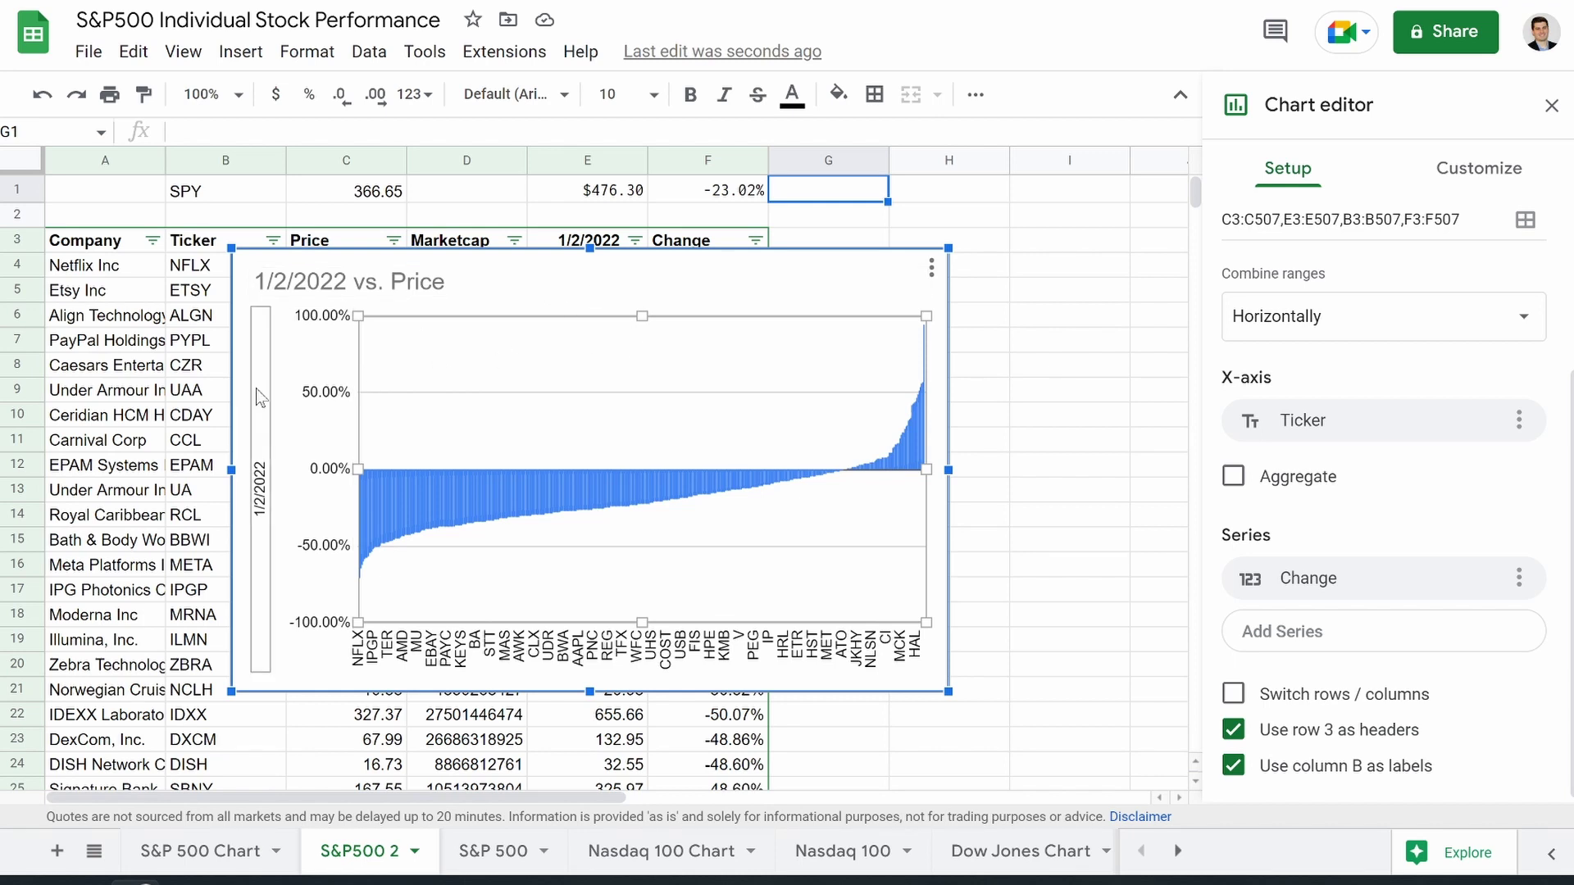
pyautogui.click(683, 274)
pyautogui.moveTo(710, 265); pyautogui.dragTo(446, 366)
# Step: Put the fixed reference =$F$1 in G4
pyautogui.press('Escape')
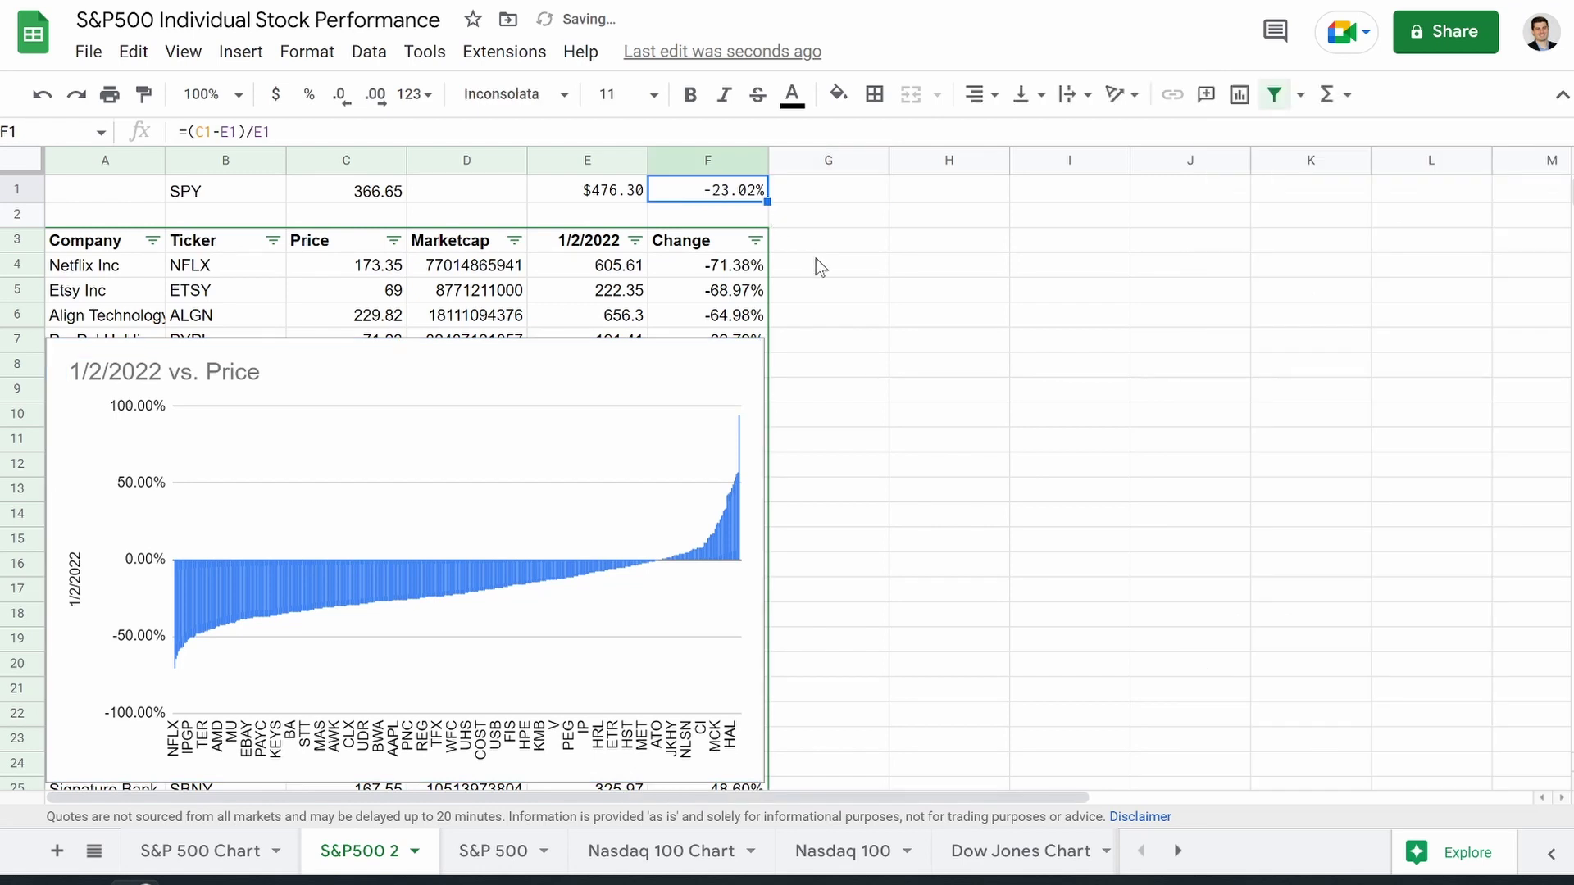
pyautogui.click(815, 258)
pyautogui.click(722, 193)
pyautogui.hotkey('ctrl', 'c')
pyautogui.click(849, 277)
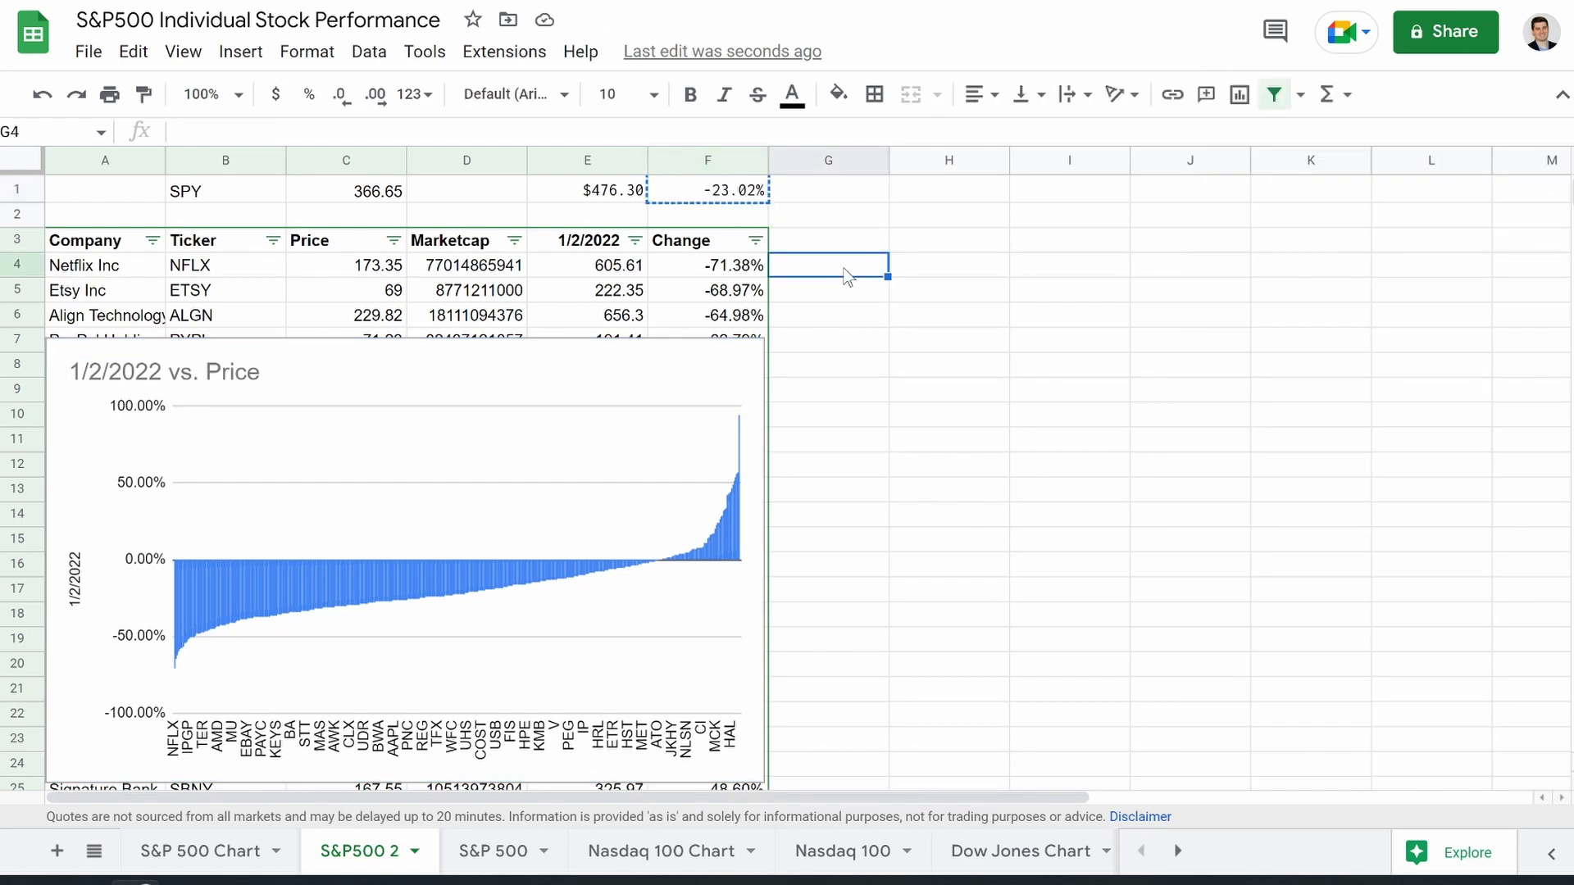
pyautogui.hotkey('ctrl', 'v')
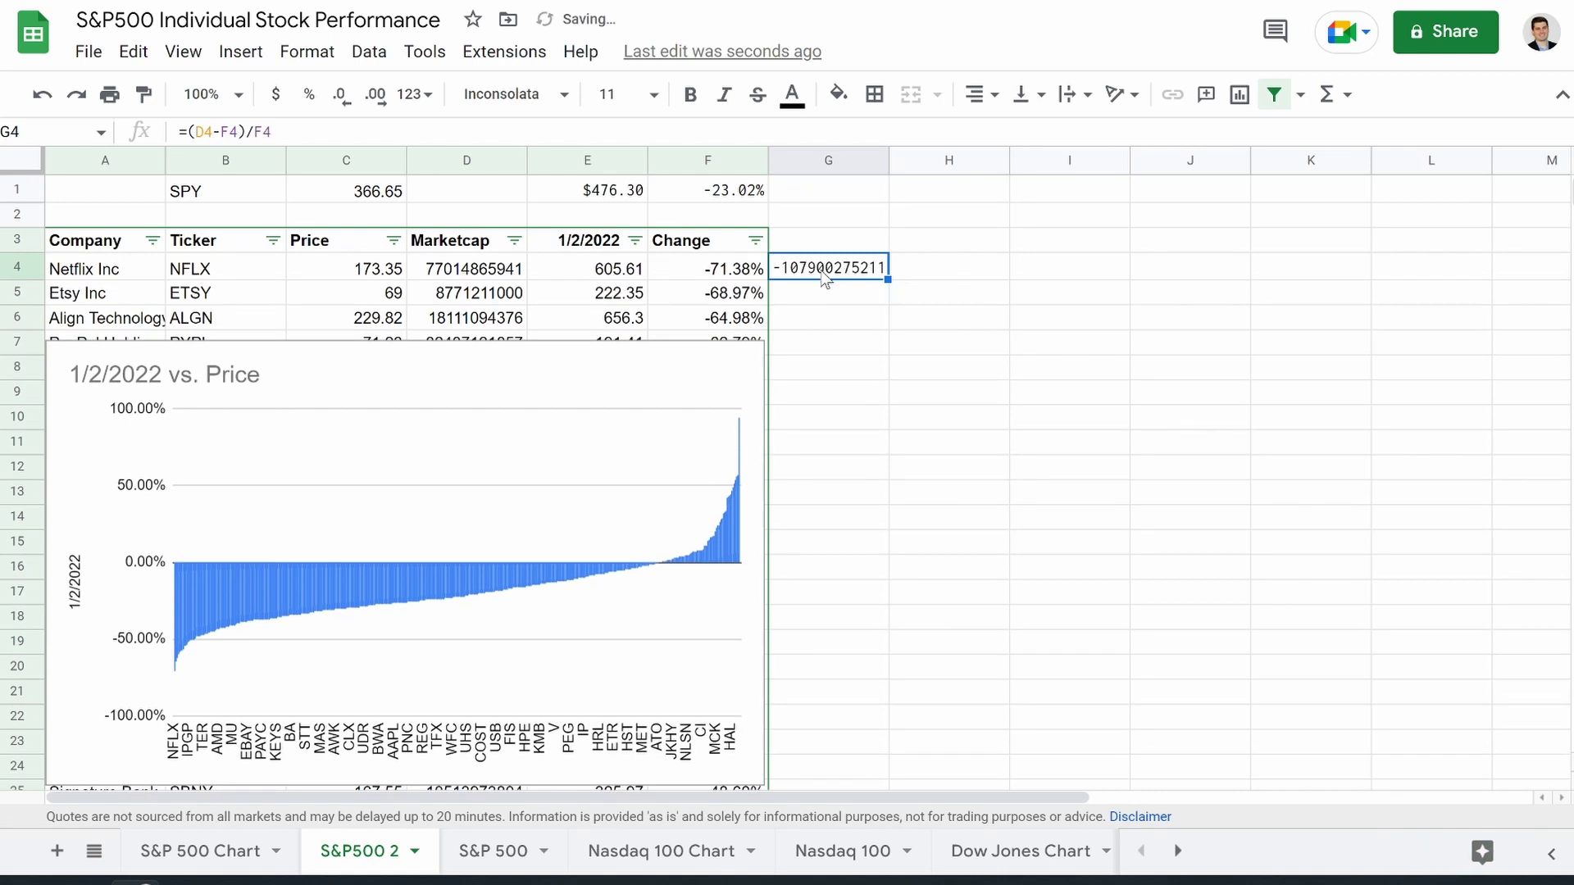
pyautogui.press('Delete')
pyautogui.write('=')
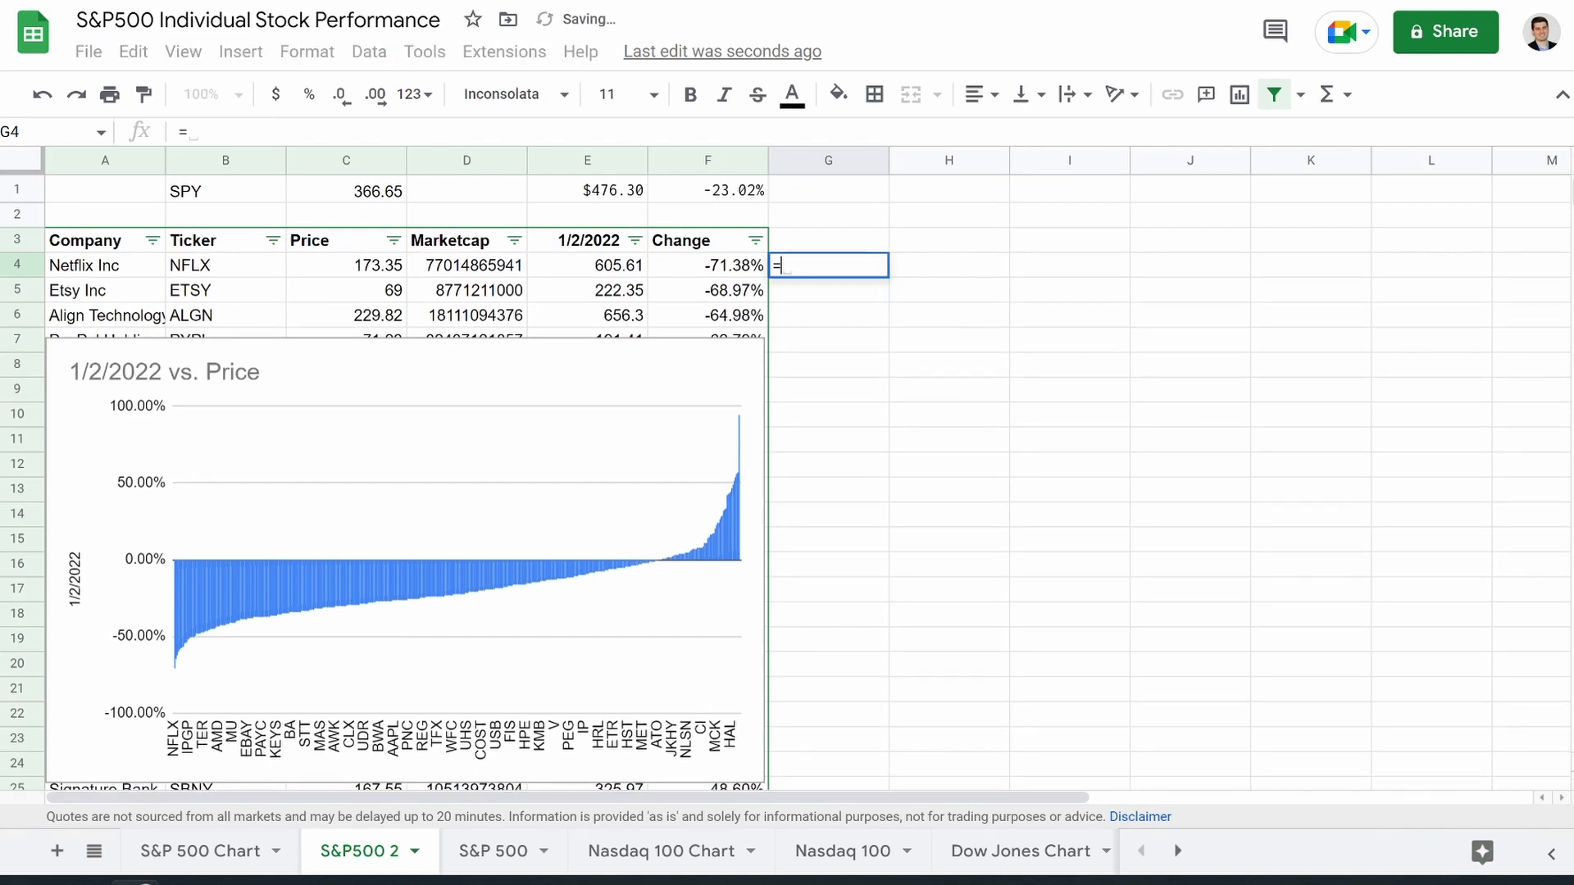
pyautogui.click(711, 199)
pyautogui.press('Return')
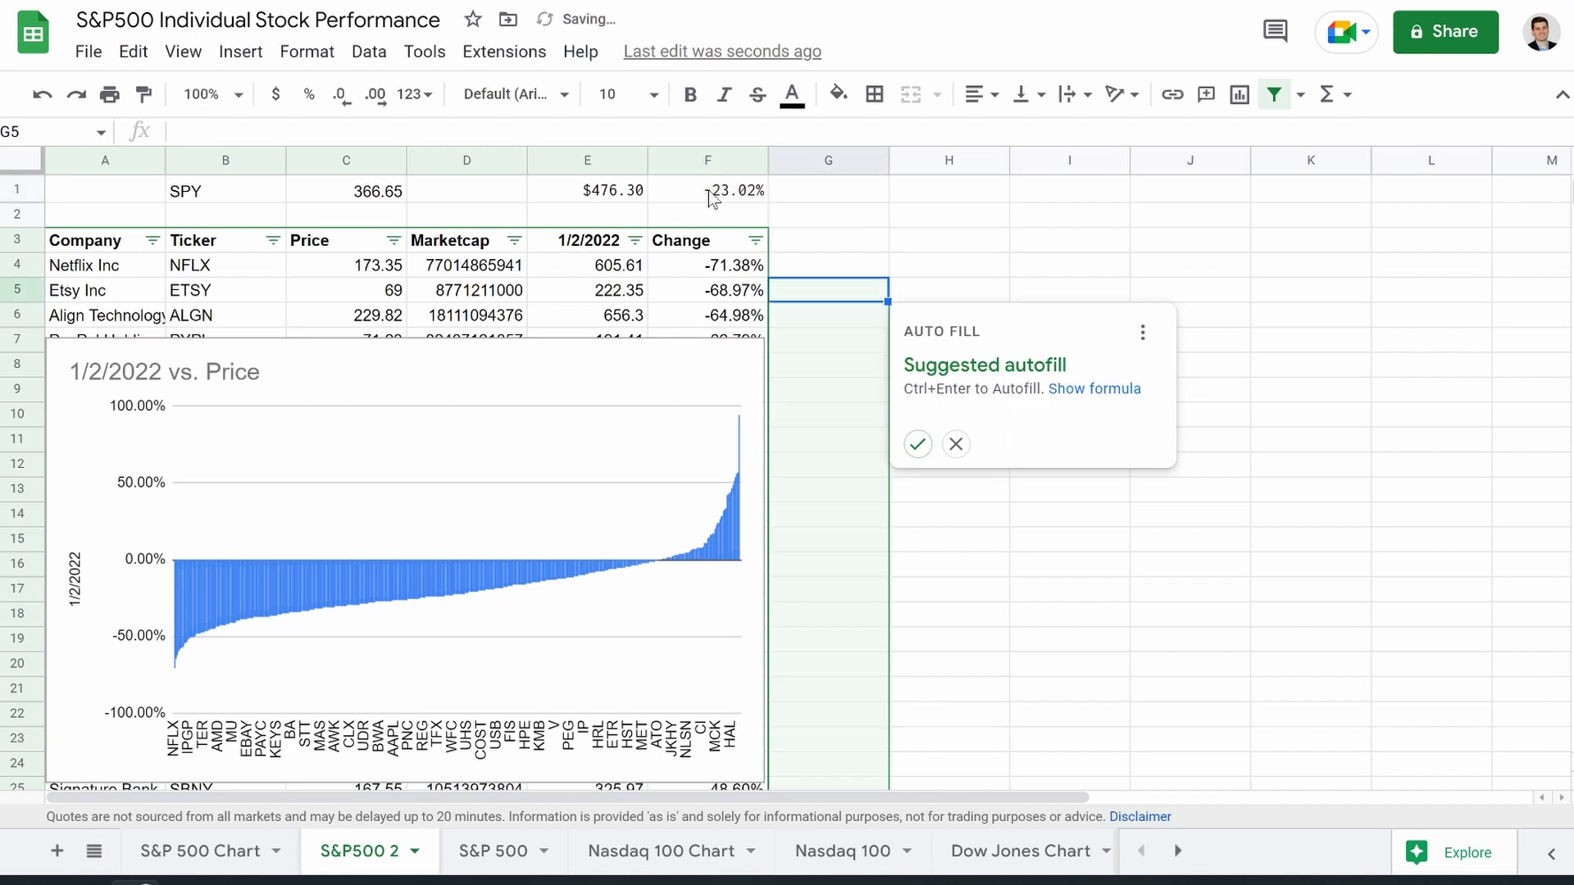
pyautogui.click(955, 446)
pyautogui.click(828, 268)
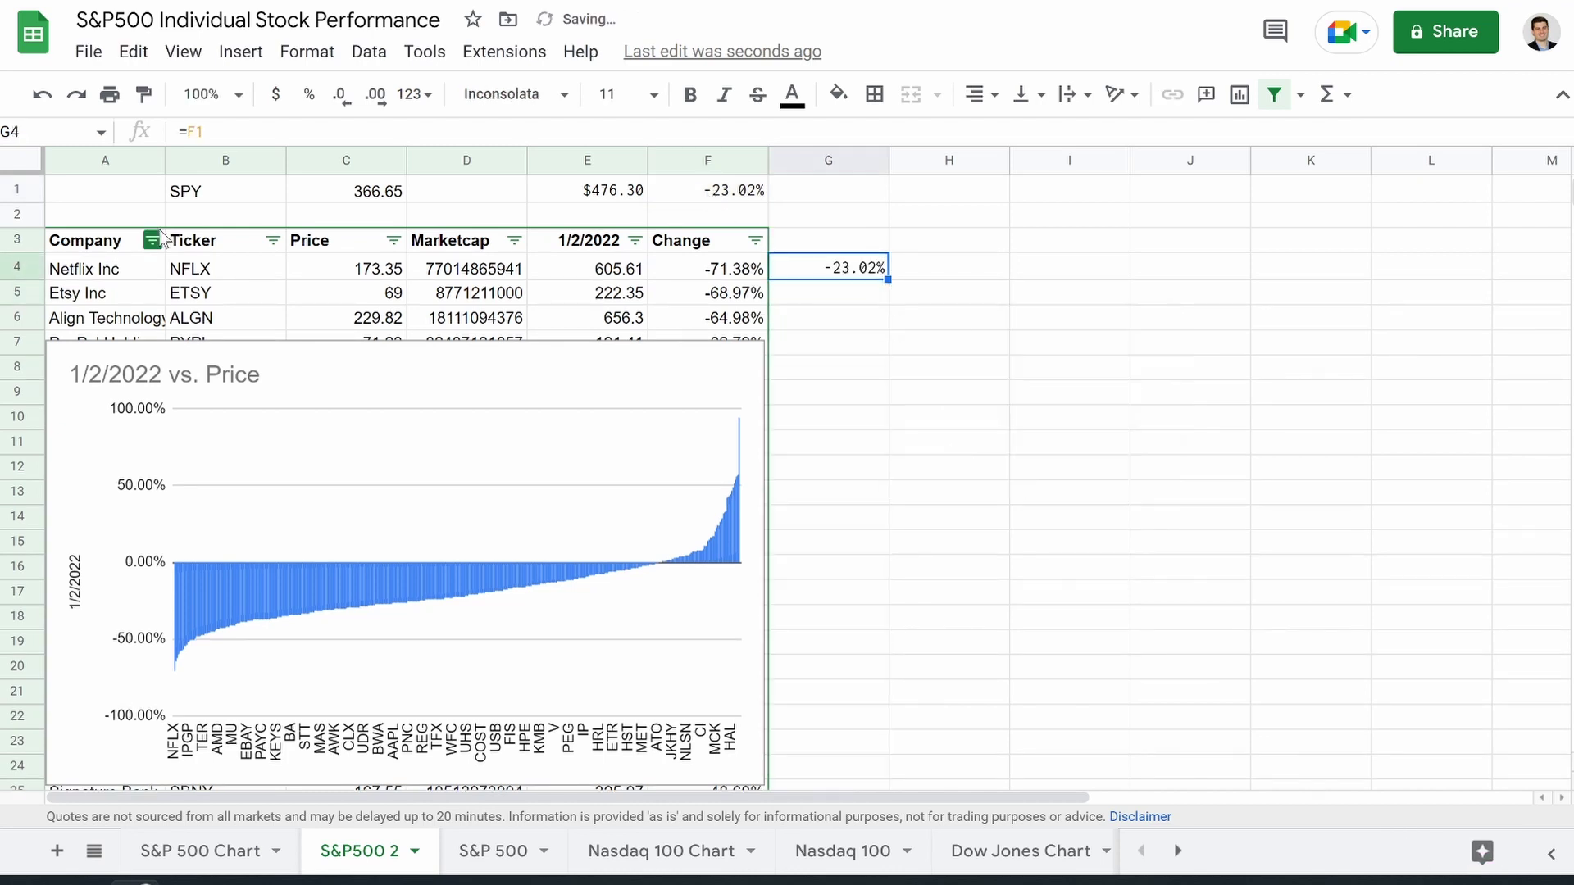
pyautogui.click(187, 131)
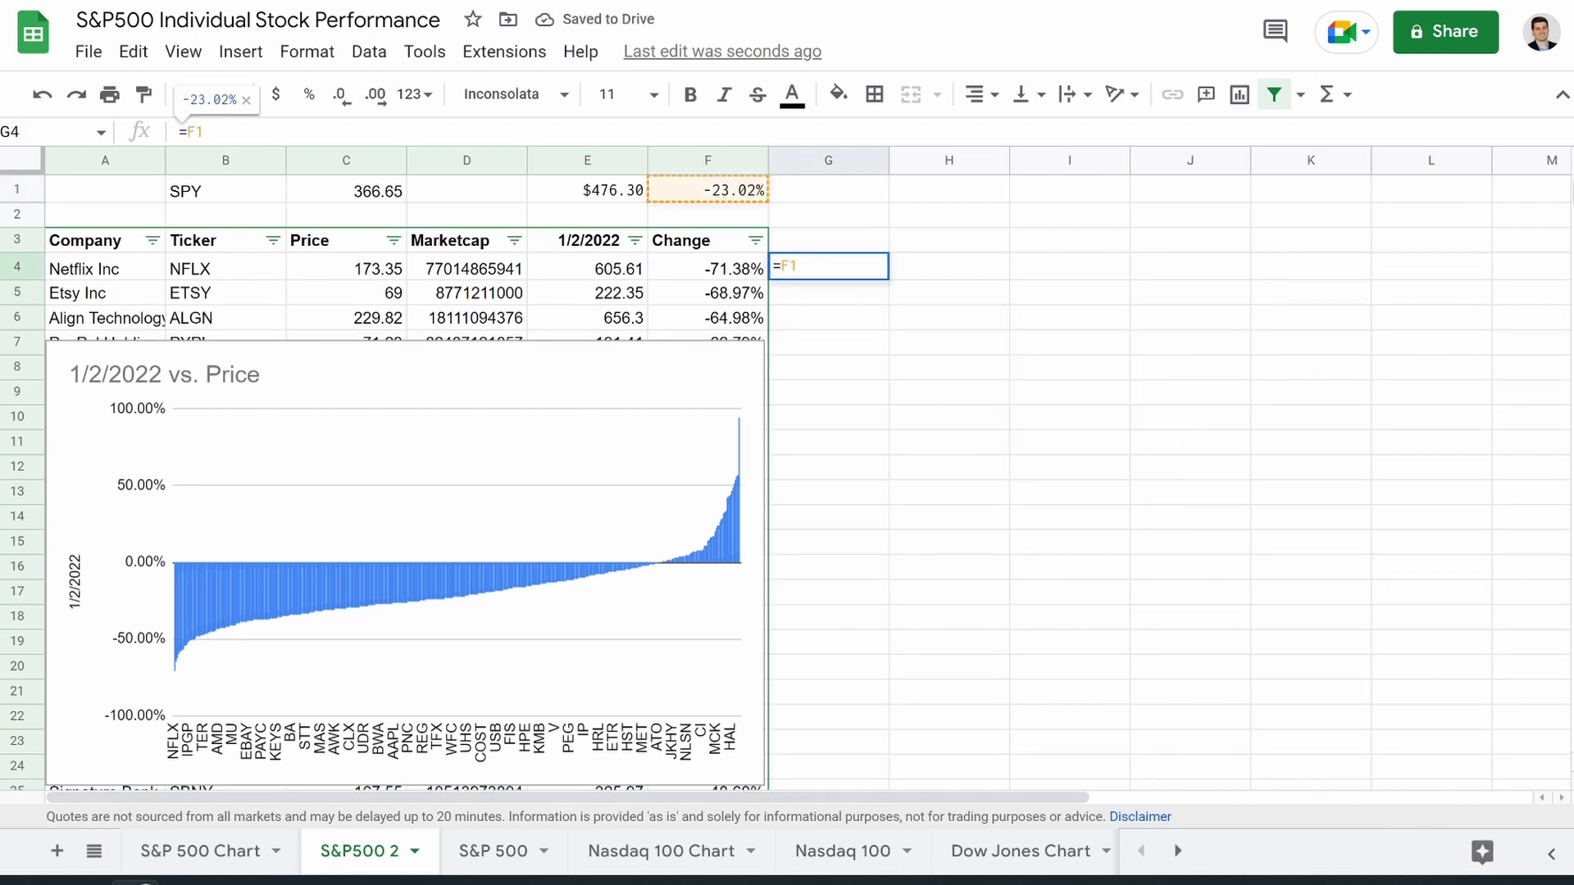
pyautogui.press('Return')
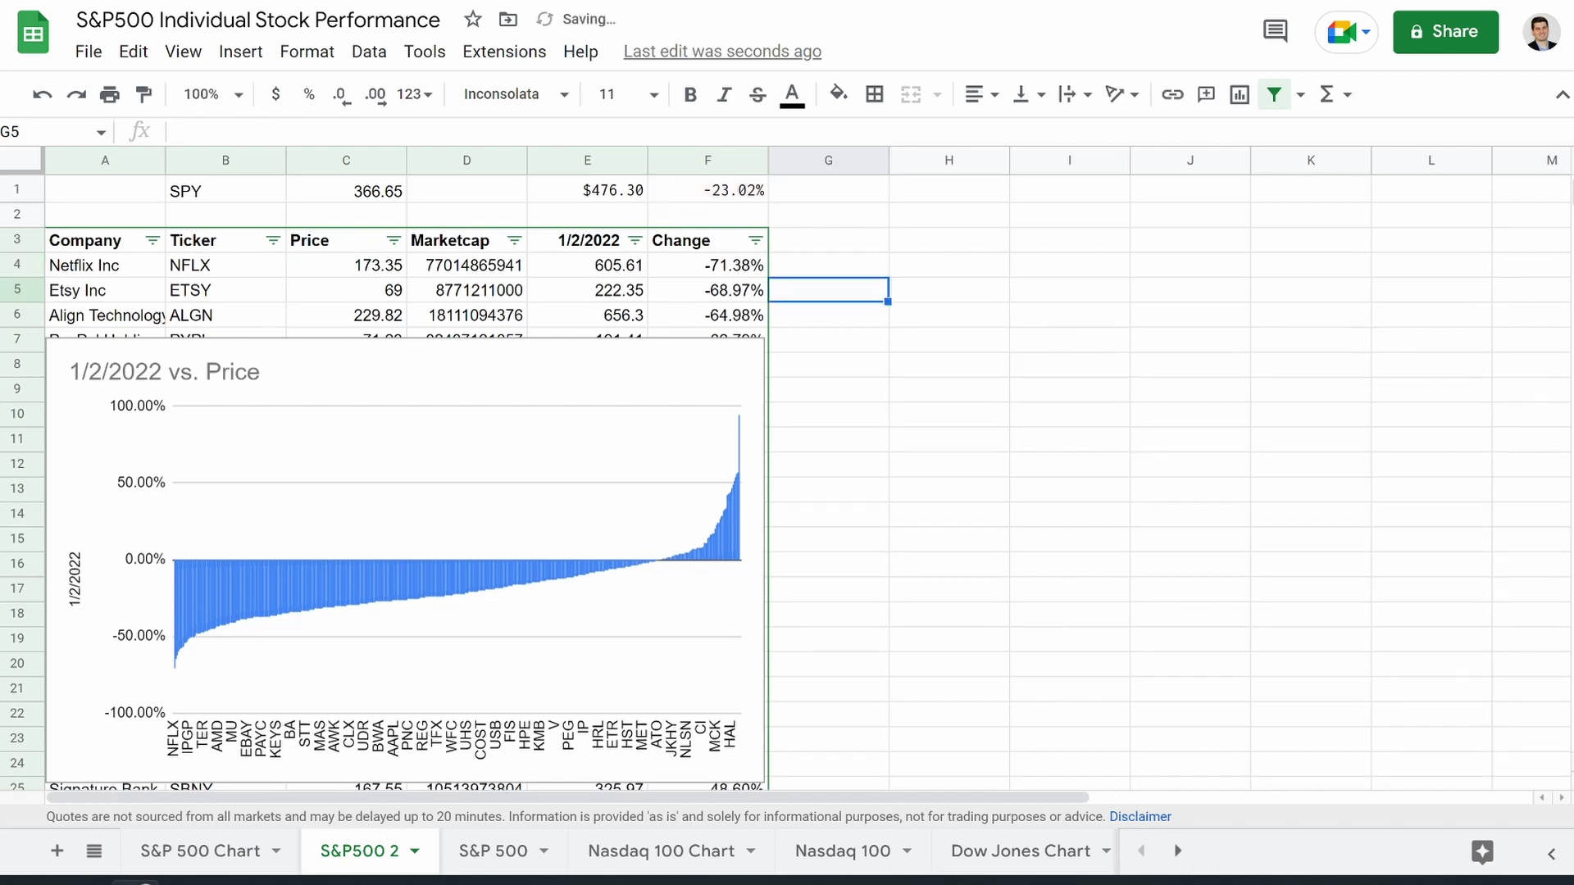
# Step: Fill G4's =$F$1 down to G507 and recheck G4's formula
pyautogui.click(824, 270)
pyautogui.moveTo(889, 281); pyautogui.dragTo(902, 799)
pyautogui.scroll(20, 1118, 495)
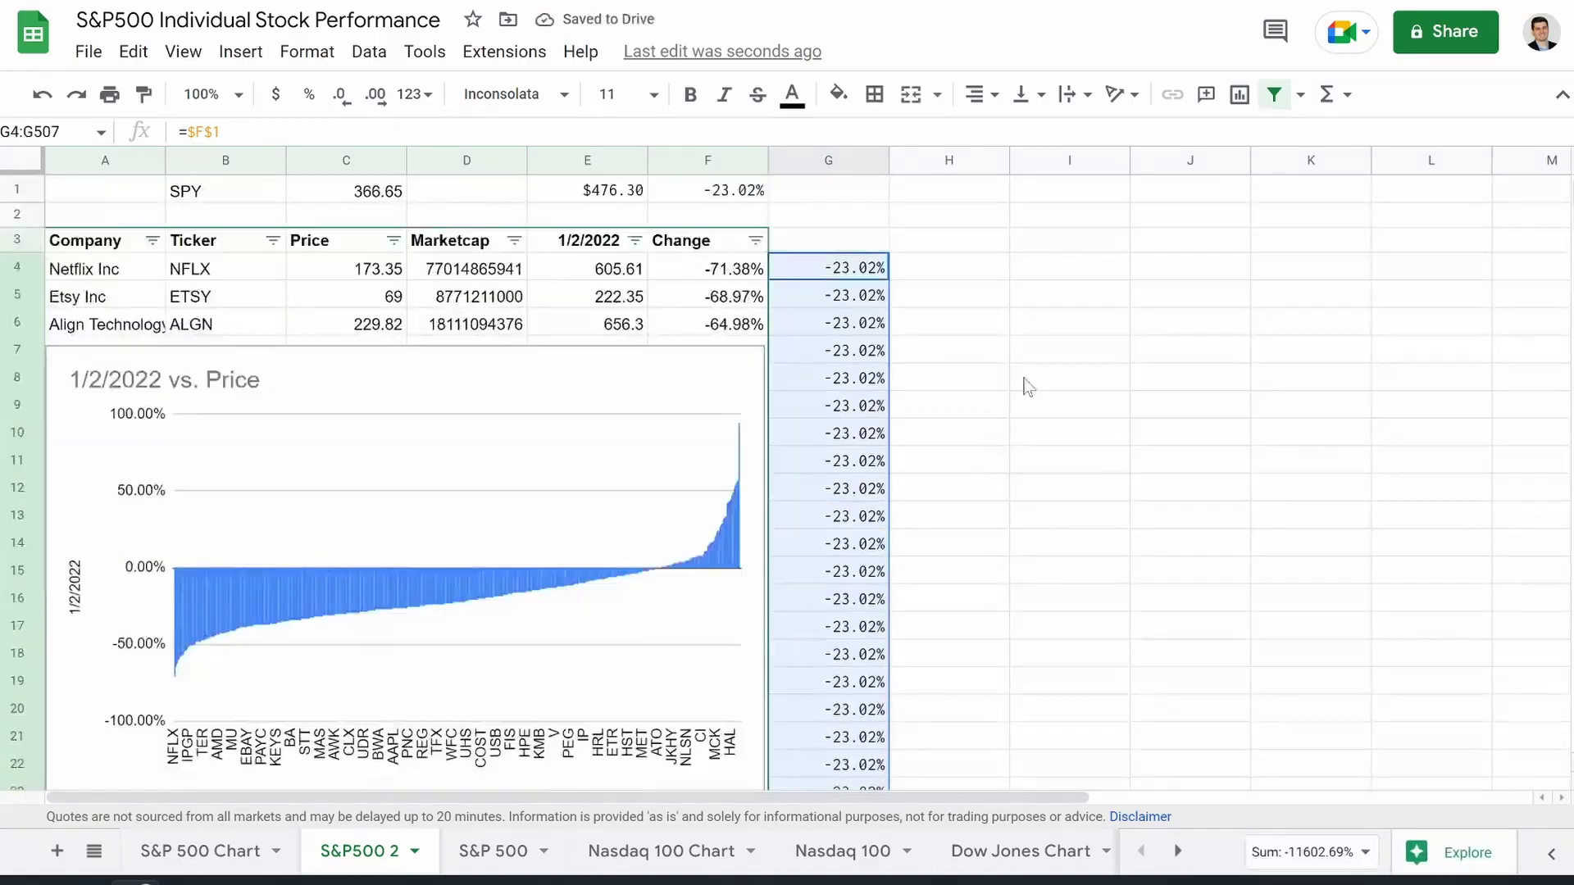
pyautogui.click(972, 332)
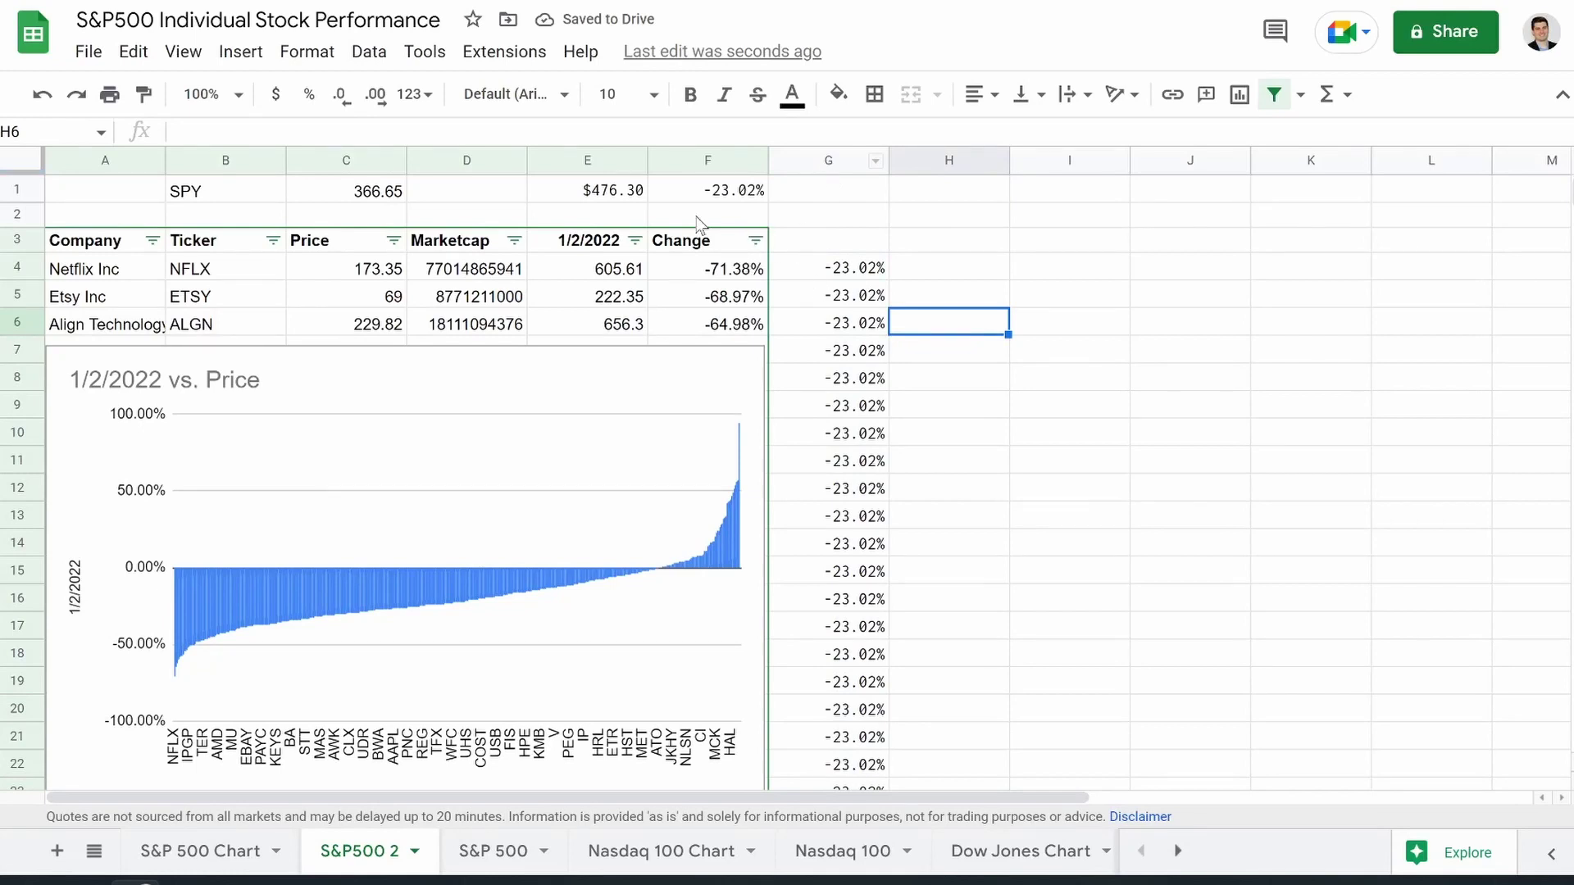
pyautogui.click(817, 271)
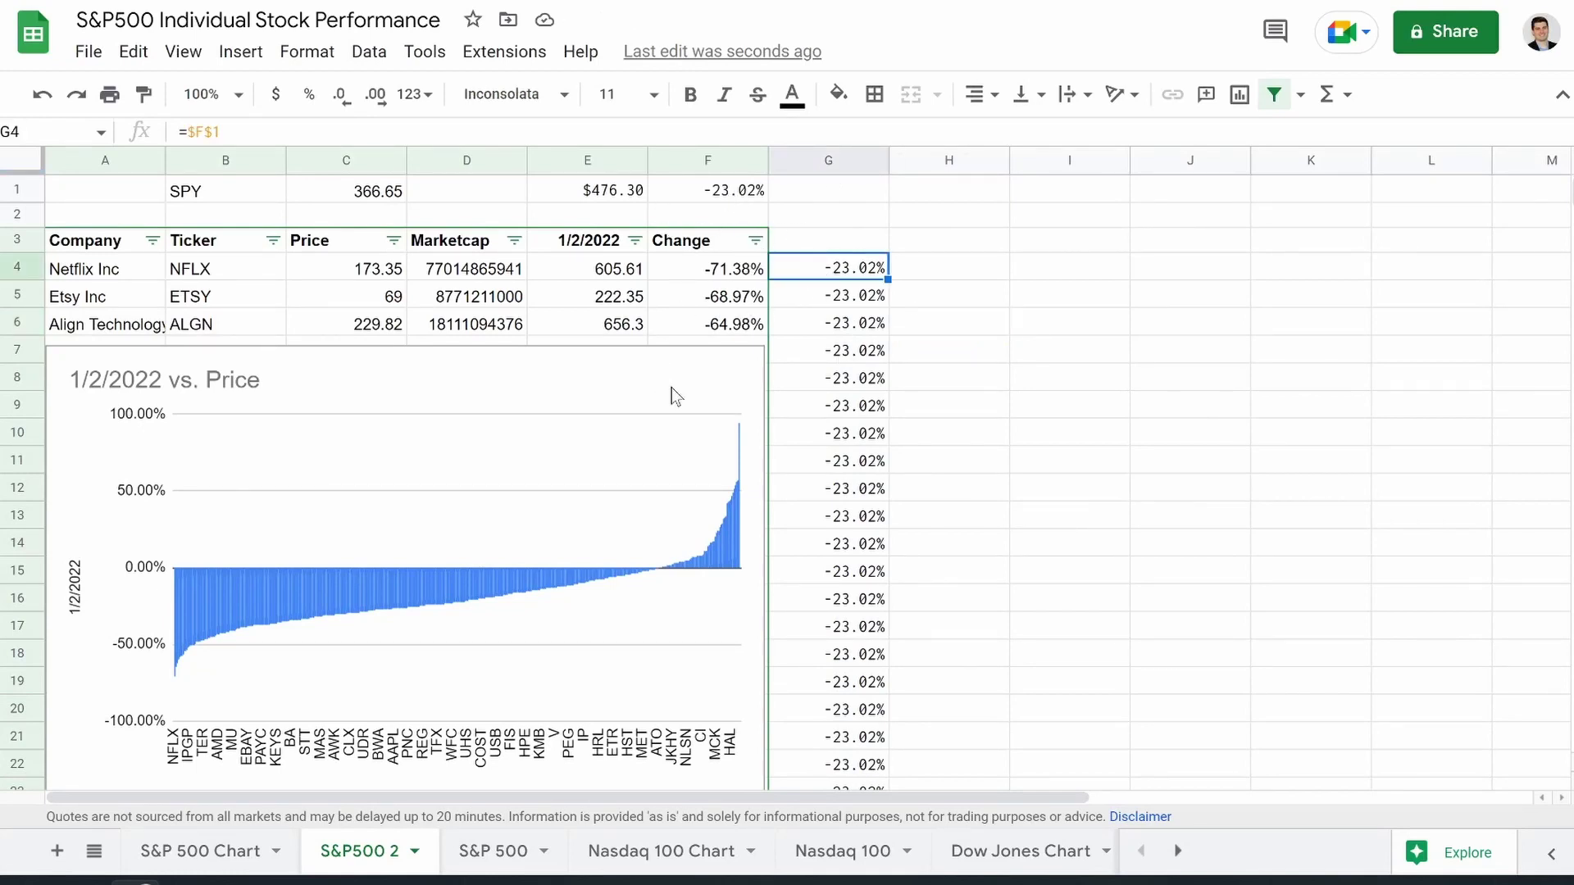
# Step: Add G4:G507 as a new chart series, drawn as the red -23.02% line
pyautogui.doubleClick(628, 450)
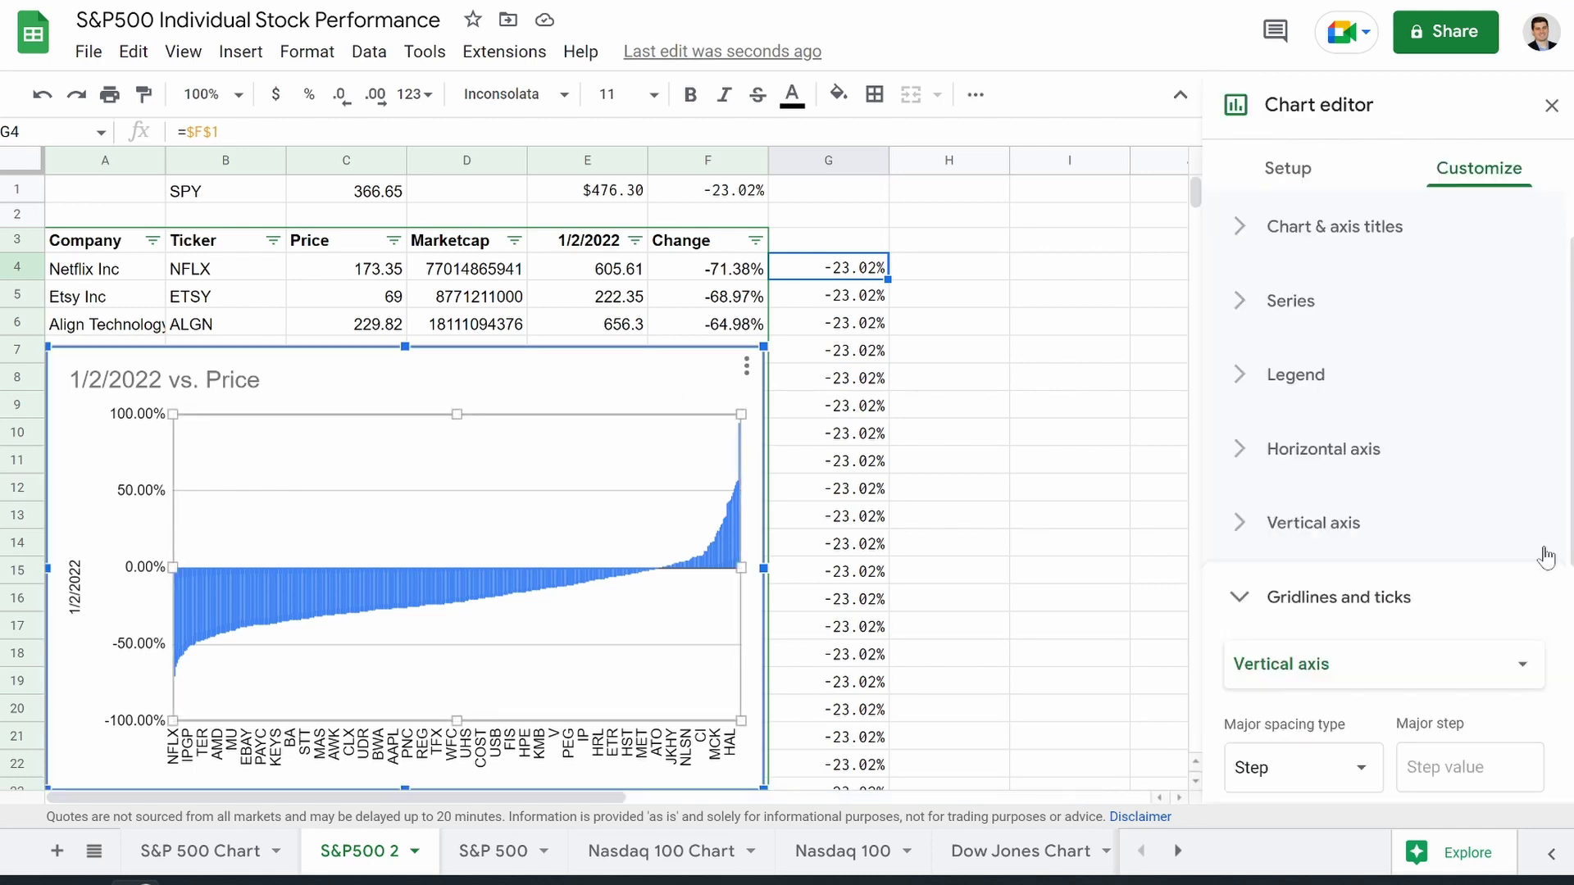
pyautogui.scroll(-5, 1539, 552)
pyautogui.scroll(3, 1292, 617)
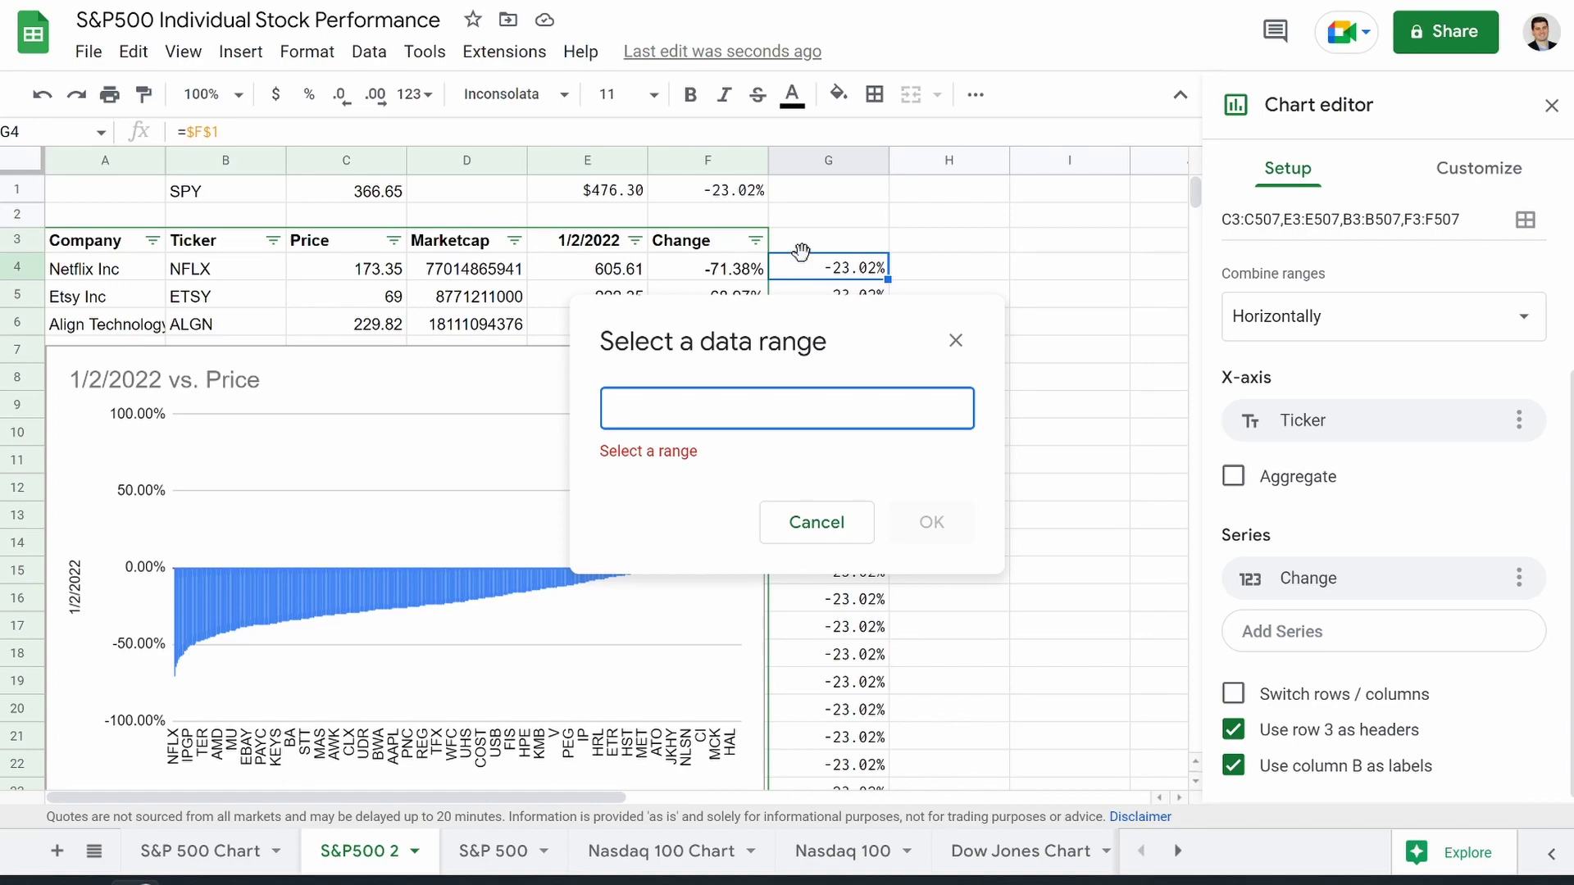
pyautogui.moveTo(802, 252)
pyautogui.mouseDown()
pyautogui.moveTo(828, 789)
pyautogui.moveTo(828, 237)
pyautogui.mouseUp()
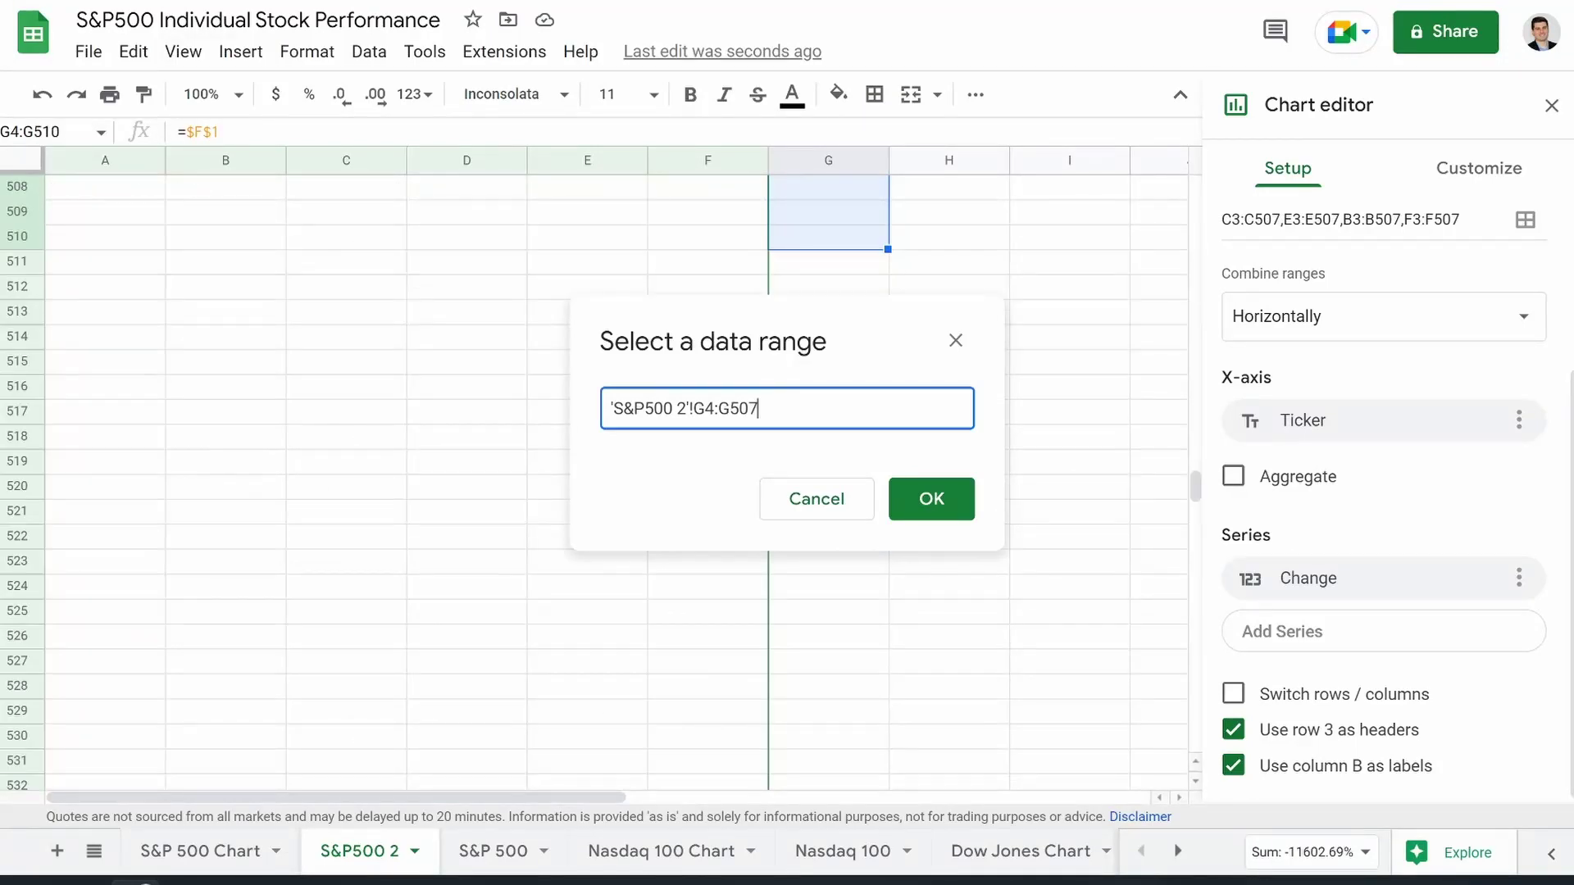
pyautogui.press('Return')
pyautogui.scroll(20, 988, 385)
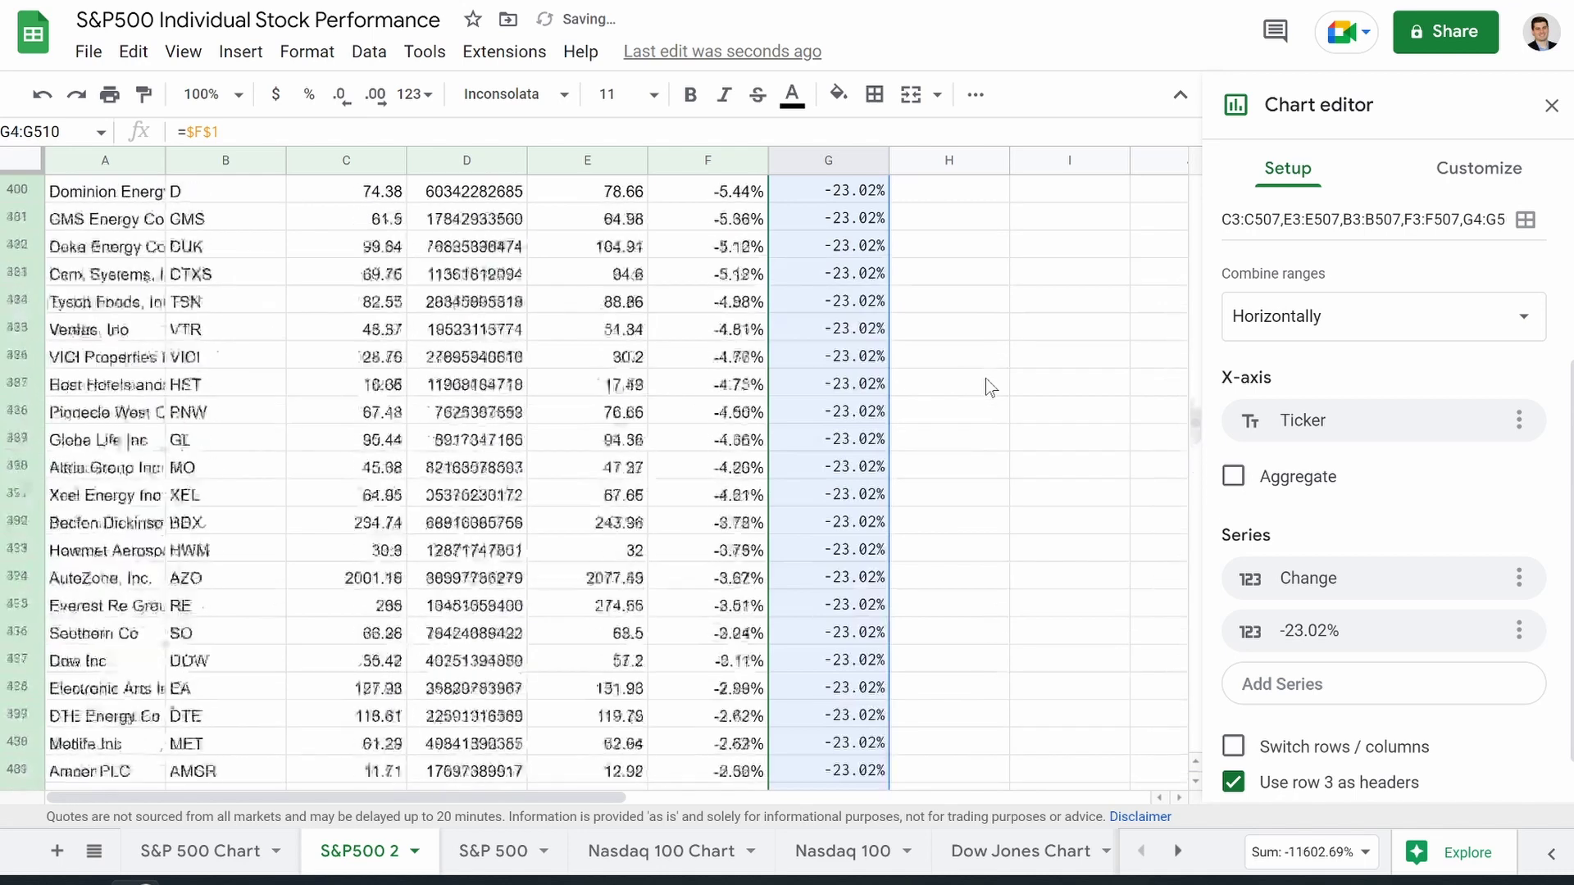
pyautogui.scroll(20, 990, 387)
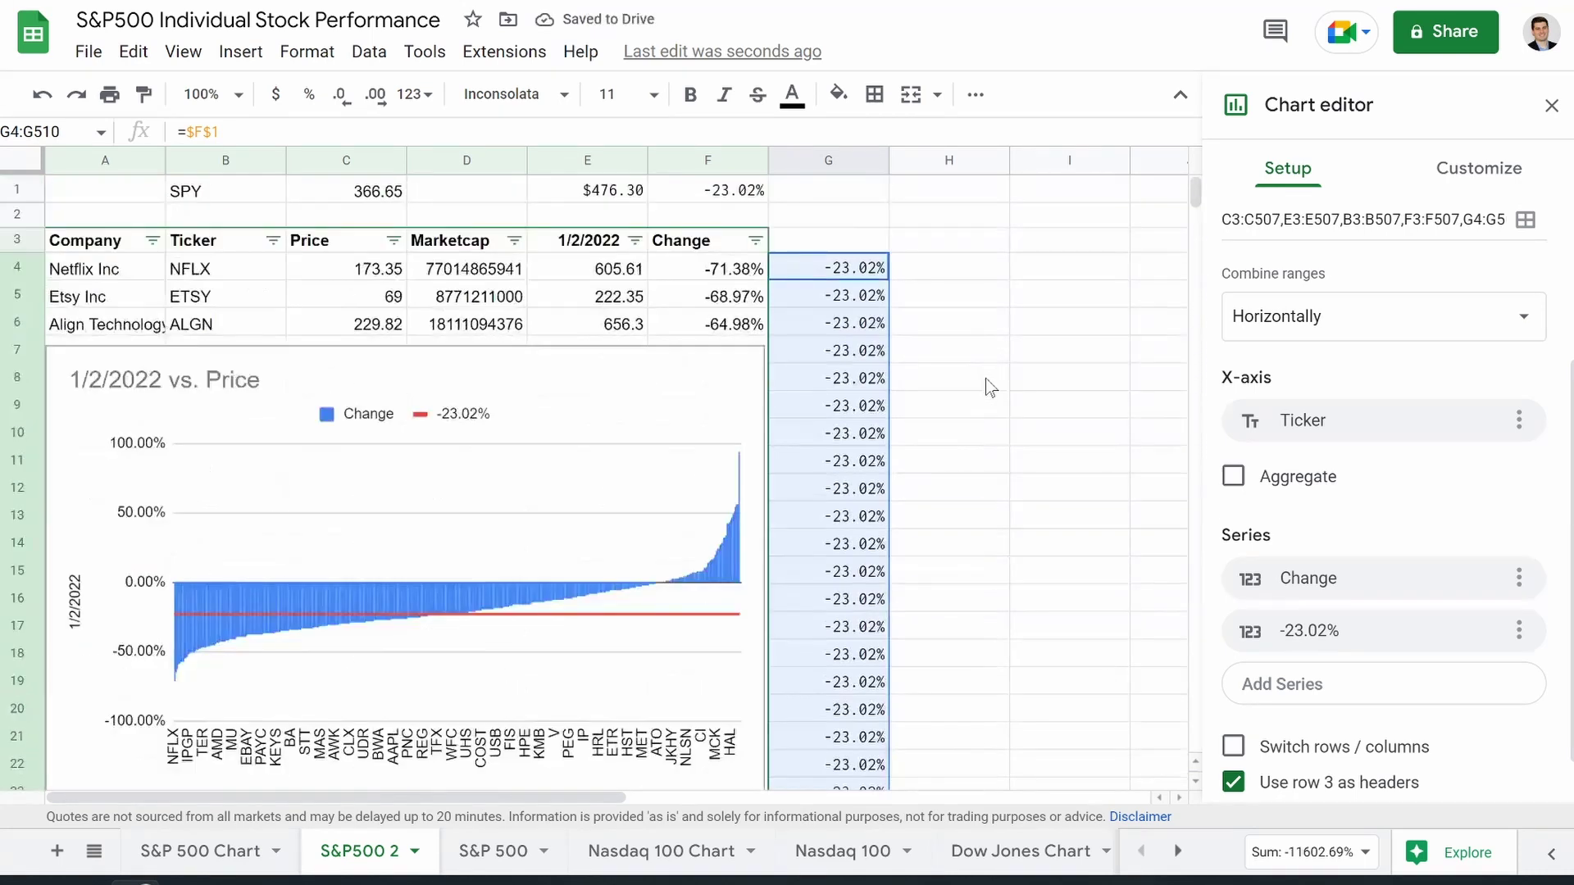
pyautogui.click(886, 569)
pyautogui.click(429, 395)
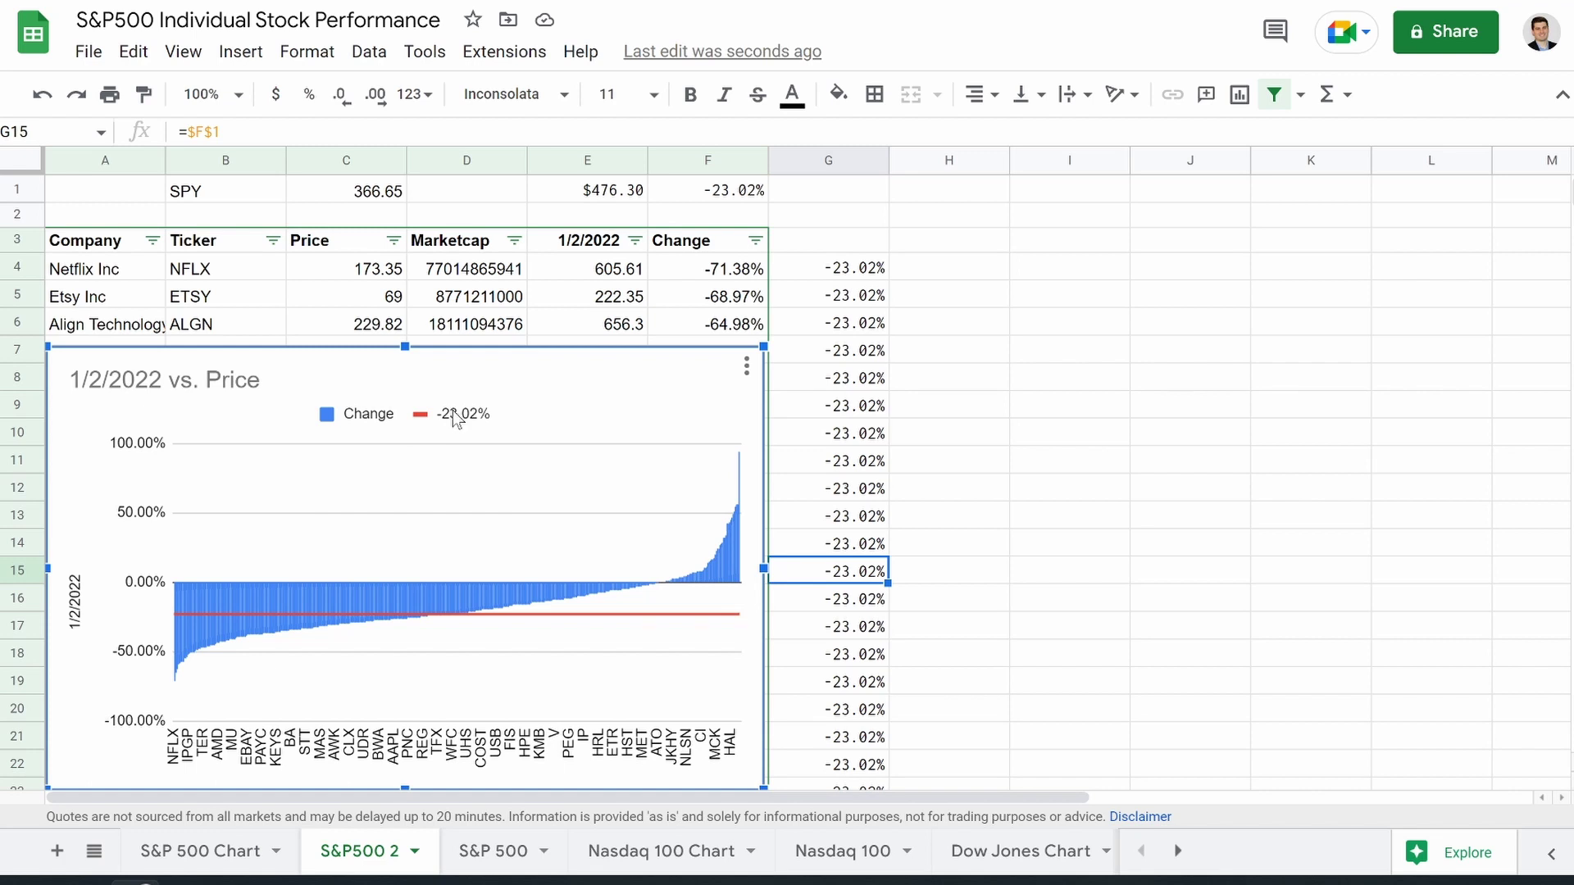
# Step: Delete the legend and retitle the chart 'S&P 500' with center alignment
pyautogui.doubleClick(421, 412)
pyautogui.press('Delete')
pyautogui.click(246, 380)
pyautogui.moveTo(1268, 479); pyautogui.dragTo(1107, 526)
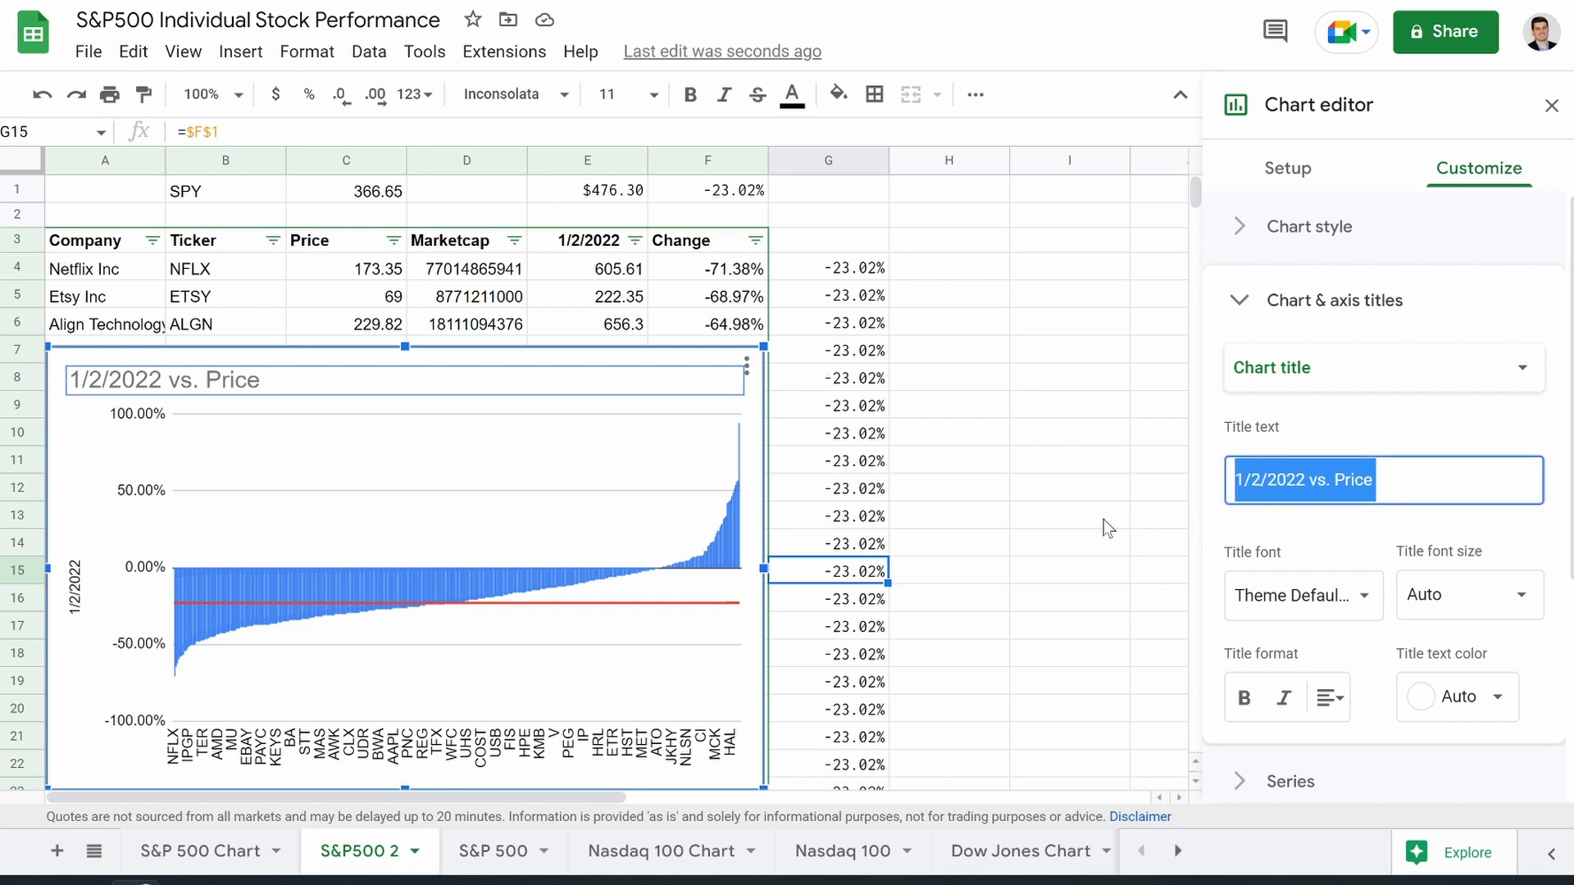
pyautogui.write('S7')
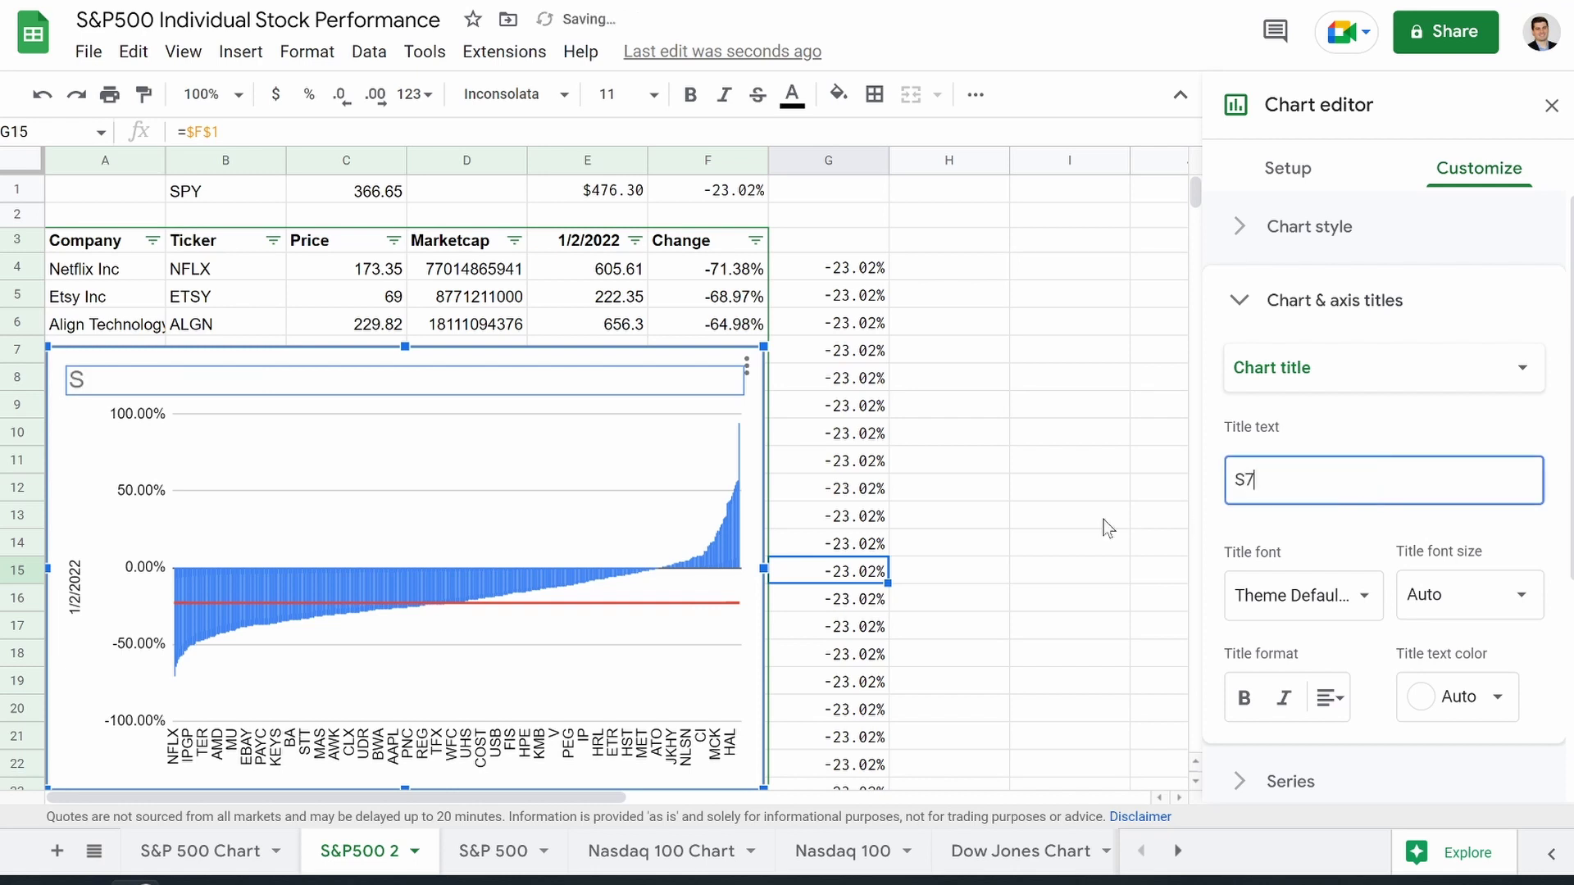
pyautogui.press('BackSpace')
pyautogui.write('&P 500')
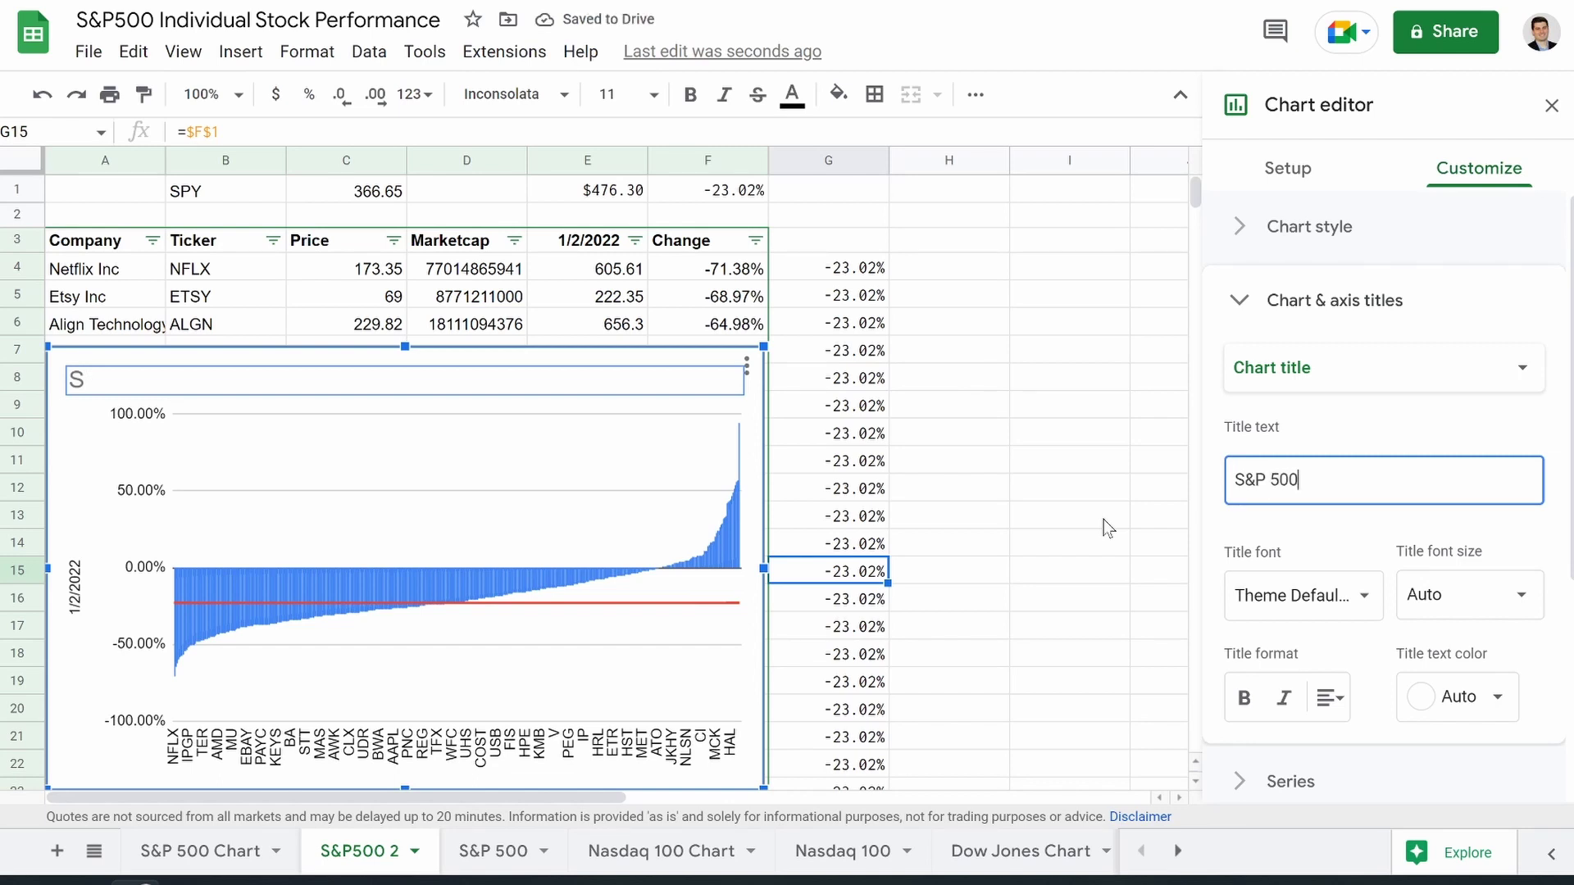
pyautogui.click(1329, 698)
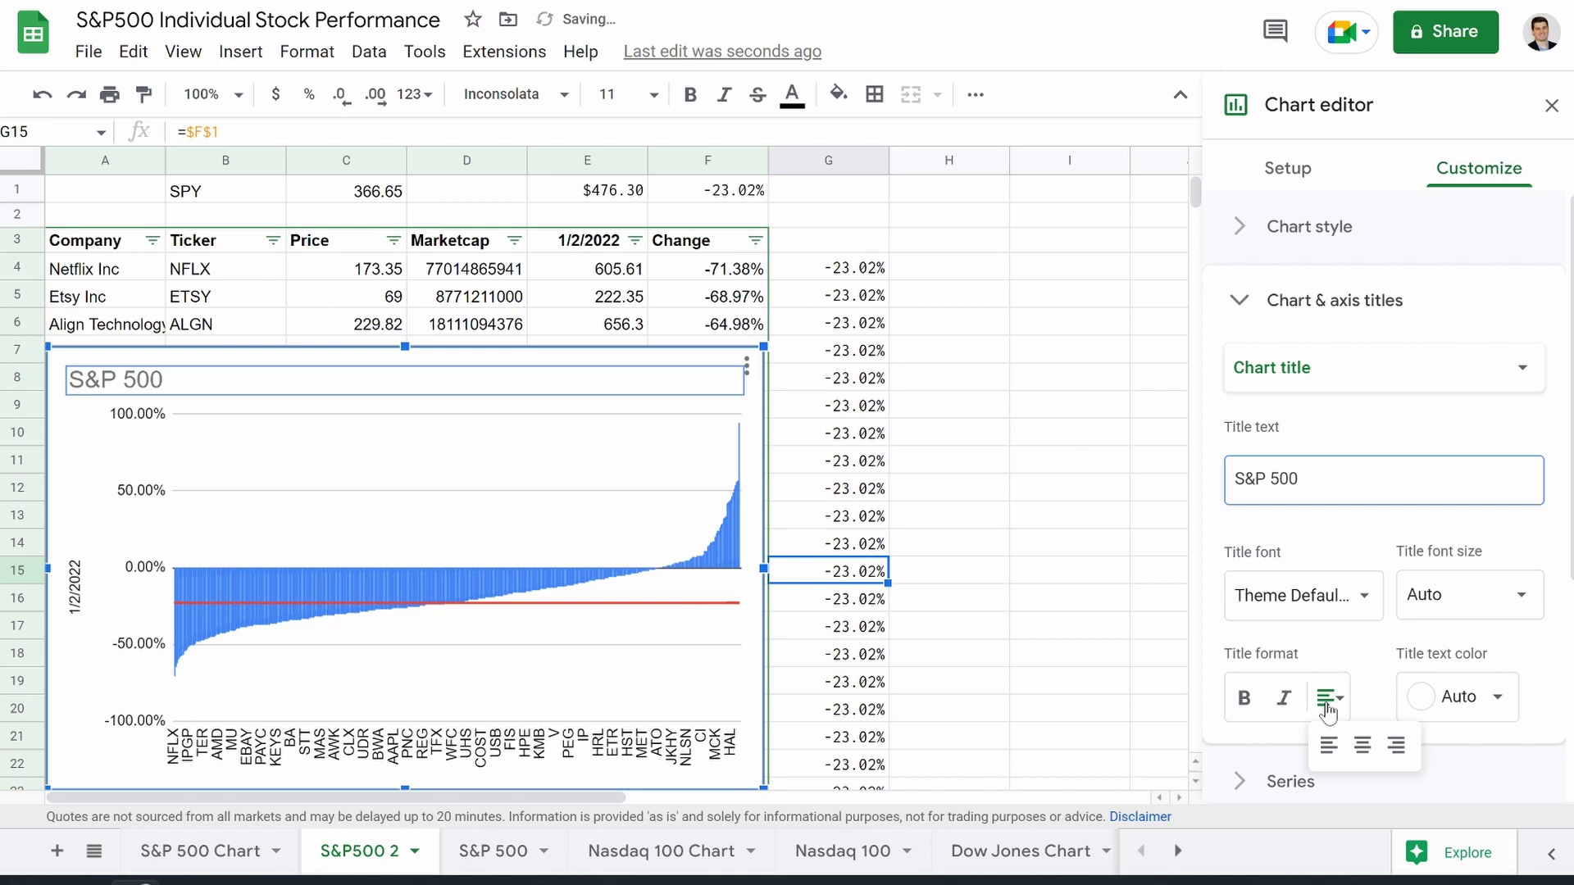
pyautogui.click(1362, 748)
pyautogui.click(1040, 440)
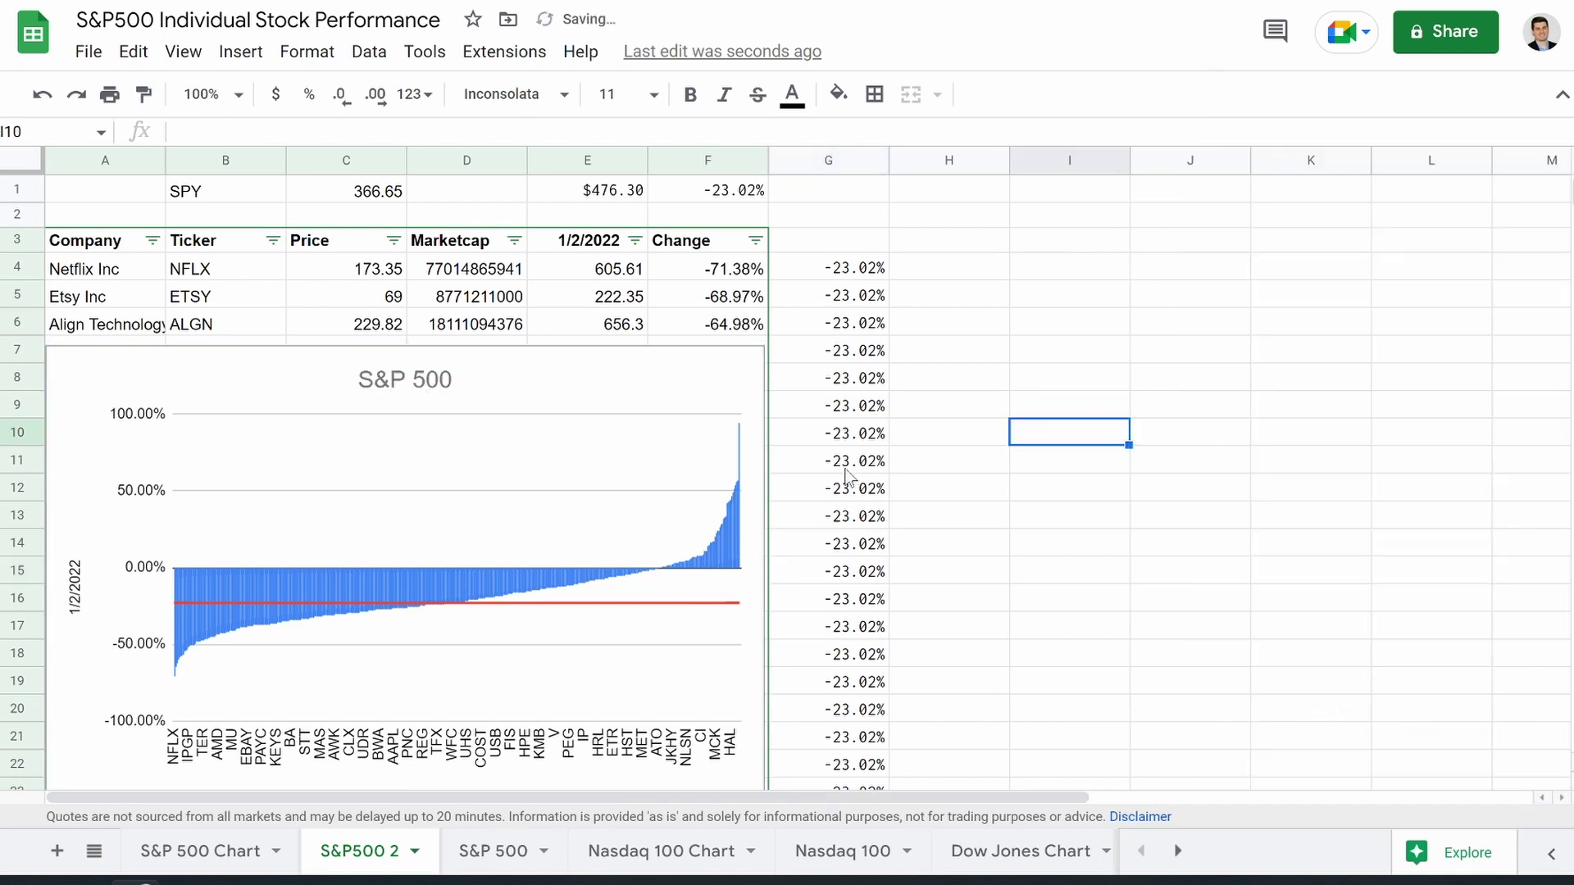
# Step: Move the chart to the right of the table
pyautogui.click(302, 508)
pyautogui.moveTo(303, 509); pyautogui.dragTo(1232, 414)
pyautogui.moveTo(1021, 795); pyautogui.dragTo(1564, 832)
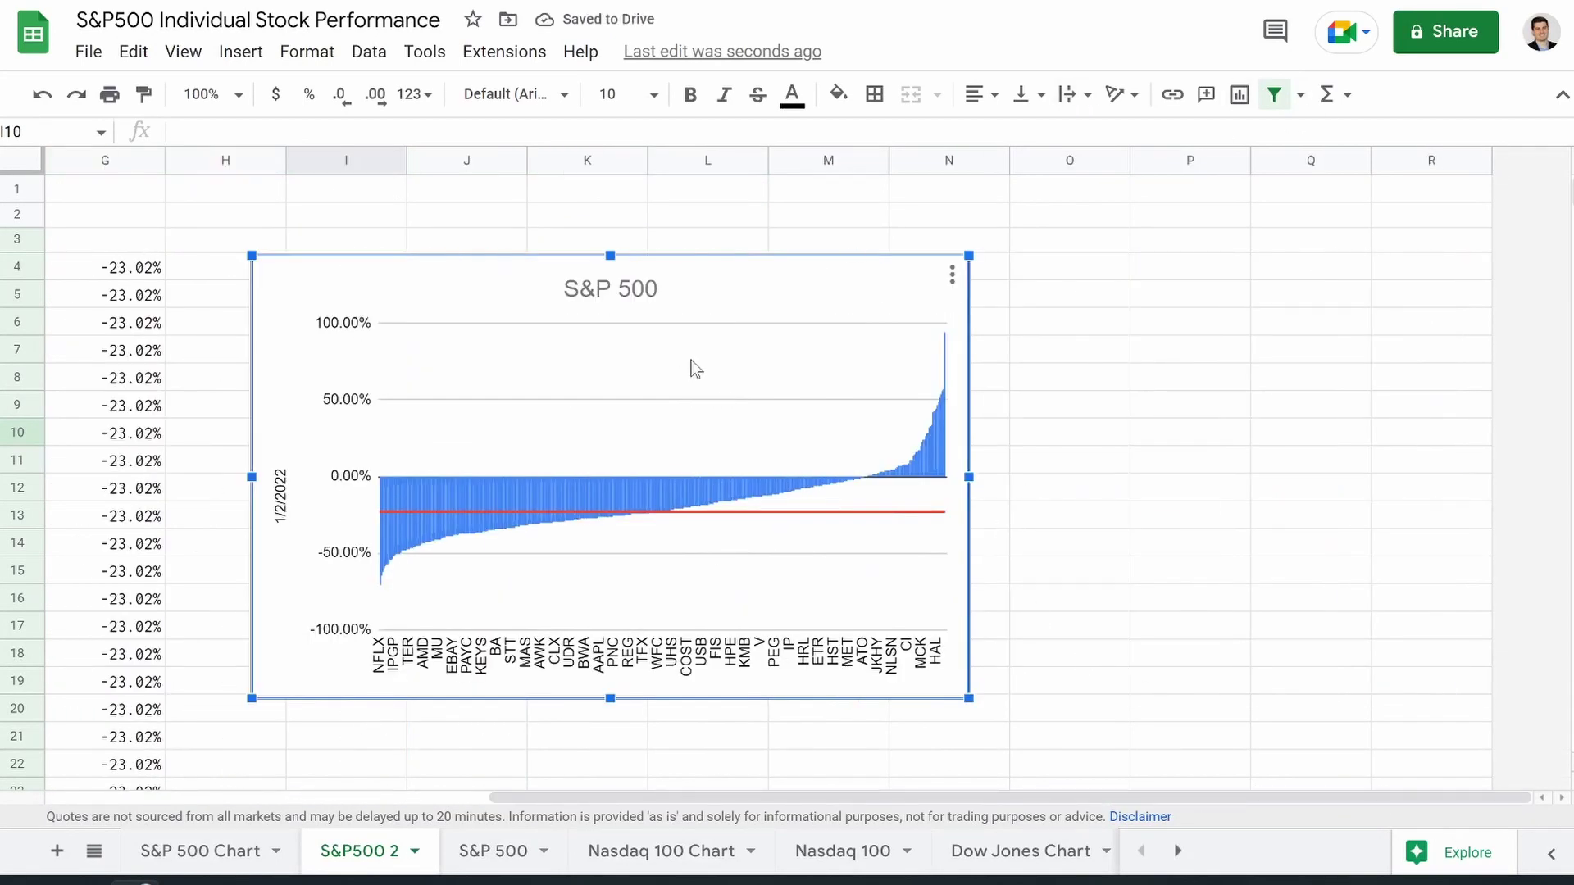
pyautogui.moveTo(253, 255); pyautogui.dragTo(147, 227)
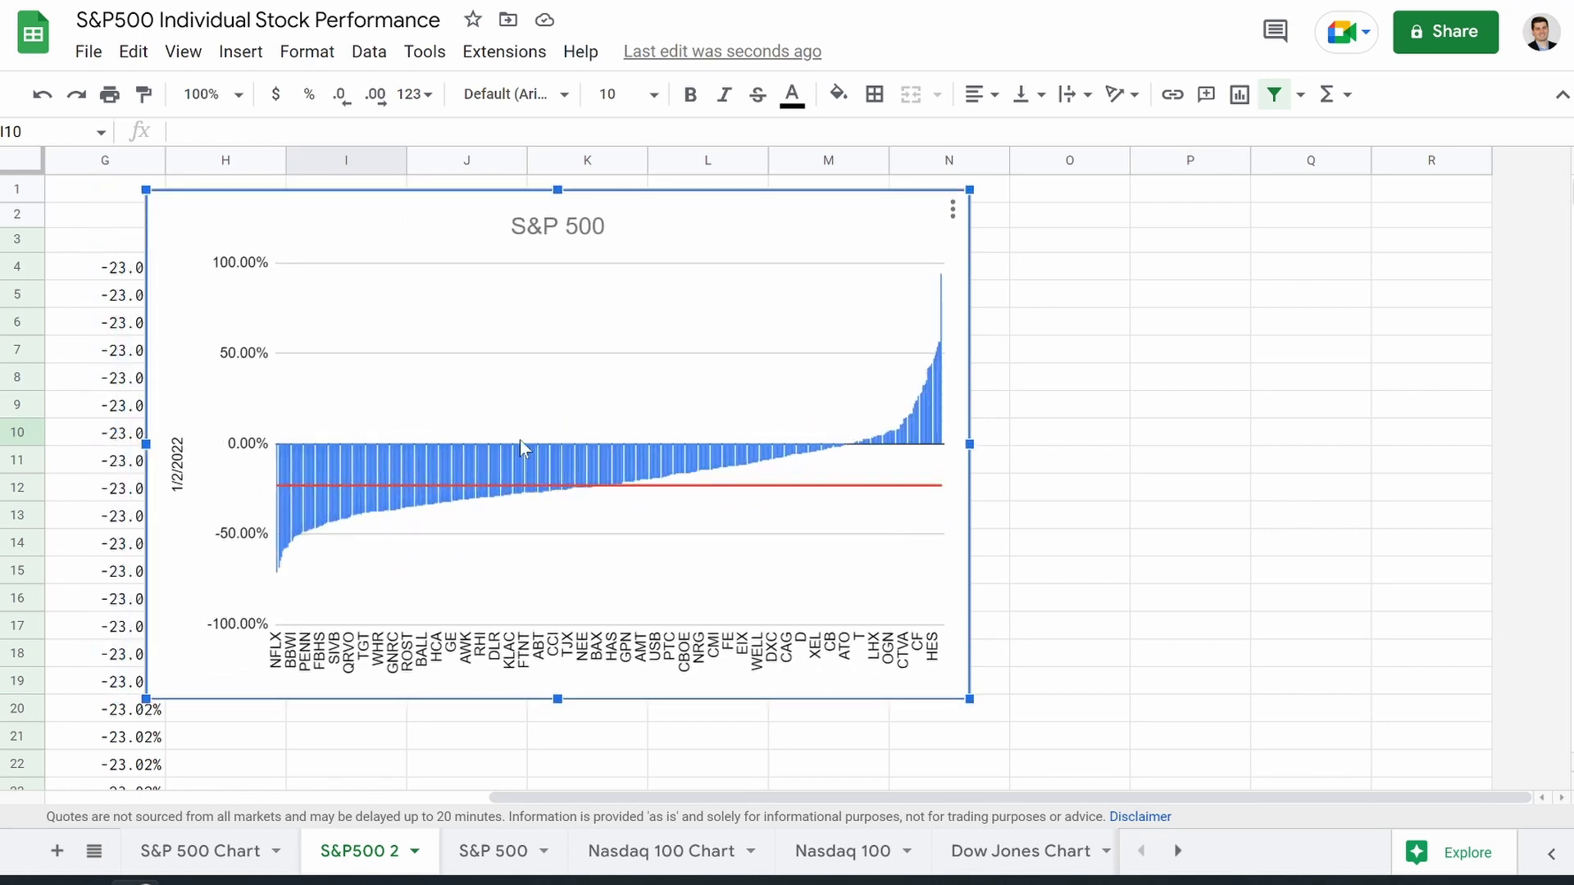
# Step: Widen the chart out to column R and make it taller, about rows 1–21
pyautogui.click(977, 445)
pyautogui.click(961, 445)
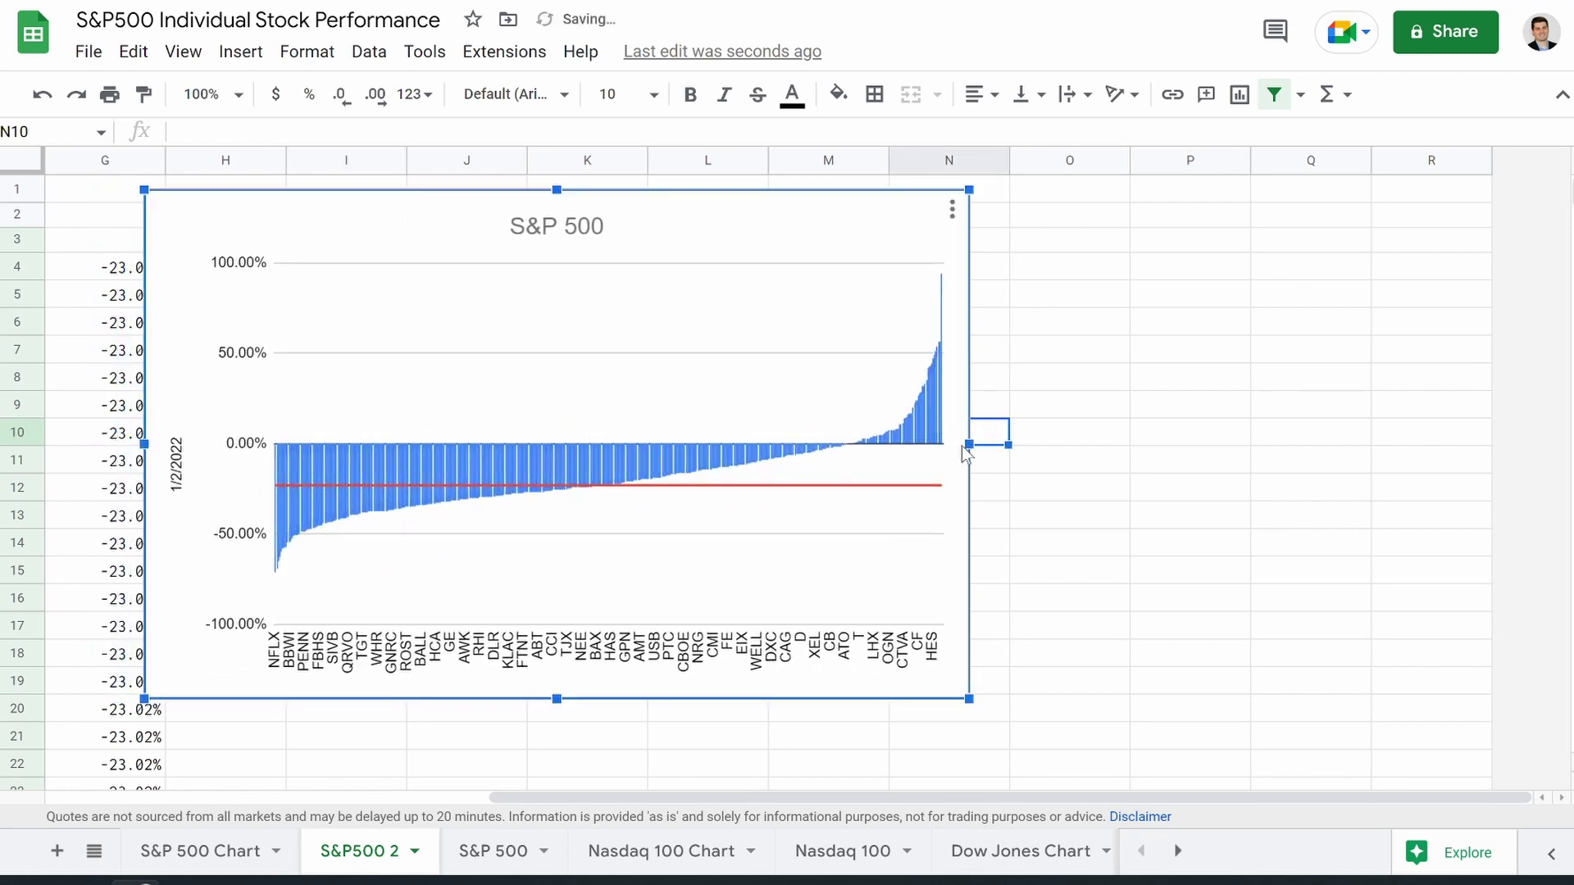
pyautogui.moveTo(969, 445); pyautogui.dragTo(1511, 475)
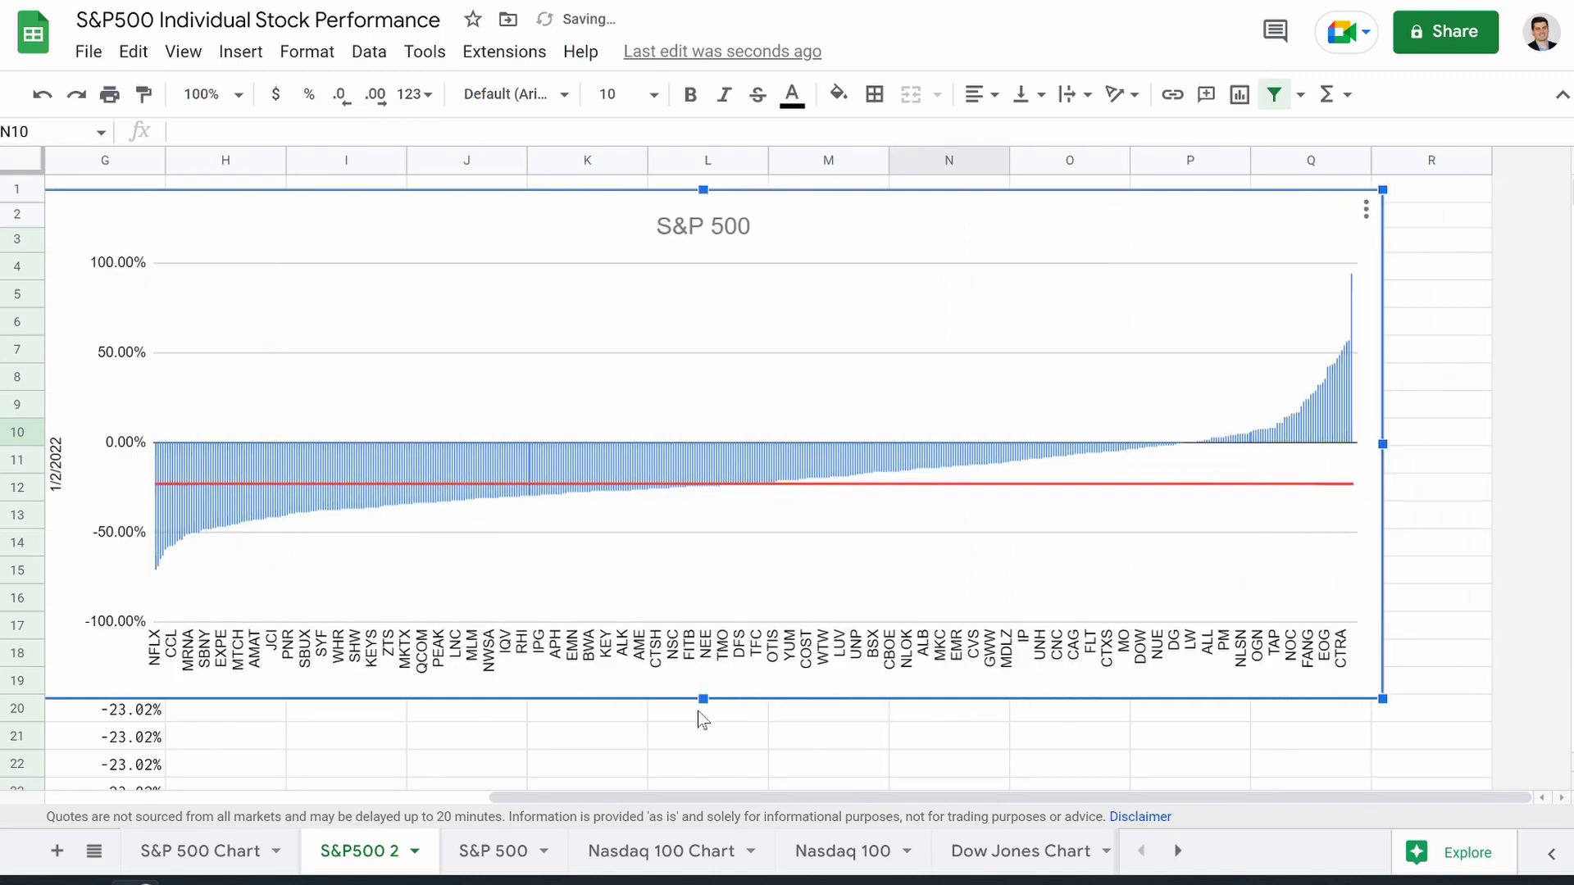
pyautogui.moveTo(706, 701); pyautogui.dragTo(704, 756)
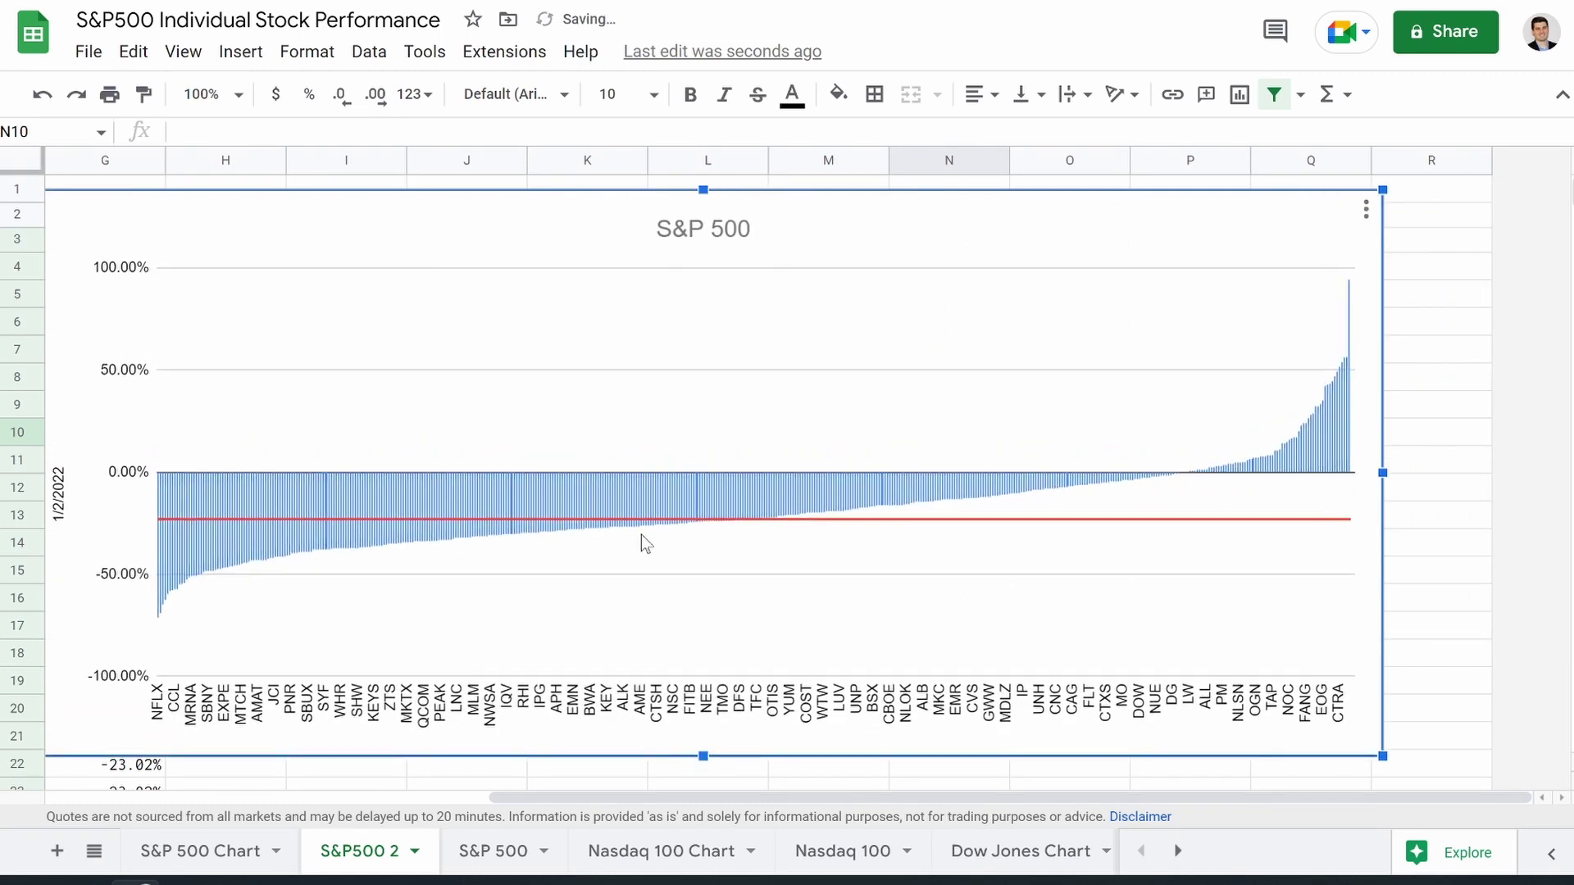
pyautogui.moveTo(604, 612); pyautogui.dragTo(679, 582)
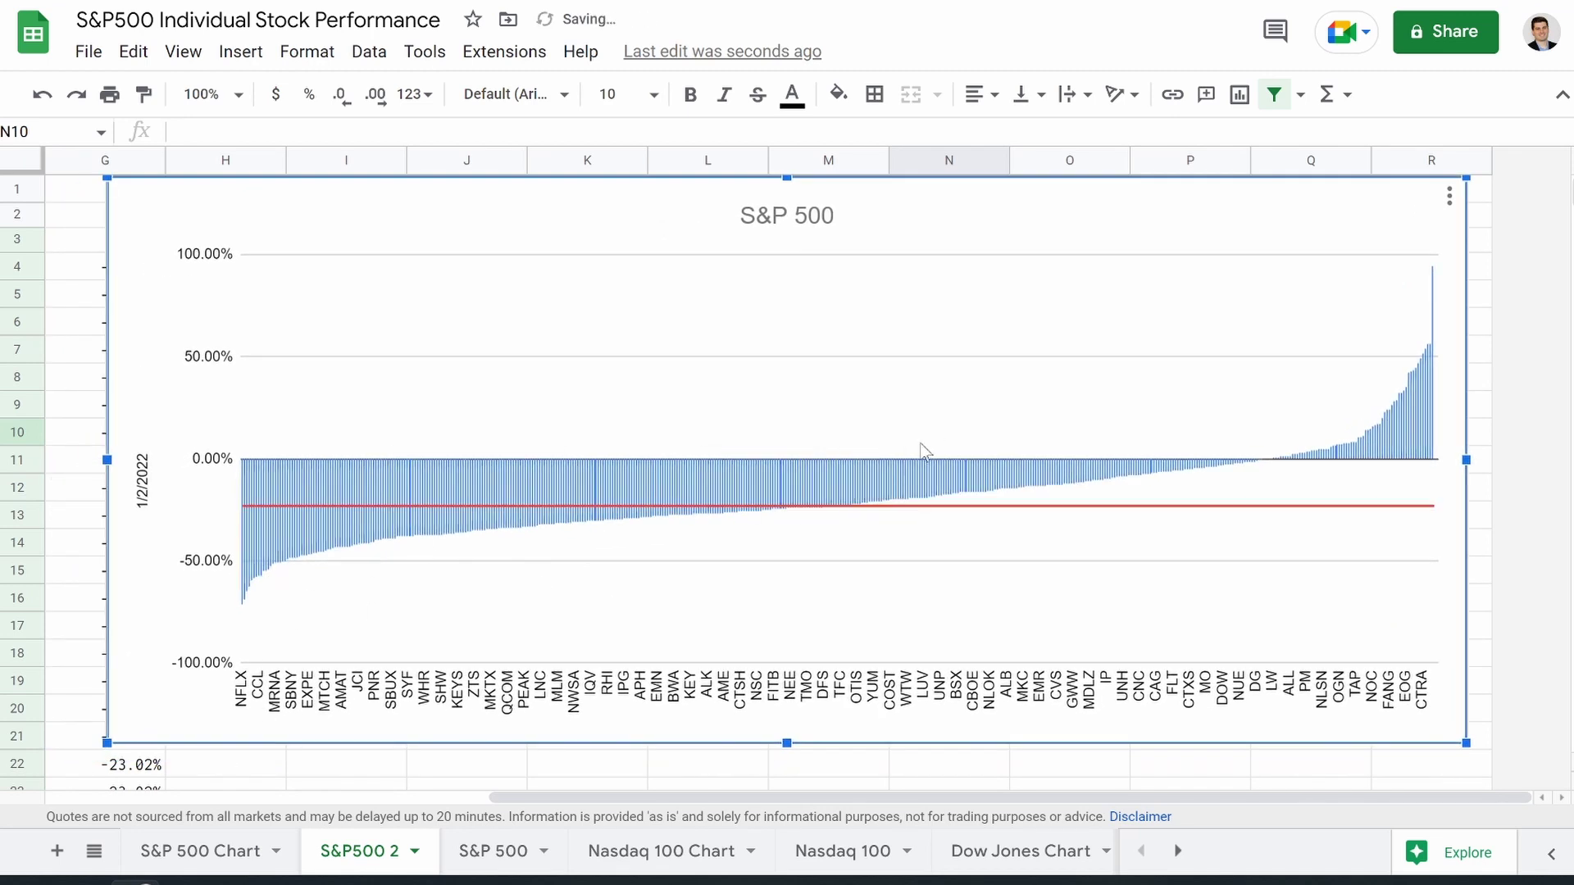
pyautogui.moveTo(805, 515)
pyautogui.hscroll(-6, 805, 515)
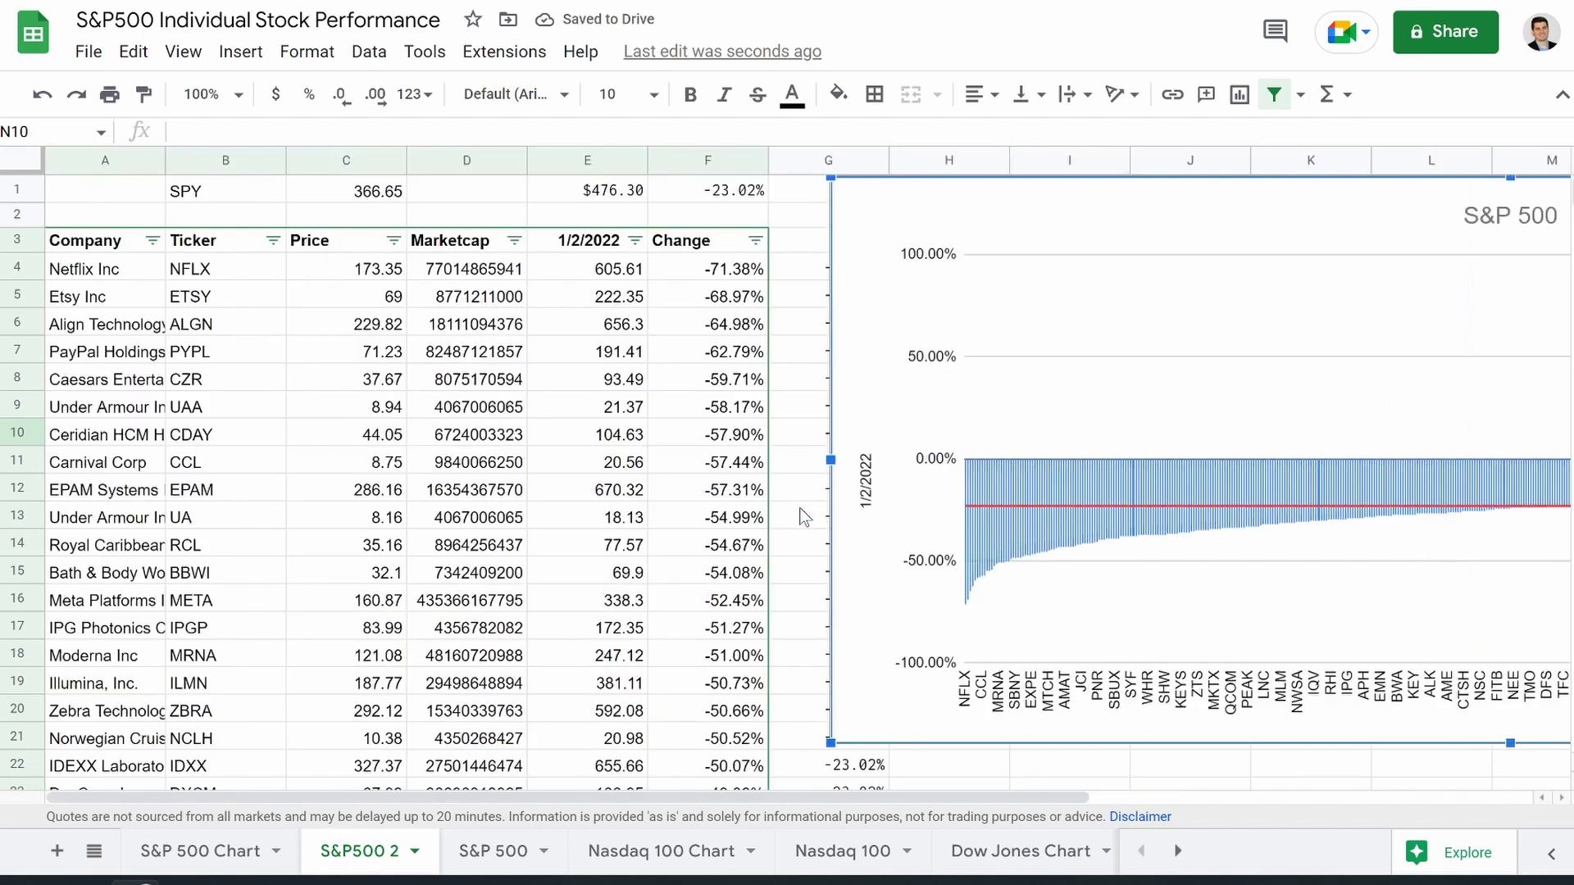
pyautogui.hscroll(6, 1102, 508)
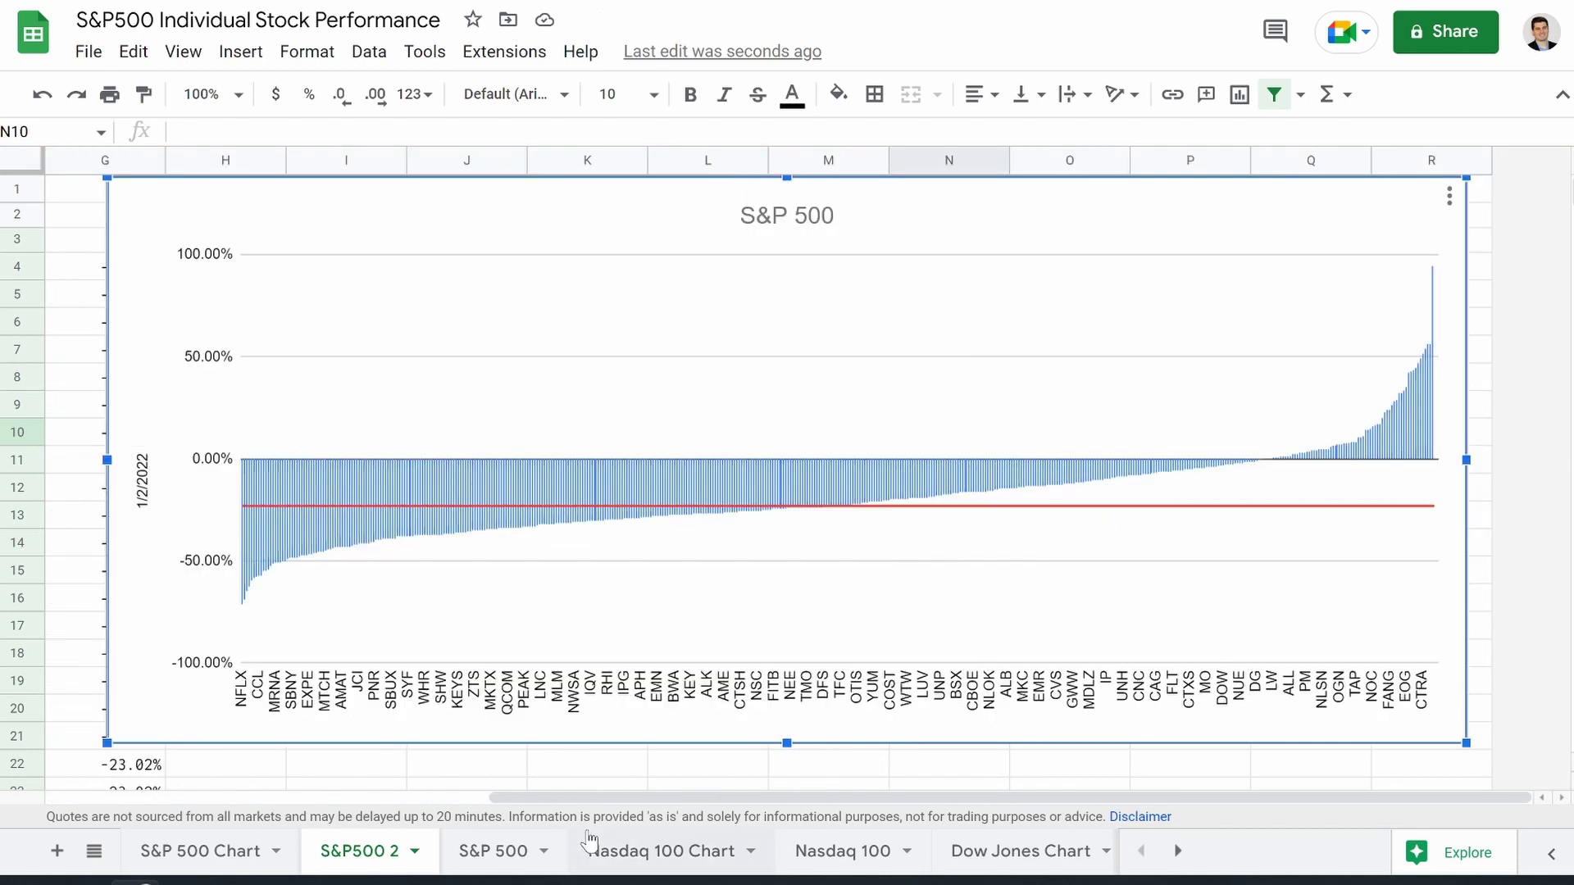
# Step: Sort the S&P 500 sheet by Change A→Z and view the rising bars on S&P 500 Chart
pyautogui.click(201, 857)
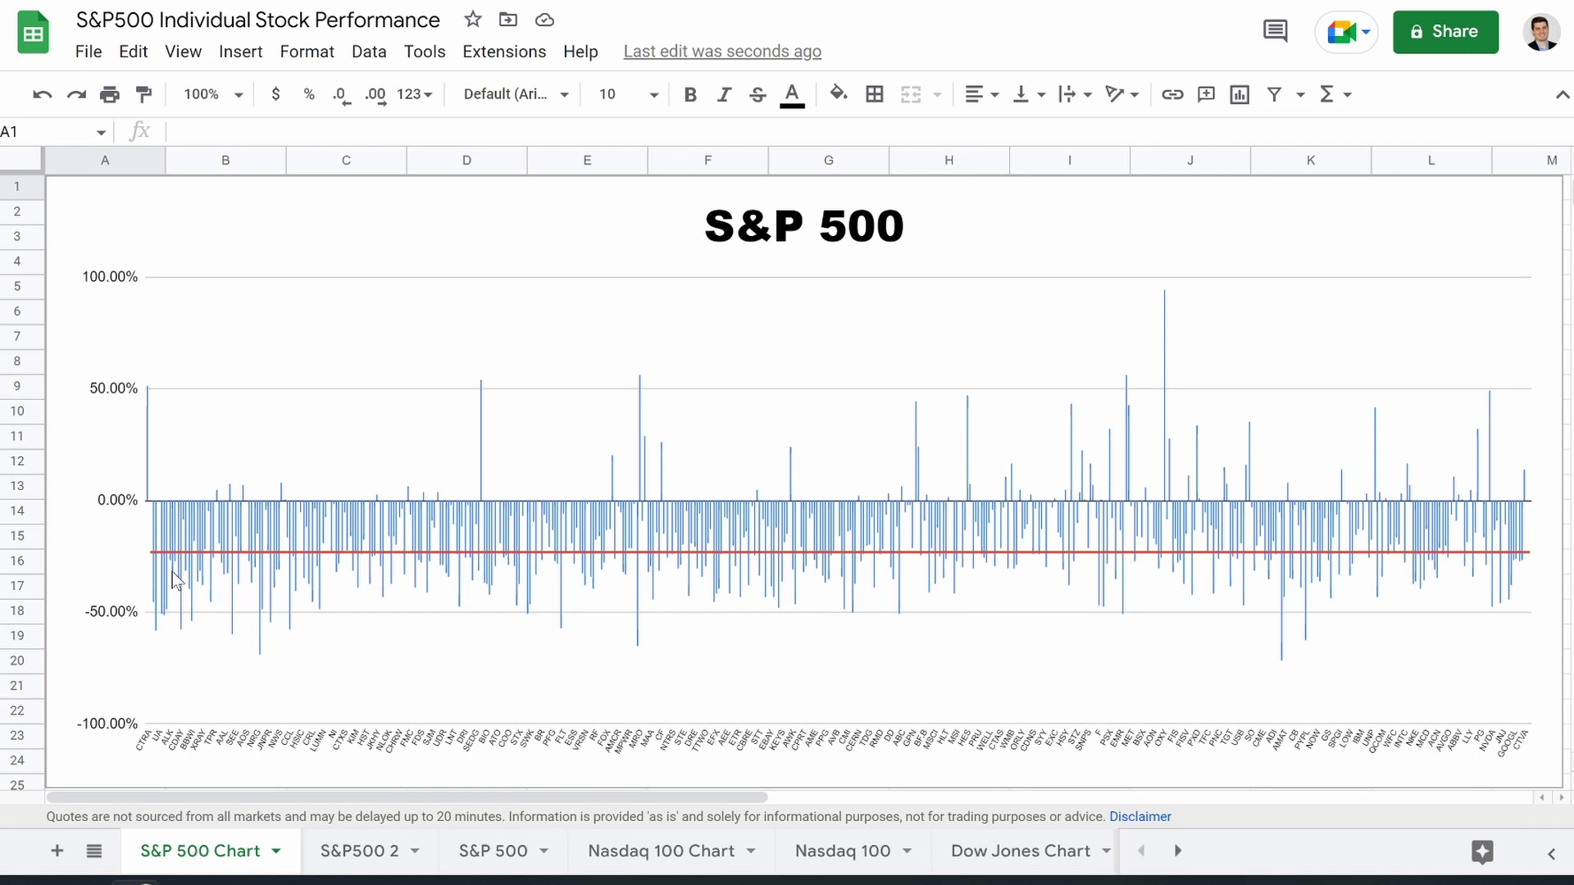
pyautogui.click(483, 856)
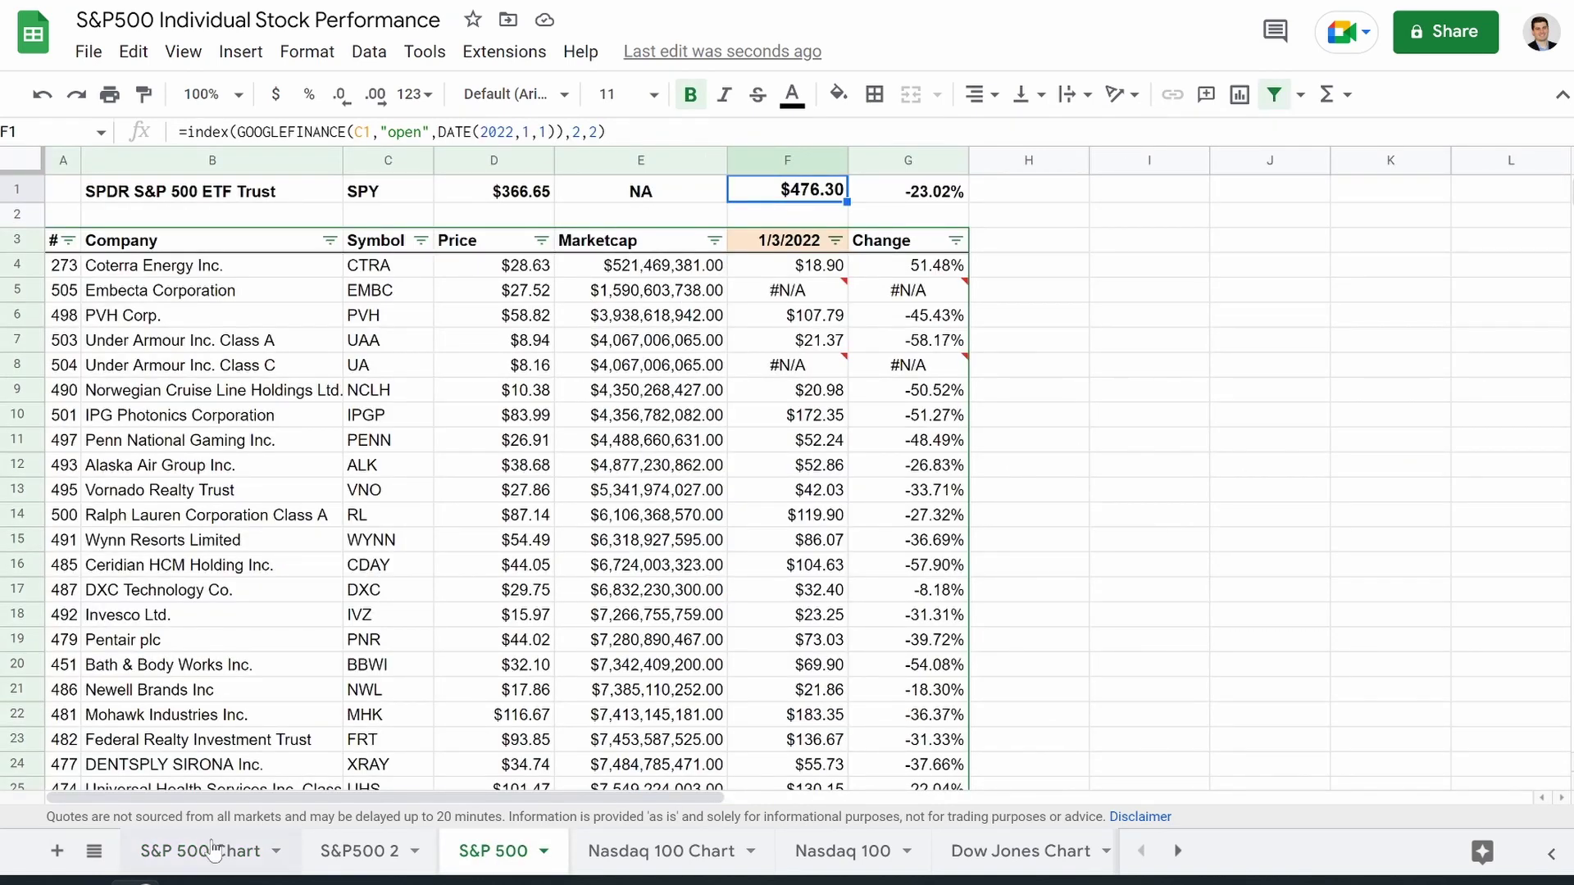
pyautogui.click(171, 857)
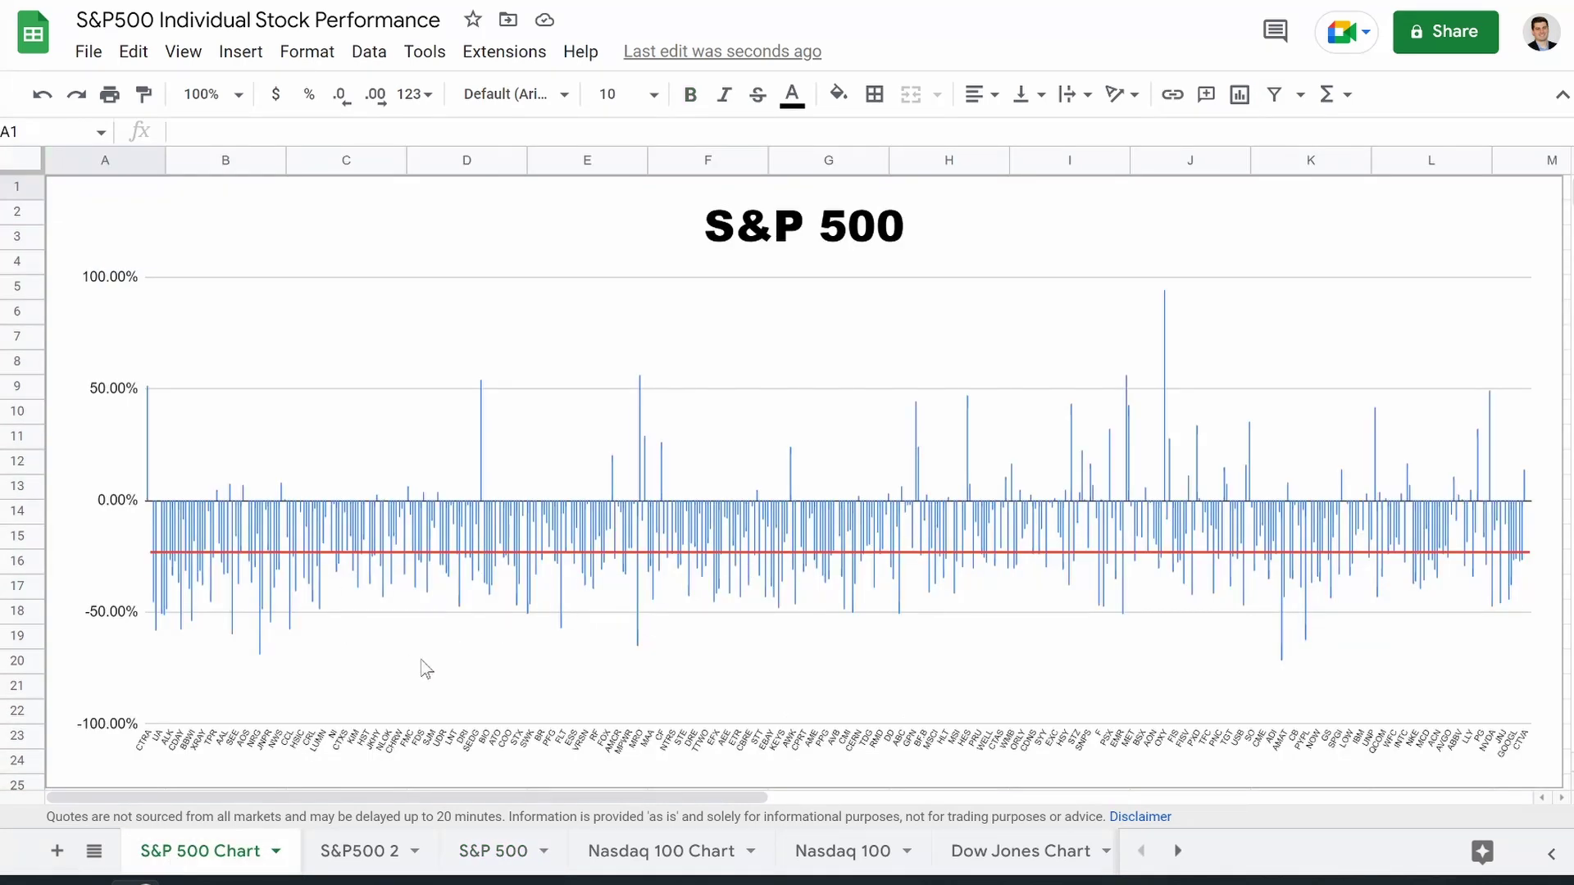
pyautogui.click(495, 857)
pyautogui.click(956, 240)
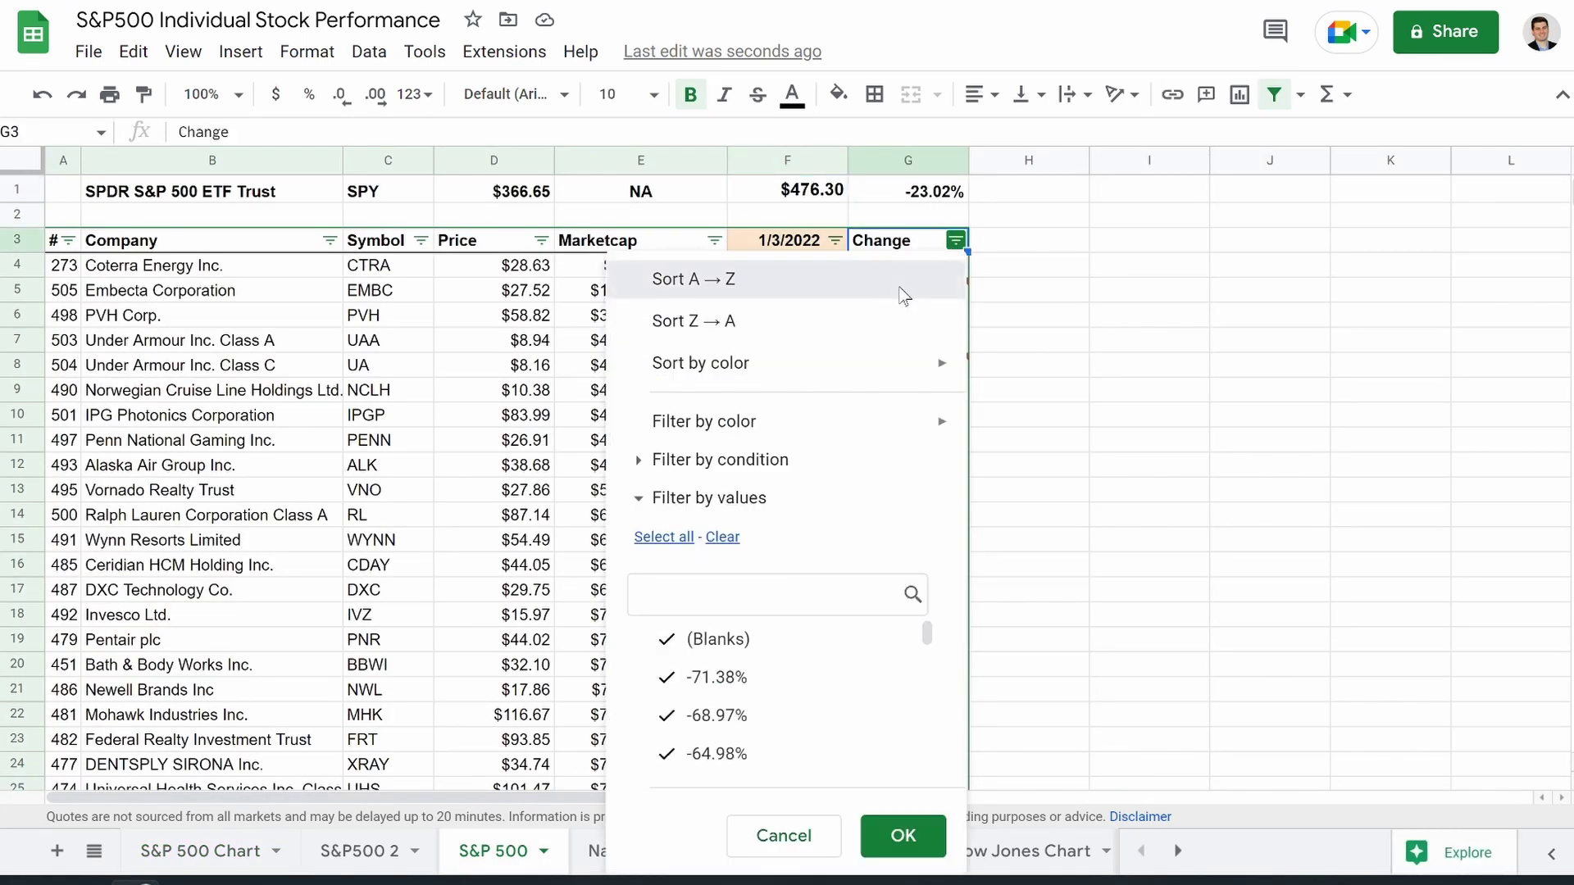
pyautogui.click(904, 279)
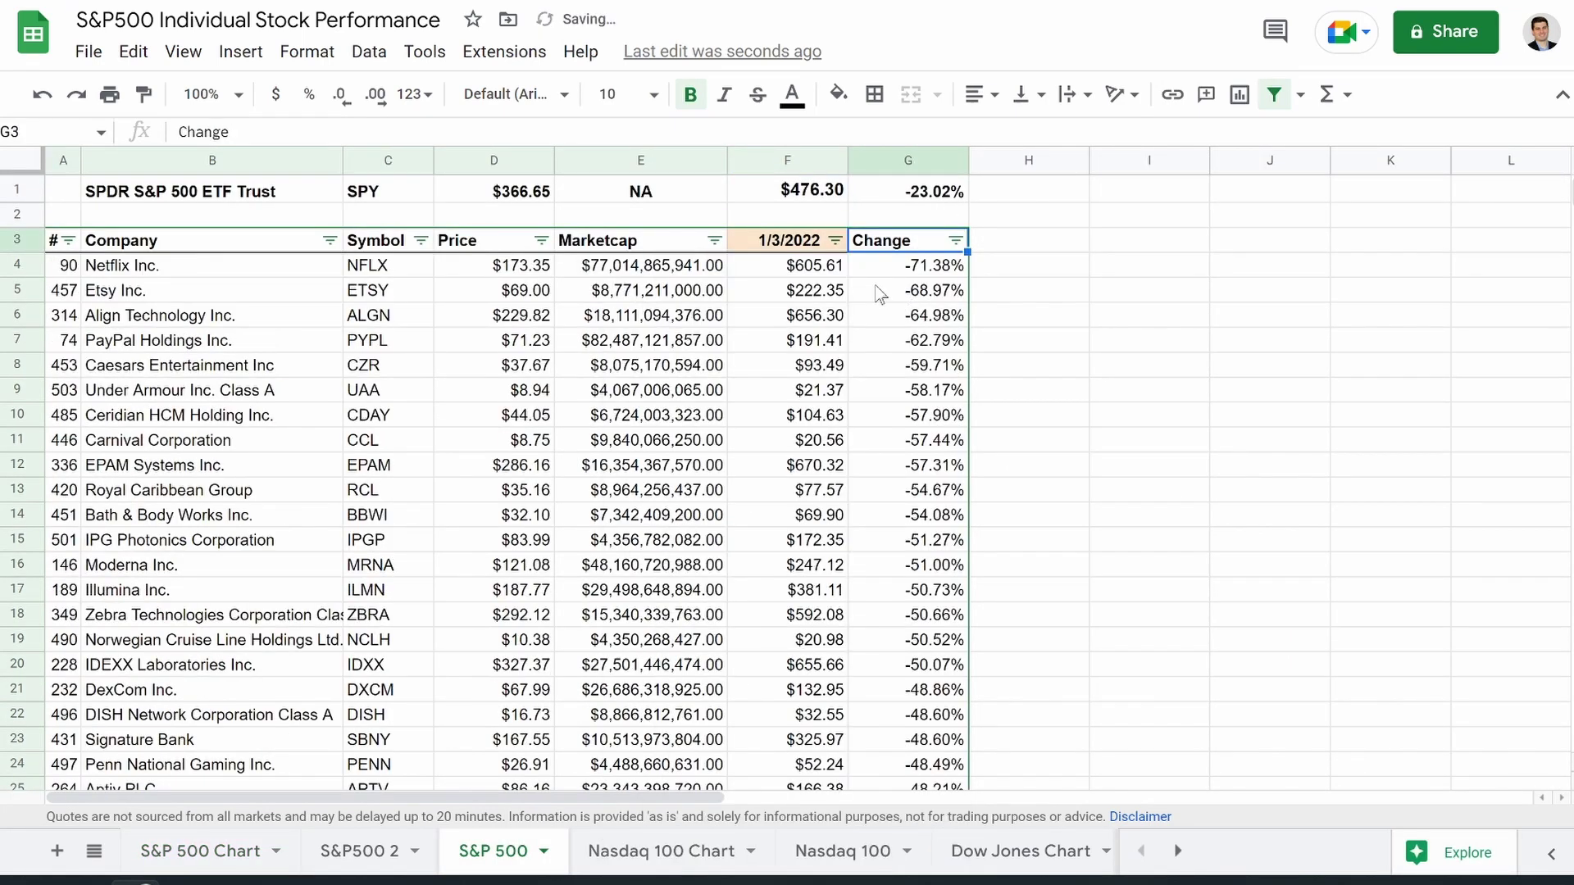
pyautogui.click(376, 853)
pyautogui.hotkey('ctrl', 'shift', 'pageup')
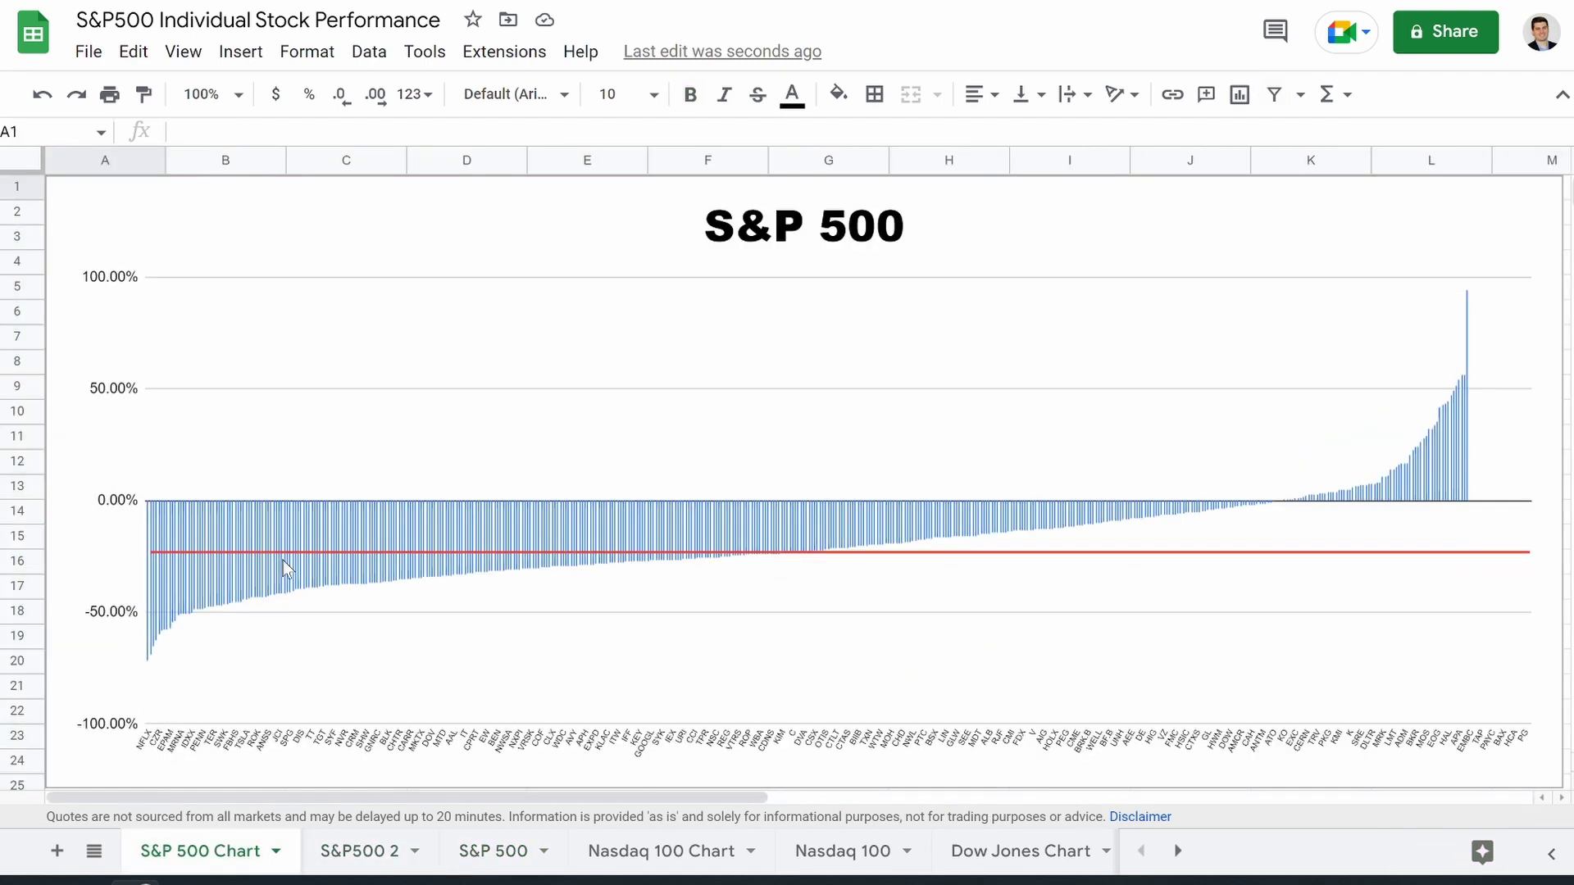